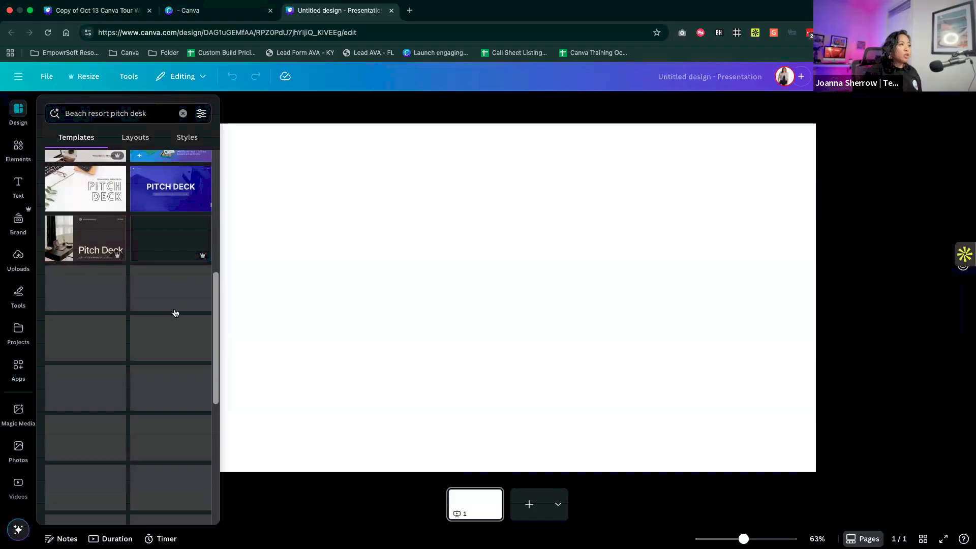
- Apply all 10 pages of the Blue Modern Beach Resort Presentation template to the blank presentation
scroll(174, 310, down, 1)
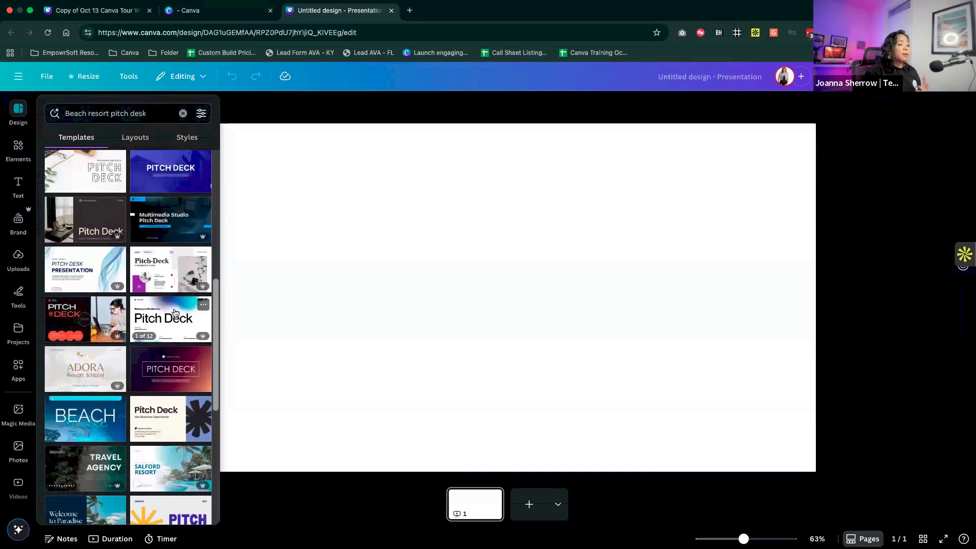
scroll(137, 366, down, 2)
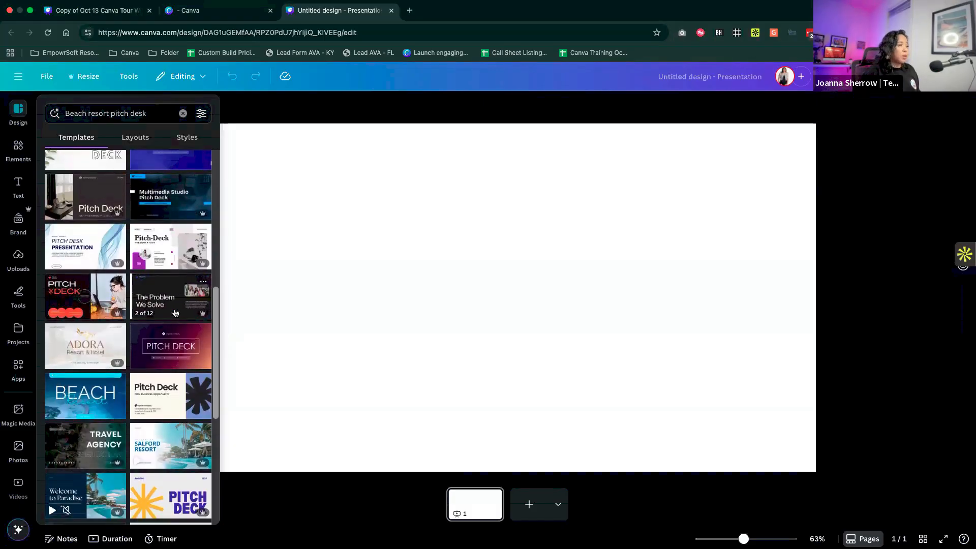
click(102, 395)
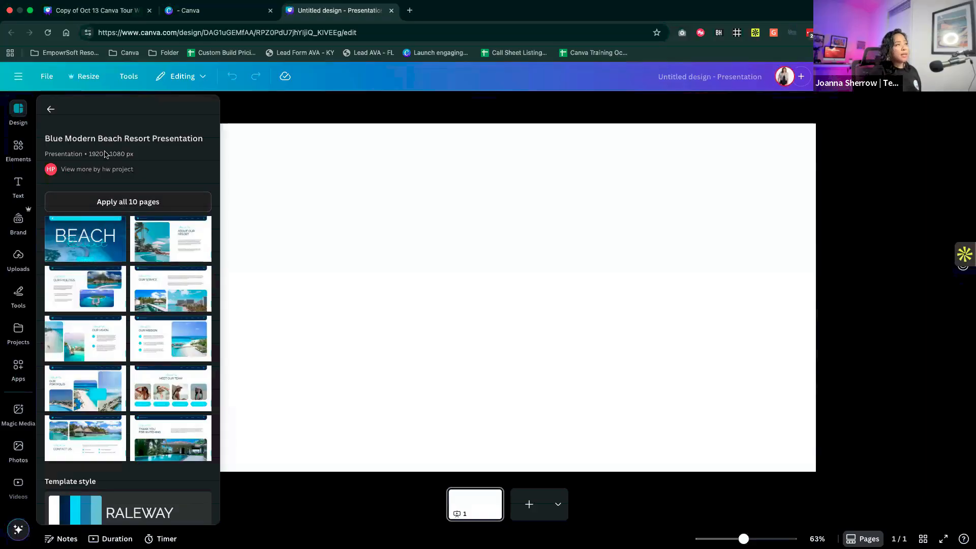
click(126, 203)
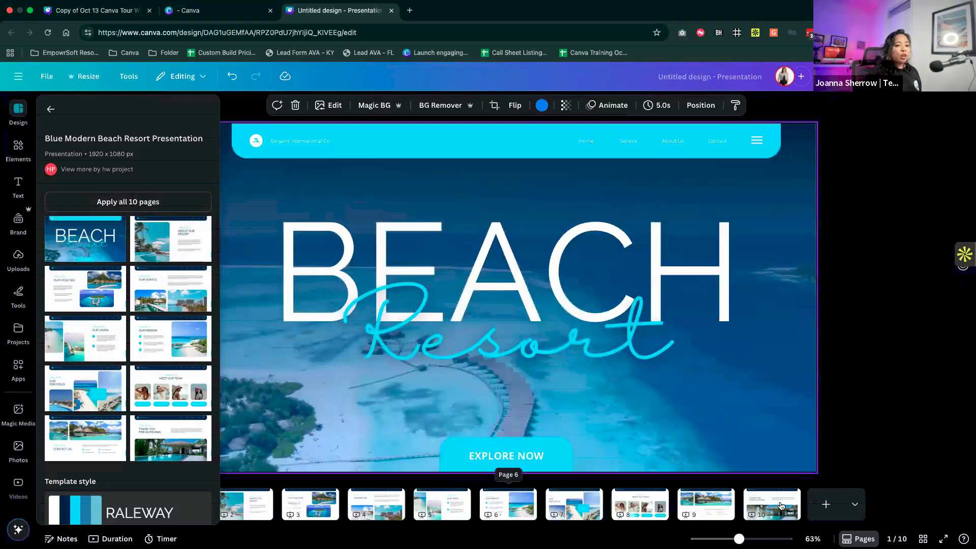
- Look through the applied template's pages up to the closing page and return to the cover page
click(262, 509)
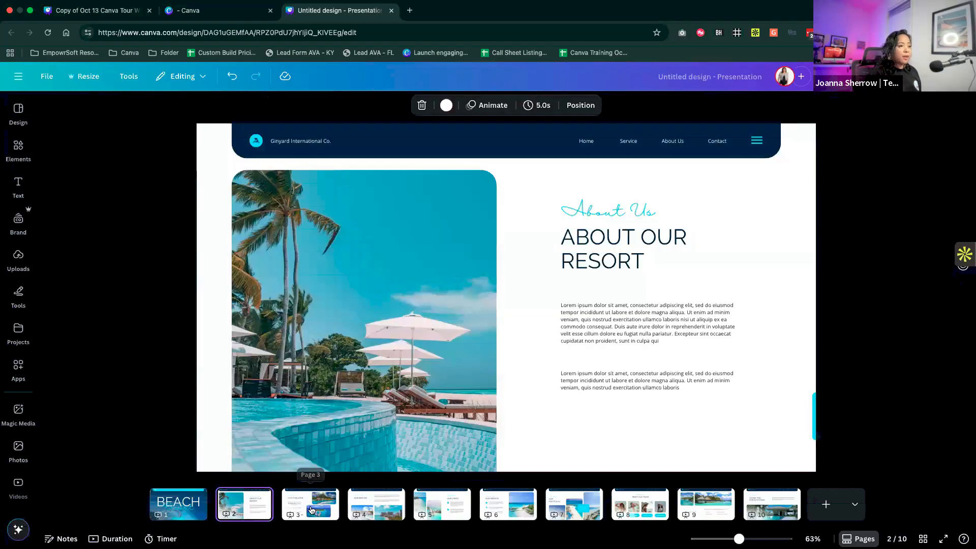
click(312, 510)
click(376, 508)
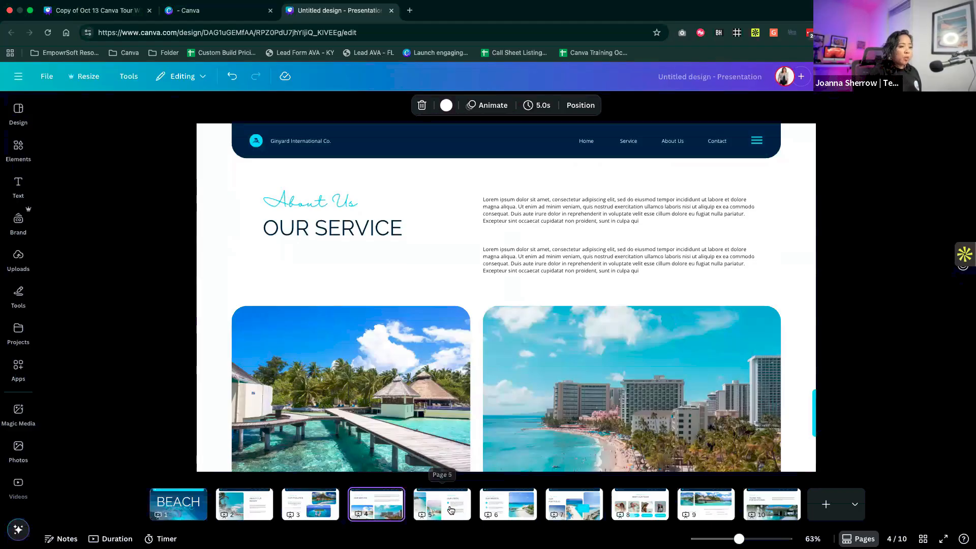
click(450, 510)
click(507, 508)
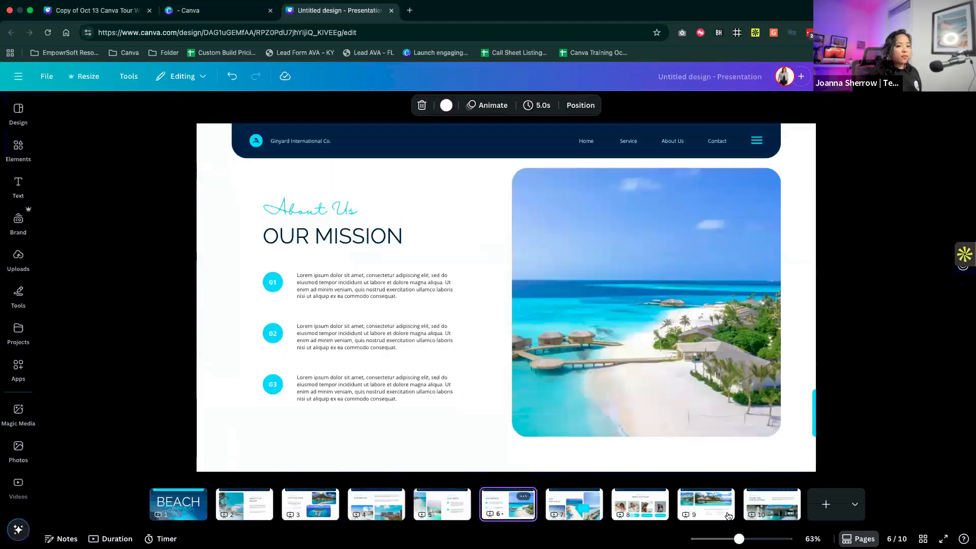
click(771, 508)
click(187, 505)
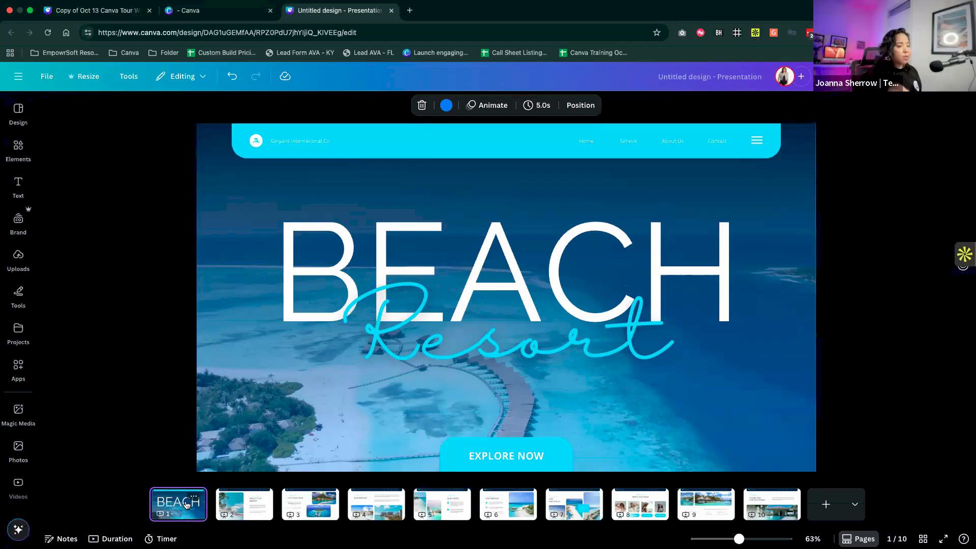
- Leave the template's details and examine the template, layout and style choices offered for the presentation
click(18, 116)
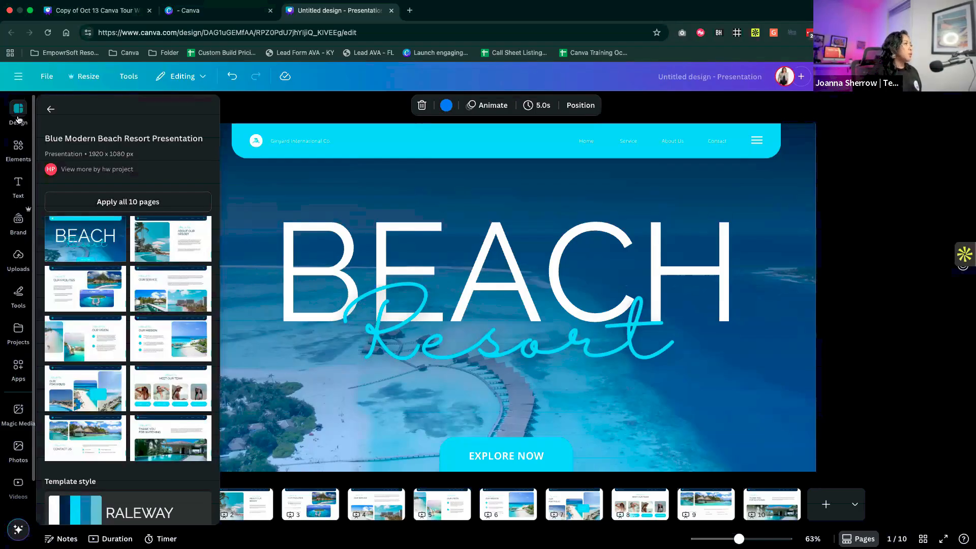
click(50, 108)
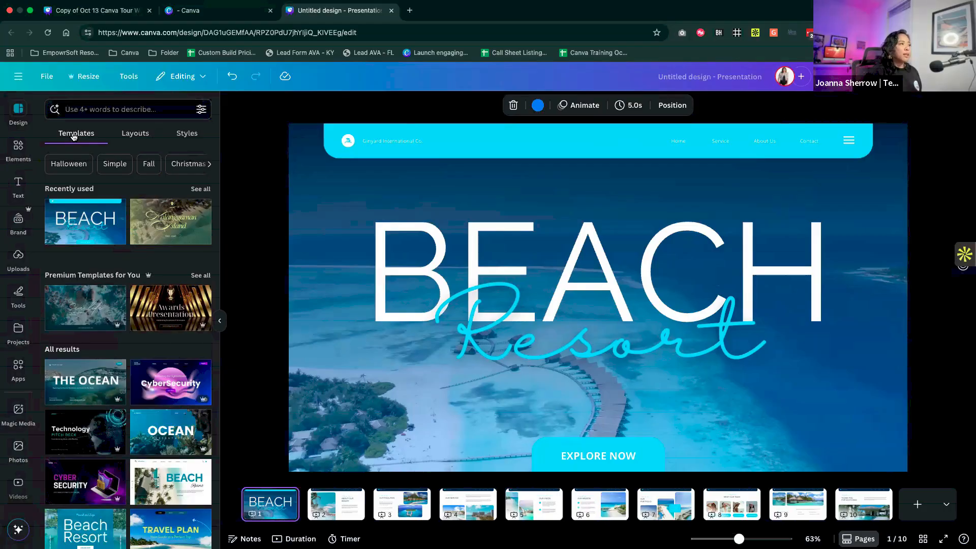
click(142, 137)
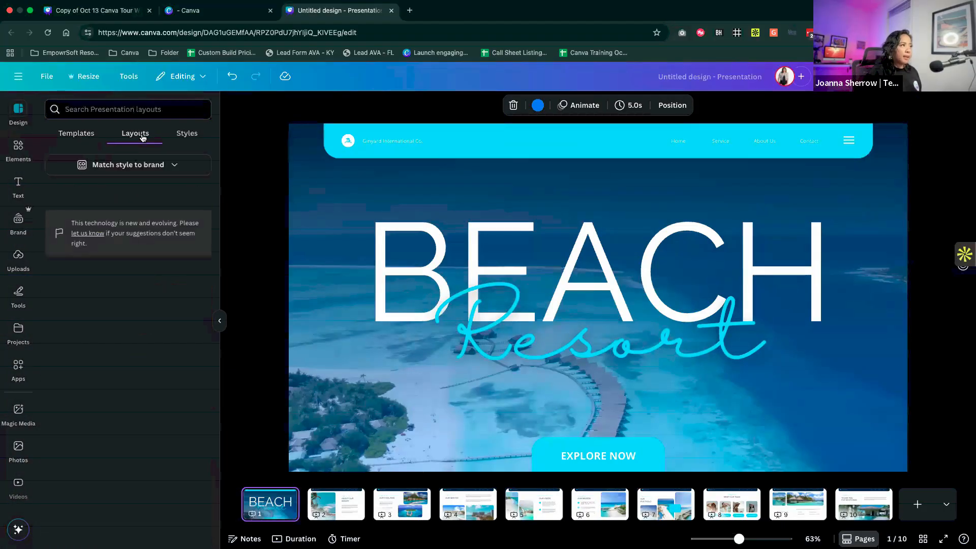
click(182, 135)
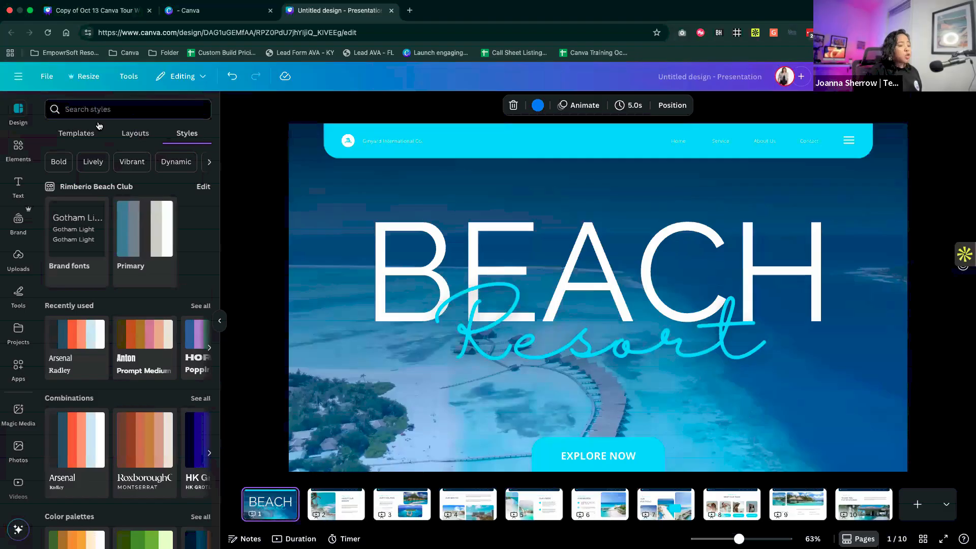
- Leave the presentation and open the Rimberio Beach Club brand kit
click(18, 76)
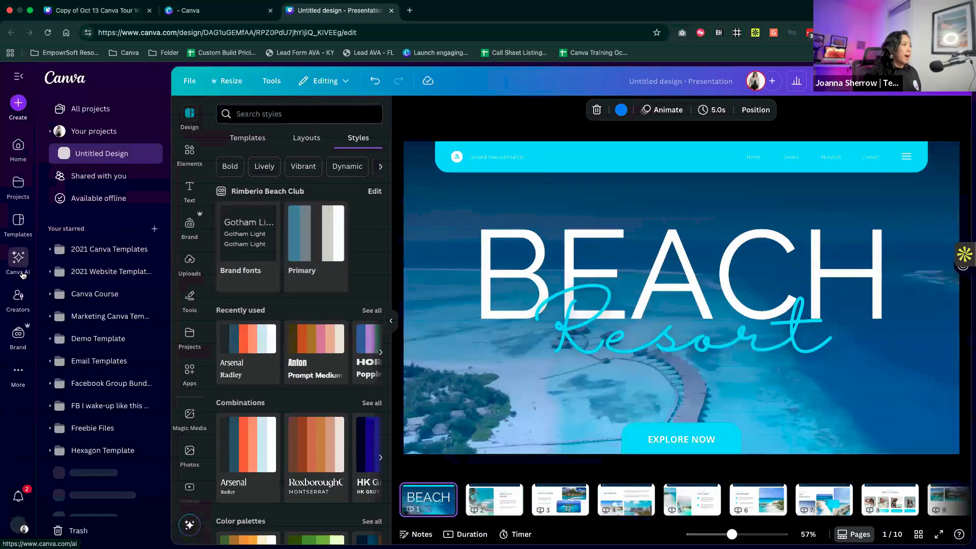
click(19, 334)
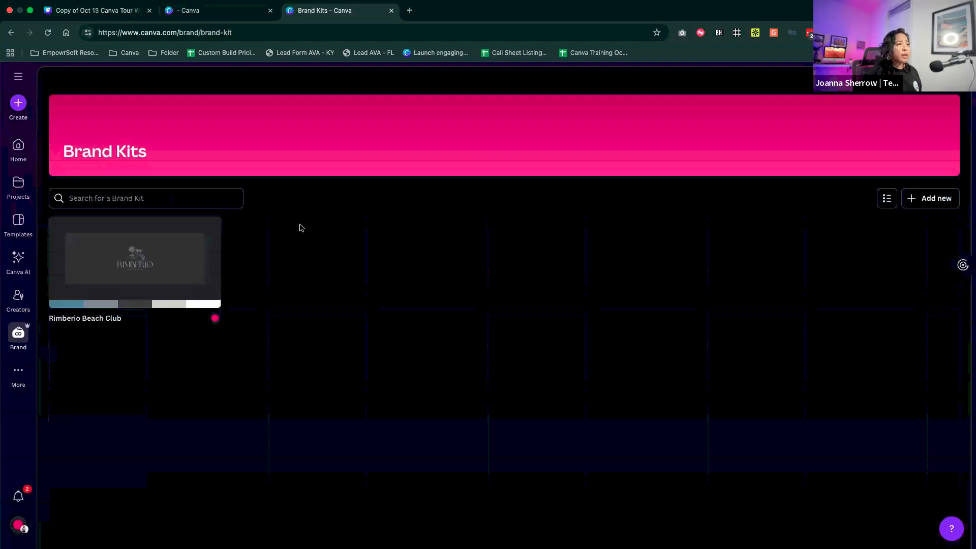
click(154, 268)
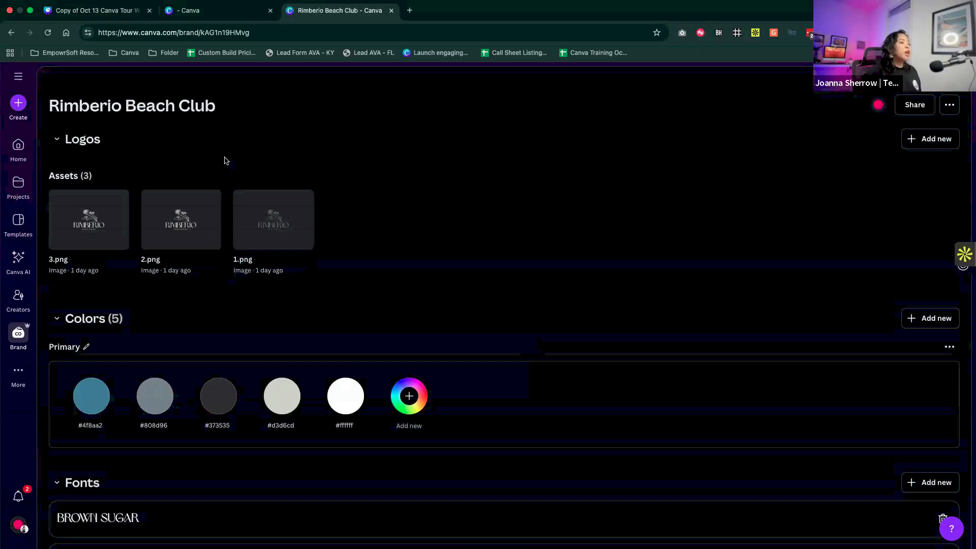
mouse_move(102, 215)
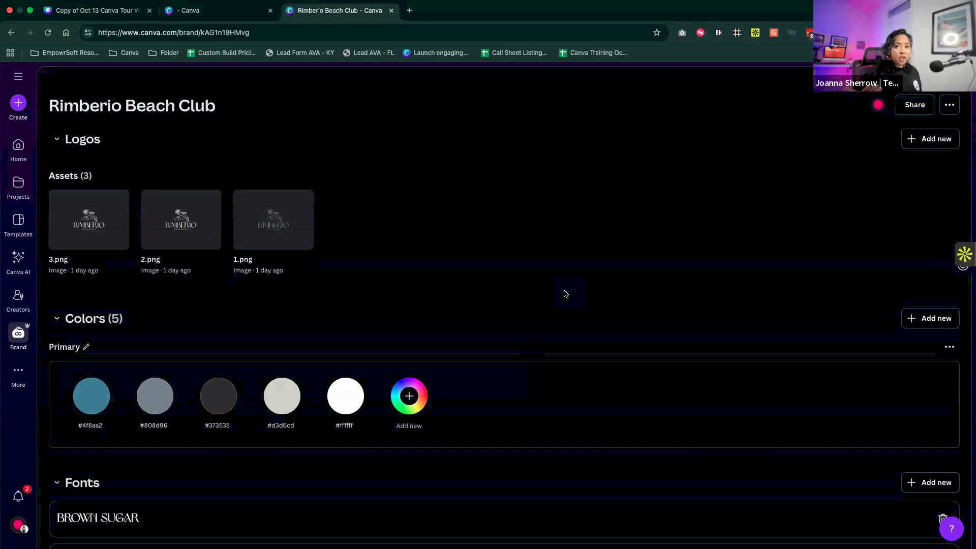
- Add the ready-made palette The Deep Blue to the brand kit's colors
scroll(566, 294, down, 2)
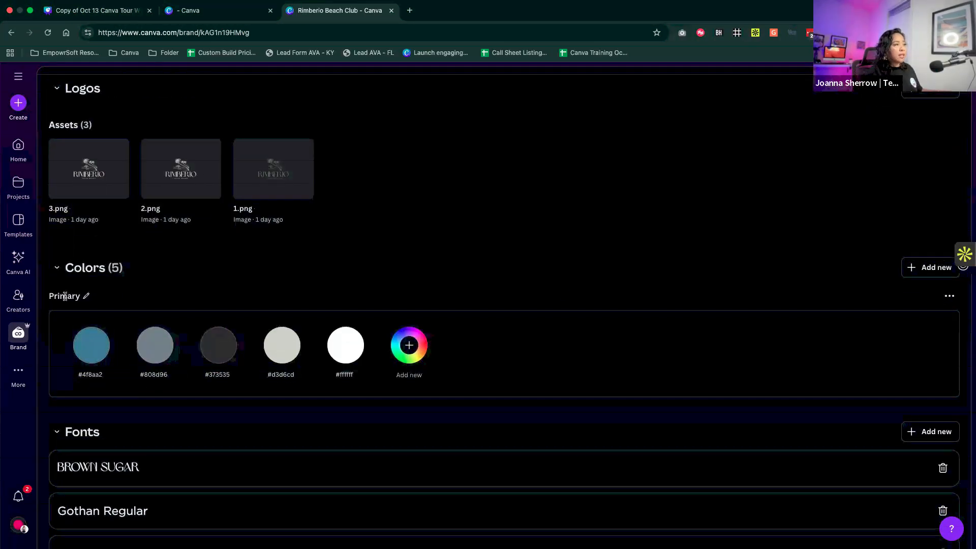
click(85, 295)
click(917, 275)
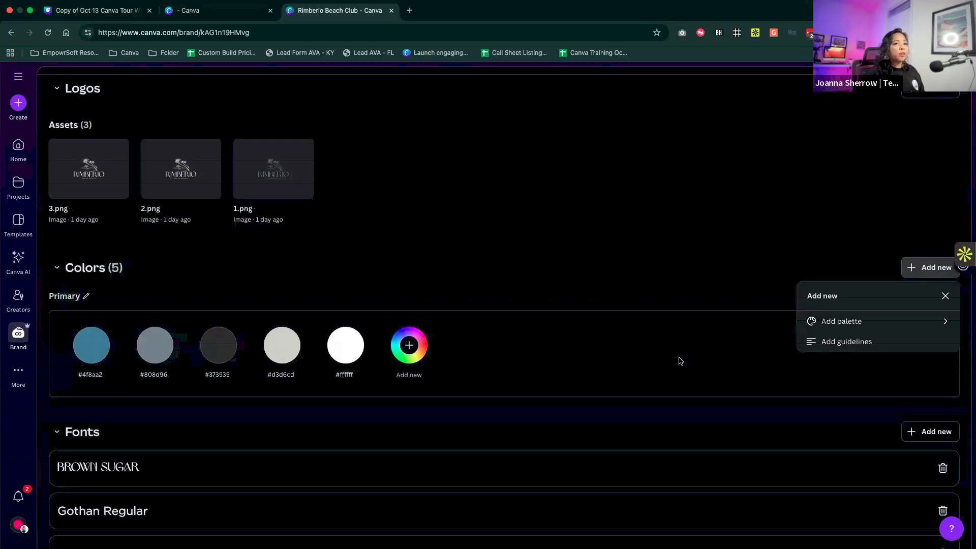
click(824, 322)
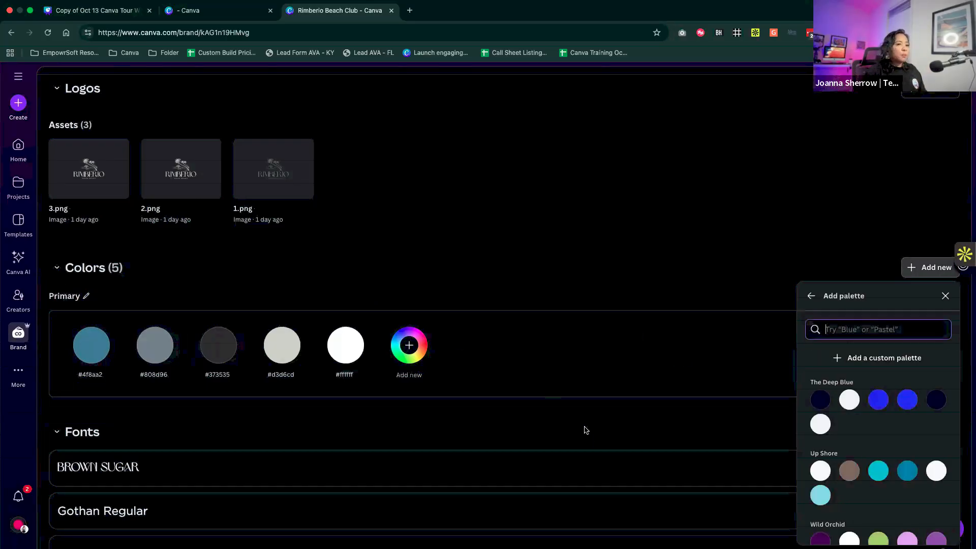
click(841, 384)
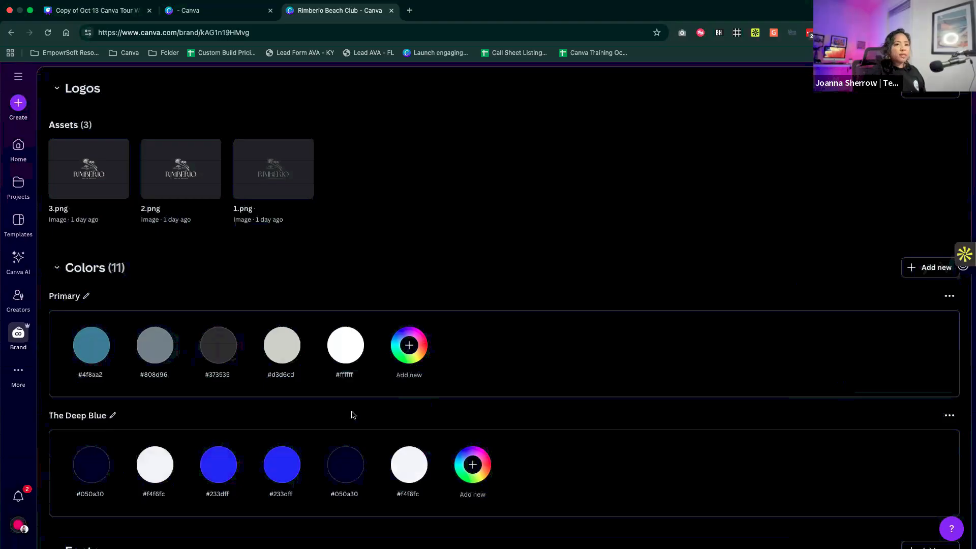
- Rename the palette The Deep Blue as Secondary
scroll(351, 414, down, 3)
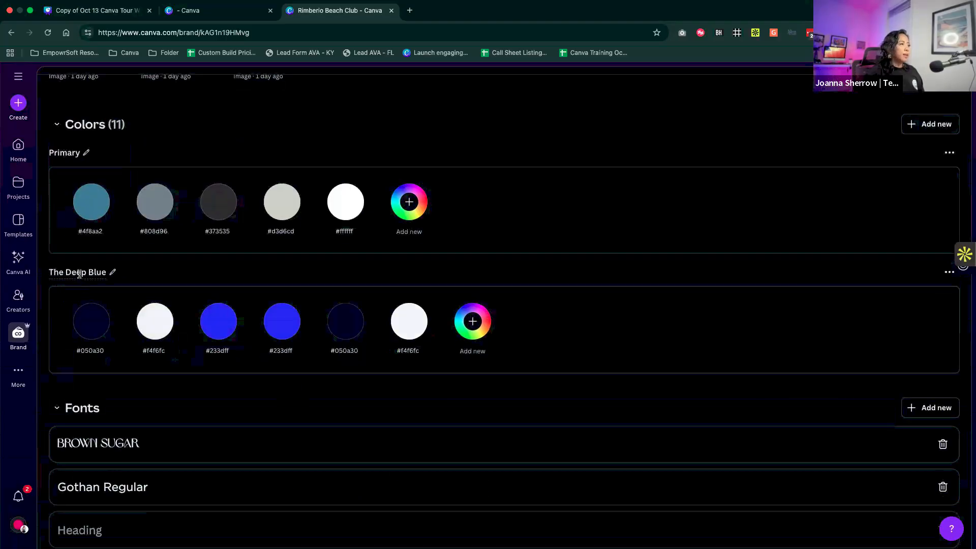
click(79, 274)
text(Secondary)
key(Return)
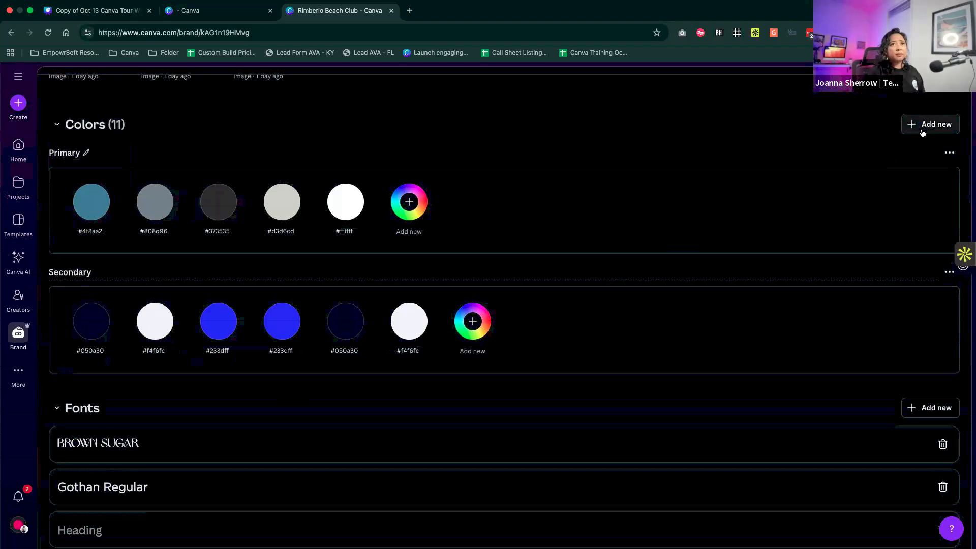
- Add the ready-made Wild Orchid palette to the brand colors and rename it Accents
click(922, 131)
click(855, 179)
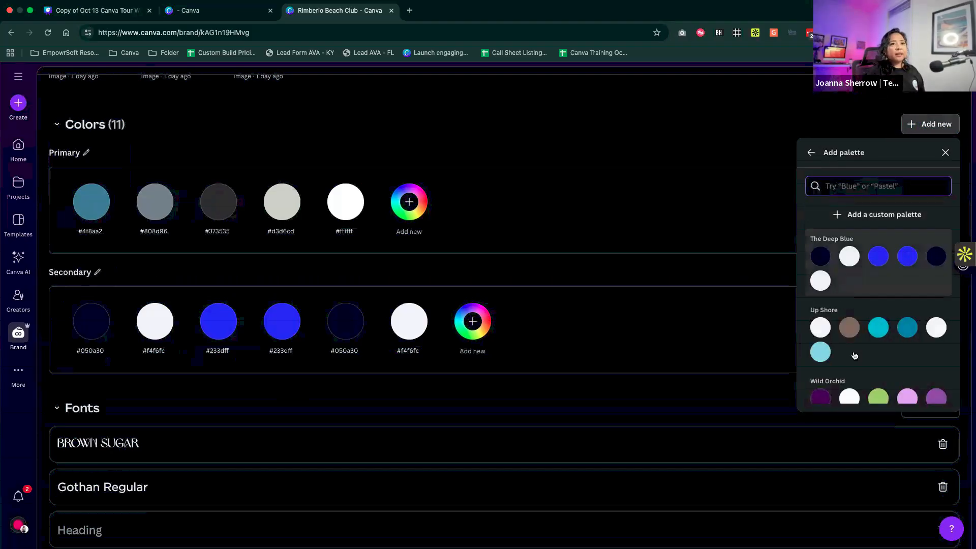
click(856, 390)
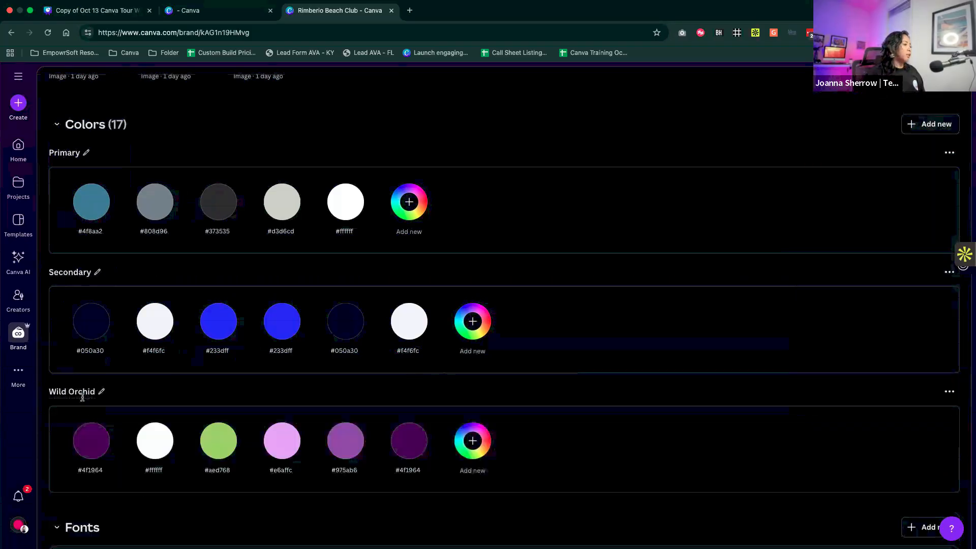
click(81, 397)
text(Accents)
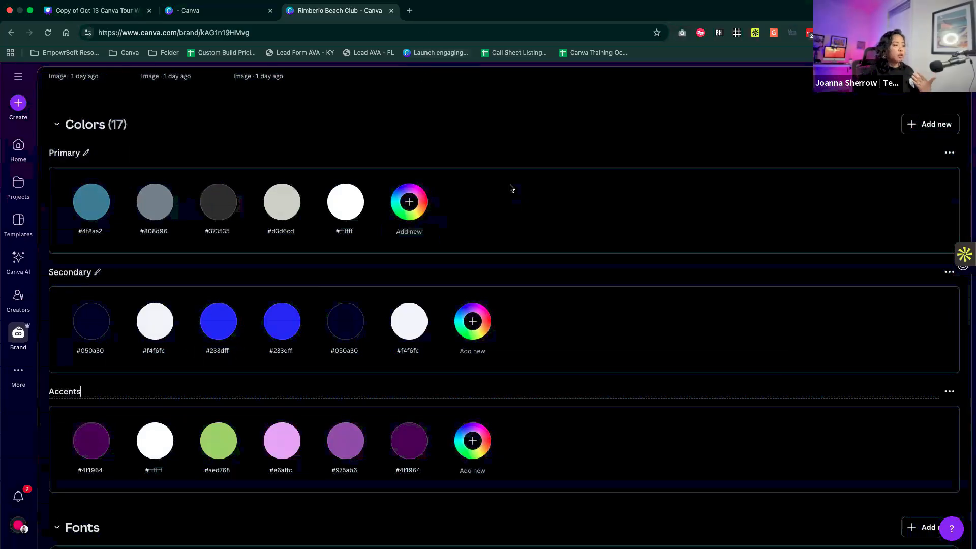
- Review the brand kit's fonts and open the brand voice guidelines for editing to read them
scroll(511, 187, down, 6)
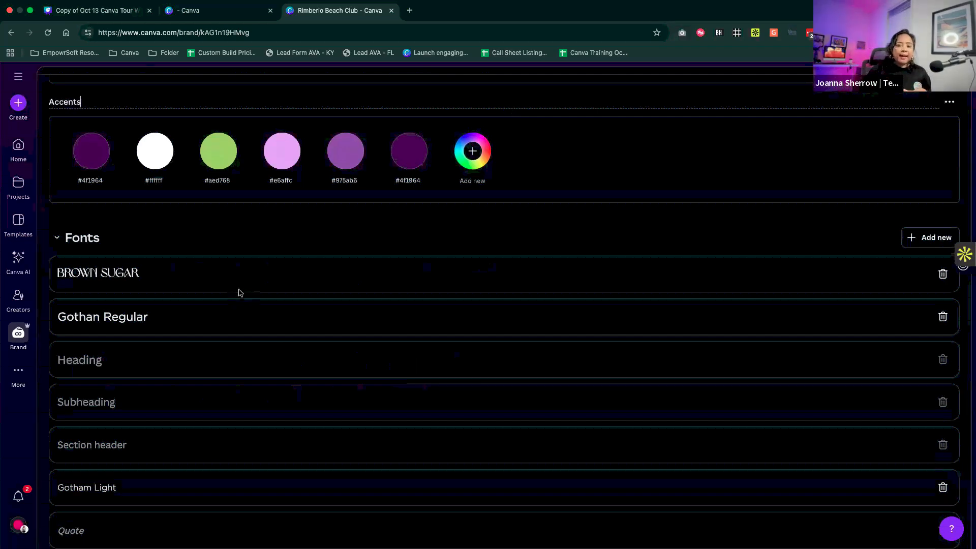
scroll(239, 293, down, 2)
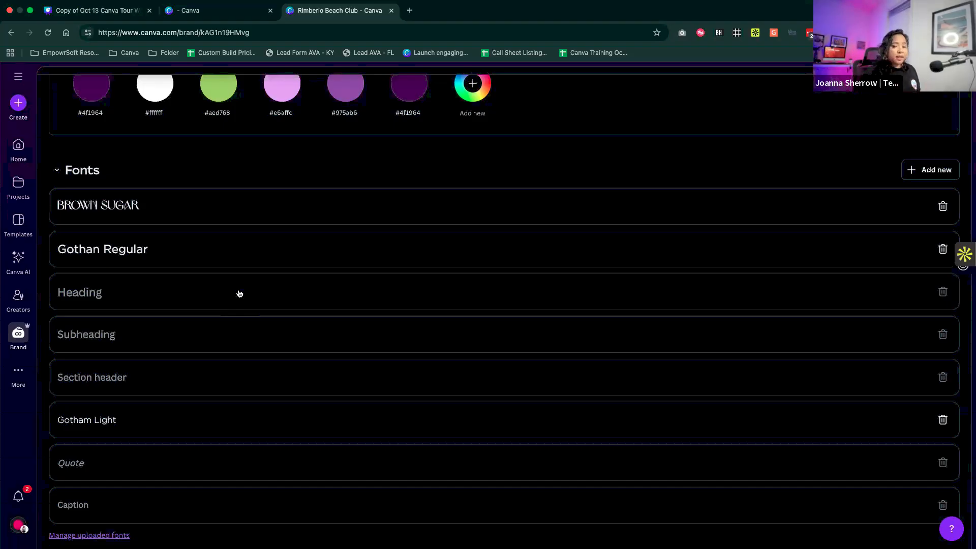
scroll(239, 294, down, 6)
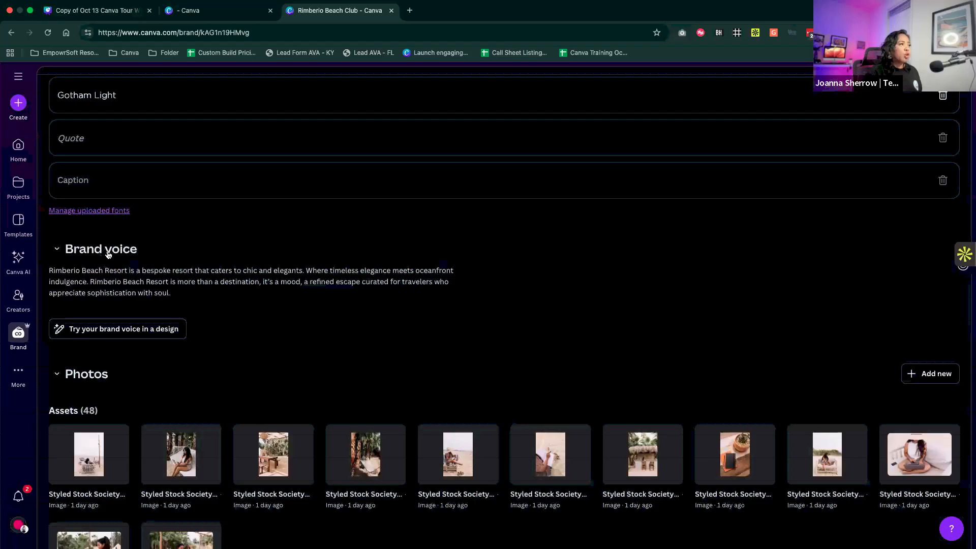
click(175, 291)
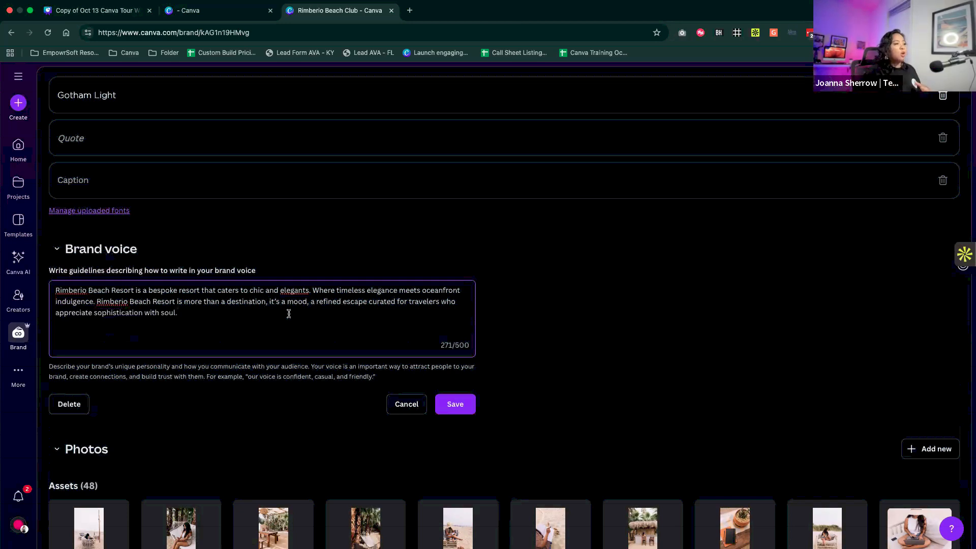
click(266, 368)
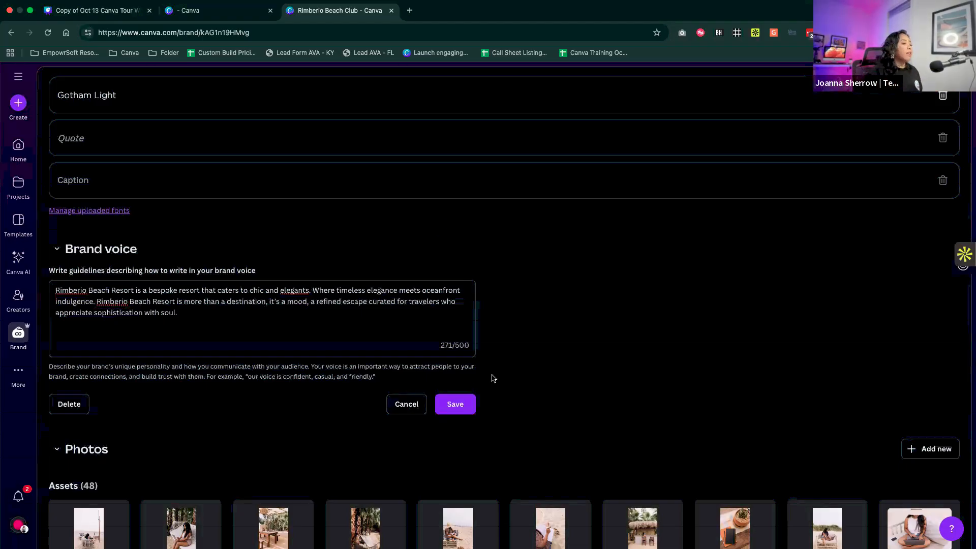
- Look through the brand kit's photos, graphics and icons, and collapse and reopen the Charts section
scroll(493, 377, down, 3)
scroll(492, 377, down, 3)
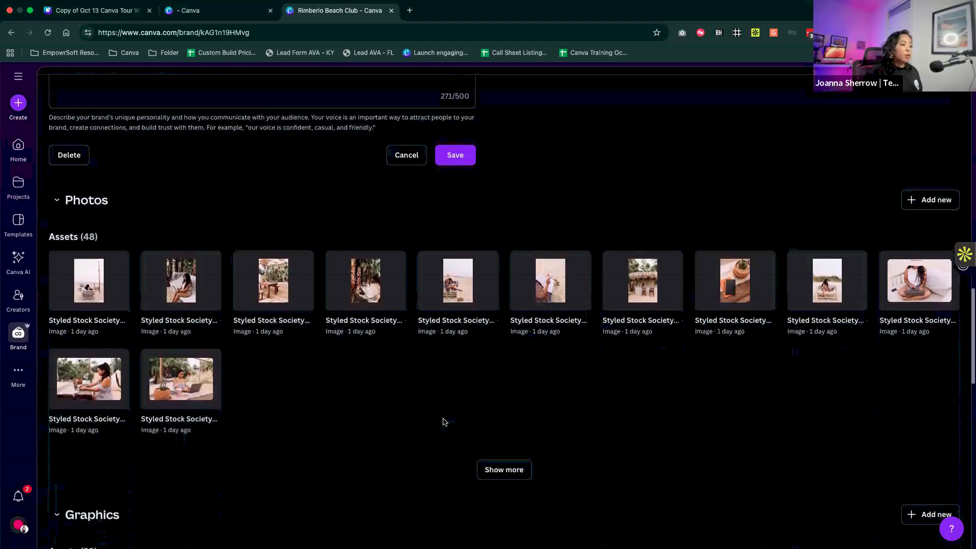
scroll(444, 421, down, 5)
scroll(445, 421, down, 12)
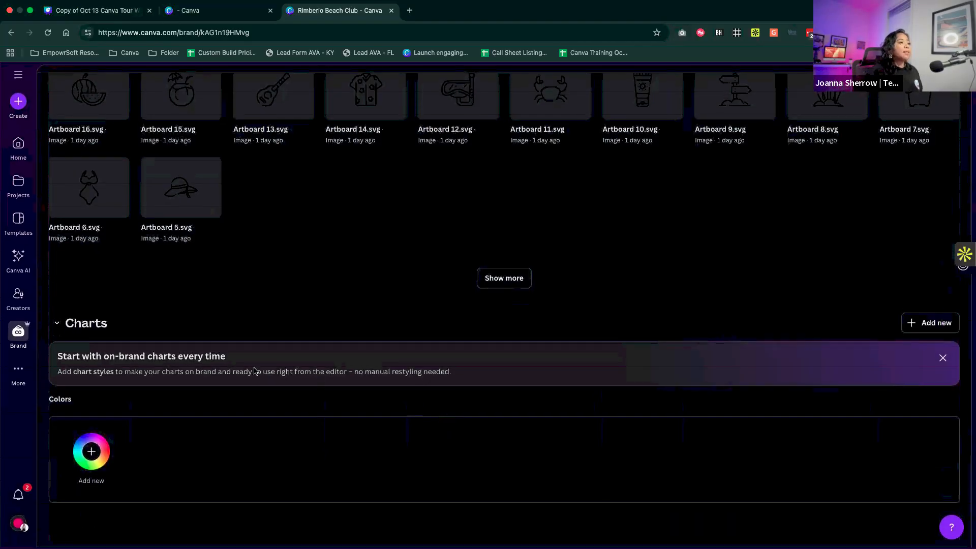
click(66, 329)
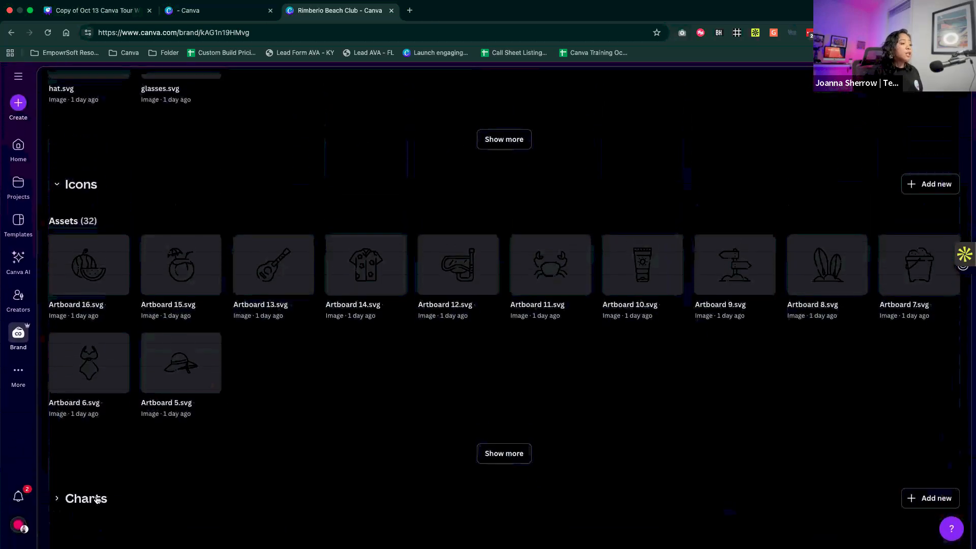
click(94, 498)
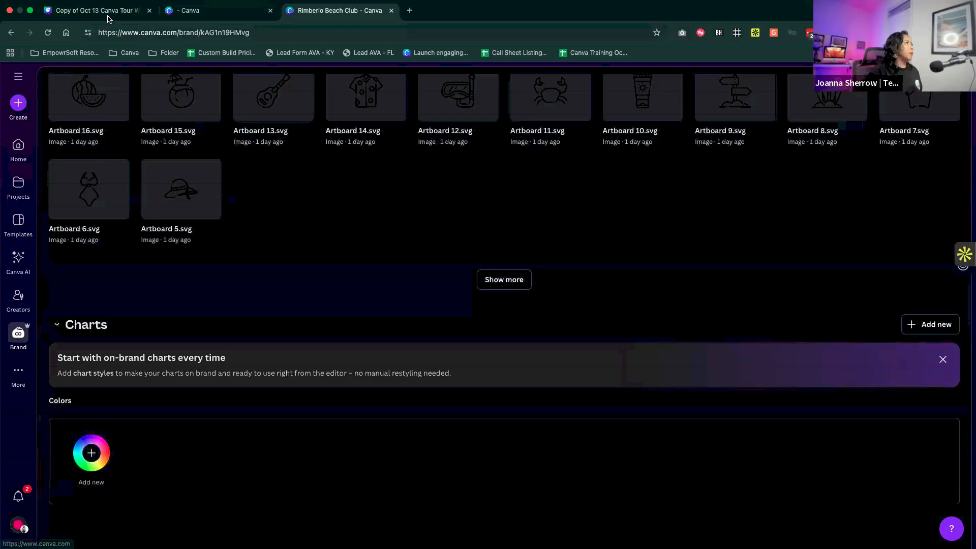
- Switch to the browser tab with the Canva home page
click(171, 13)
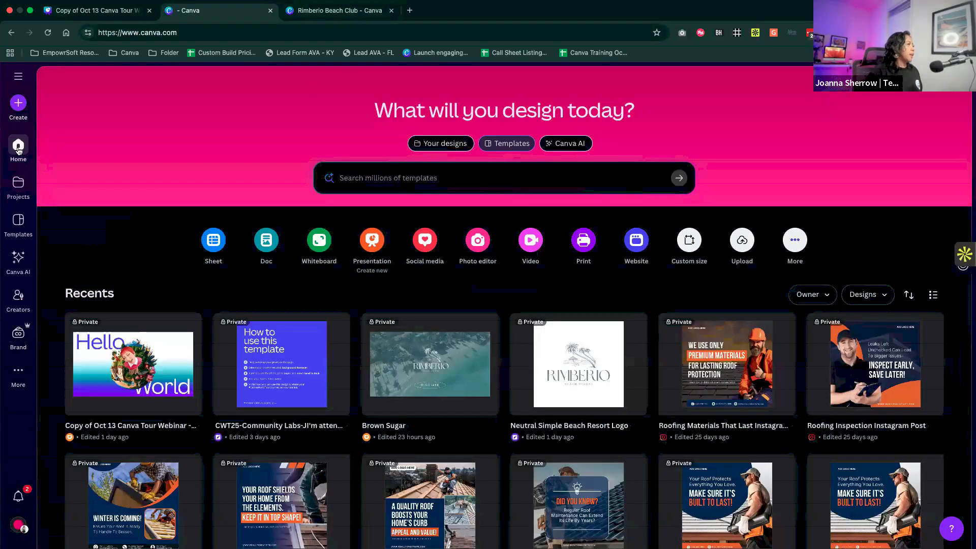
- Reload the home page and open the recent untitled Beach Resort presentation
click(48, 32)
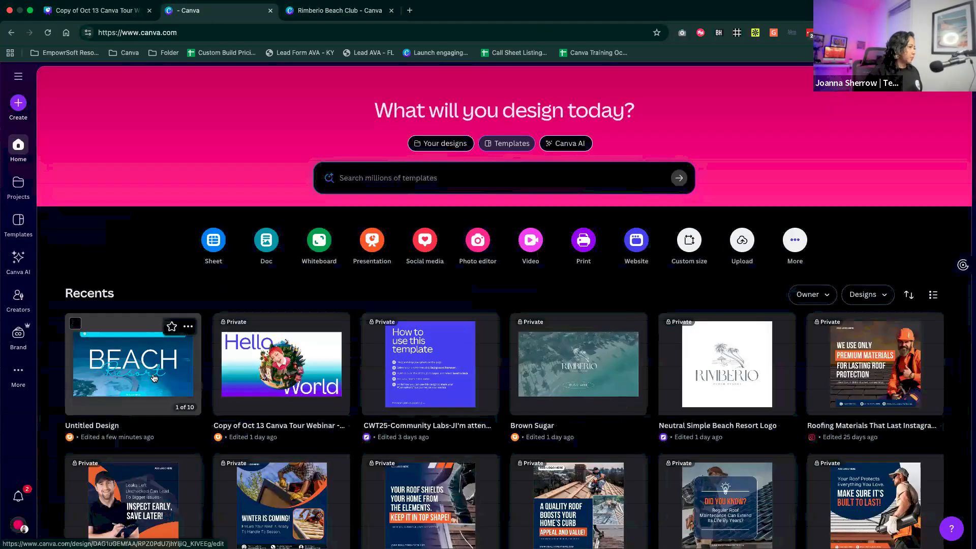
click(185, 363)
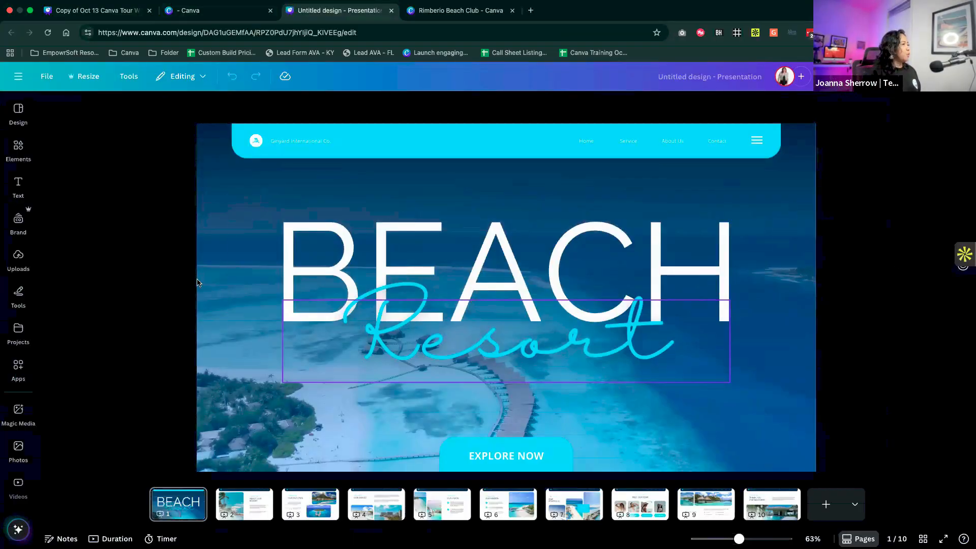
- Show the design styles and look through the Rimberio Beach Club brand fonts and color palettes
click(18, 185)
click(24, 144)
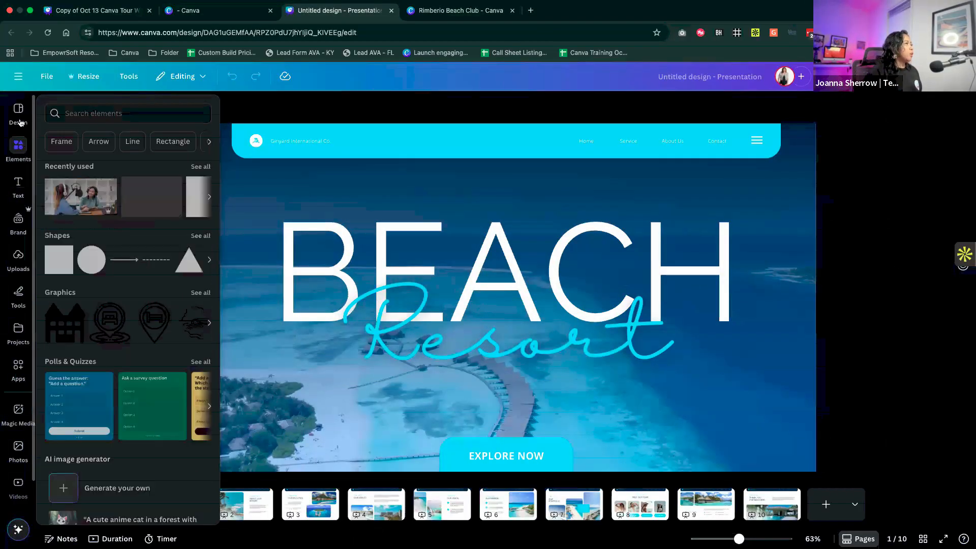
click(19, 115)
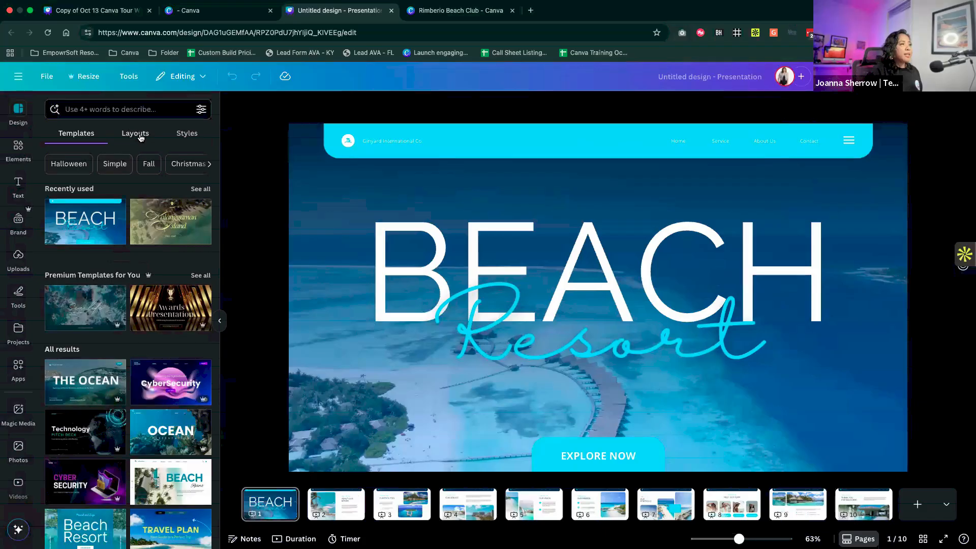
click(137, 135)
click(194, 134)
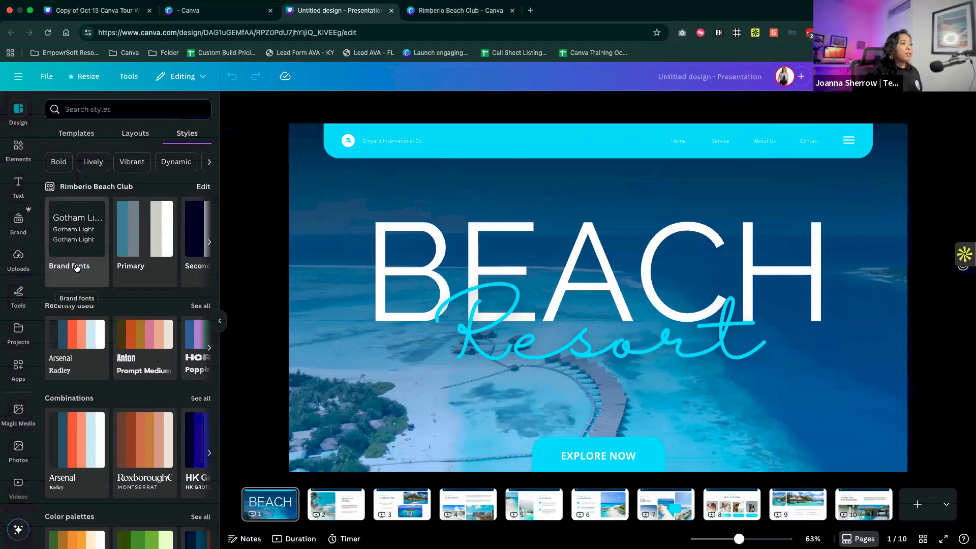
scroll(150, 273, right, 5)
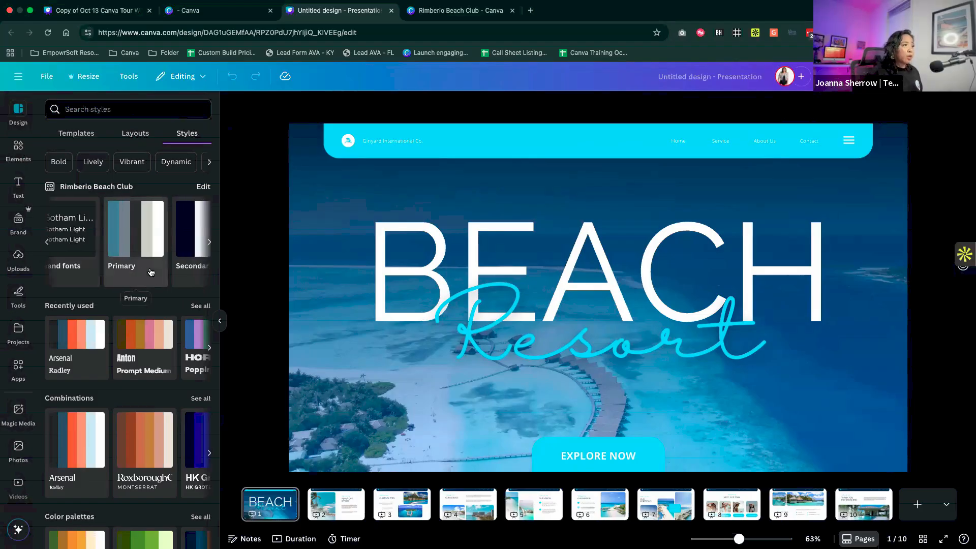
scroll(151, 272, left, 5)
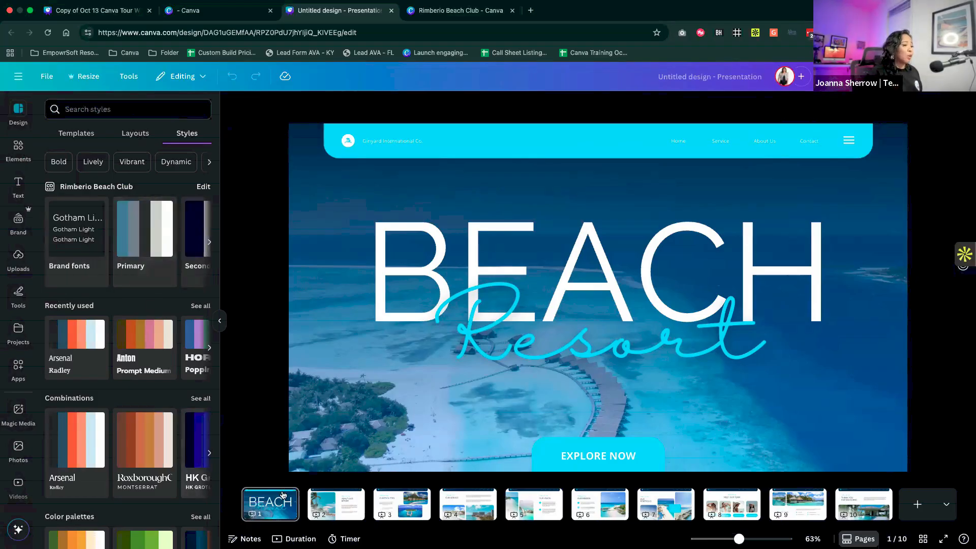
- On page 2, check the color options for the header bar, including the brand palettes
click(336, 503)
click(440, 148)
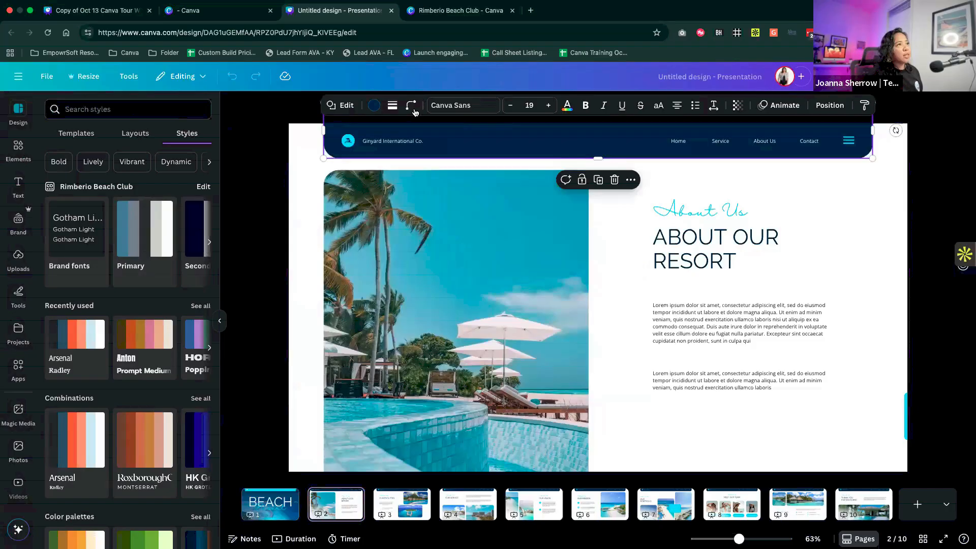
click(374, 105)
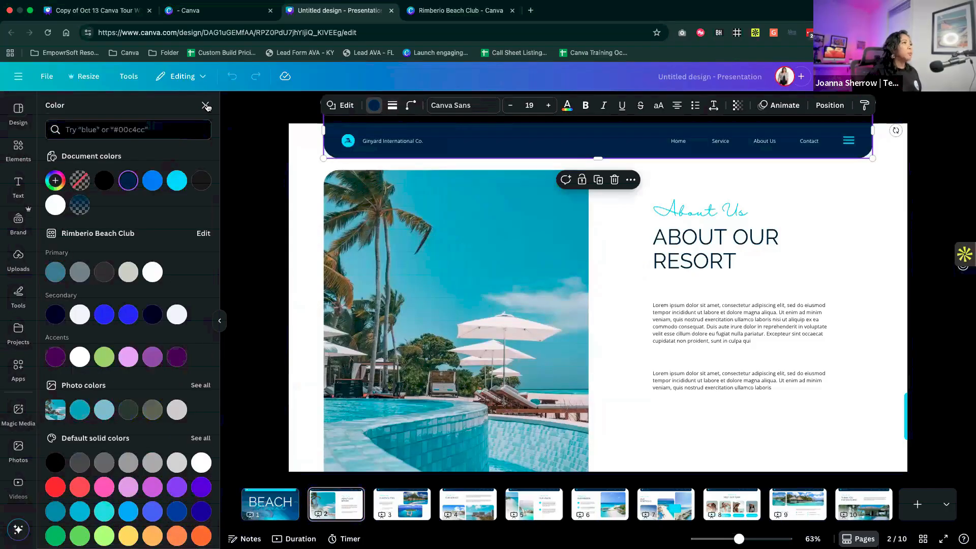
click(207, 107)
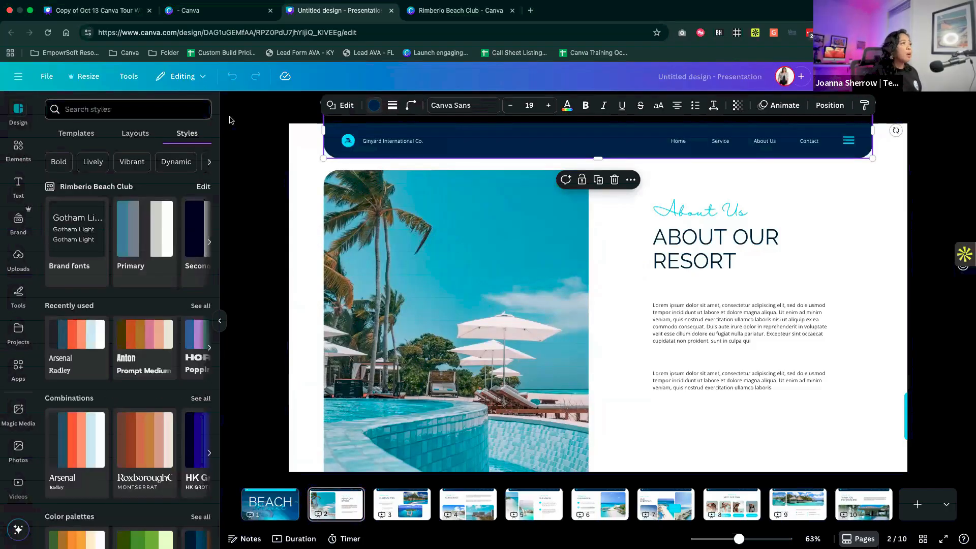
- Apply the brand's Primary palette to page 2 and shuffle it to a white background with a dark header
click(141, 238)
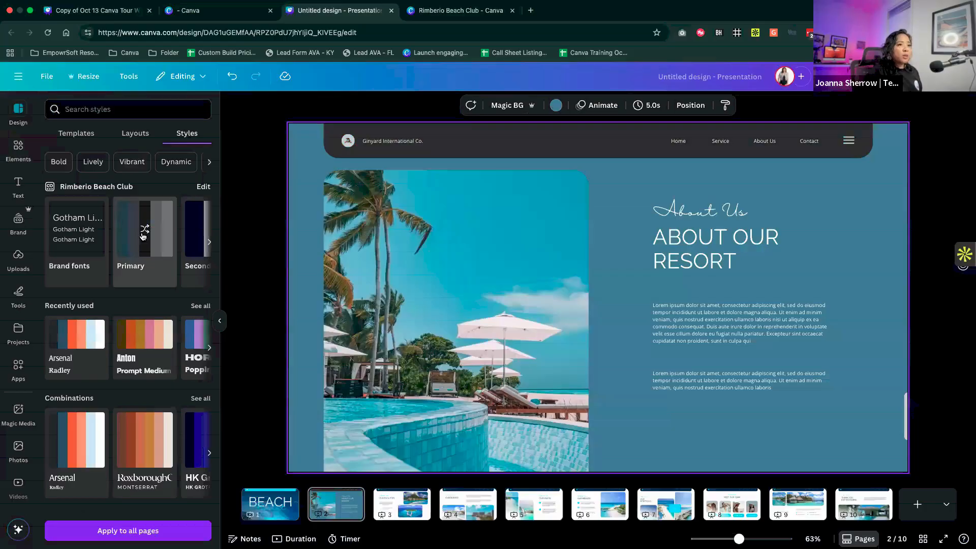
click(144, 236)
click(147, 237)
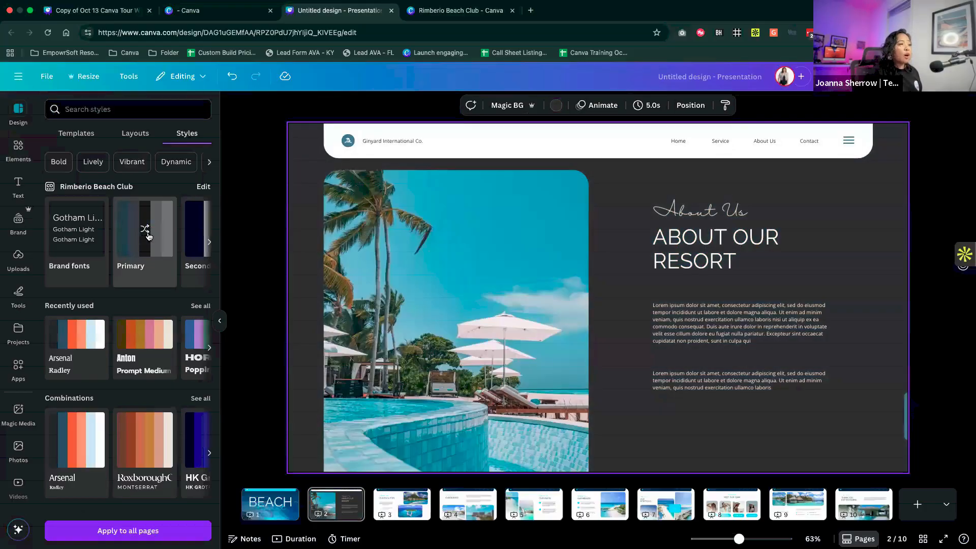
click(148, 236)
click(148, 236)
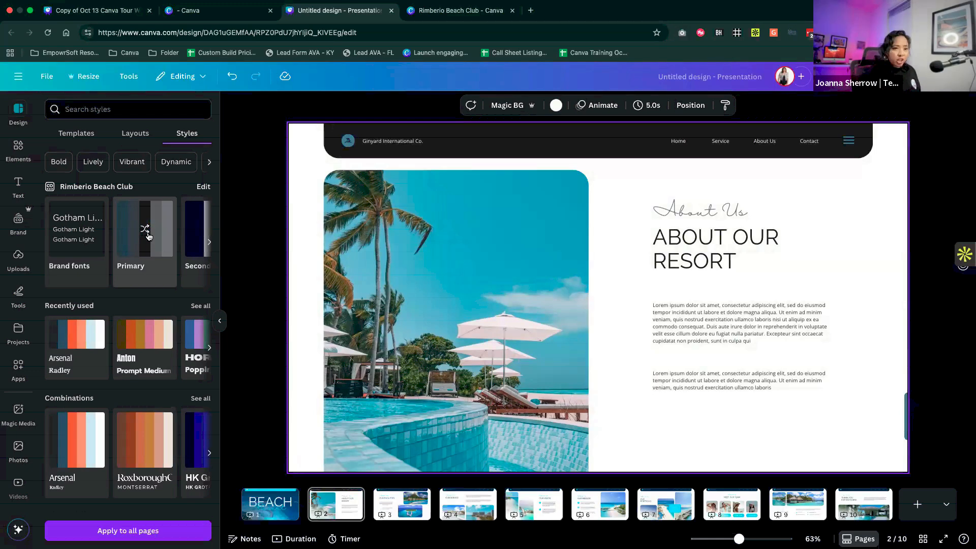
- Apply the brand's Primary palette to page 1, giving it a dark background and a white header
click(277, 512)
click(396, 138)
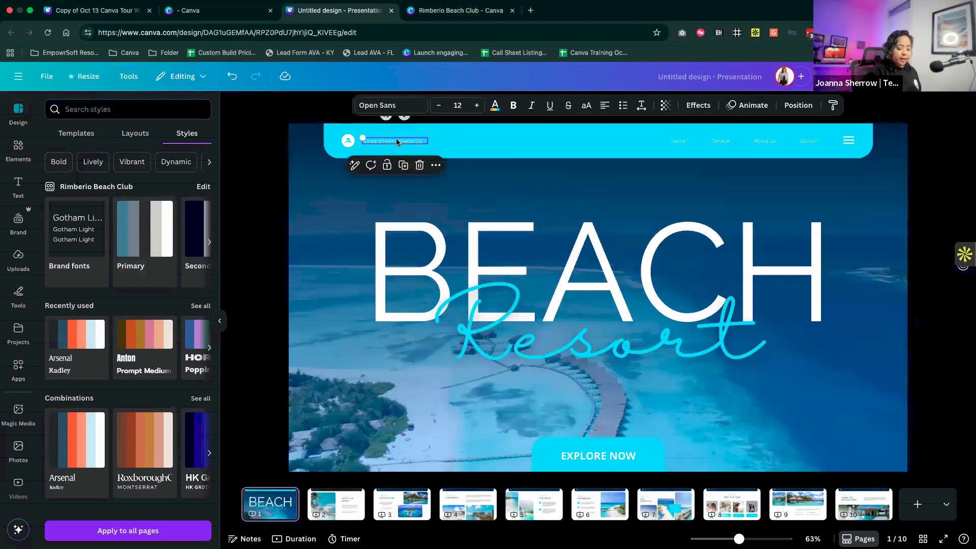
click(145, 243)
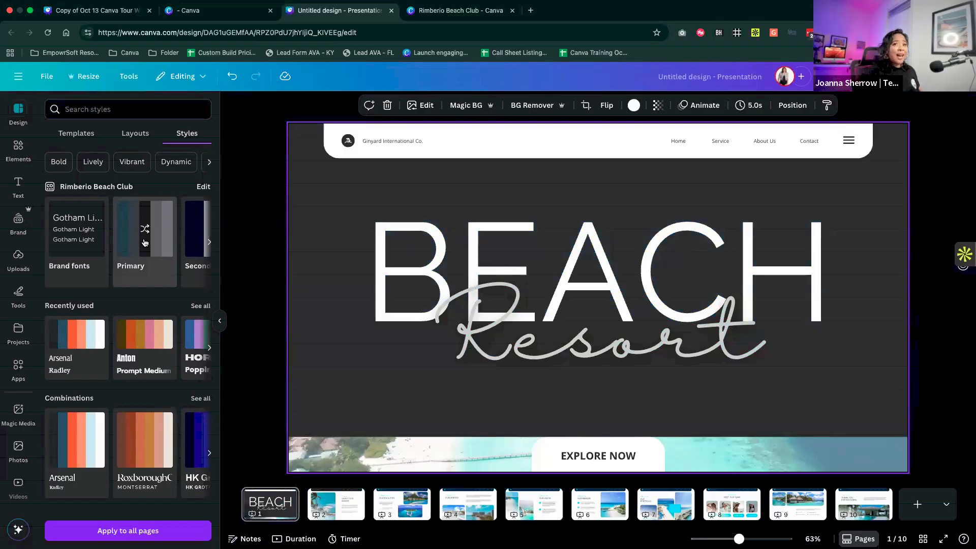
- Delete the BEACH and Resort title texts from page 1
click(526, 283)
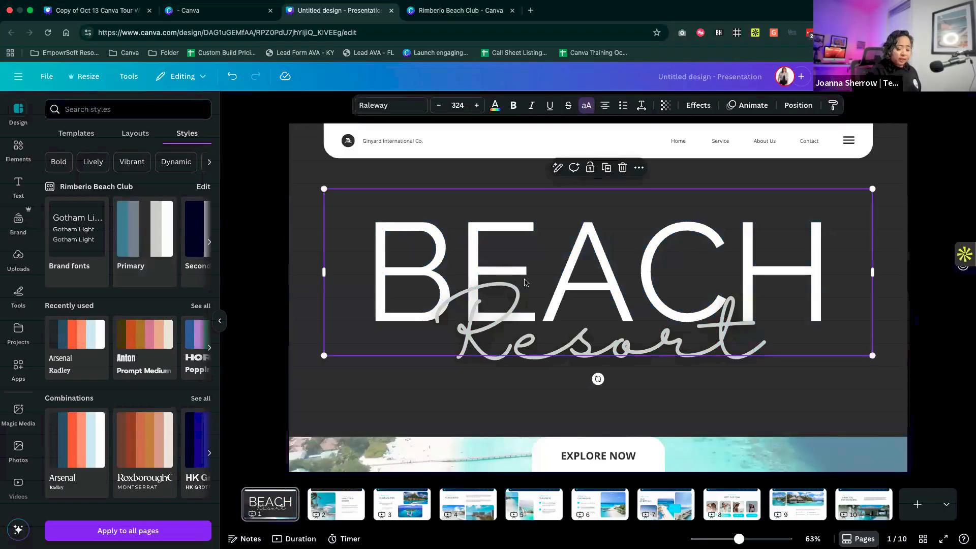
key(Delete)
click(547, 342)
key(Delete)
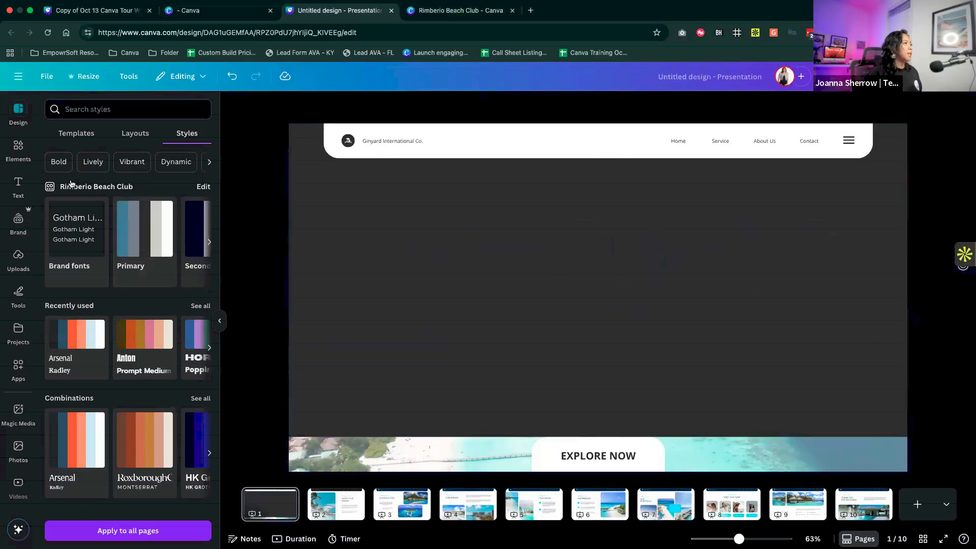
- Insert the white Rimberio logo from the brand kit on page 1, then enlarge and center it on the dark background
click(19, 221)
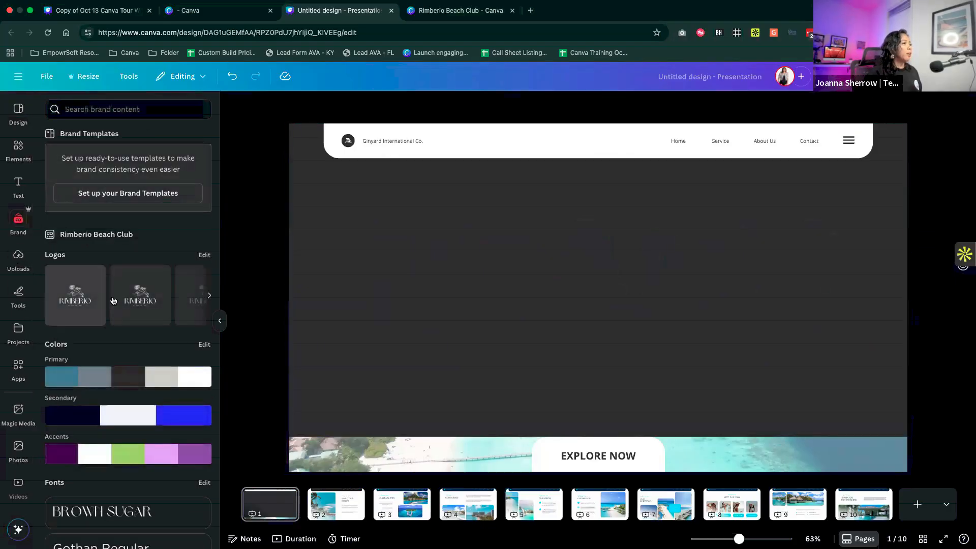
click(164, 302)
drag(501, 395, 459, 437)
drag(693, 200, 733, 183)
click(780, 218)
- Remove the Ginyard International Co. name and its round logo from page 1's header
click(690, 143)
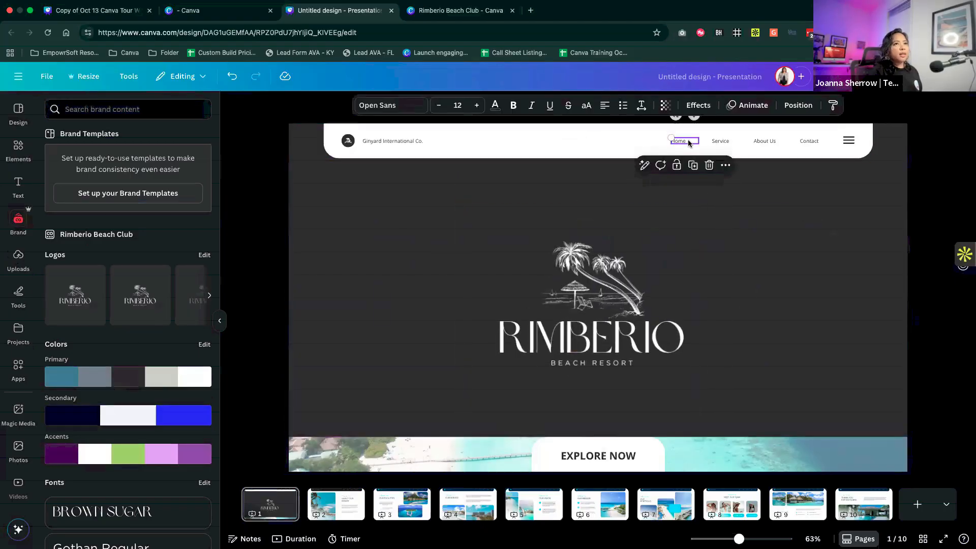
click(364, 140)
click(349, 141)
click(406, 302)
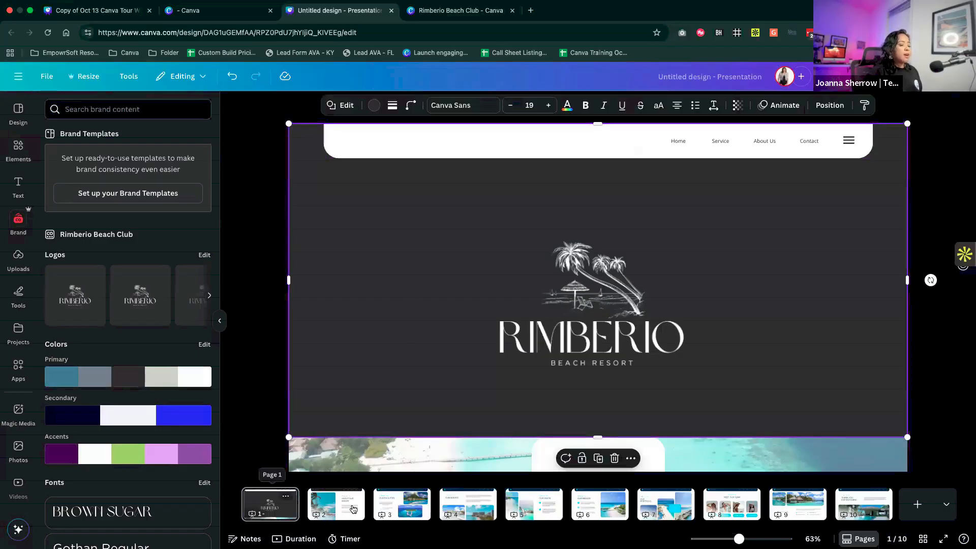
- Apply the brand's Primary palette to pages 2 and 3, shuffled to a gray background with a white header
click(336, 503)
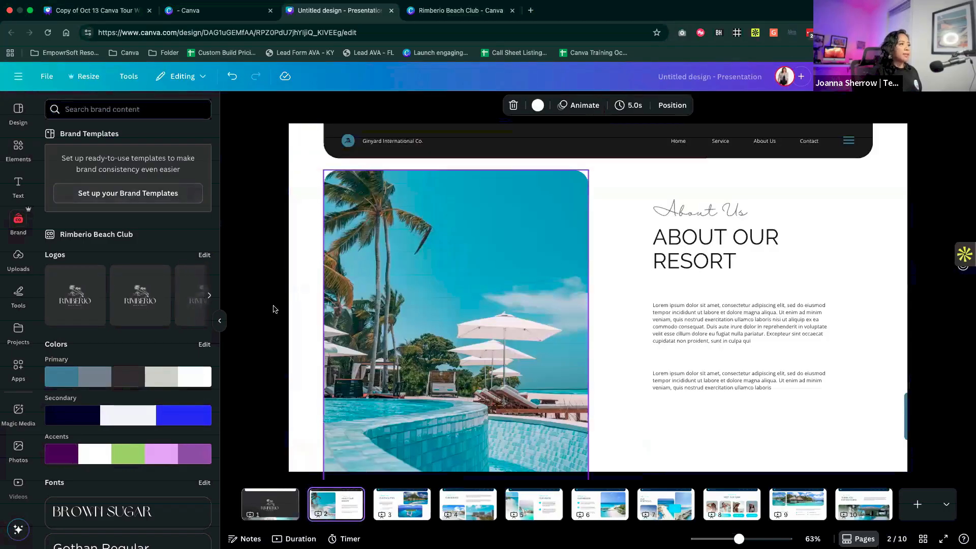
click(19, 112)
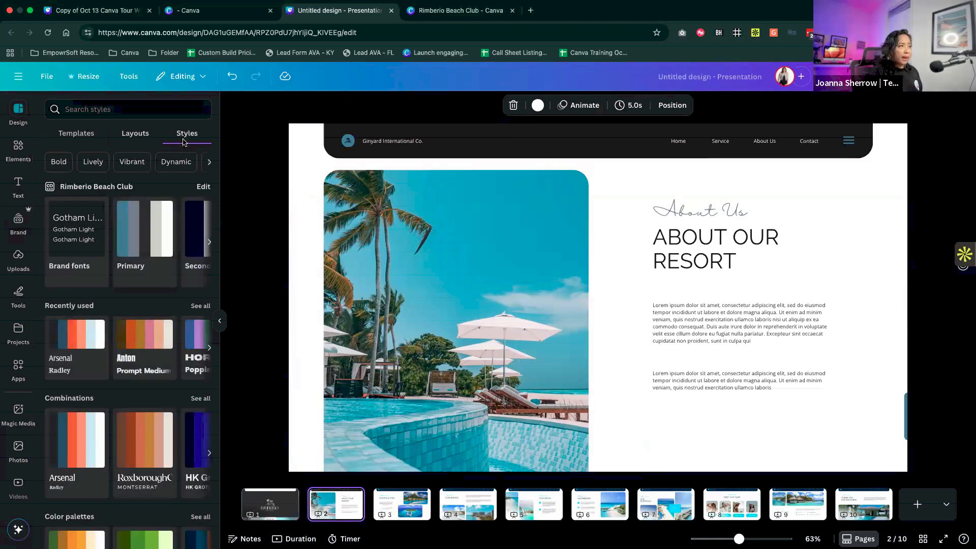
click(145, 232)
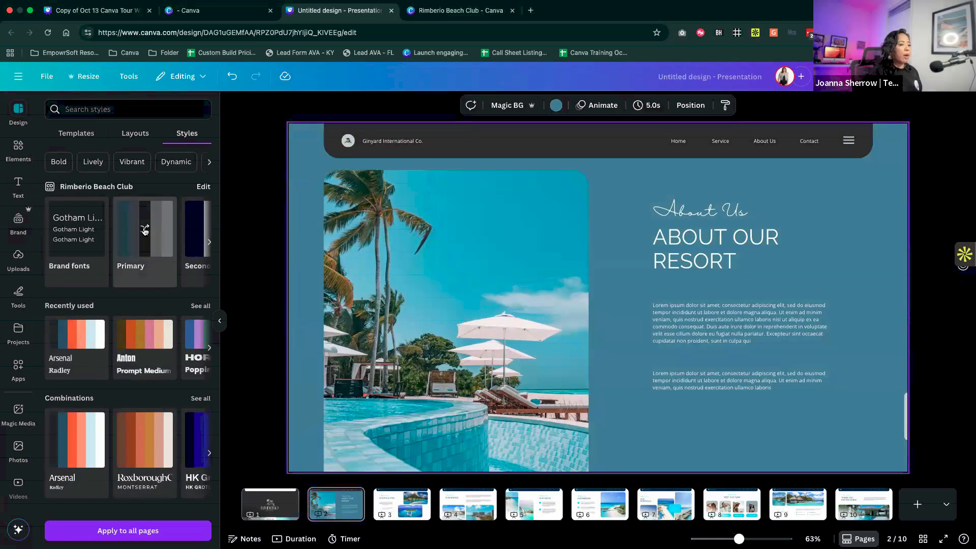
click(145, 232)
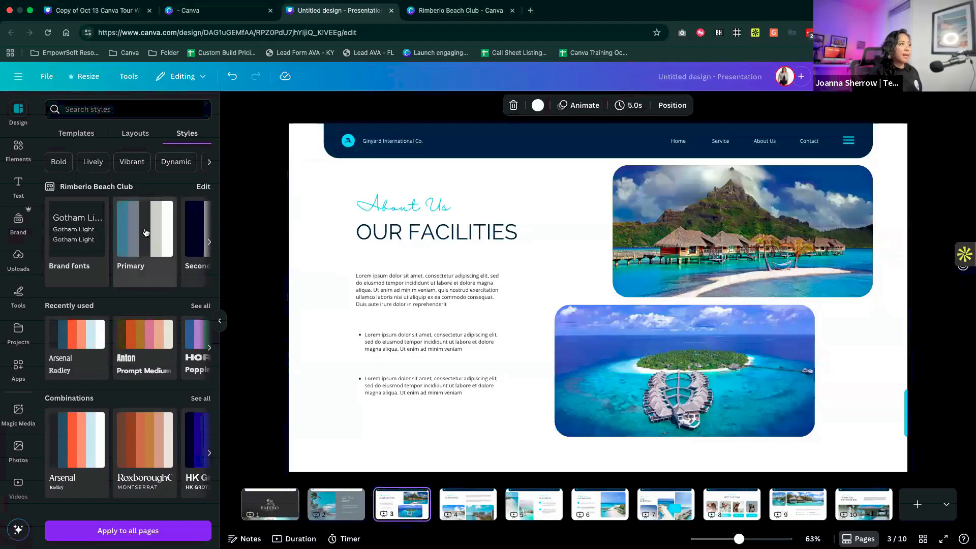
click(145, 231)
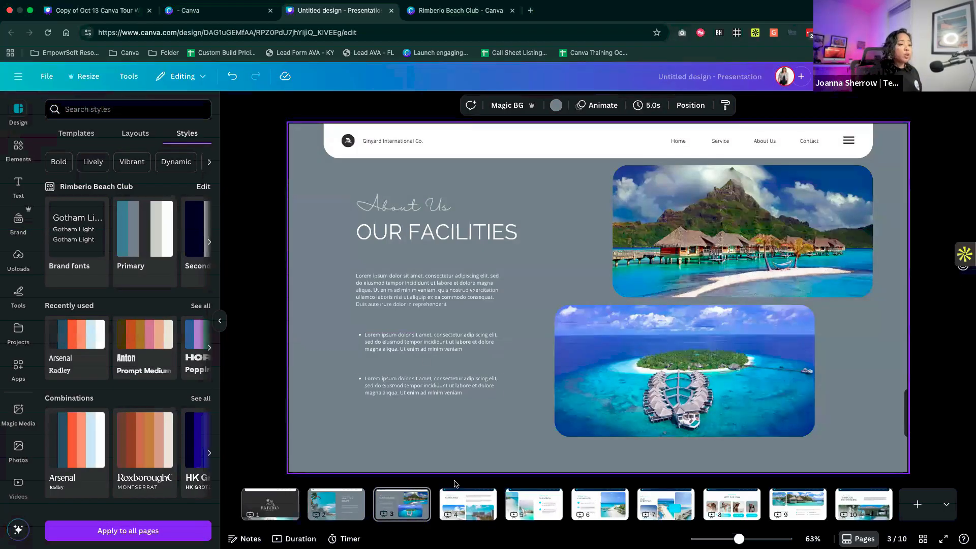
- Compare pages 4 and 5, then apply page 3's gray brand color style to all pages
click(469, 504)
key(Right)
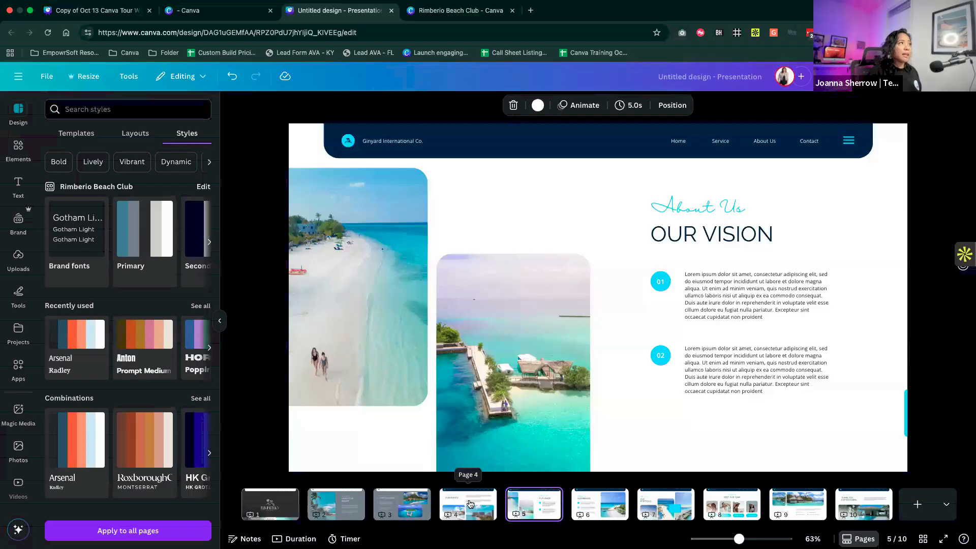
click(469, 504)
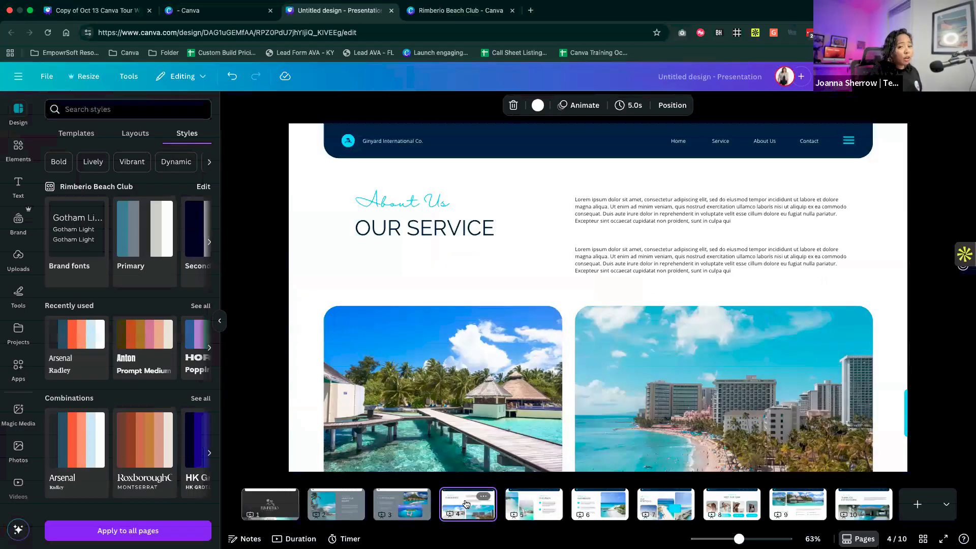
click(402, 503)
click(128, 531)
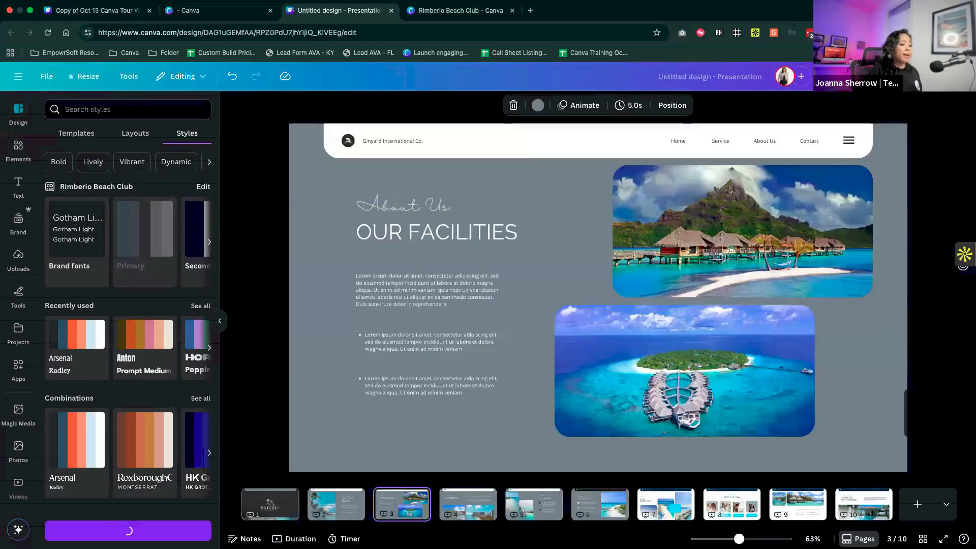
- Review the applied color style on pages 4 through 9
click(463, 515)
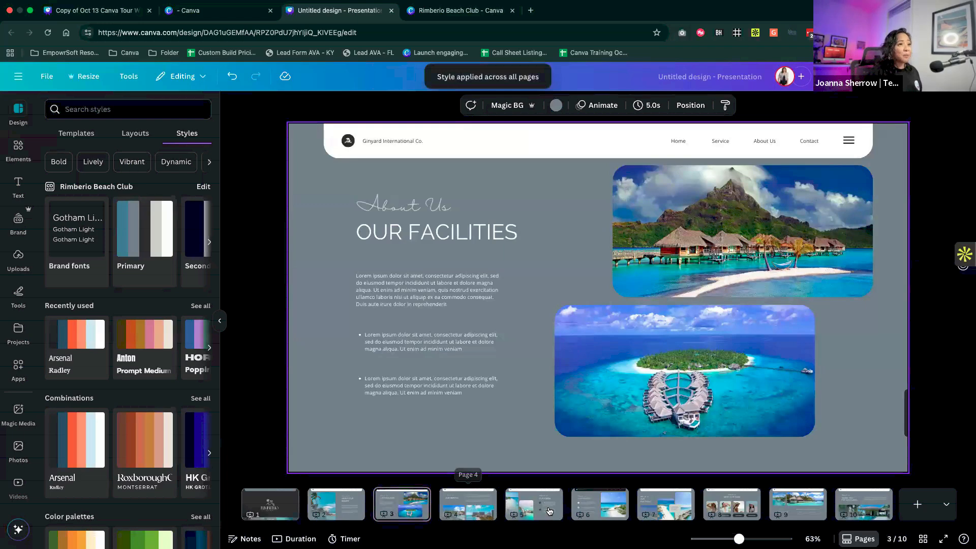
click(550, 511)
click(605, 511)
click(656, 509)
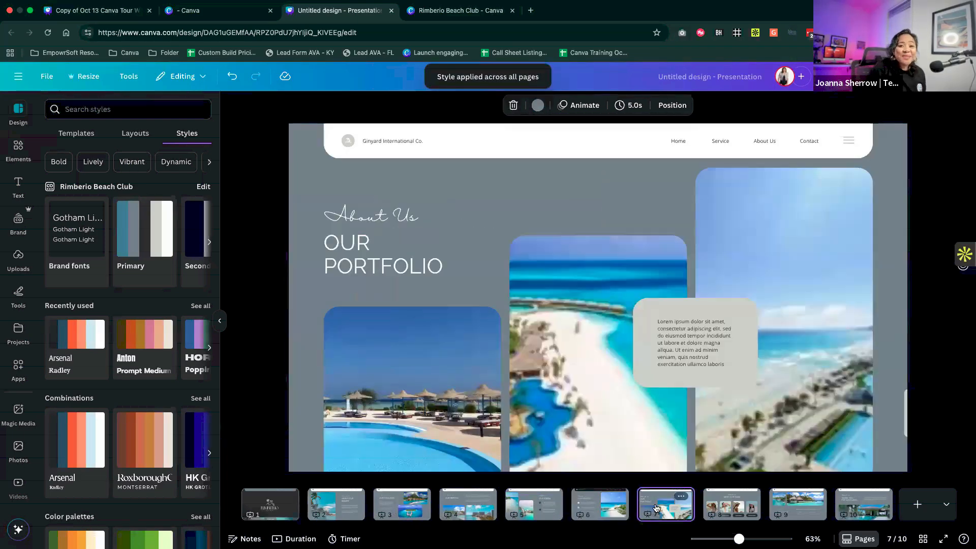
click(732, 508)
click(797, 514)
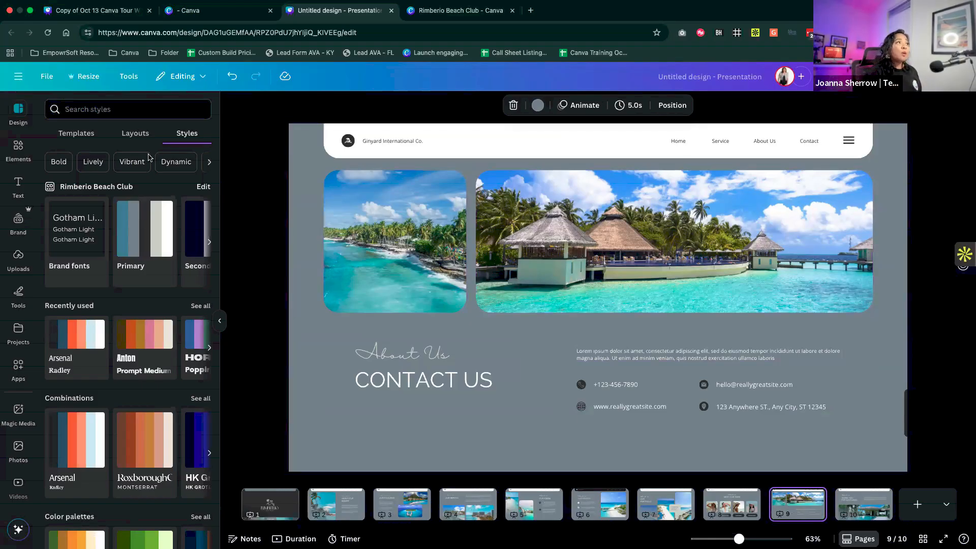
- Search the presentation layouts for "simple"
click(139, 135)
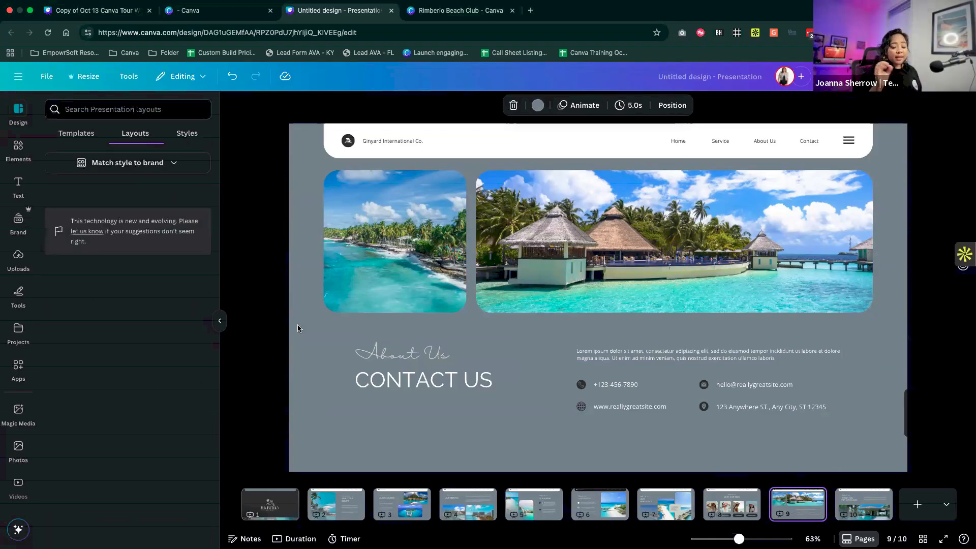
click(142, 159)
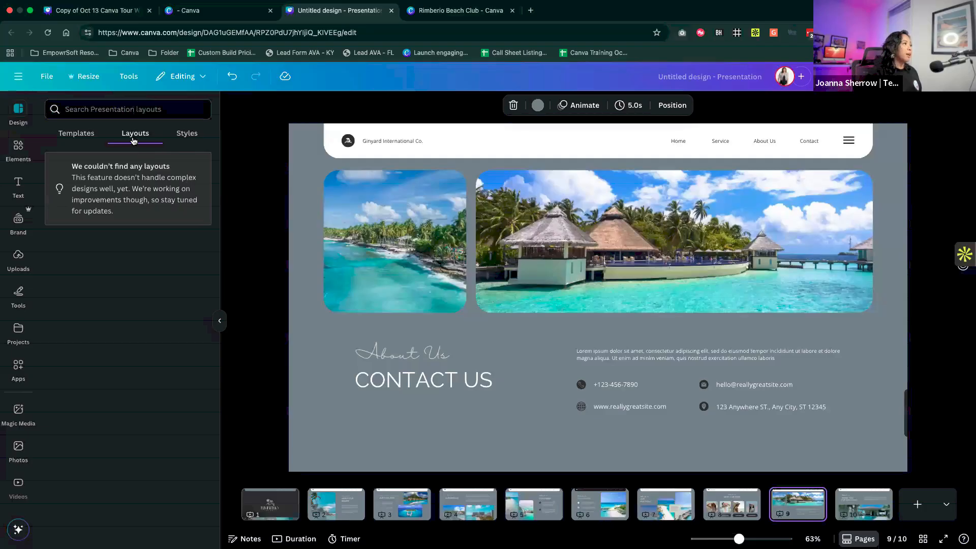
click(131, 108)
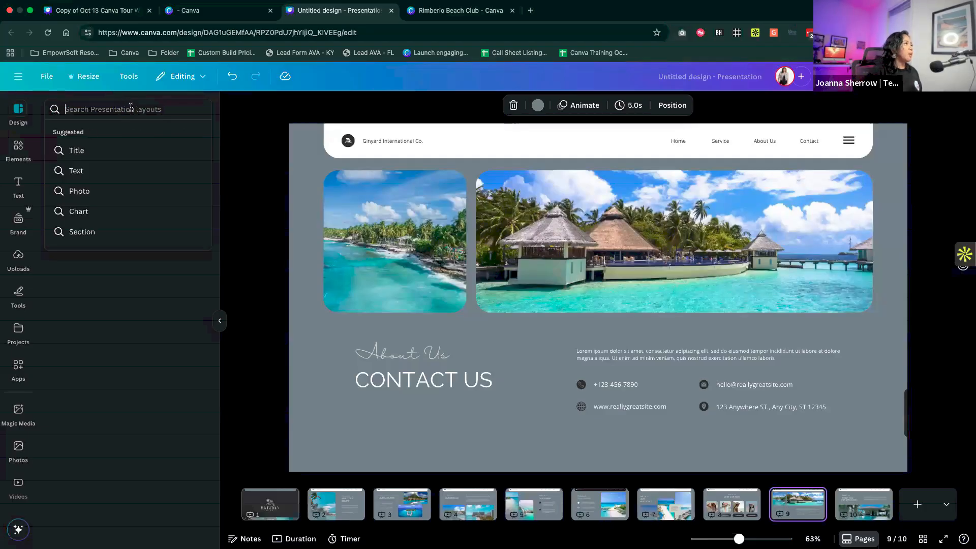
text(simple)
key(Return)
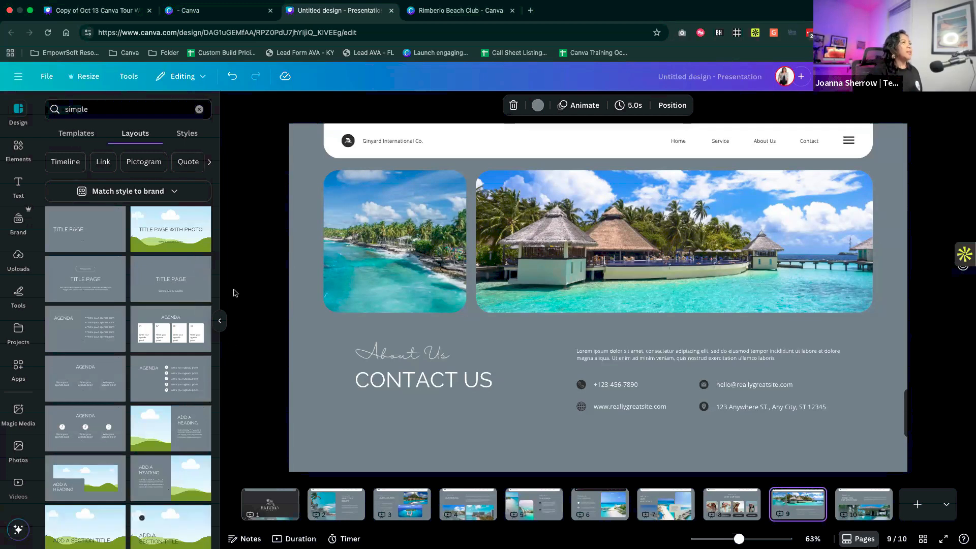
- Browse the "simple" layout results, comparing how they are styled for pages 9, 1 and 2
scroll(136, 350, down, 7)
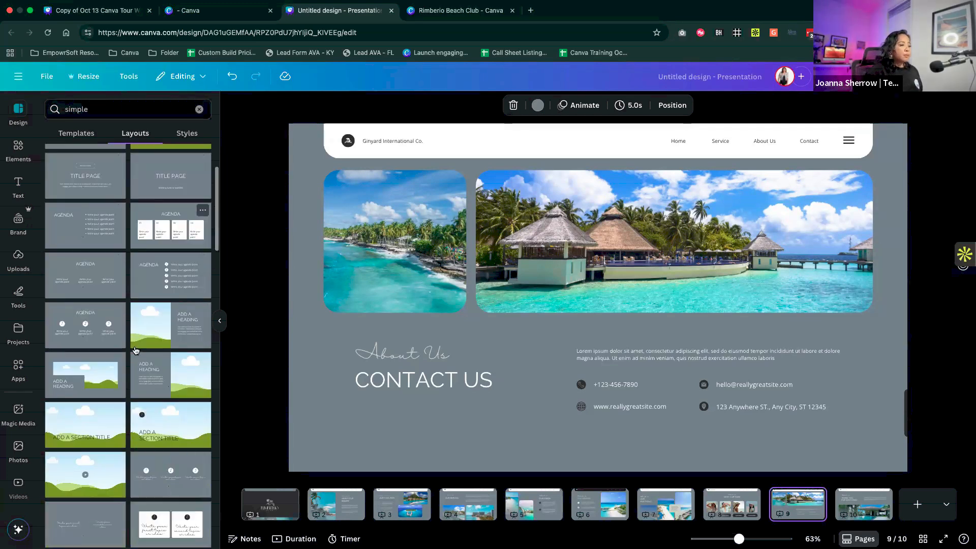
scroll(136, 350, down, 5)
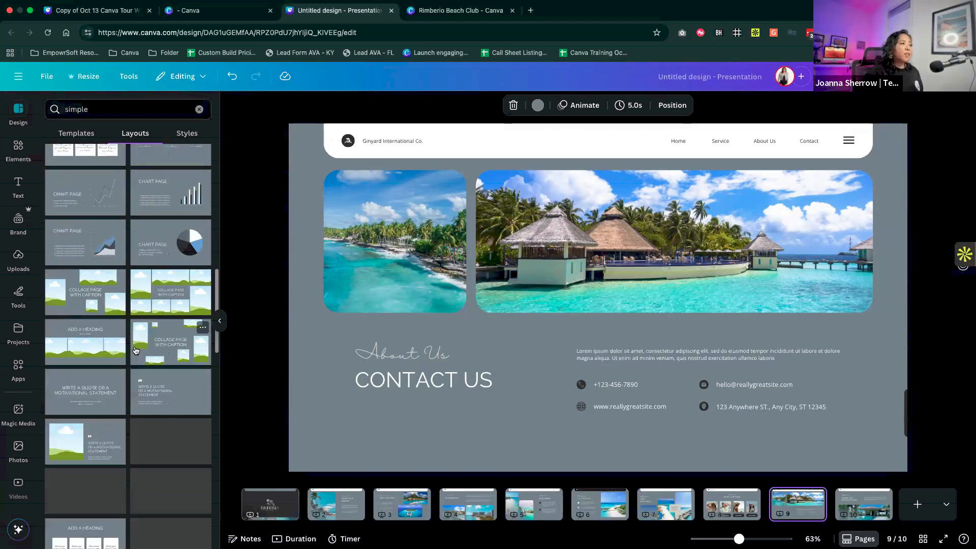
scroll(136, 350, down, 10)
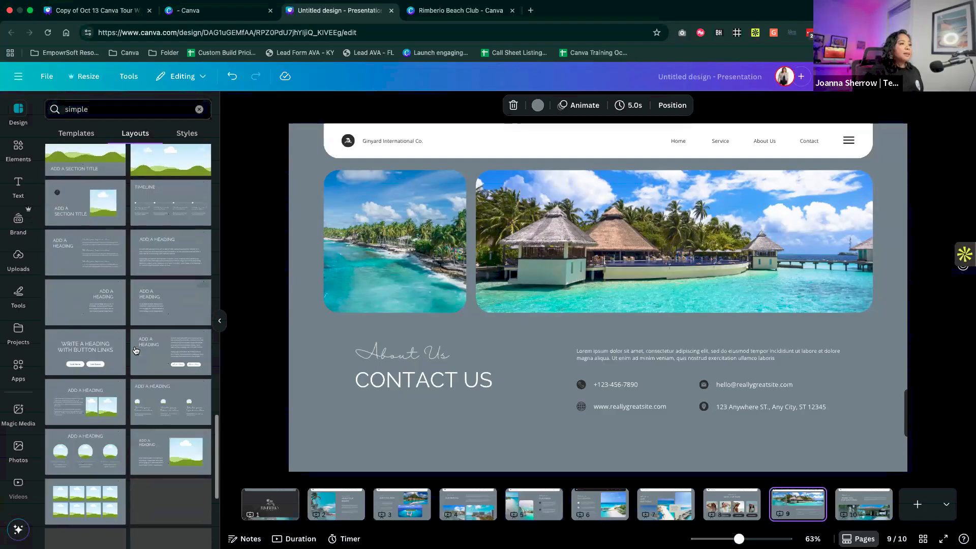
scroll(136, 350, down, 2)
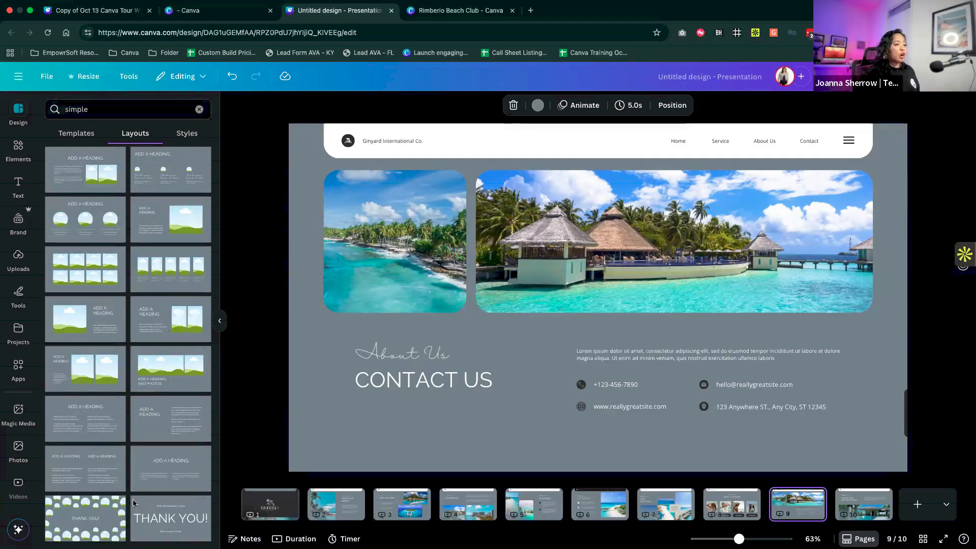
click(275, 504)
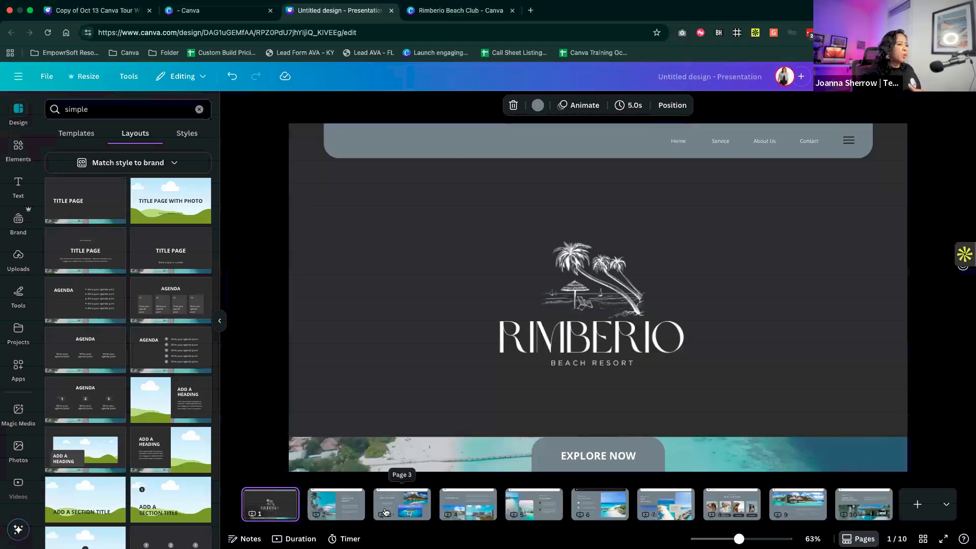
click(343, 506)
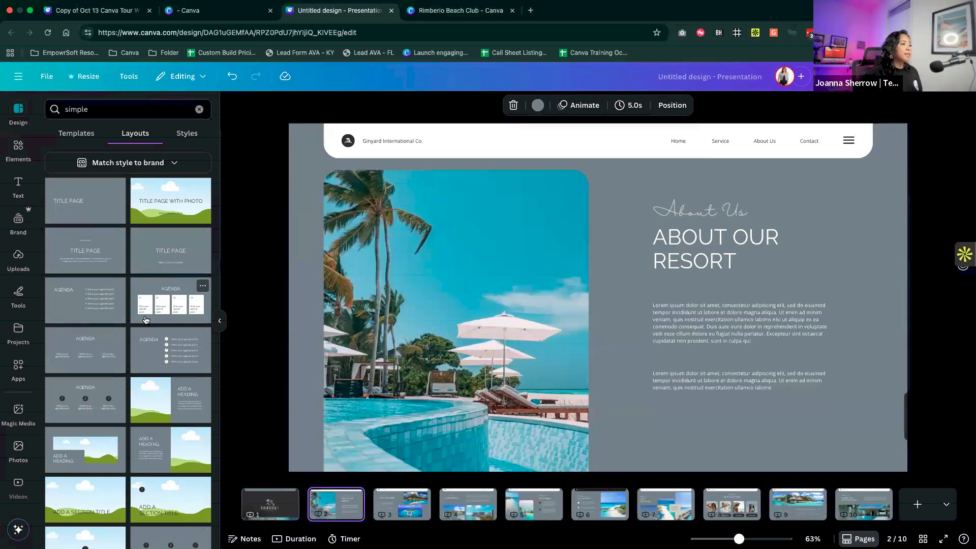
scroll(144, 319, down, 10)
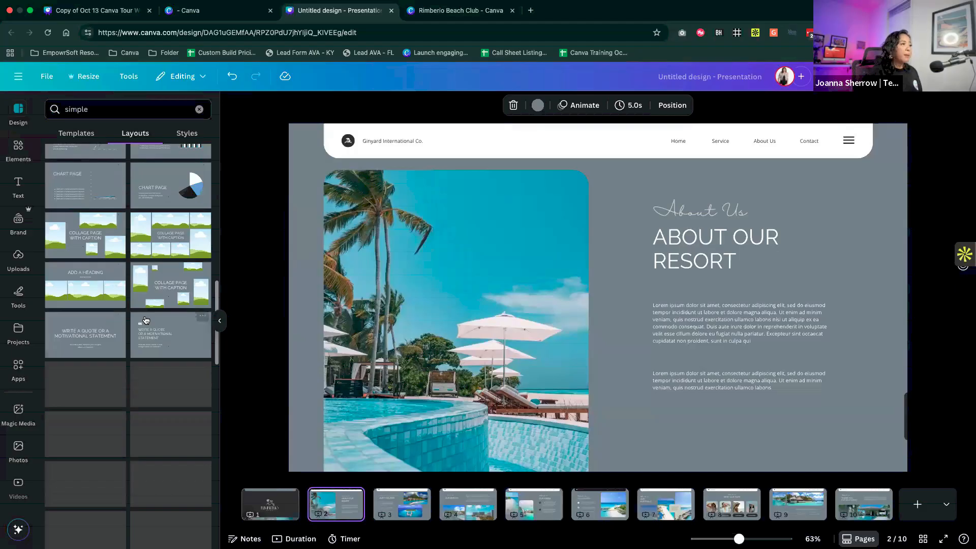
scroll(145, 319, down, 10)
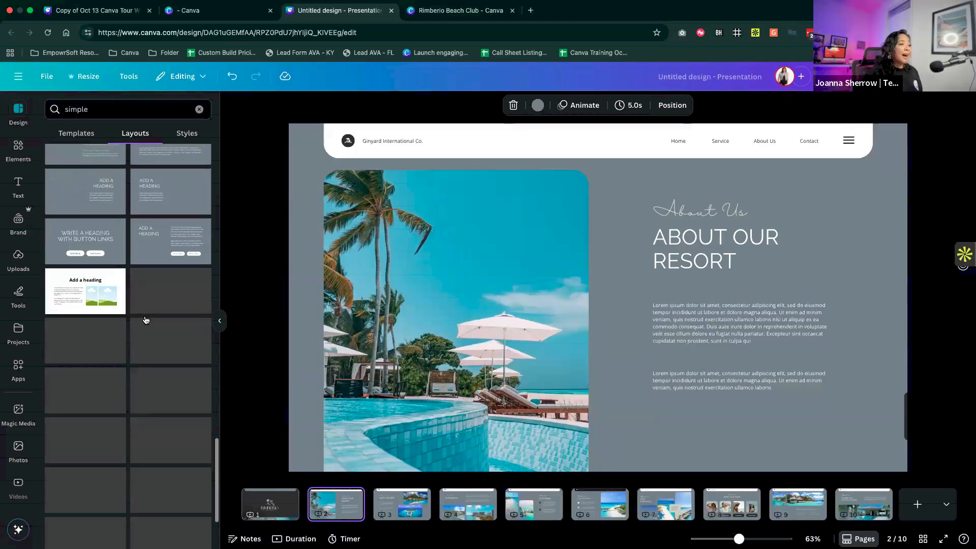
scroll(145, 319, up, 20)
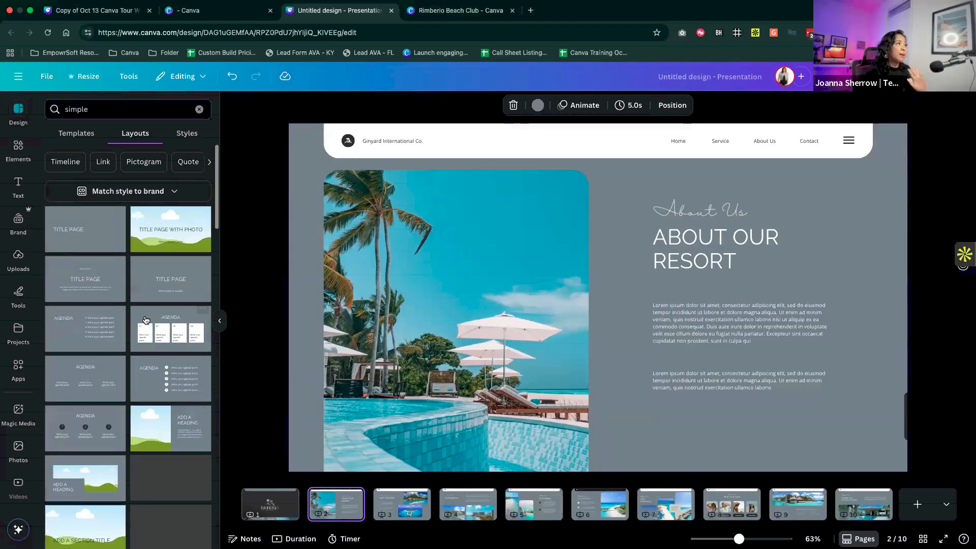
- Insert a blank page directly after page 2, the About Our Resort page
click(369, 498)
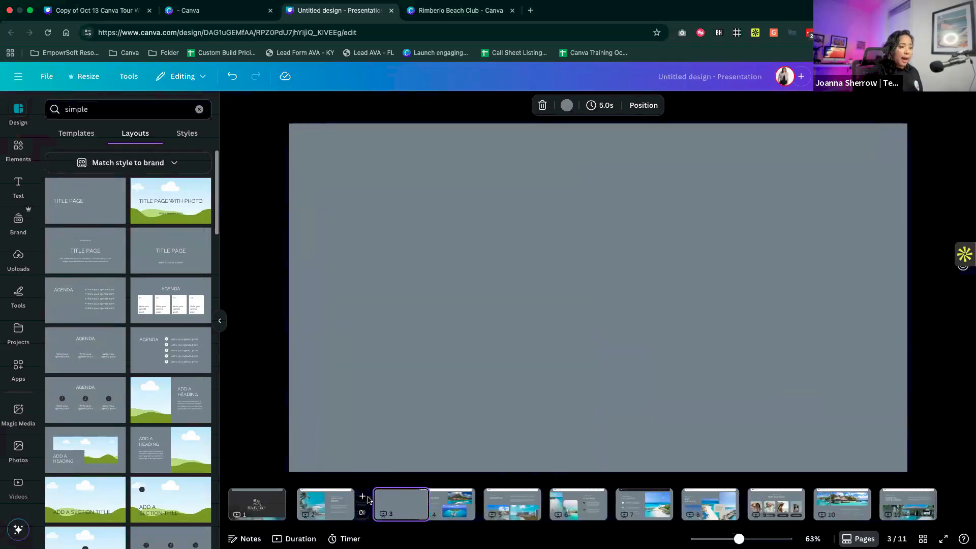
scroll(168, 326, down, 10)
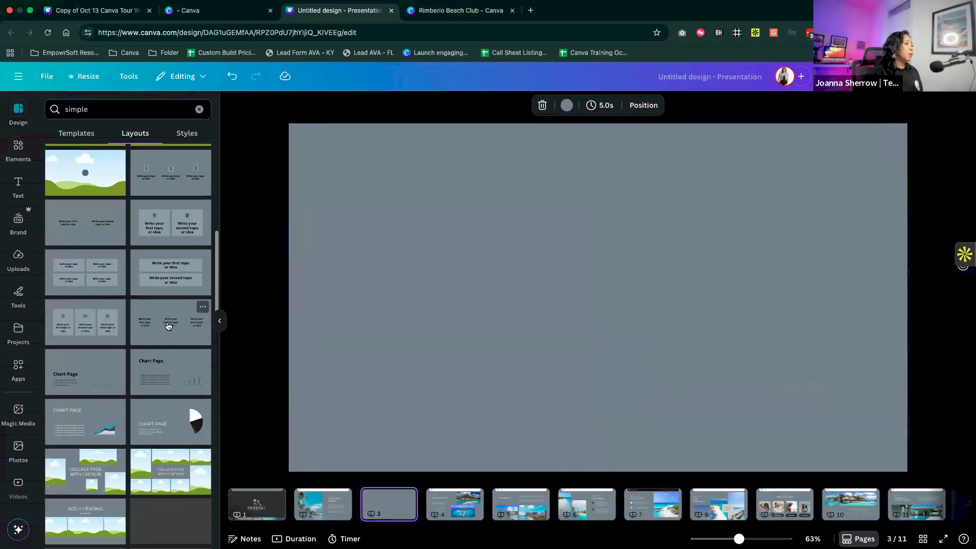
scroll(168, 326, up, 10)
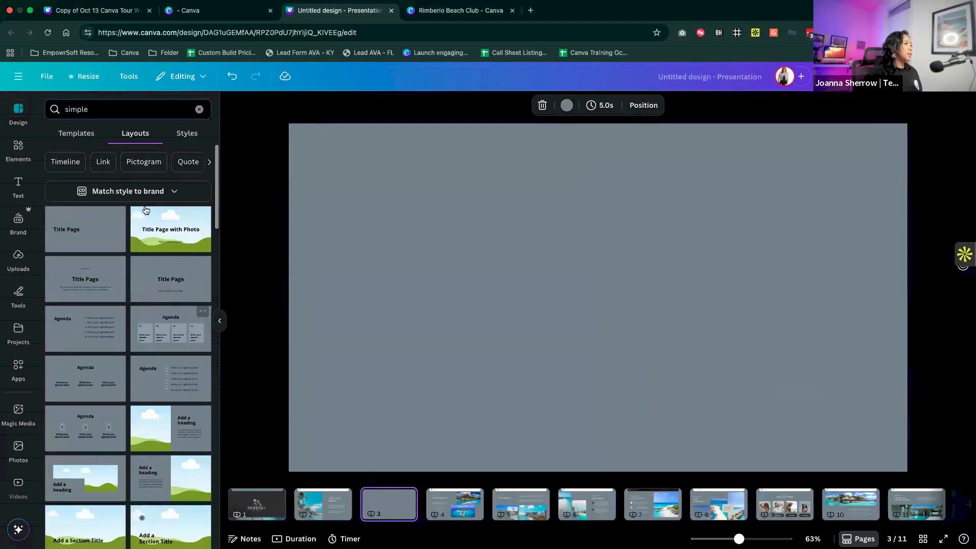
click(134, 193)
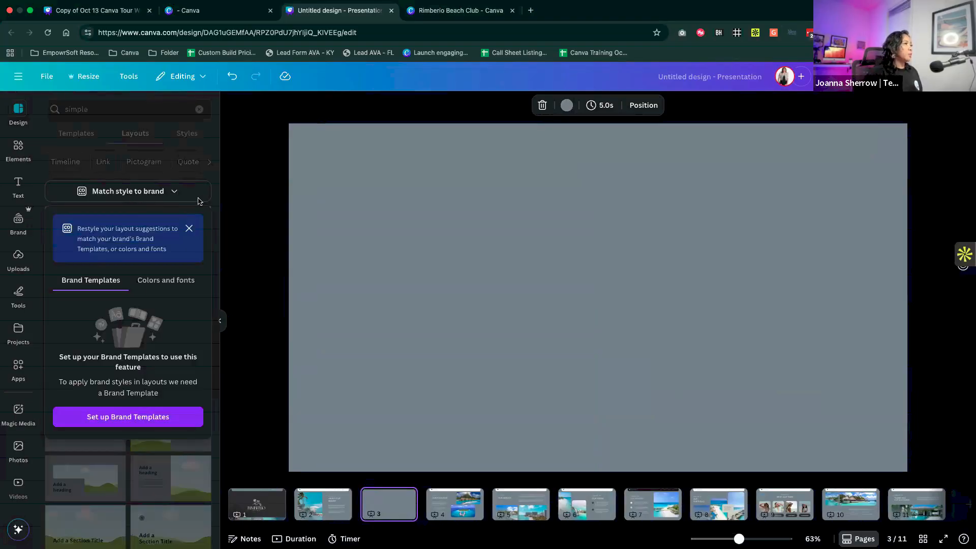
click(189, 228)
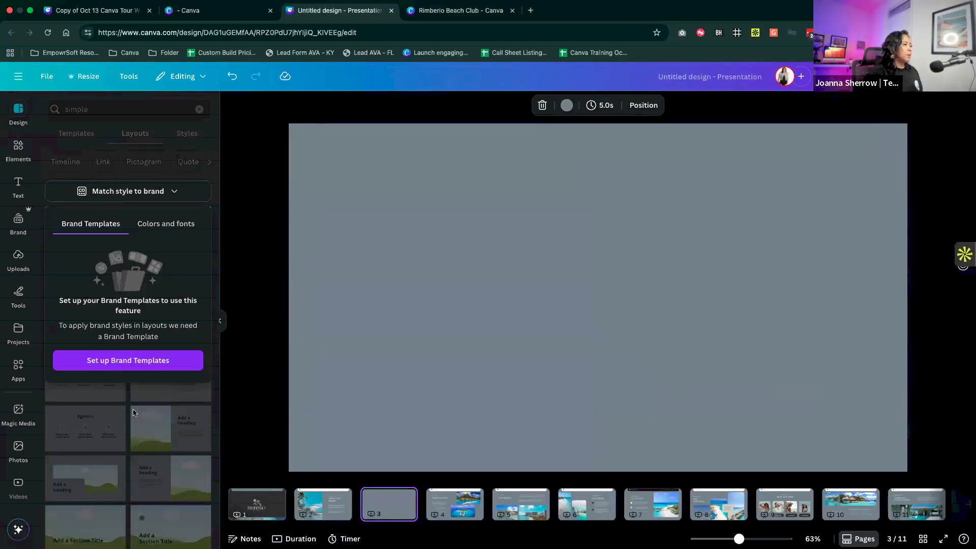
click(133, 413)
- Apply the Agenda layout with five numbered points to the blank page 3 and recolor it with the brand's Primary palette
scroll(165, 280, down, 5)
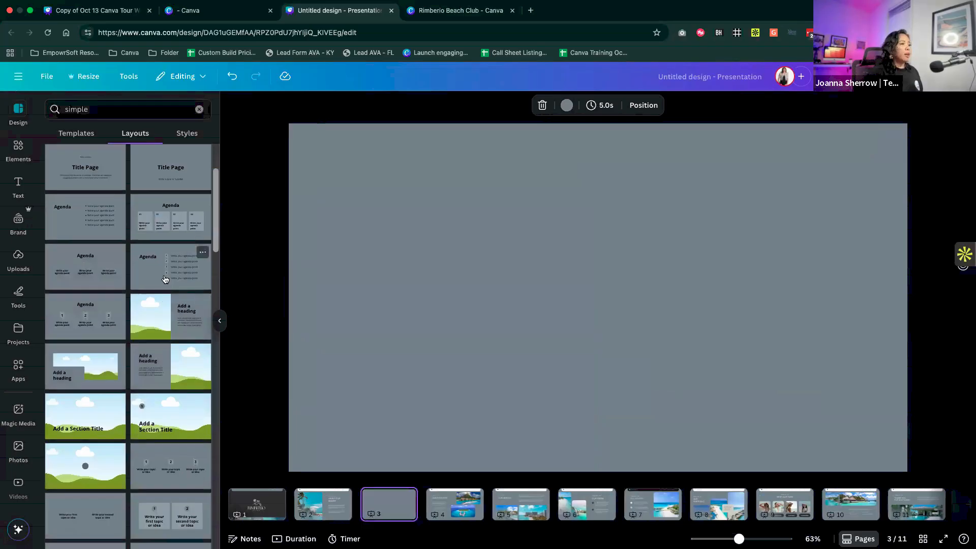
click(165, 279)
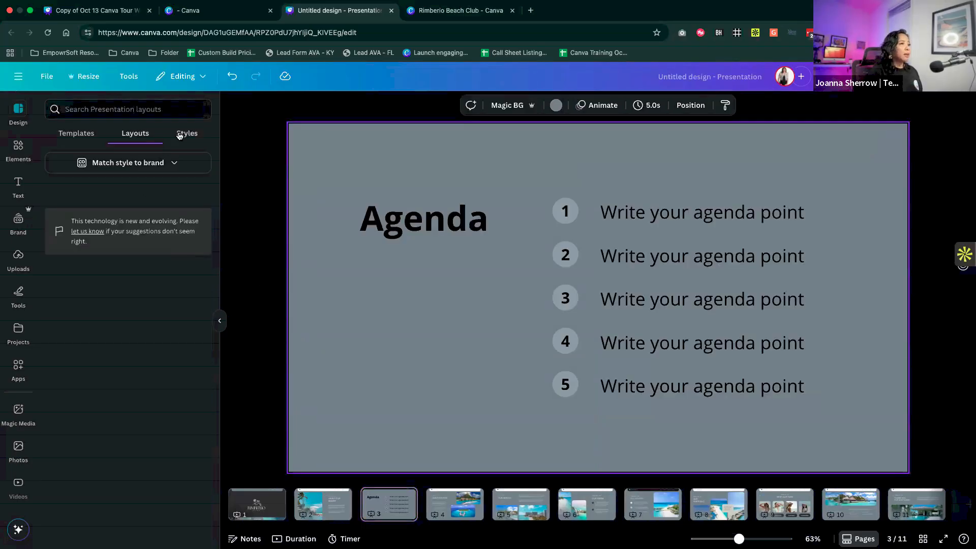
click(187, 133)
click(147, 234)
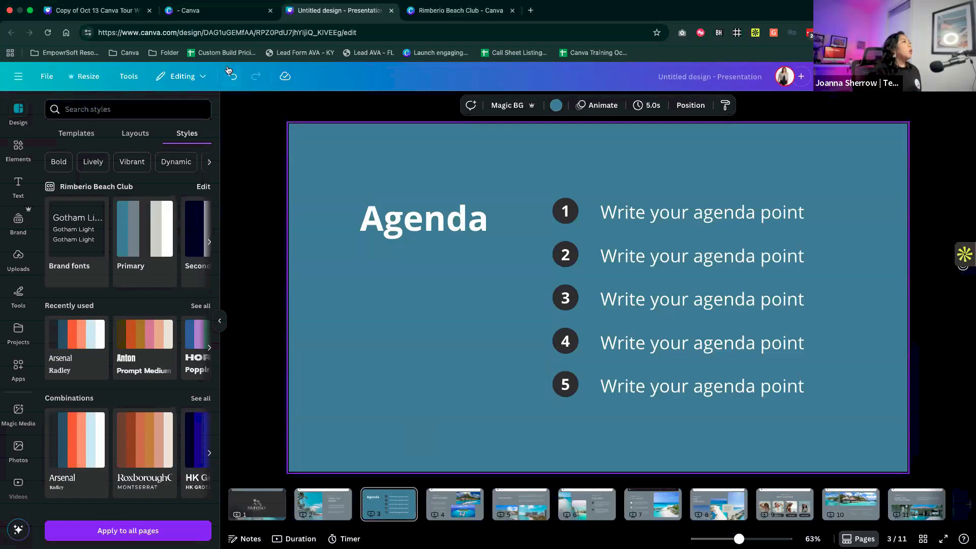
- Switch to the Canva home page and submit a Canva AI Design for me prompt: "Make me a presentation slide that is chic and professional"
click(216, 16)
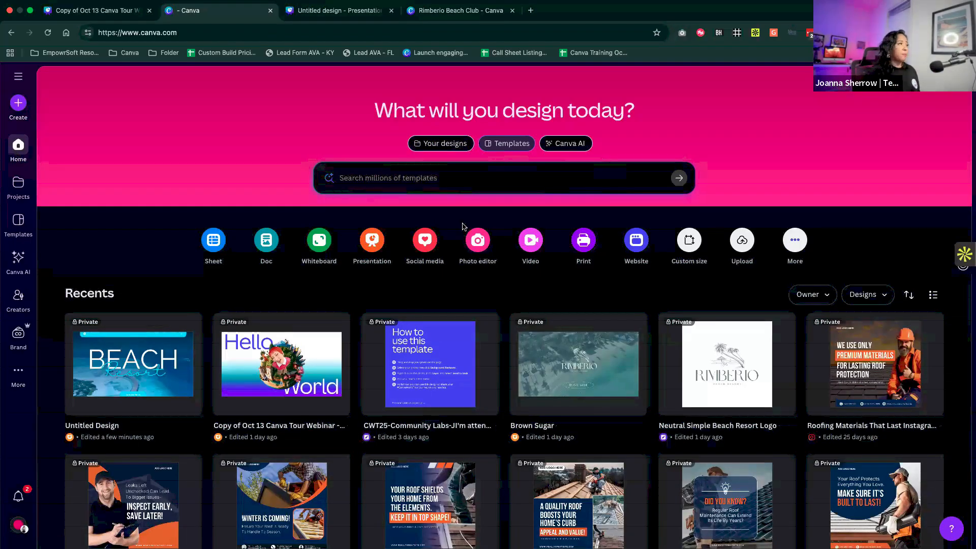
click(570, 146)
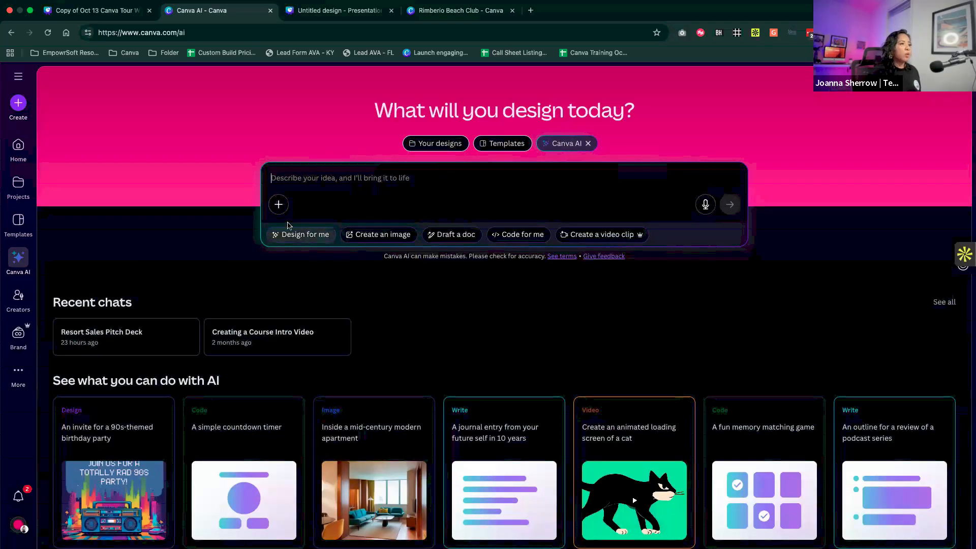
text(Ma)
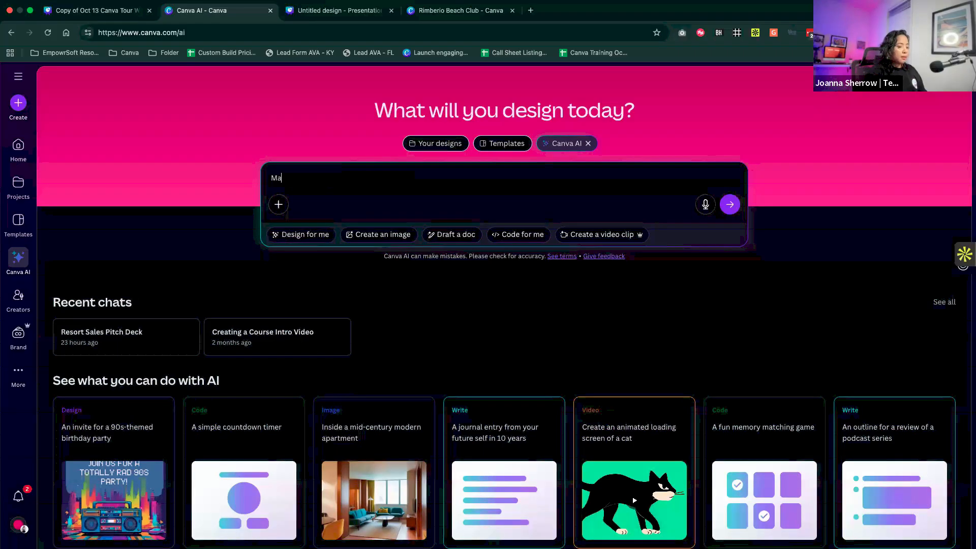
text(ke me a)
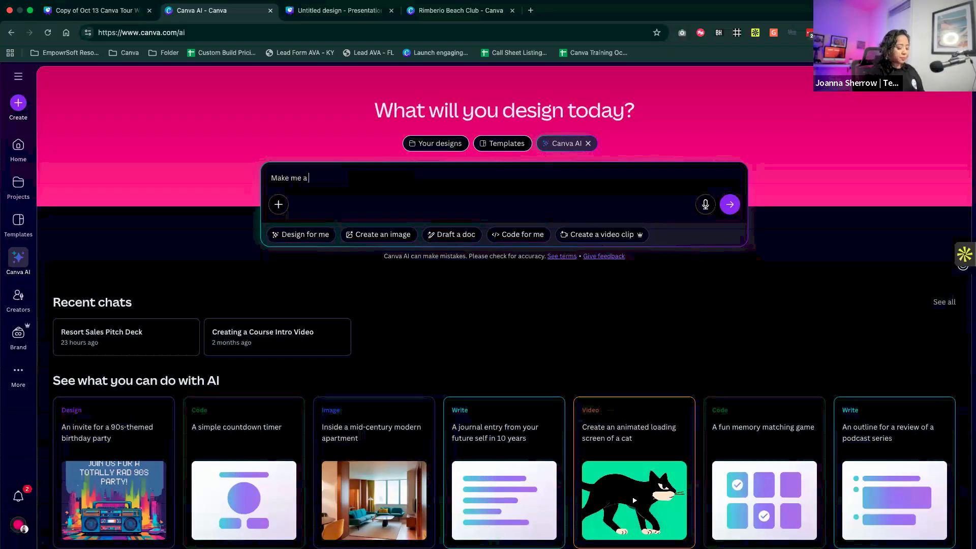
text( presentati)
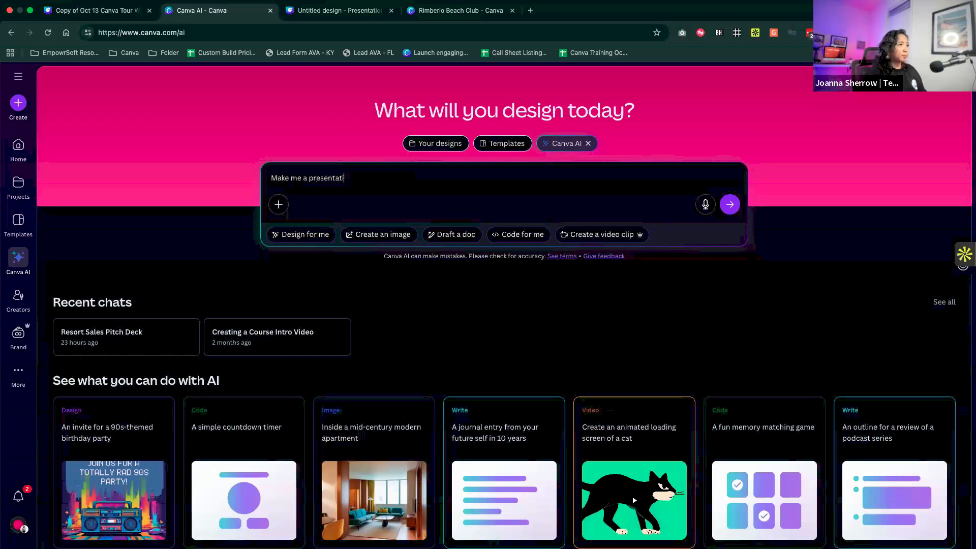
text(on sliude  that is chic and professional)
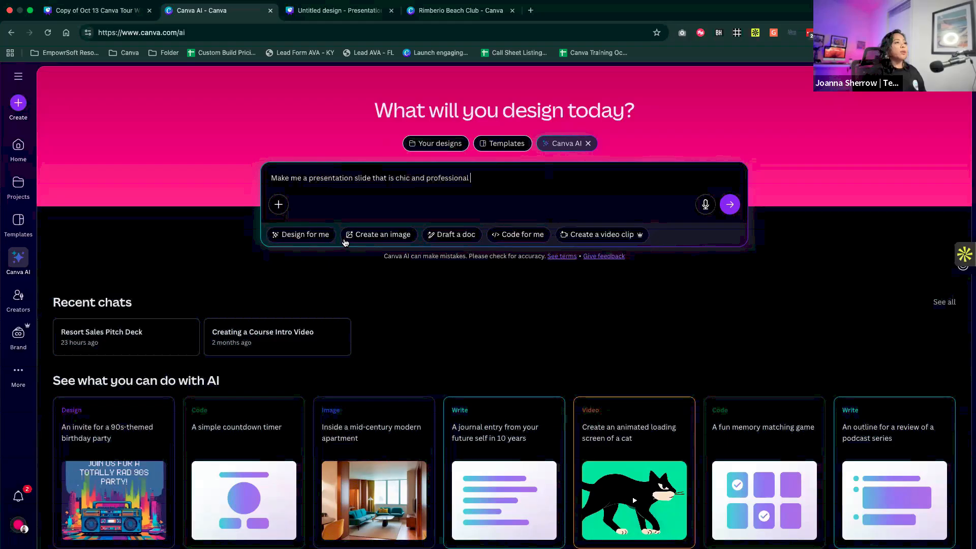
click(305, 235)
click(731, 204)
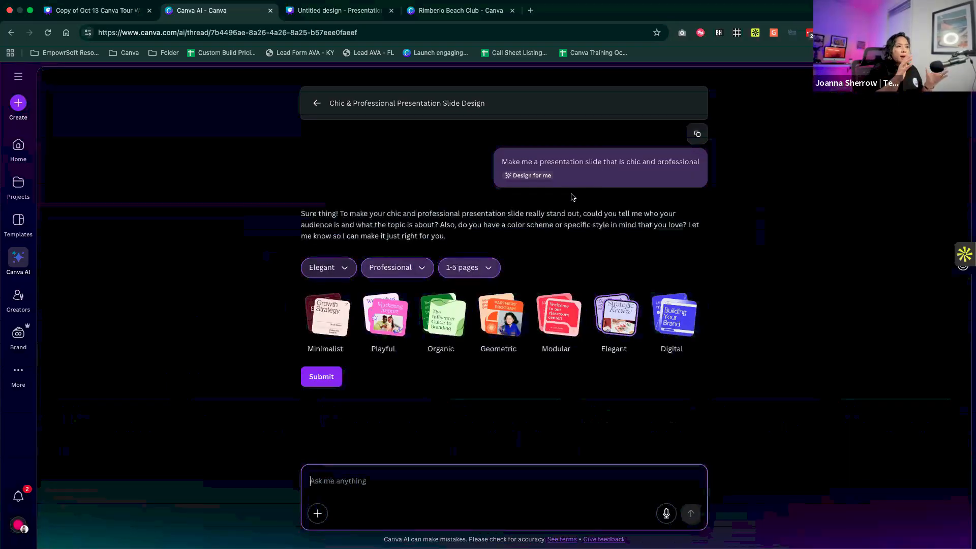
- Submit the design preferences as Minimalist style, Professional audience and In-depth length of 15+ pages
click(321, 271)
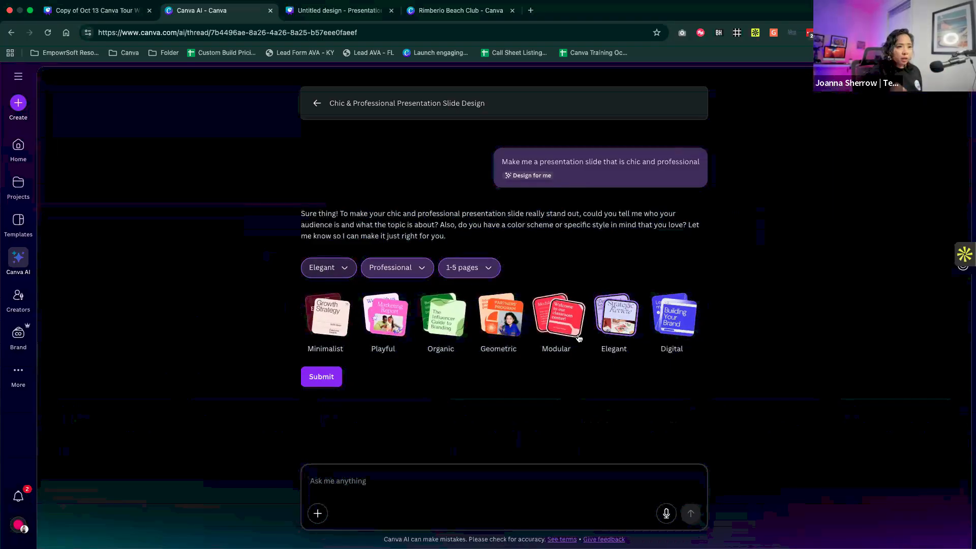
click(322, 325)
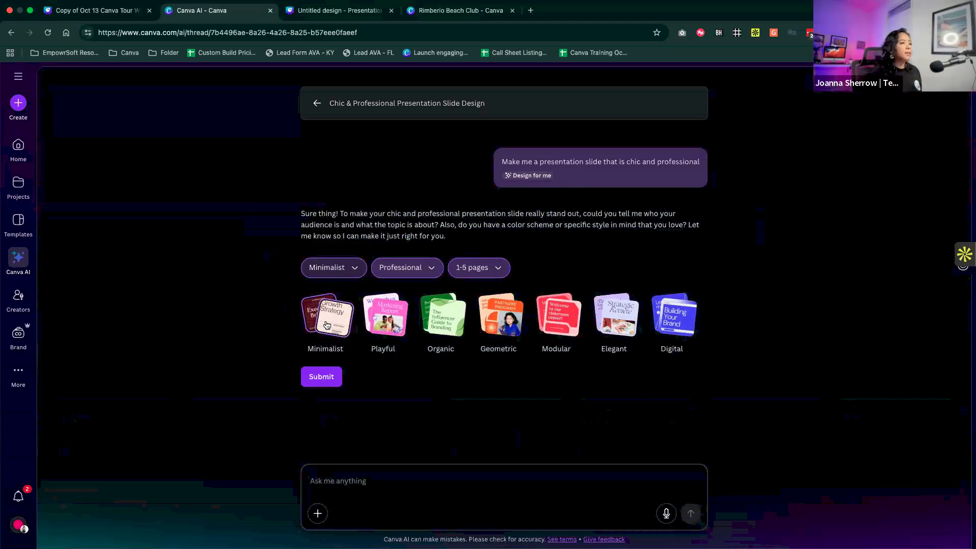
click(414, 268)
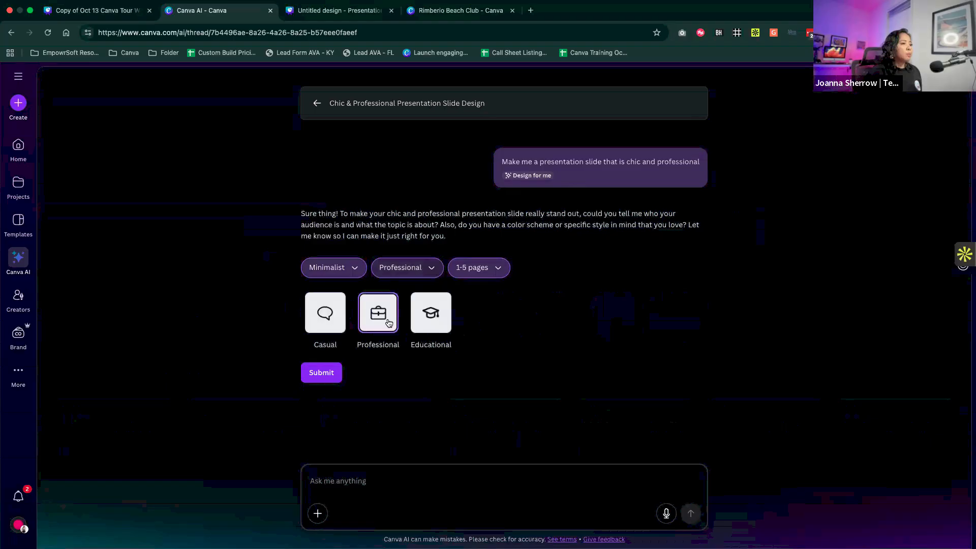
click(482, 269)
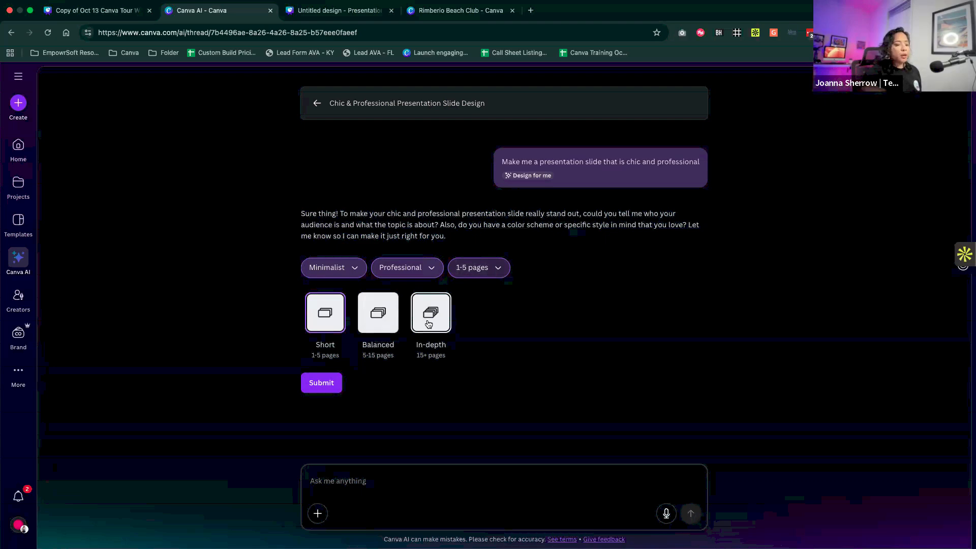
click(429, 324)
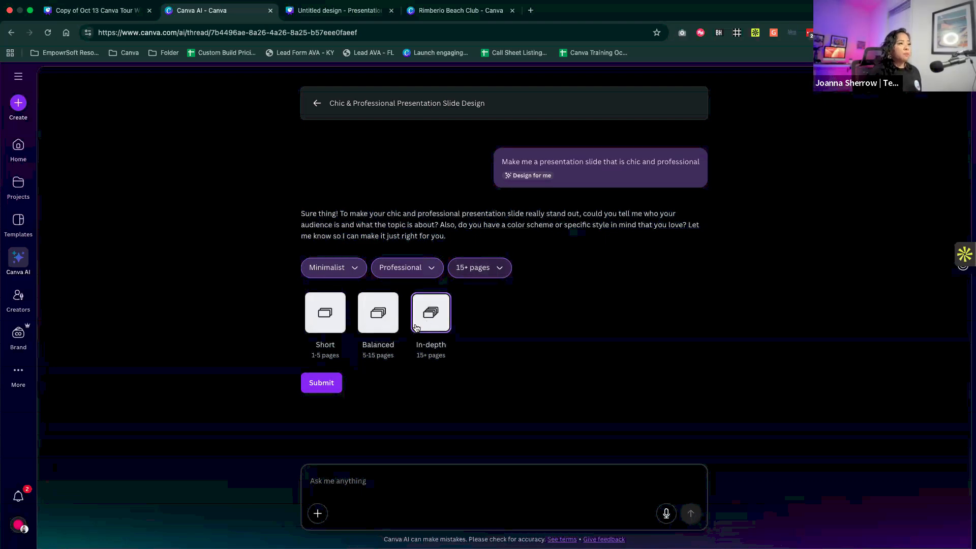
click(322, 383)
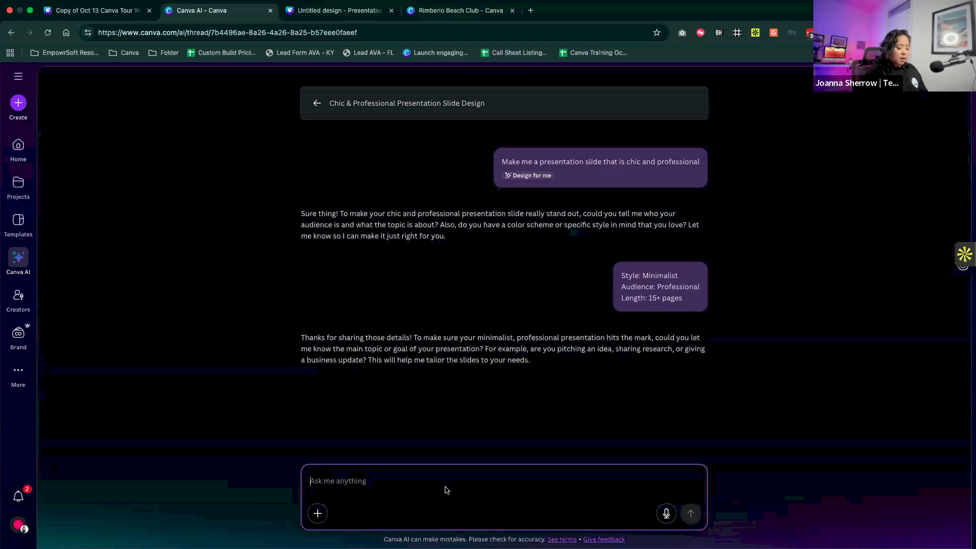
- Answer the topic question with "sales pitch presentation" and generate the design from the proposed outline
text(oitchi)
key(BackSpace)
key(BackSpace)
key(BackSpace)
key(BackSpace)
key(BackSpace)
key(BackSpace)
text(sales pitch presentation)
key(Return)
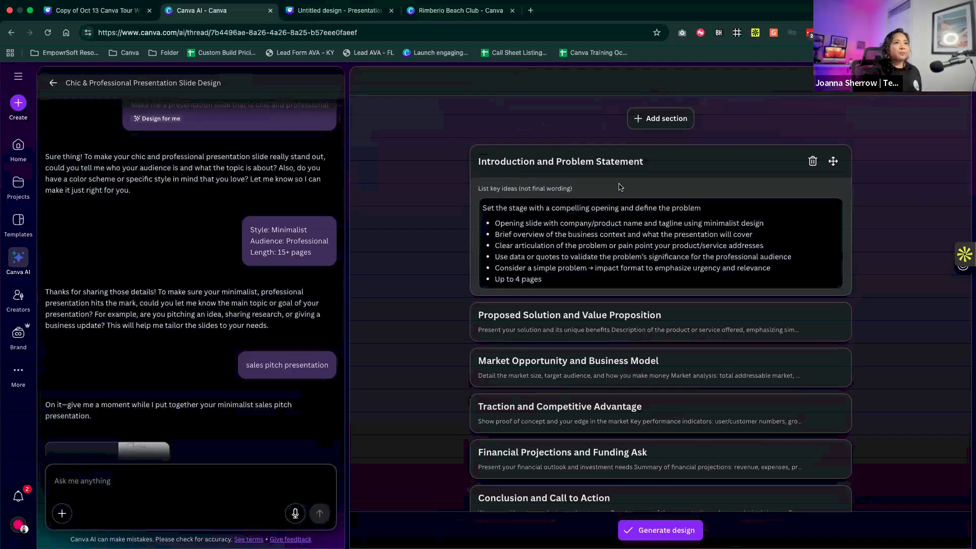
scroll(617, 230, down, 1)
click(651, 531)
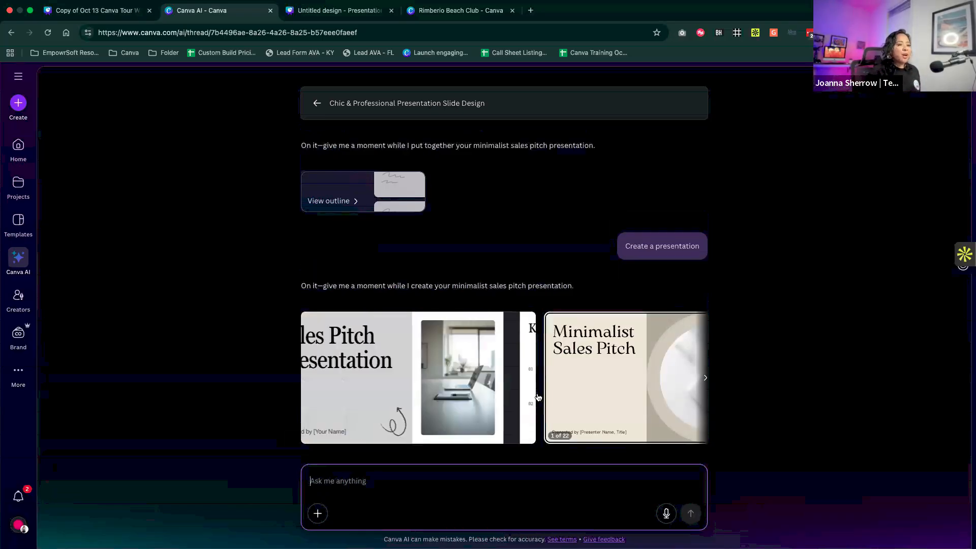
- Browse the generated presentation designs and open the gray "Sales Pitch Presentation" option for preview
click(706, 382)
click(706, 381)
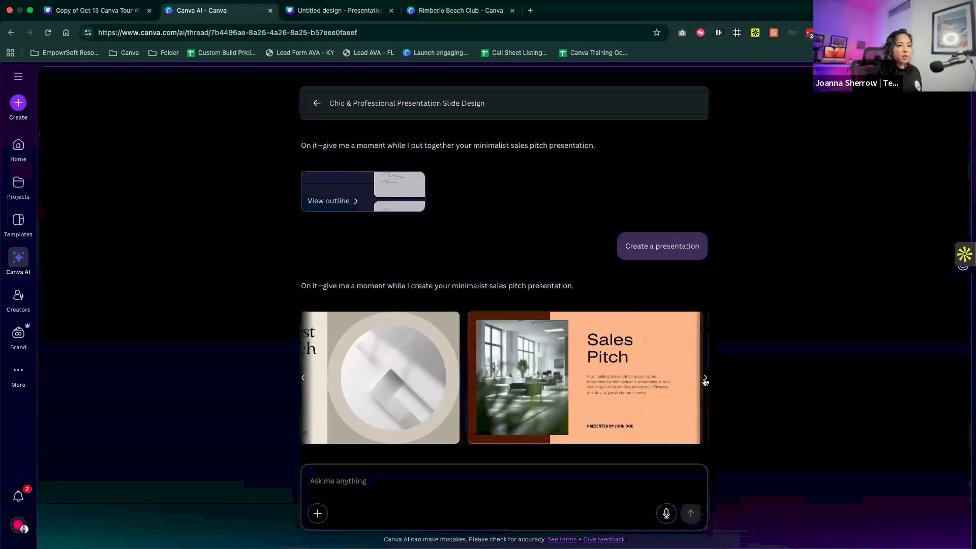
click(705, 382)
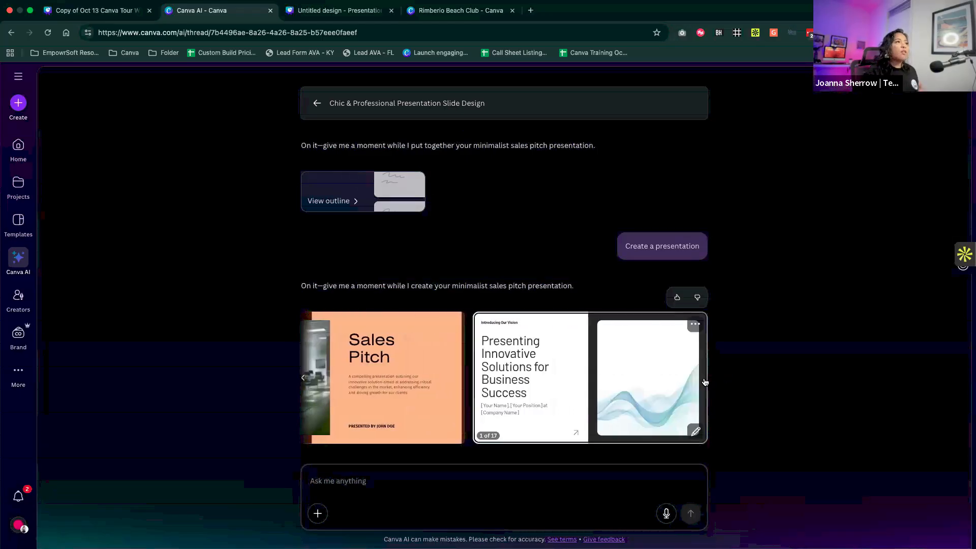
click(304, 382)
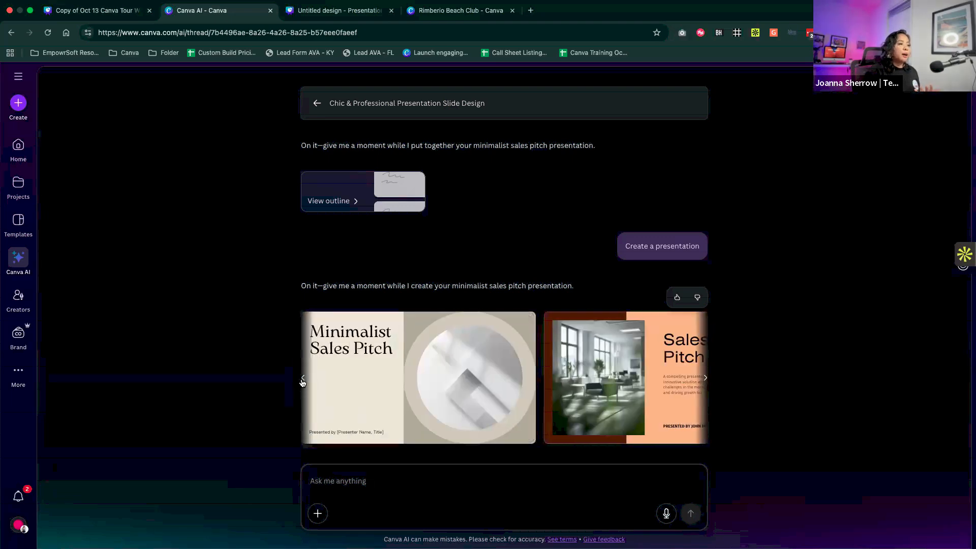
click(303, 382)
click(384, 379)
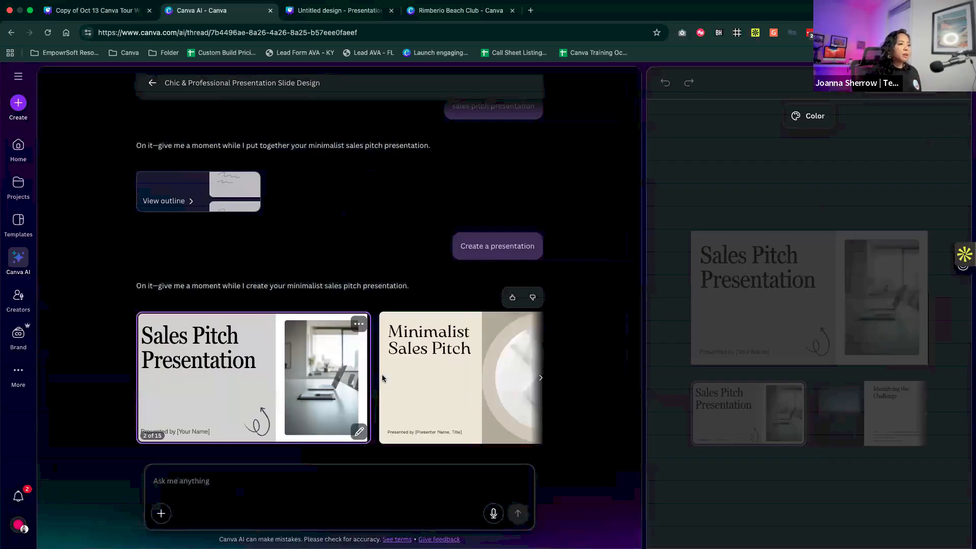
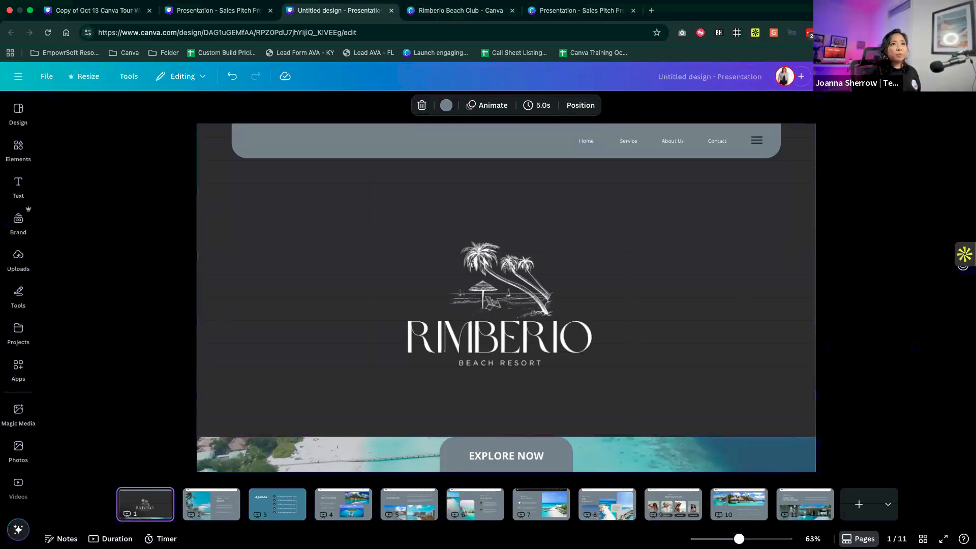
- Present the resort presentation in full screen from its first slide and exit back to the editor
click(885, 76)
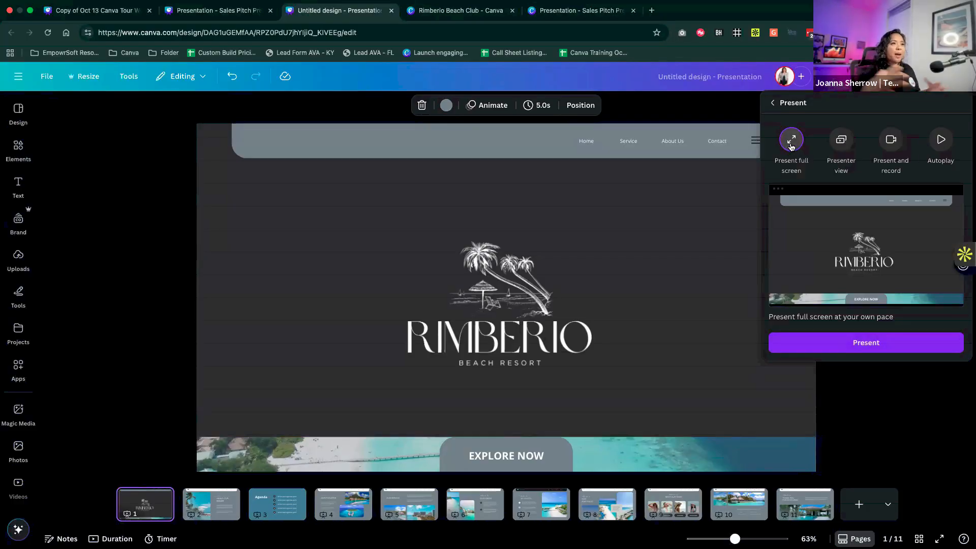
click(864, 348)
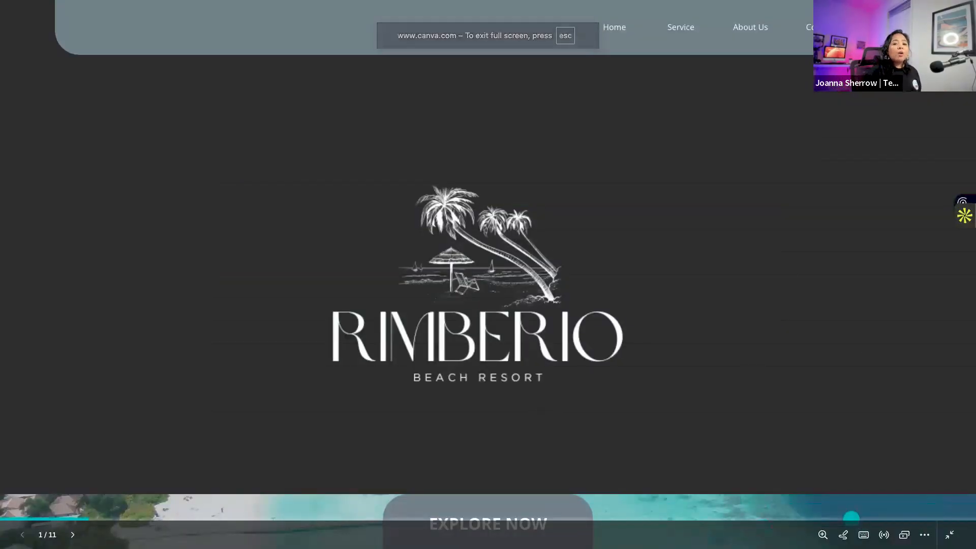
click(949, 535)
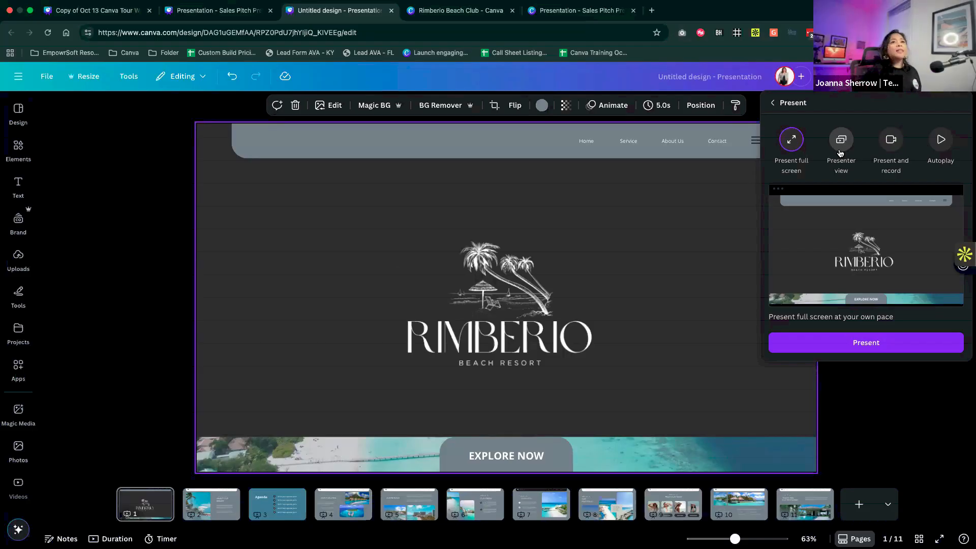
- Choose Presenter view as the presenting mode and add the page 1 note "This where you can add your notes"
click(842, 143)
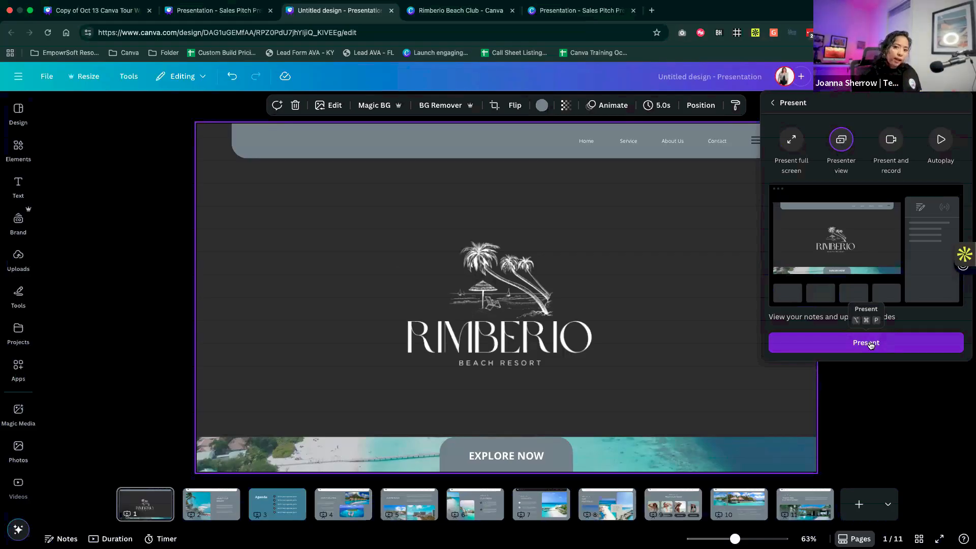
click(879, 408)
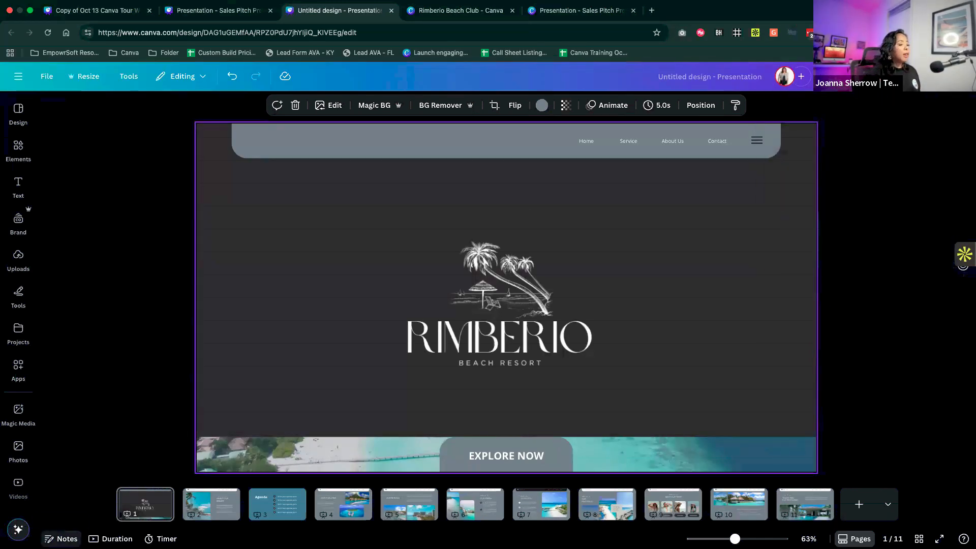
click(61, 539)
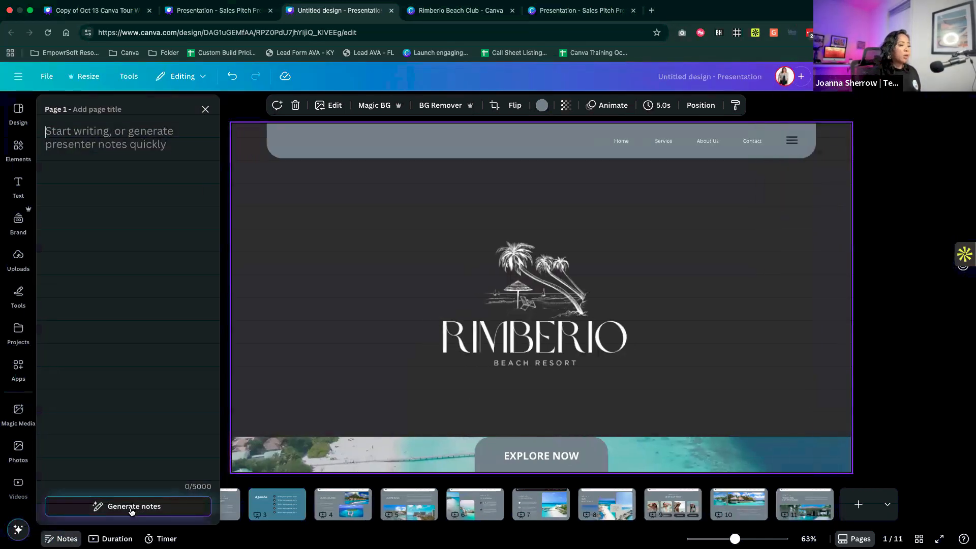
text(This where you can)
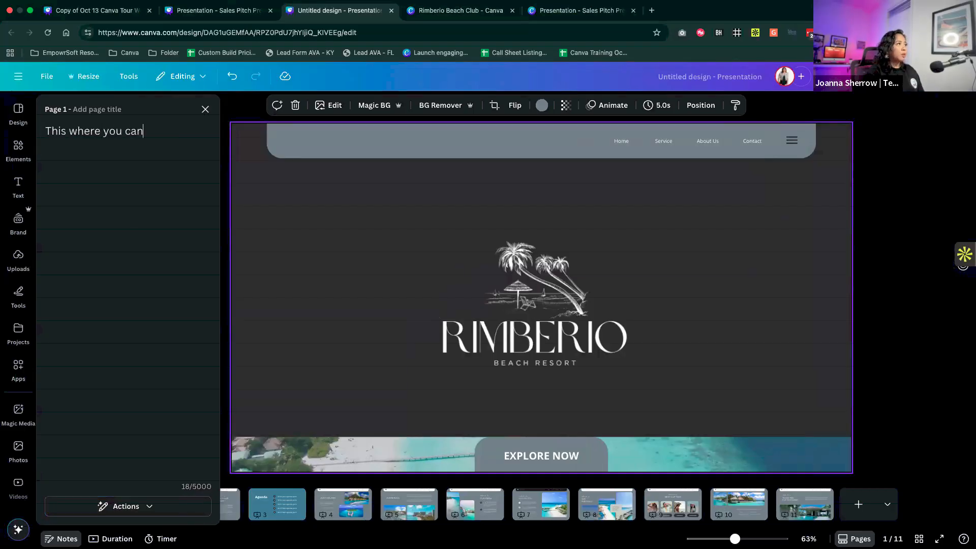
text( add your notes)
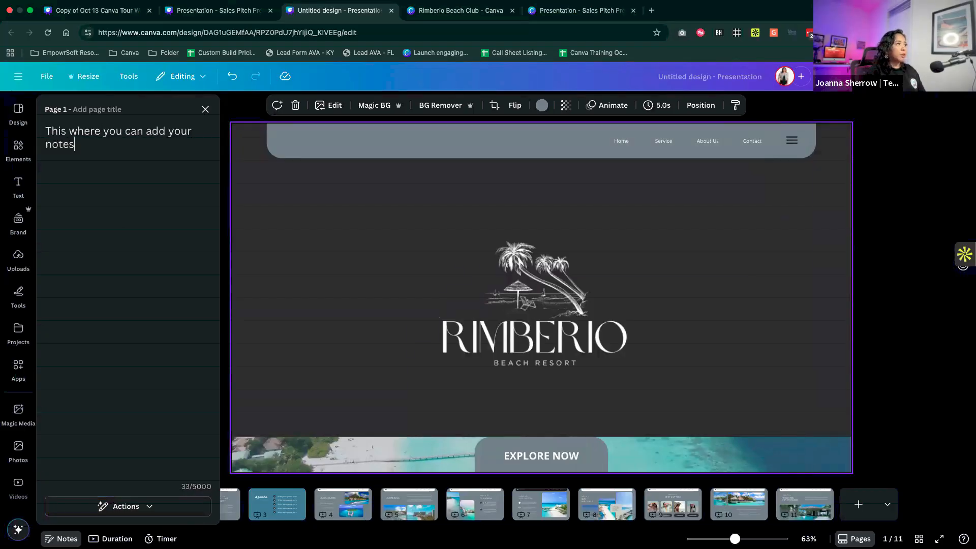
- Start presenting in Presenter view and dismiss the Presenter Window introduction
click(886, 76)
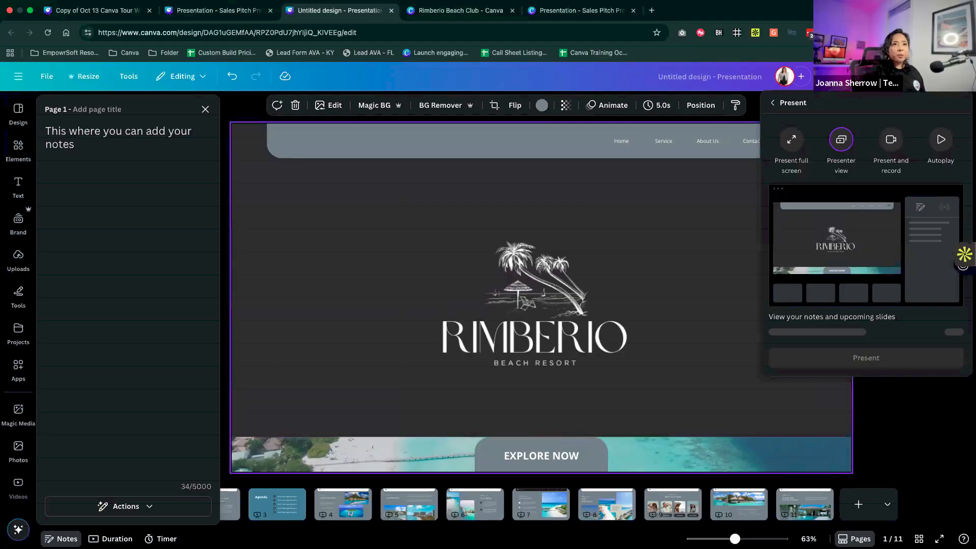
click(860, 341)
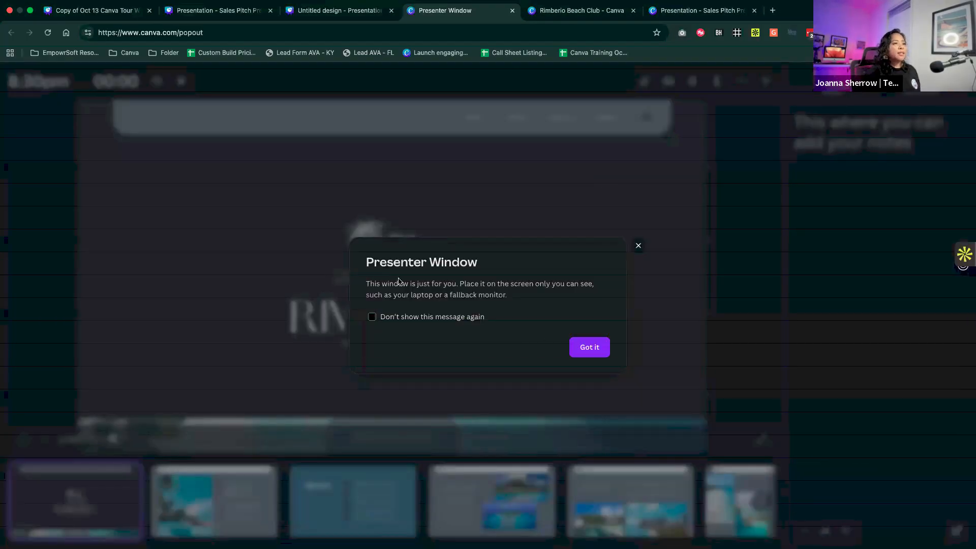
click(591, 349)
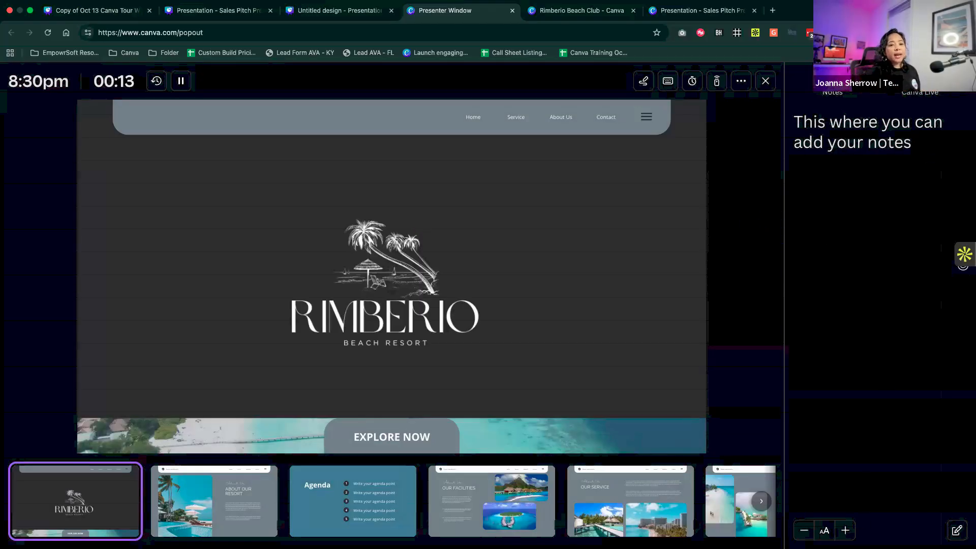
- Edit the first slide's notes in the presenter window to read "This where you can add your notes. Do a welcome here"
click(954, 532)
text(.)
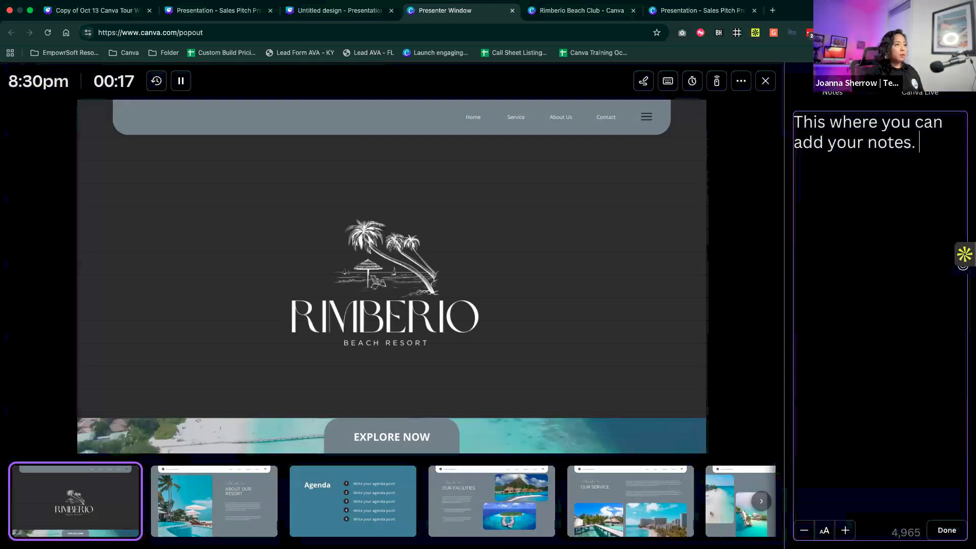
text( Do a welcome)
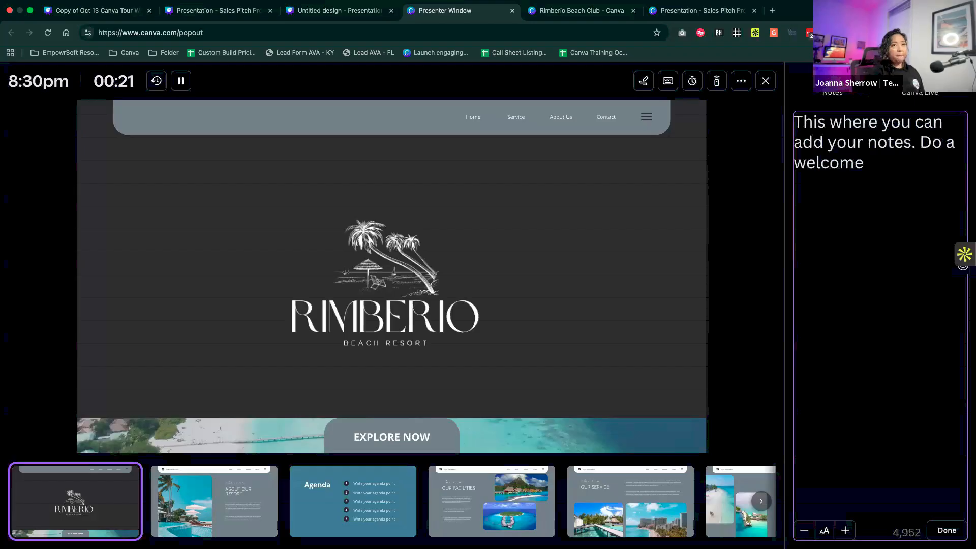
text( g)
key(BackSpace)
key(BackSpace)
text(here)
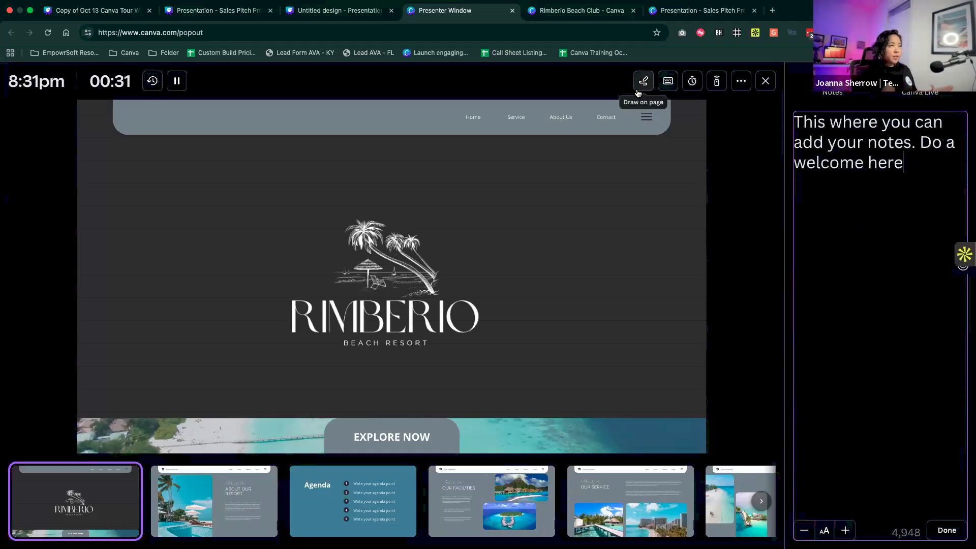
- Reset the presenter window's elapsed-time clock to zero and start it again
click(152, 86)
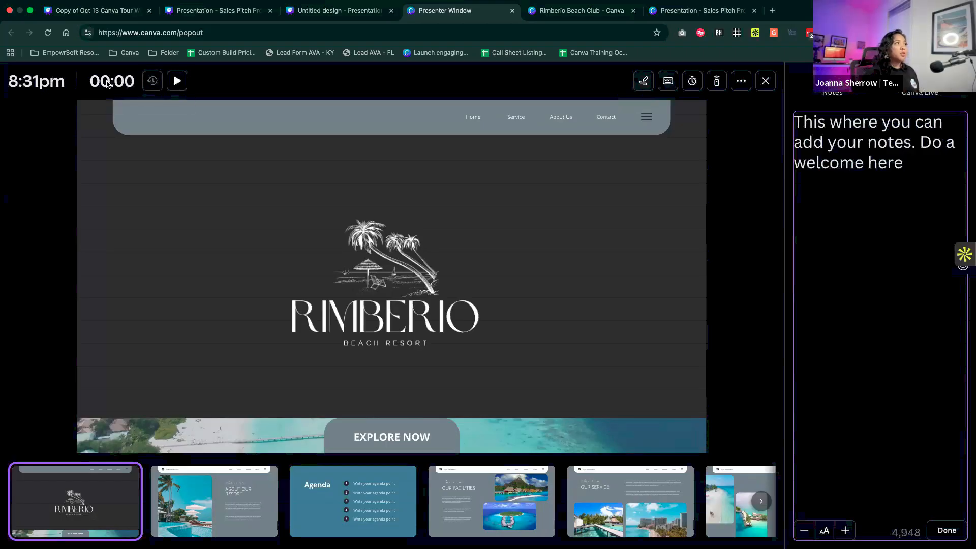
click(176, 81)
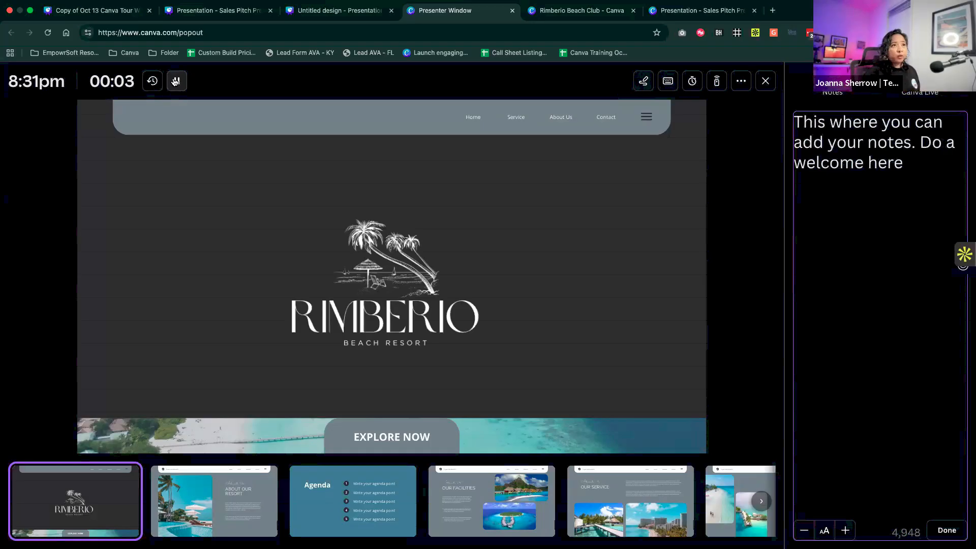
- Run the 05:00 countdown timer with a pause and resume, mute its sound, and collapse it
click(686, 83)
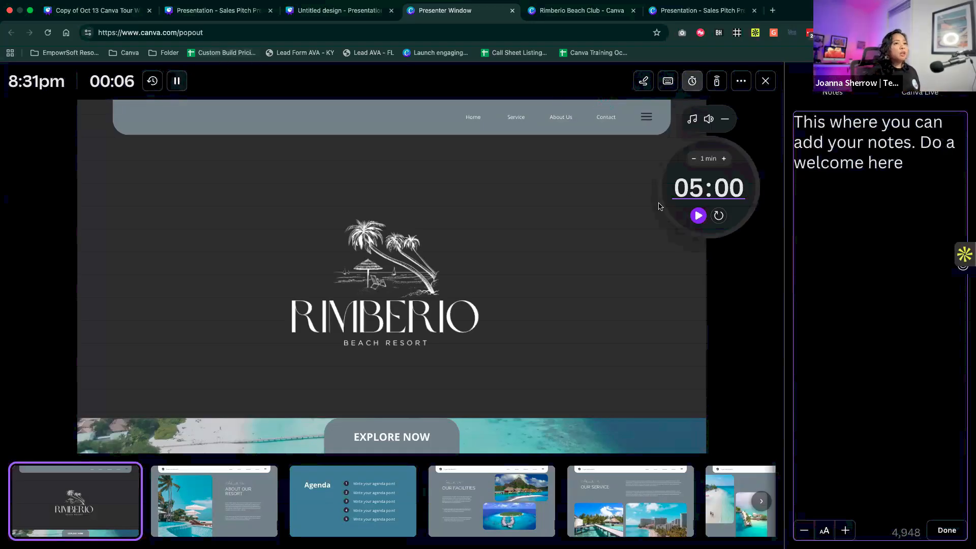
click(692, 187)
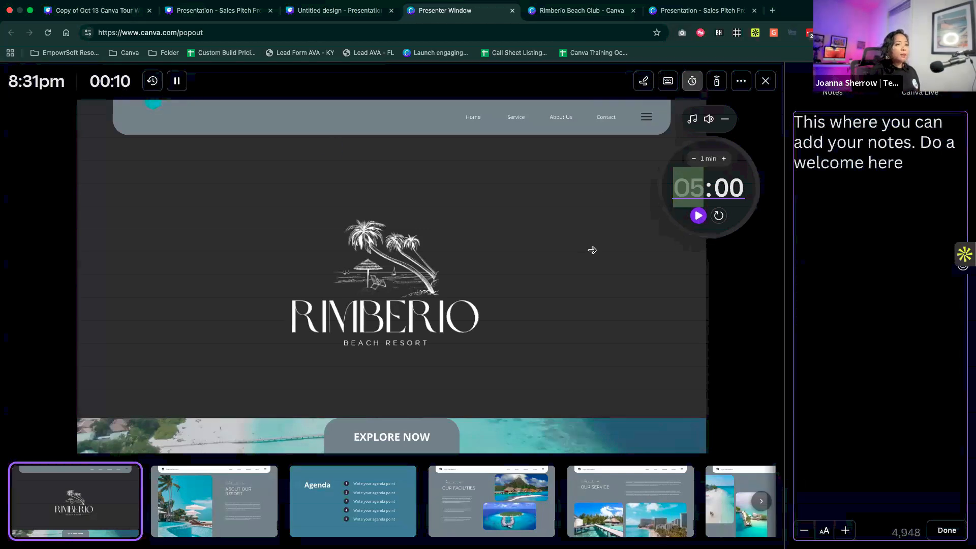
click(701, 219)
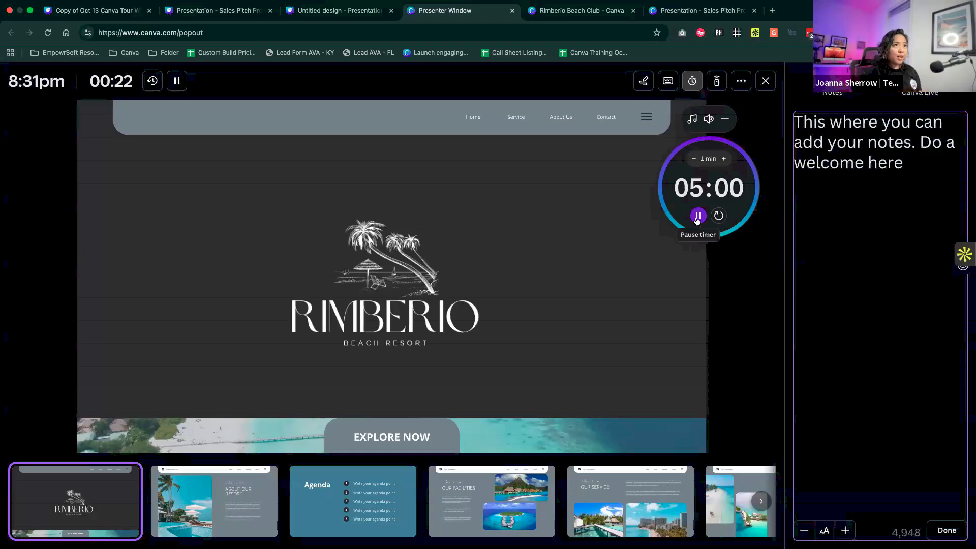
click(698, 216)
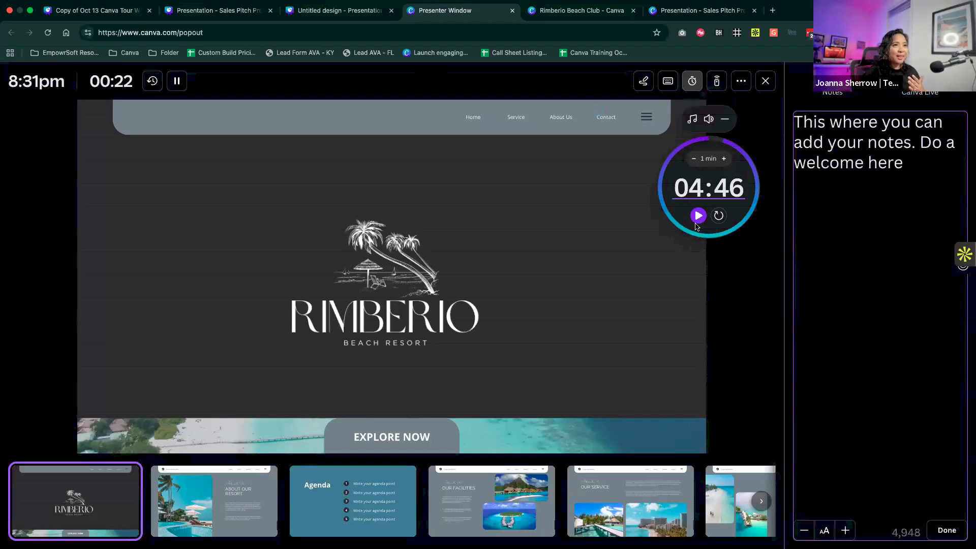
mouse_move(711, 120)
click(699, 216)
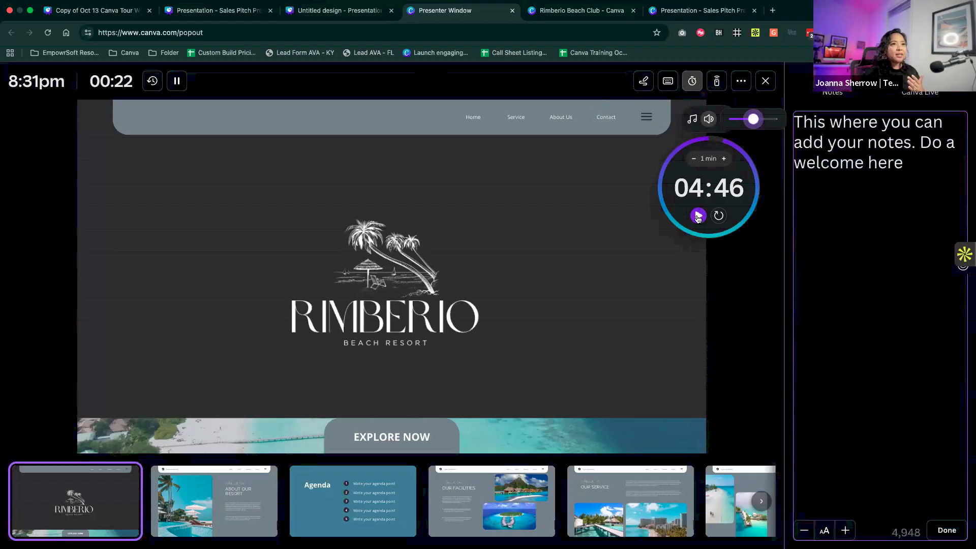
click(730, 120)
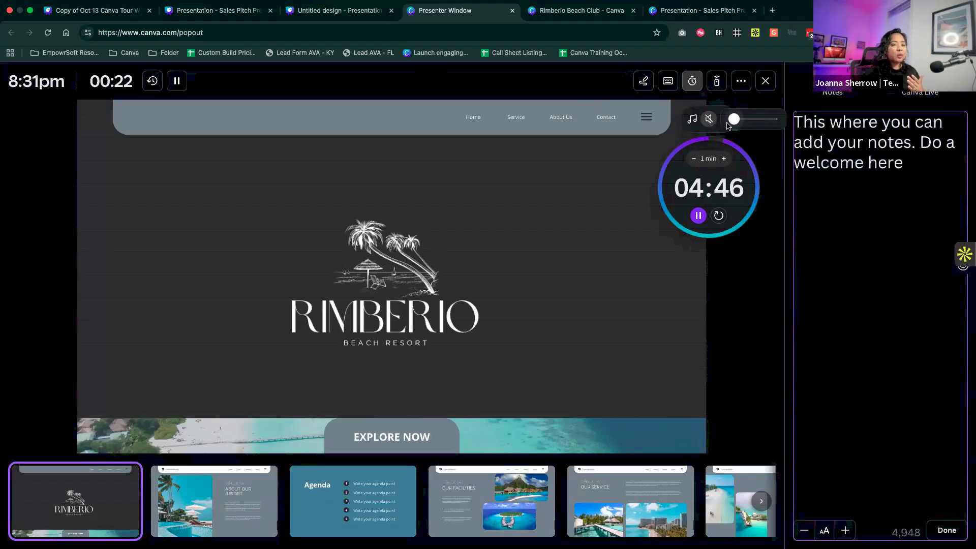
click(766, 155)
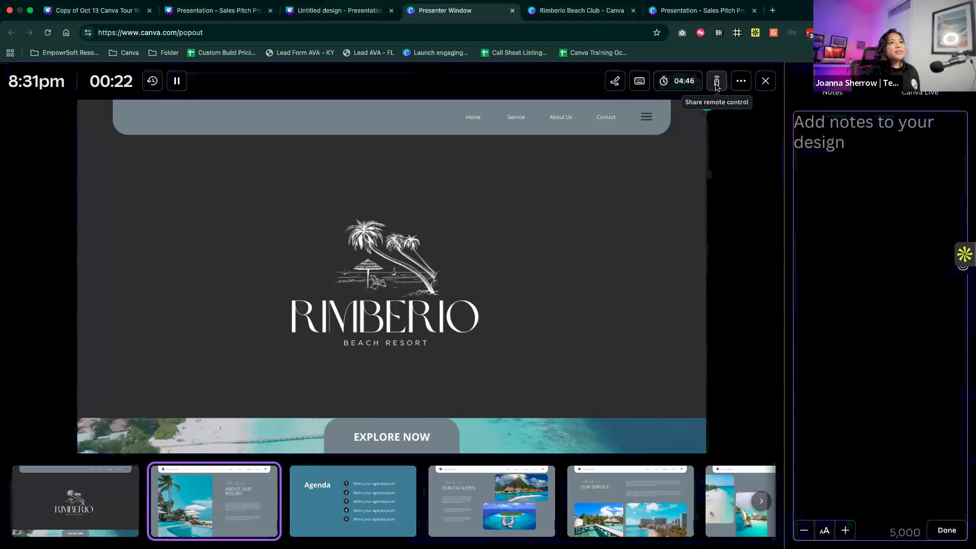
- Display the remote control QR code and link options for this presentation, and close them
click(717, 82)
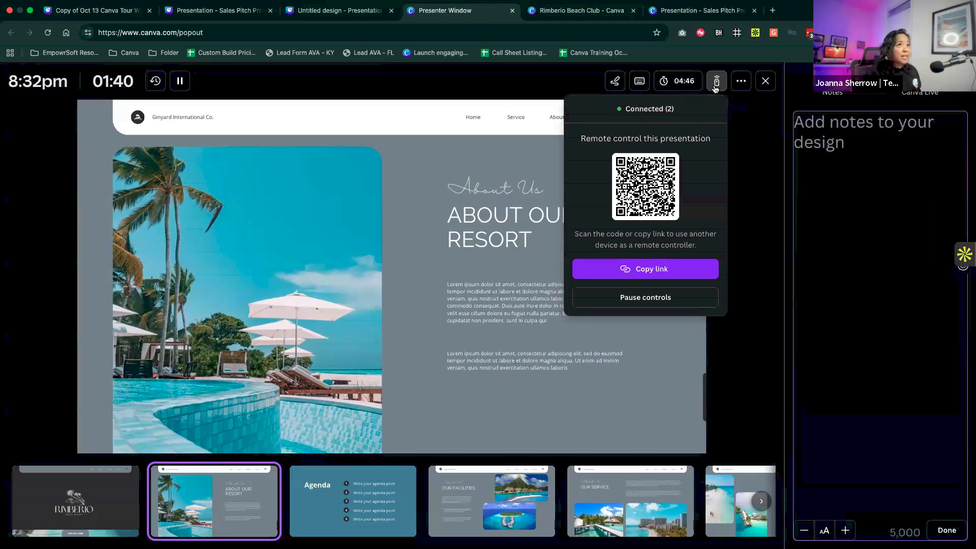
click(717, 84)
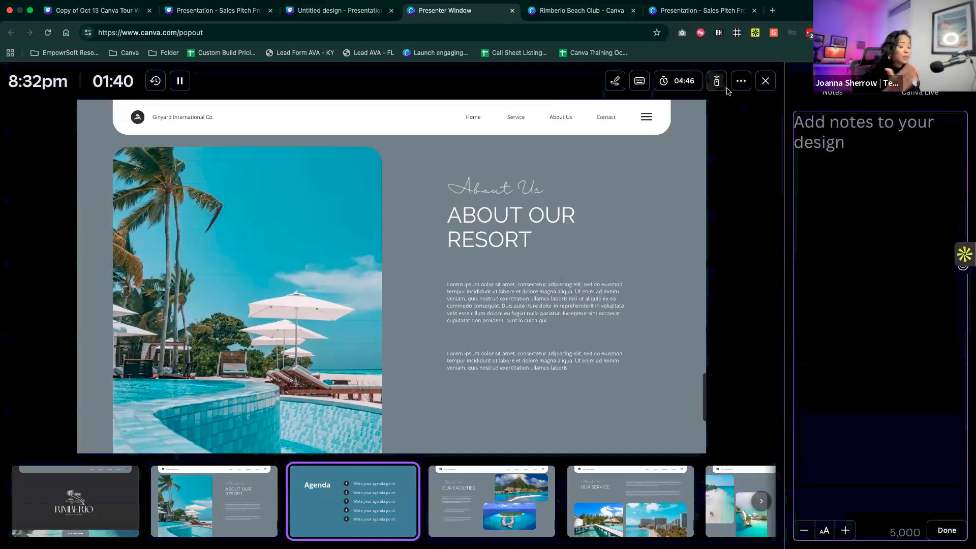
- Blur and unblur the presented slide, and advance to the Our Facilities slide
key(b)
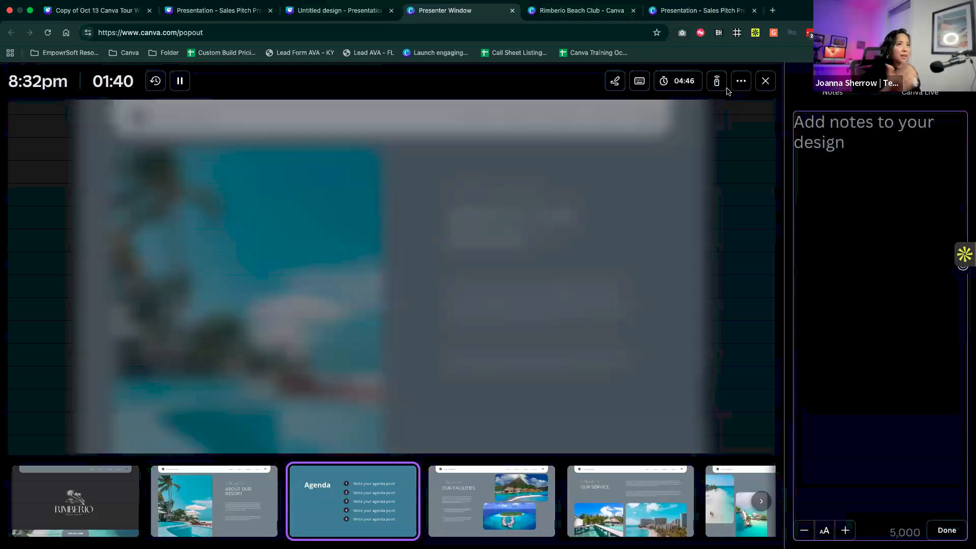
click(748, 199)
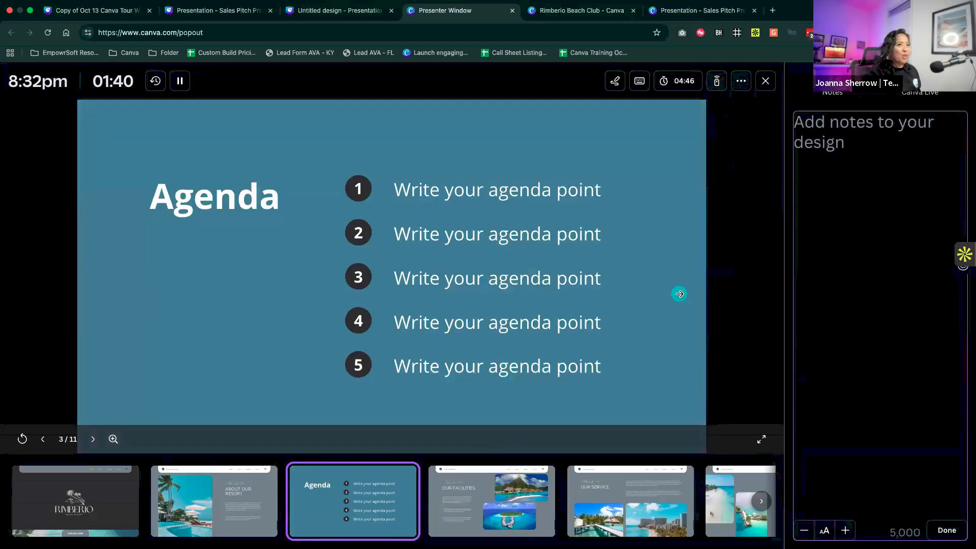
click(679, 294)
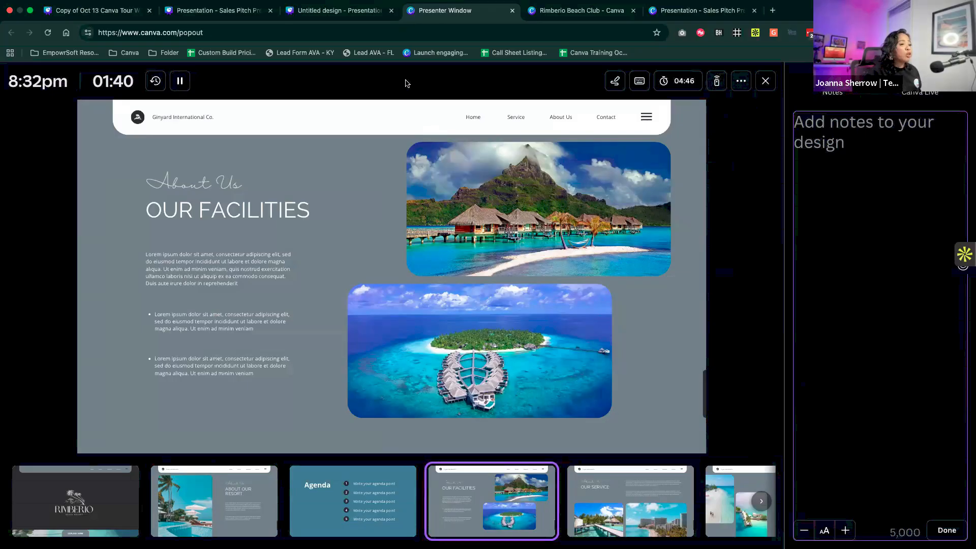
- Check the open windows in the desktop overview and return the browser to full screen
click(30, 12)
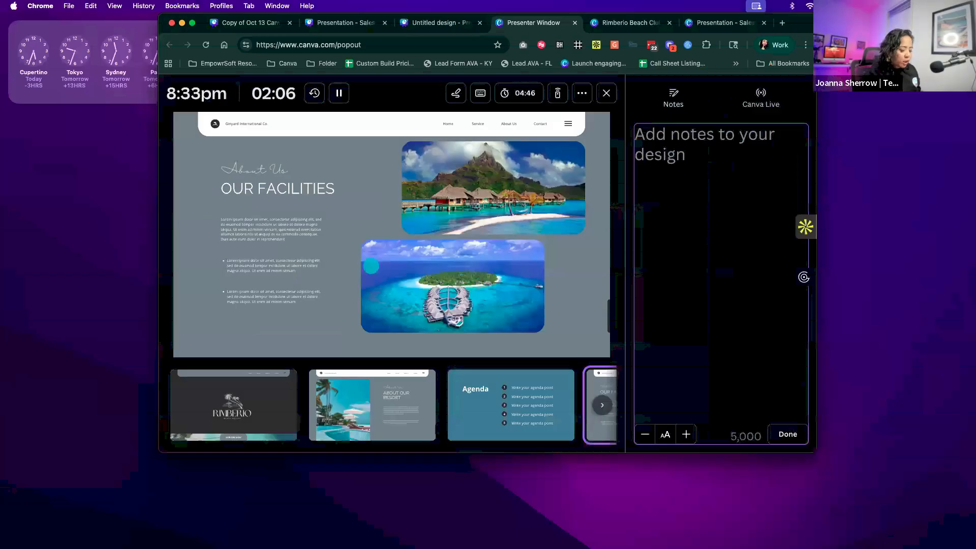
key(ctrl+Up)
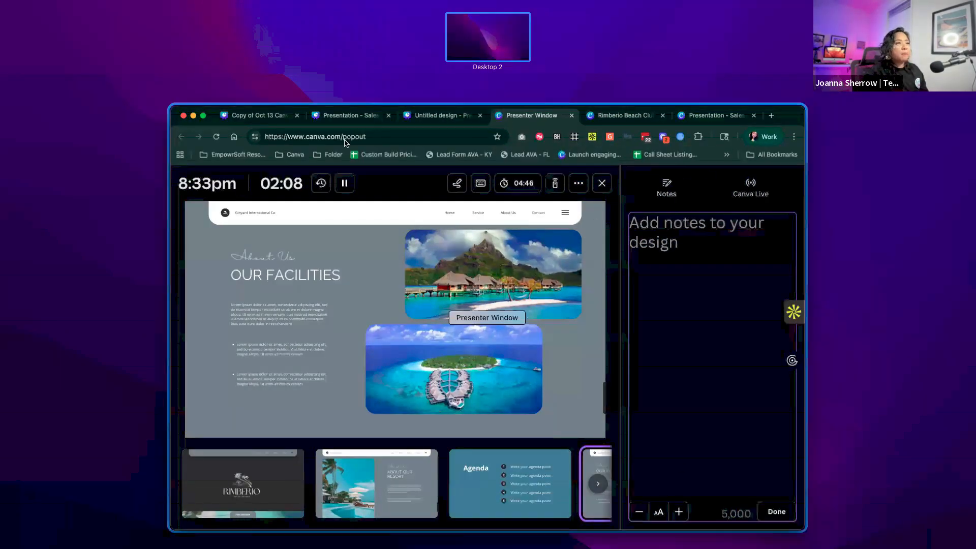
click(210, 122)
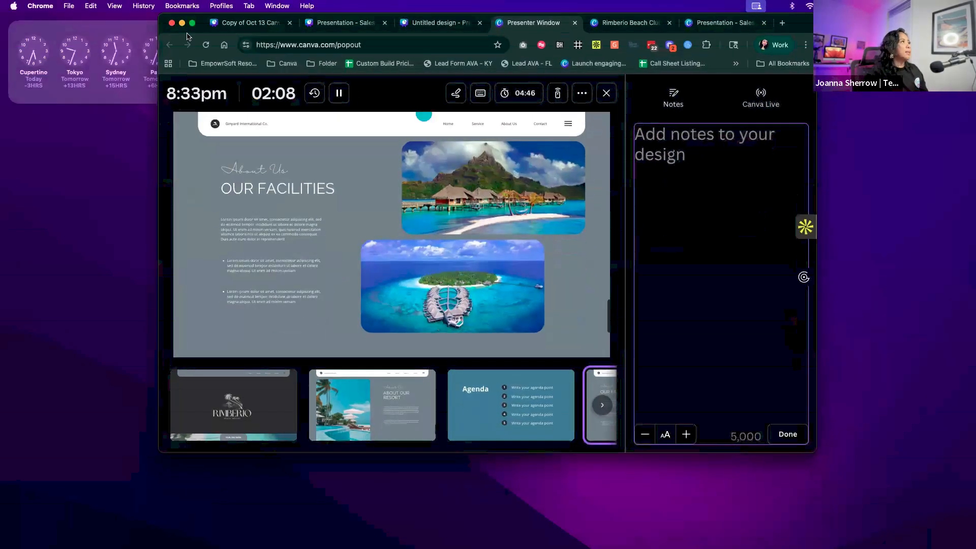
click(192, 23)
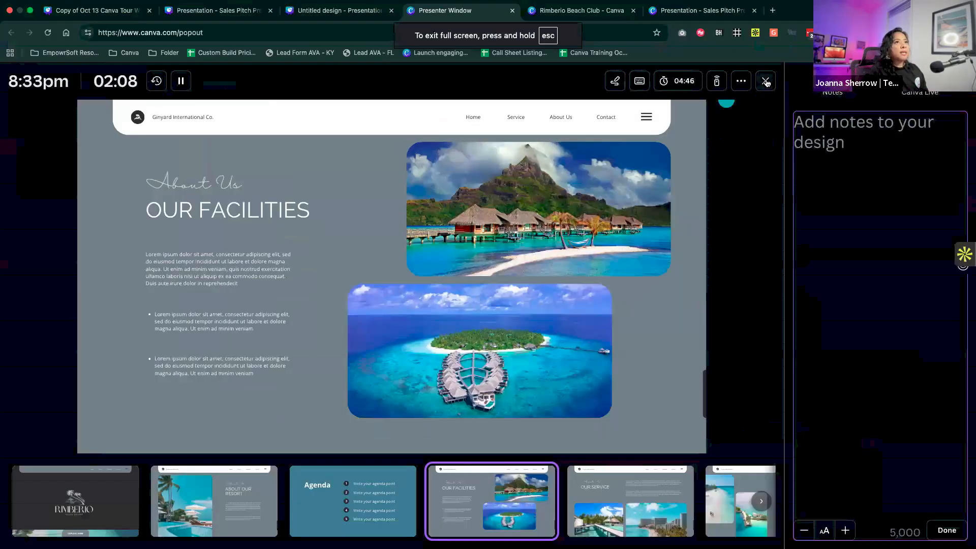
- Close the presenter window and relaunch Presenter view from the Our Facilities slide, dismissing the introduction
click(765, 80)
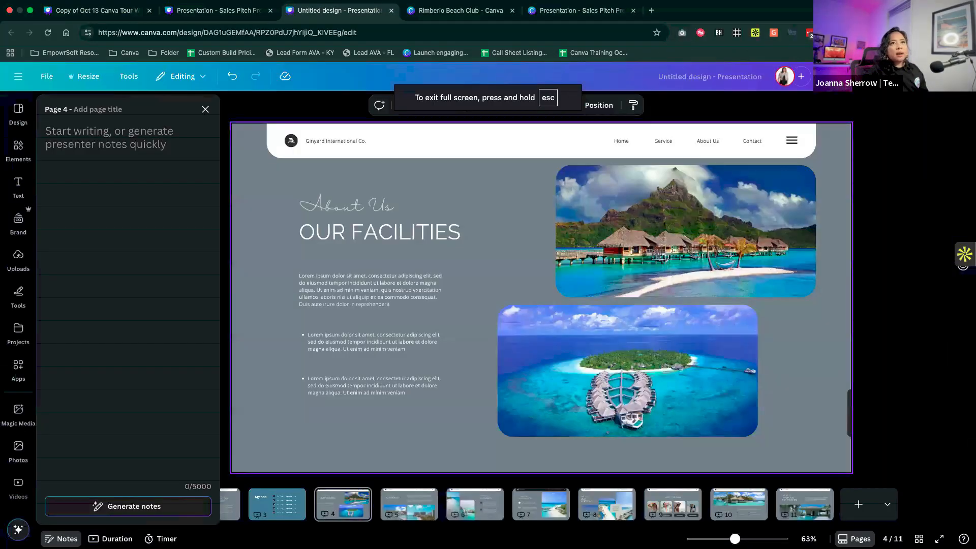
click(870, 76)
click(866, 357)
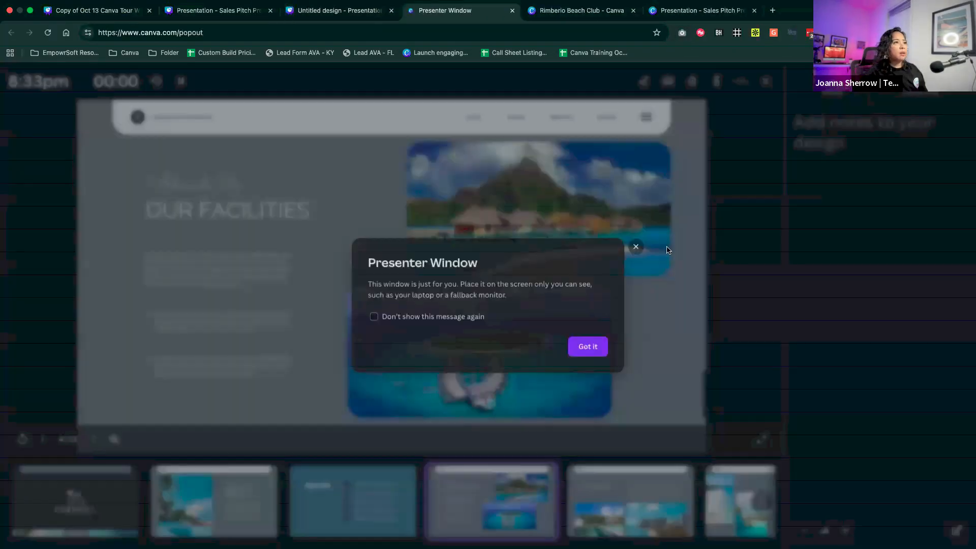
click(596, 352)
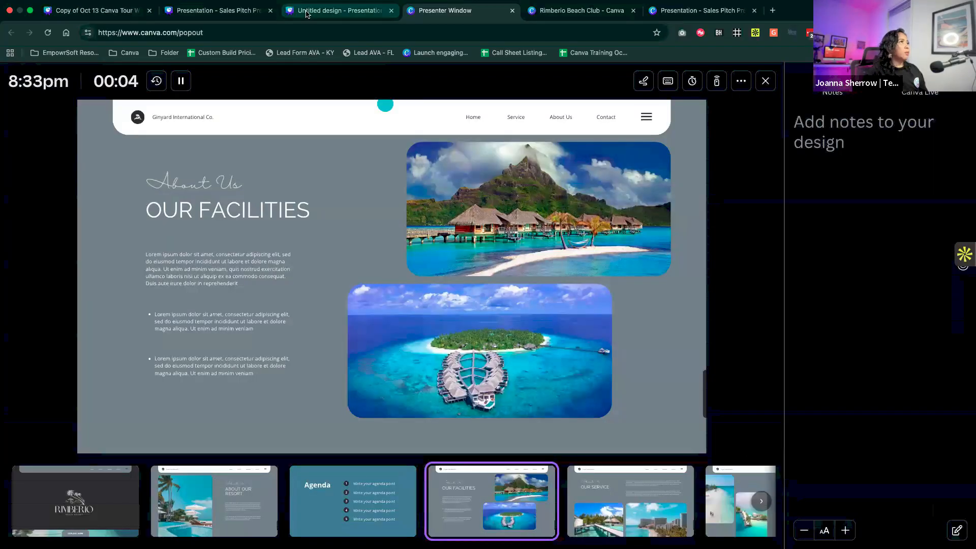
- Switch from the presenter window to the audience window and enter full screen mode on the Our Facilities slide
click(306, 14)
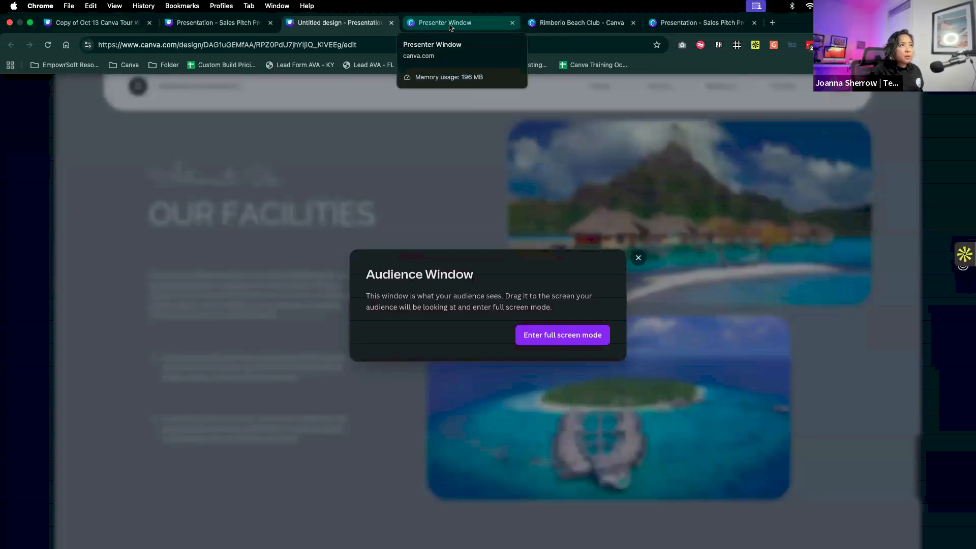
click(450, 27)
click(356, 23)
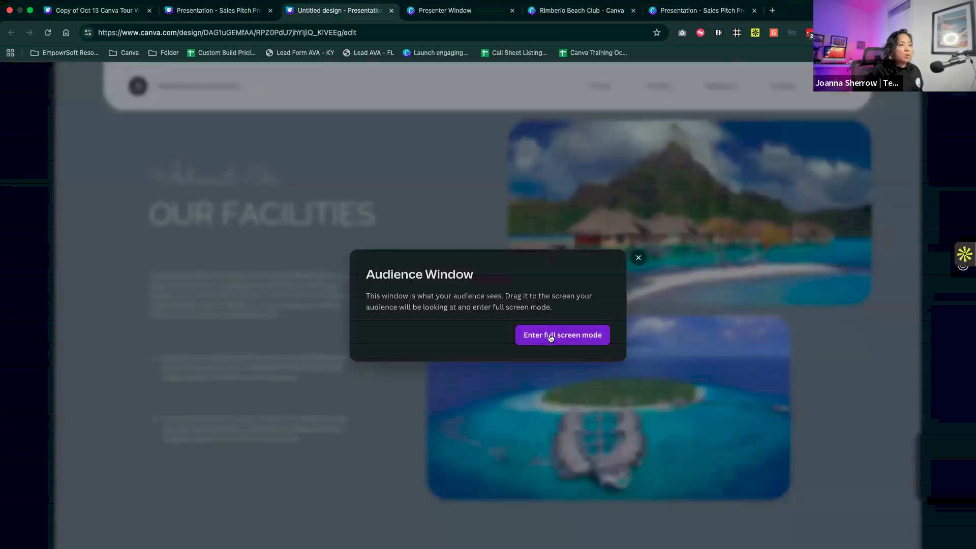
click(550, 336)
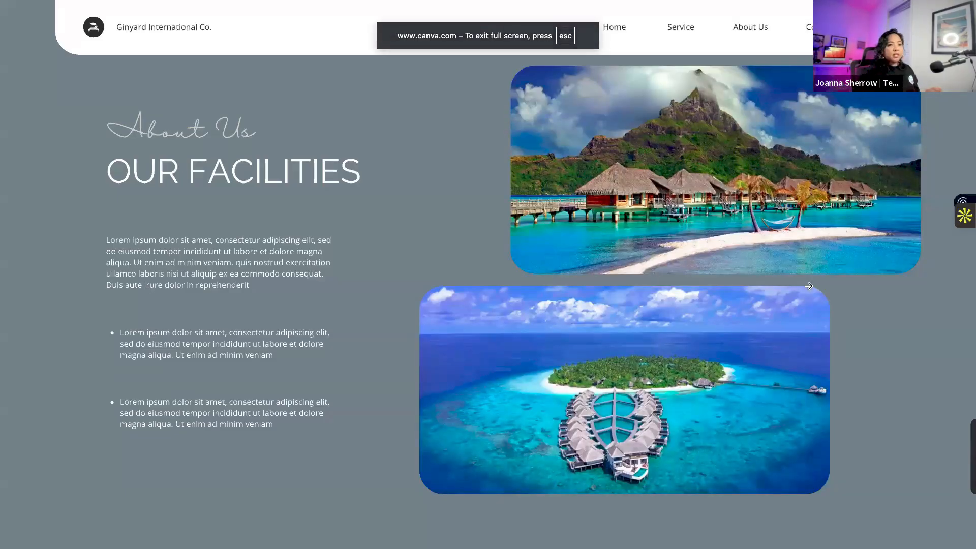
- Advance the full-screen presentation to the Our Portfolio slide and exit presenting
click(907, 299)
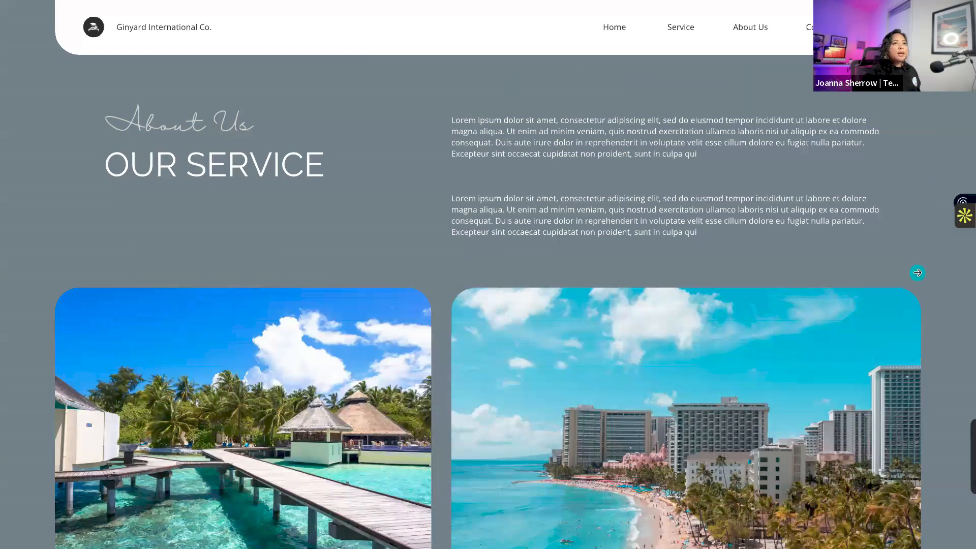
click(918, 273)
click(918, 273)
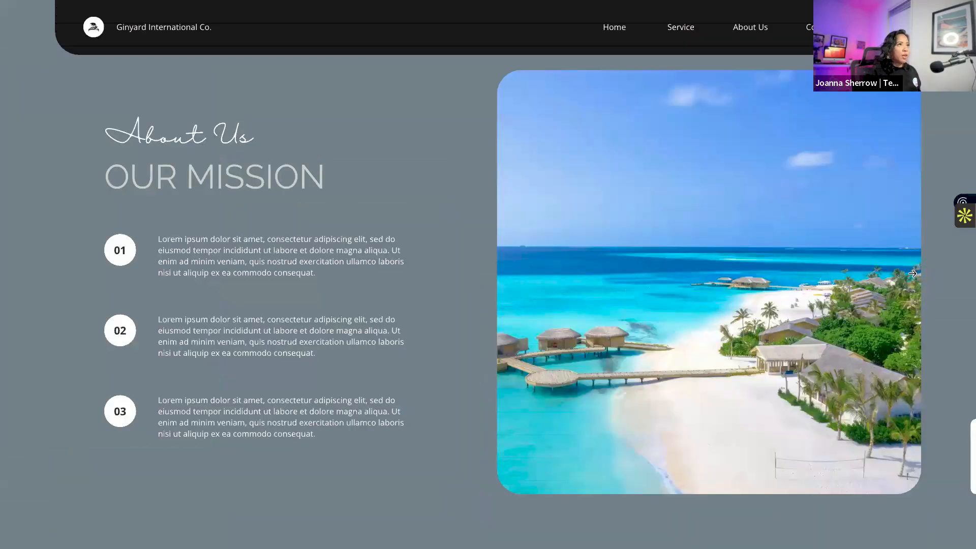
click(913, 274)
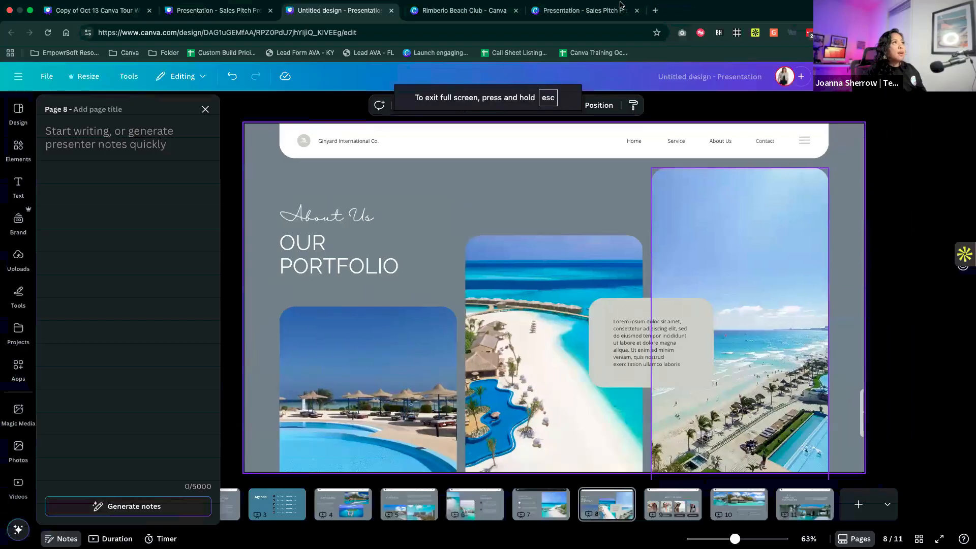
key(Escape)
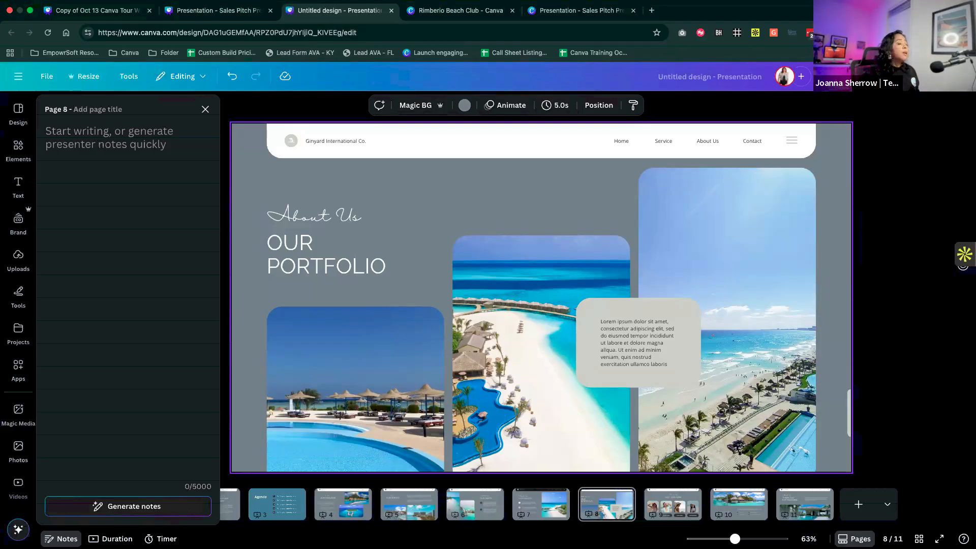
- Open the Present and record studio and allow camera and microphone access while visiting the site
click(885, 76)
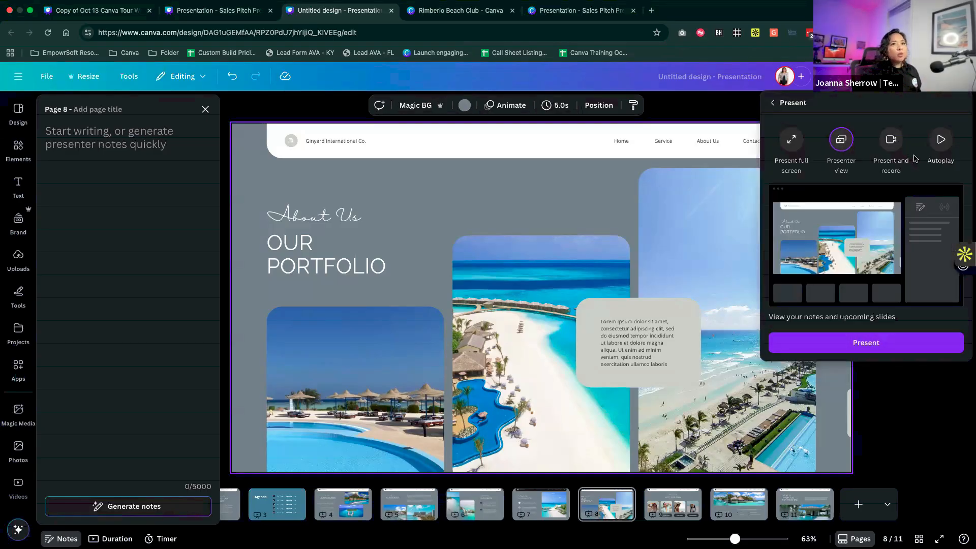
click(898, 150)
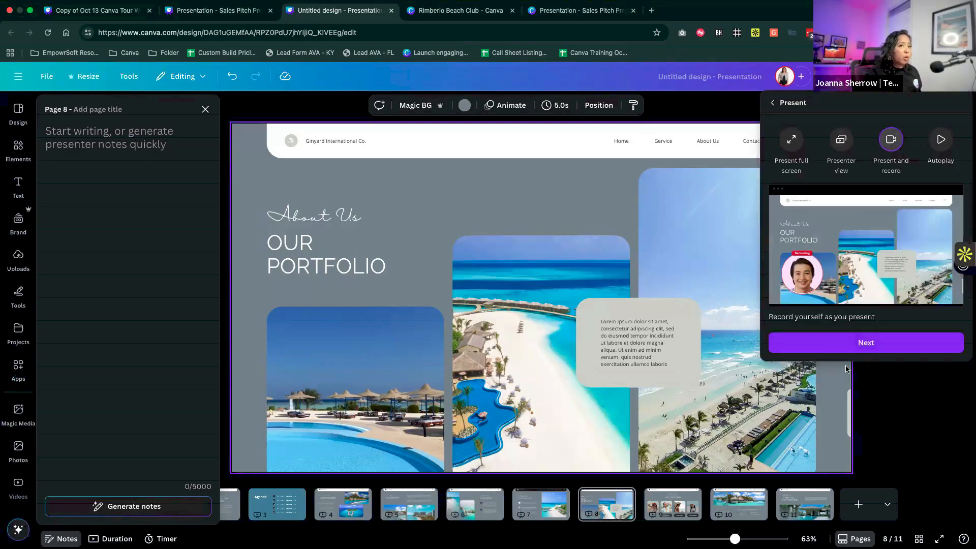
click(858, 347)
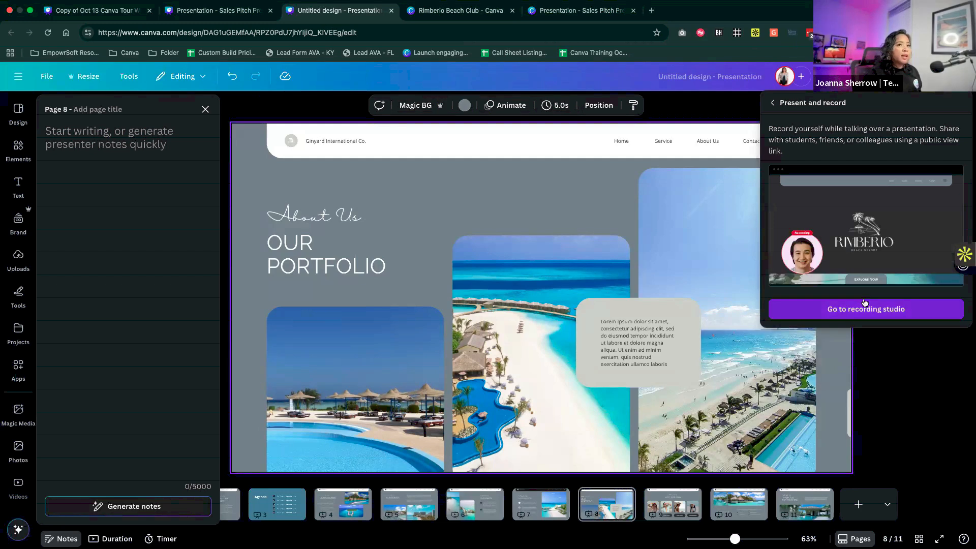
click(866, 309)
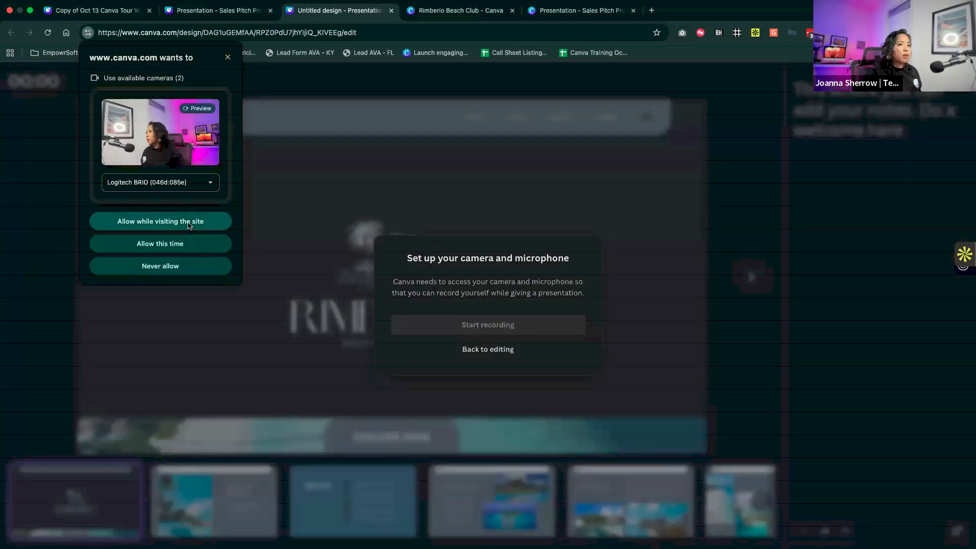
click(190, 226)
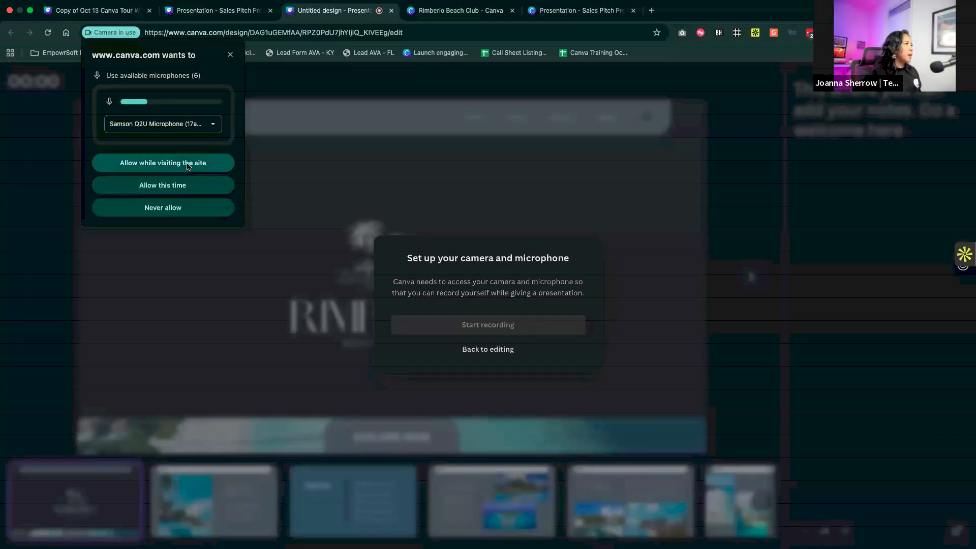
click(192, 162)
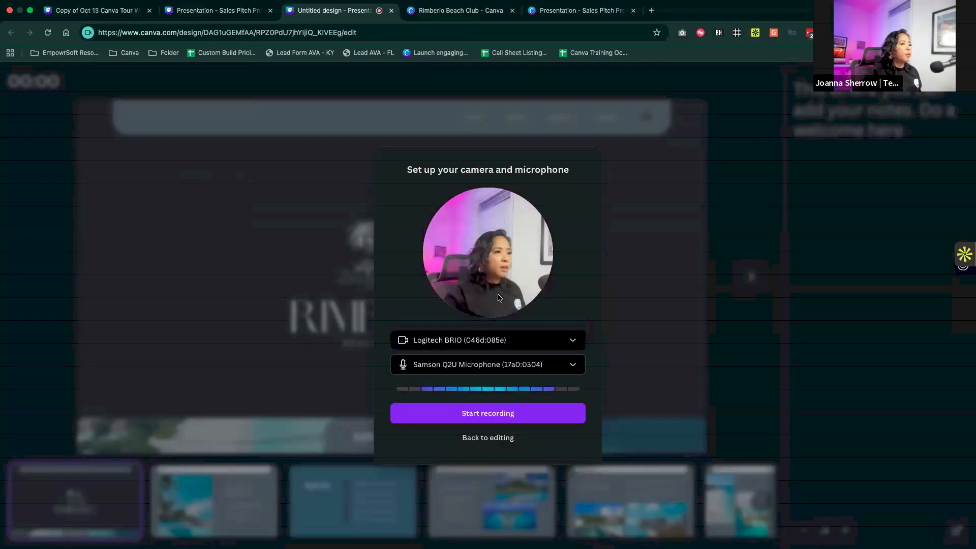
- Record a short camera take over the opening Rimberio slide and download the finished recording
click(487, 413)
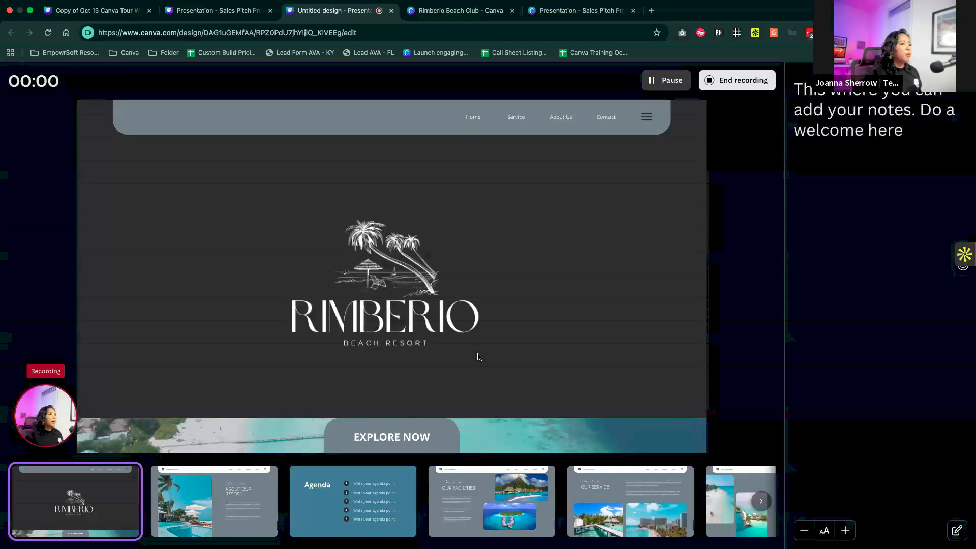
click(724, 84)
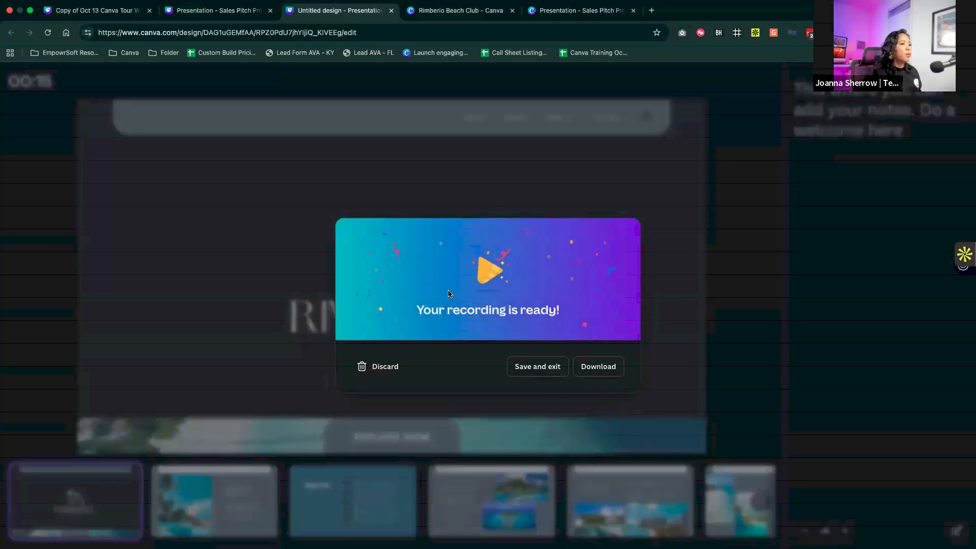
click(597, 368)
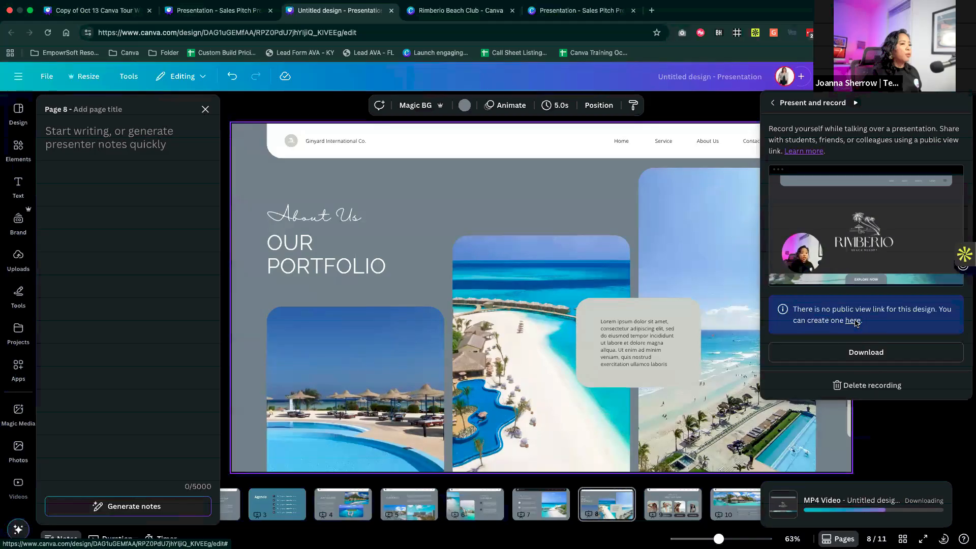
- Create a public view link for the recording and play it muted in a new browser tab
click(861, 320)
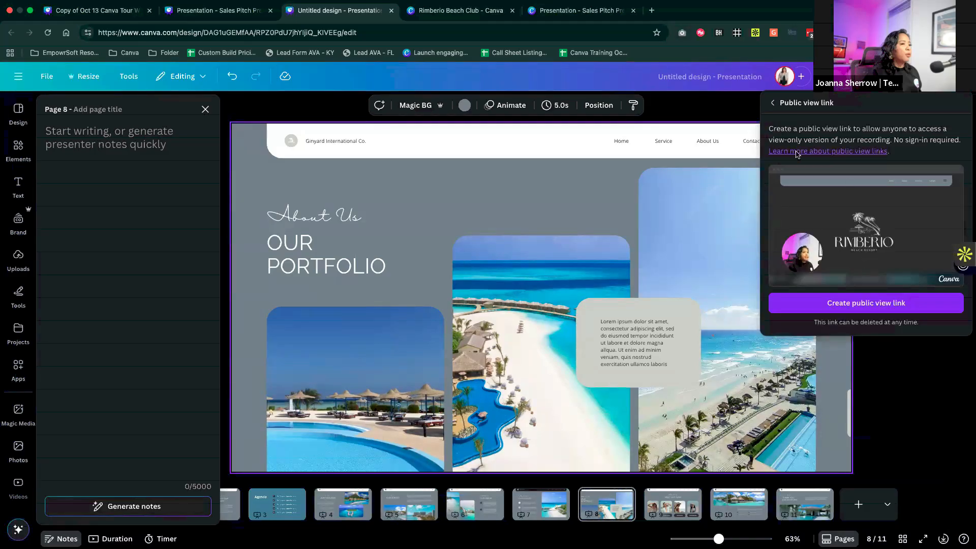
click(841, 305)
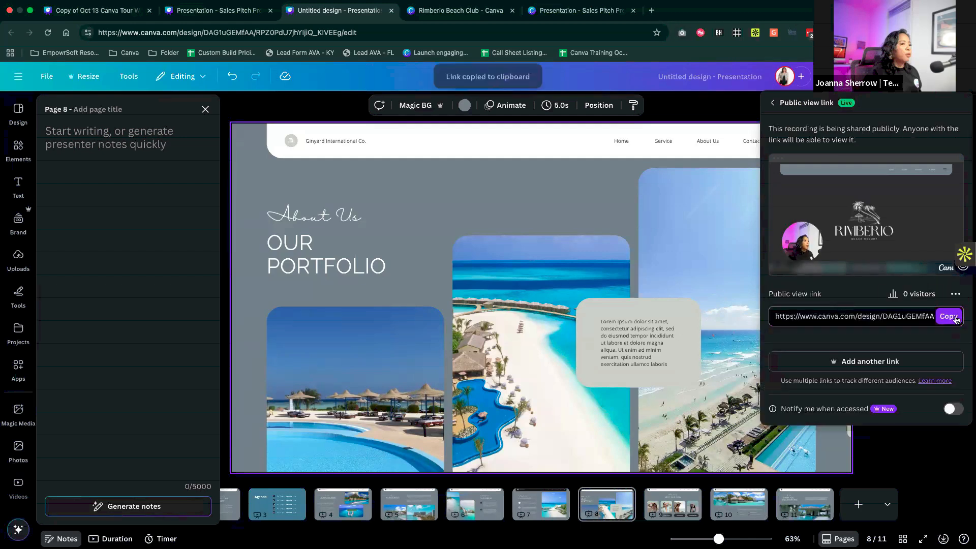
click(651, 10)
key(super+v)
key(Return)
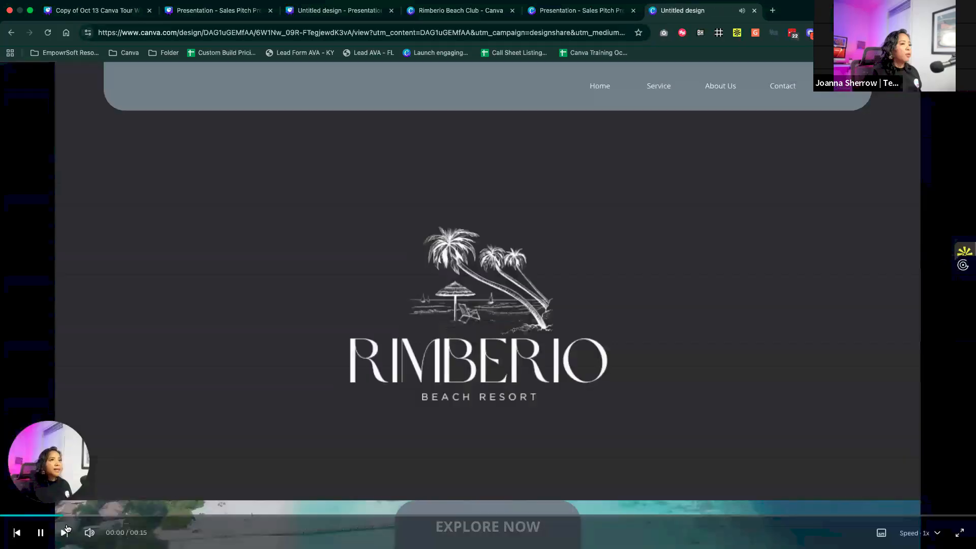
click(90, 533)
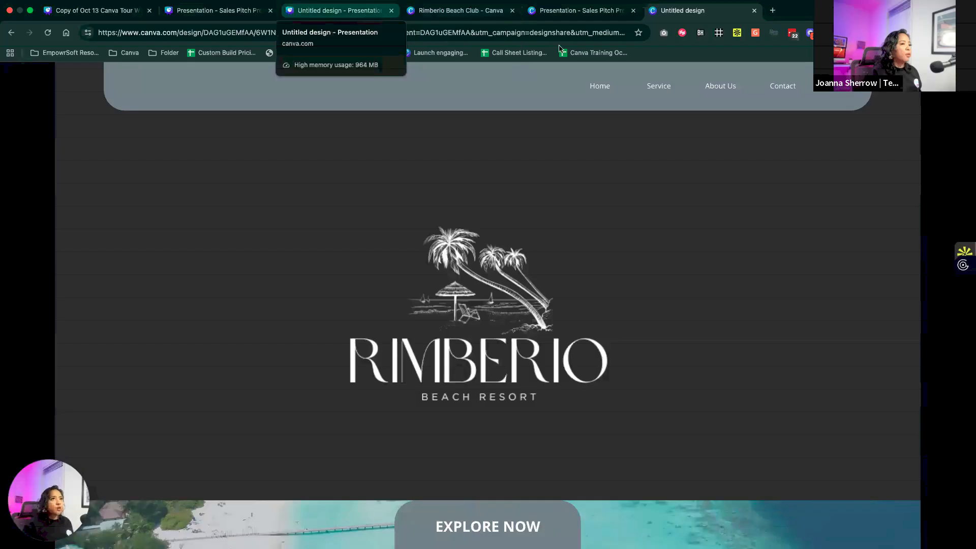
- Return to the untitled presentation design, cancel saving the downloaded video and close the public view link options
click(377, 13)
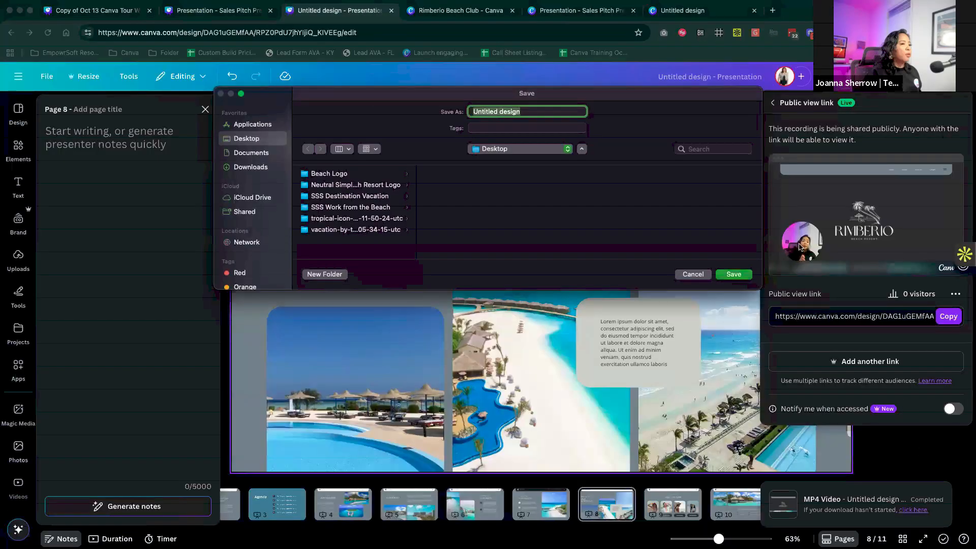
click(697, 277)
click(942, 451)
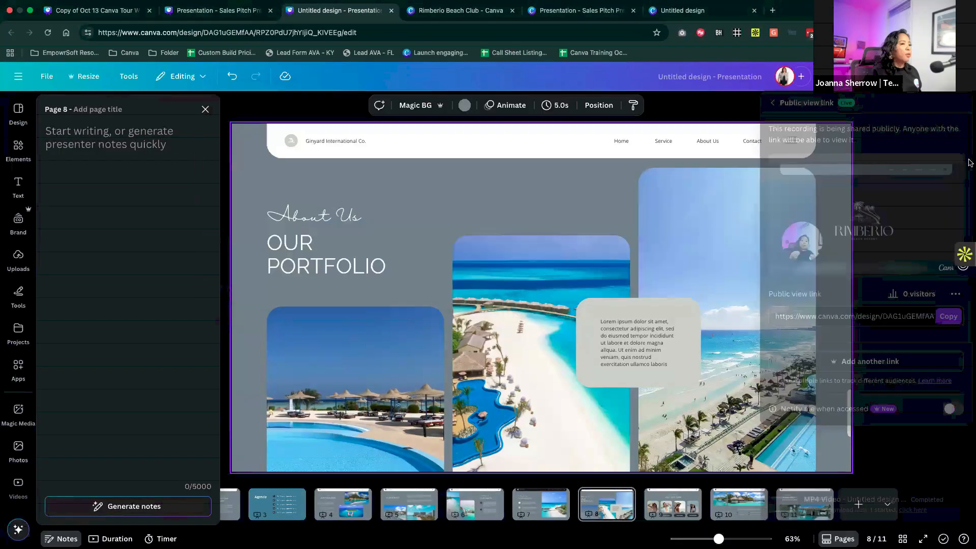
- Launch Presenter view from the Our Portfolio slide through the design's present options
click(941, 82)
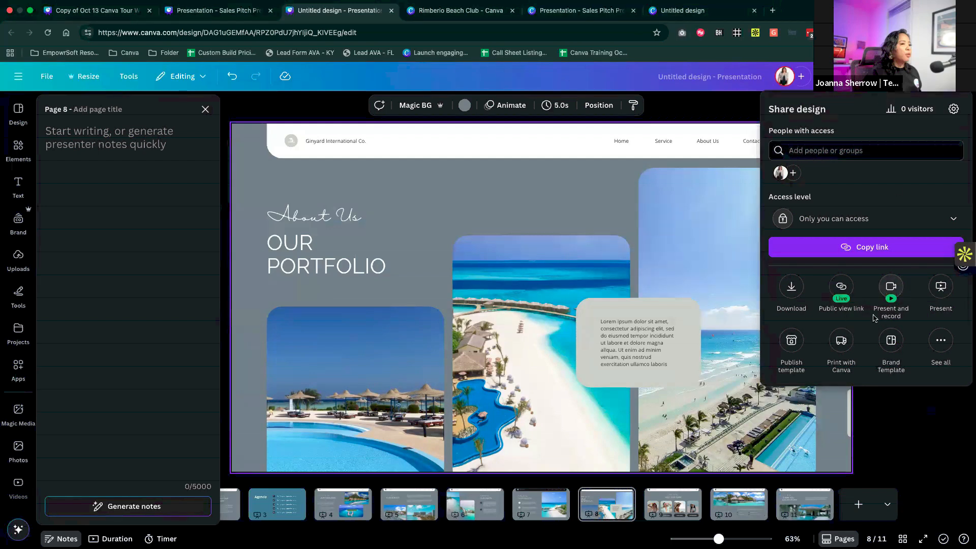
click(892, 286)
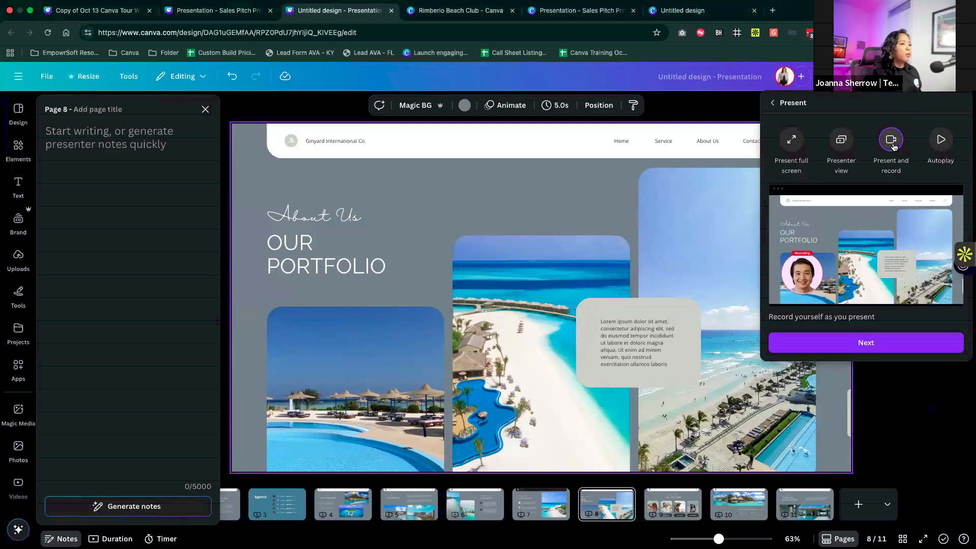
click(843, 141)
click(875, 342)
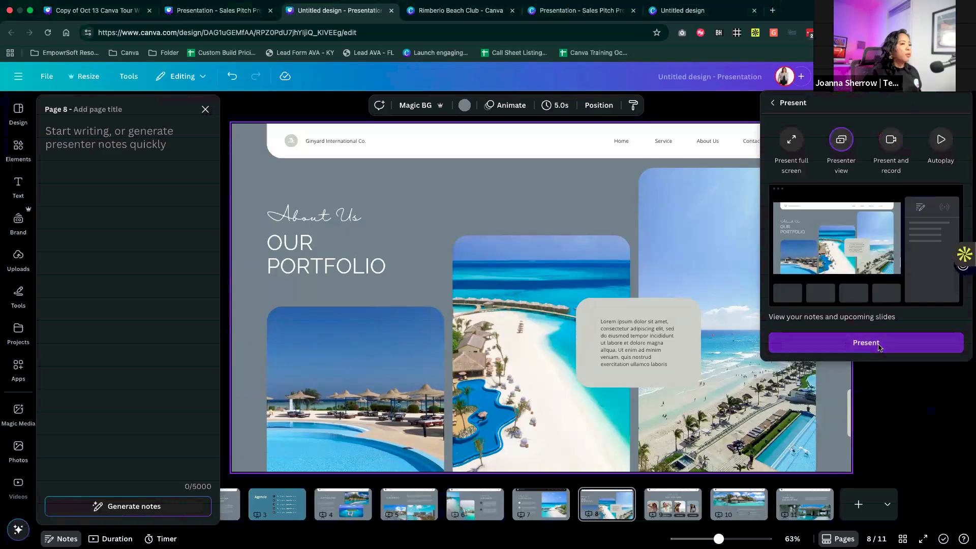
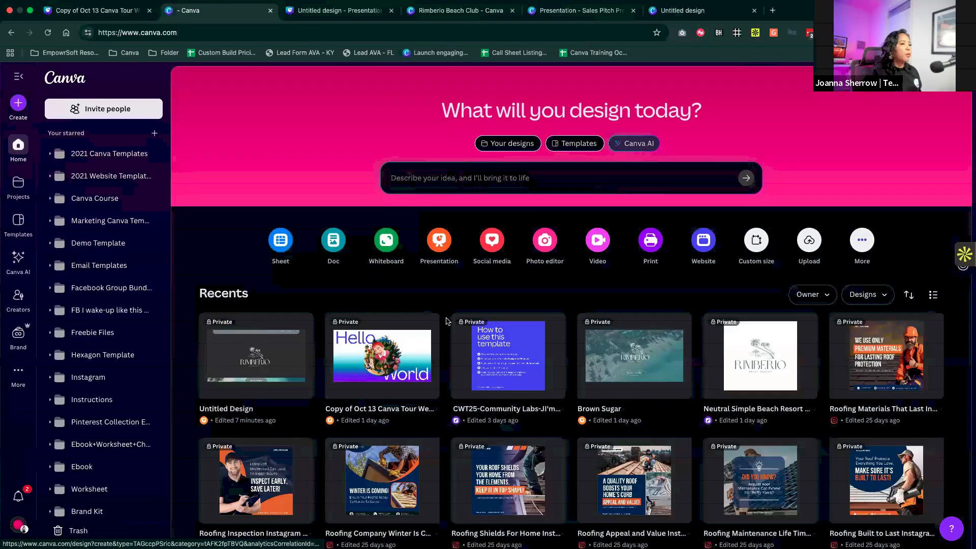
- Create a new blank Doc from the home page and look over its empty page
click(337, 251)
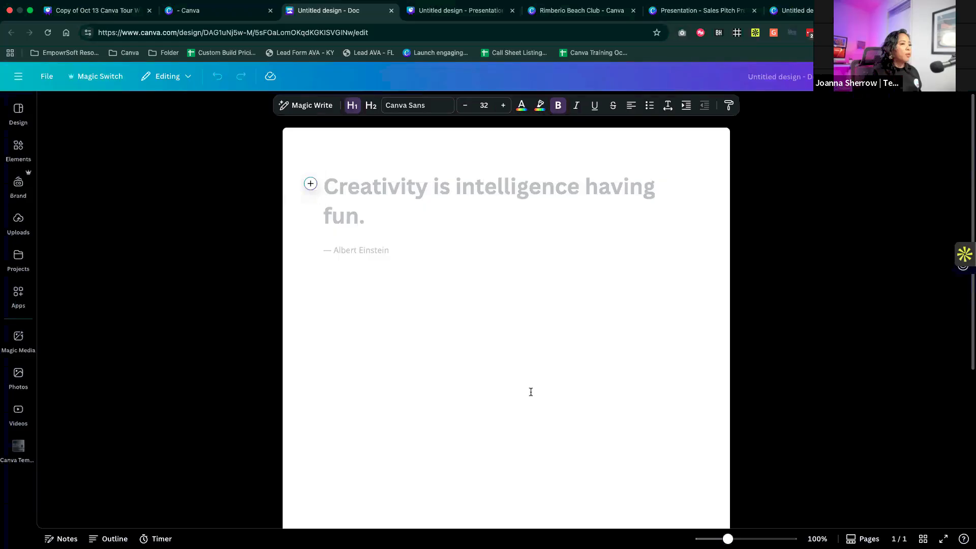
scroll(530, 392, down, 4)
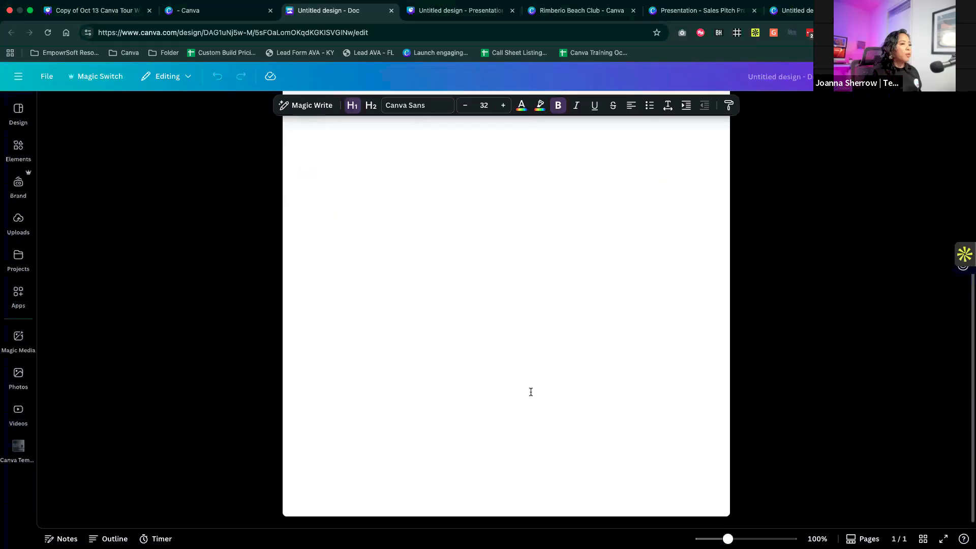
scroll(531, 392, up, 4)
scroll(531, 392, down, 4)
scroll(531, 392, up, 4)
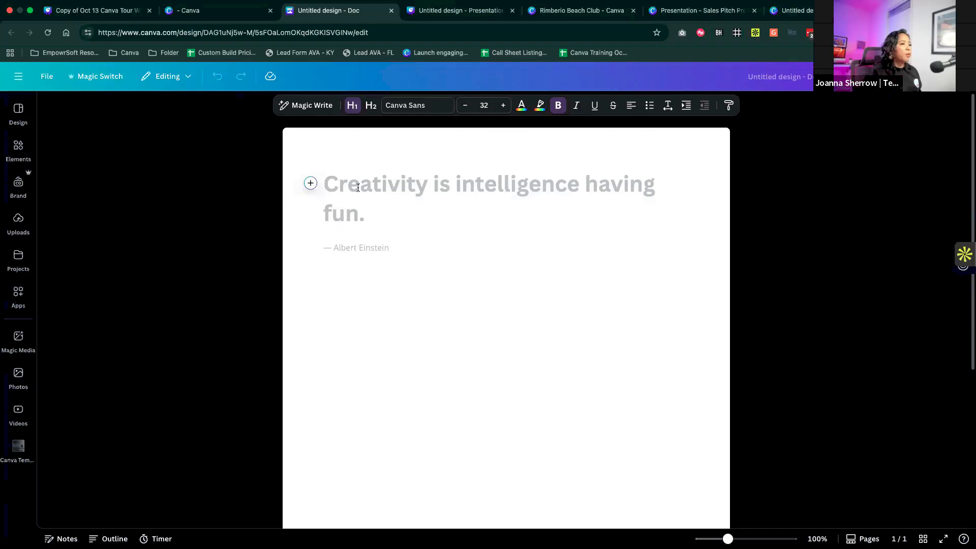
- Start Magic Write in the empty doc with the prompt "I need a marketing report for Beach Resort campaign for summer 2026"
click(318, 109)
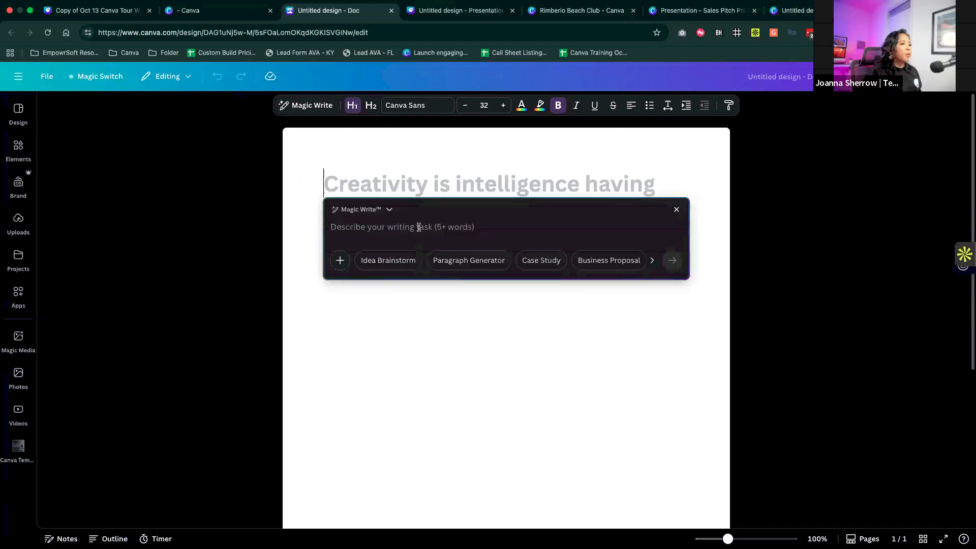
text(I need)
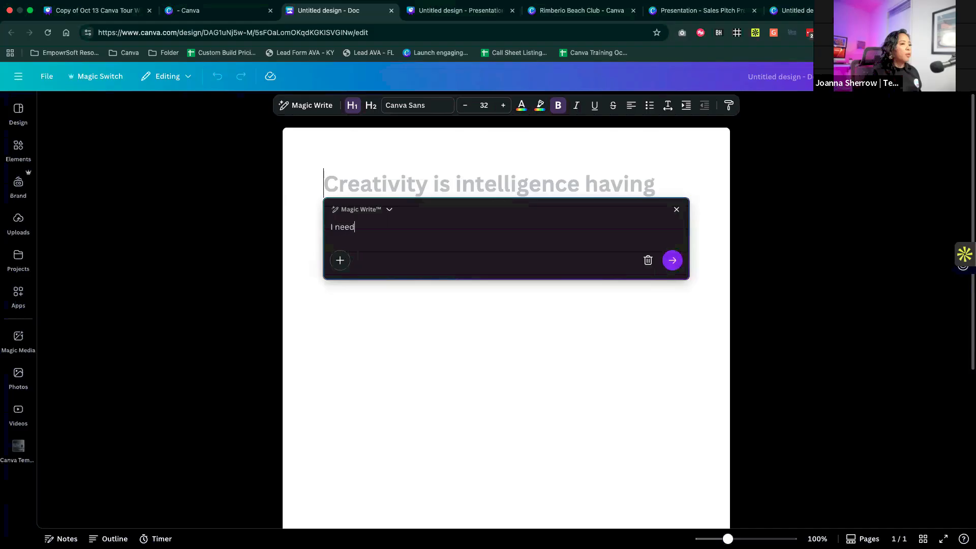
text( a sales rep)
text(arketing report for)
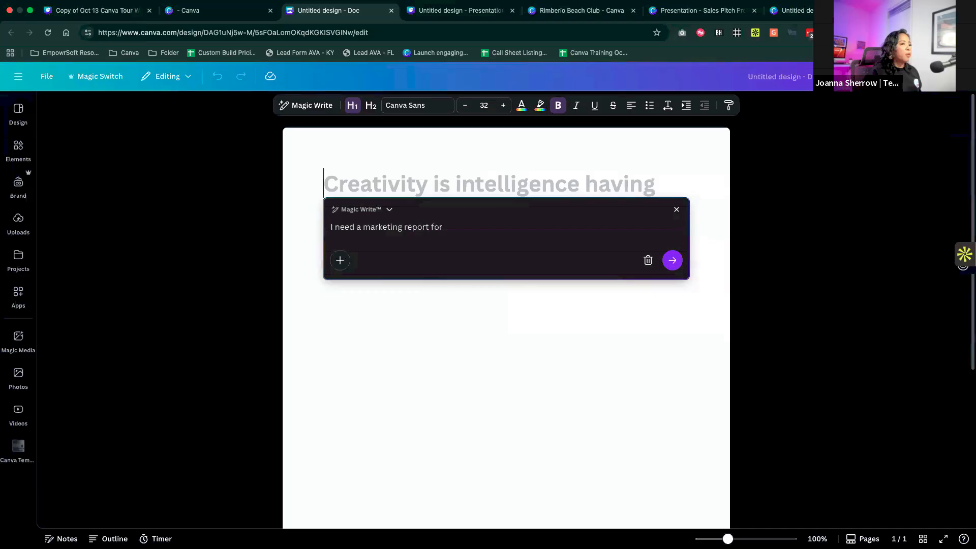
text( Brach Resor)
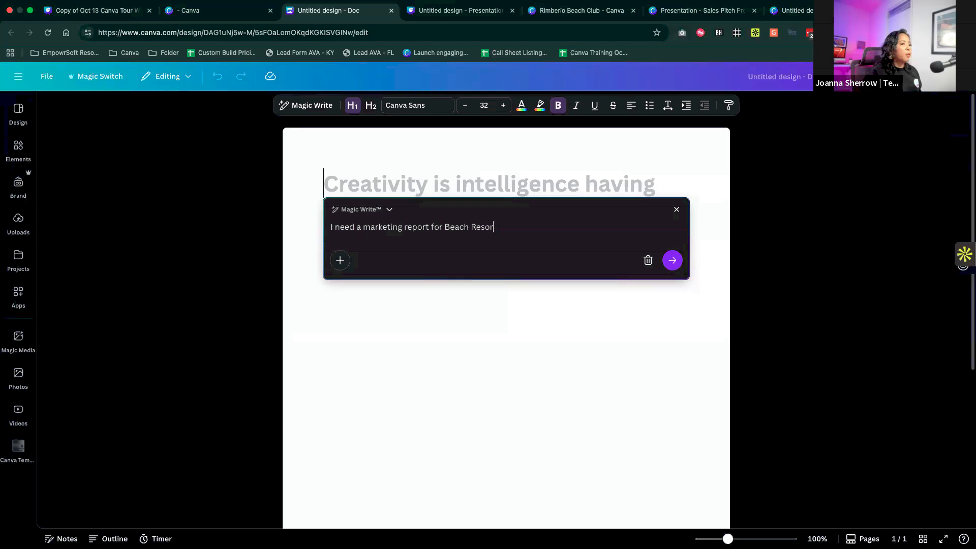
text(t campa)
text(ign for )
text(Winte)
key(BackSpace)
key(BackSpace)
key(BackSpace)
text(simme)
key(BackSpace)
key(BackSpace)
key(BackSpace)
text(mmar)
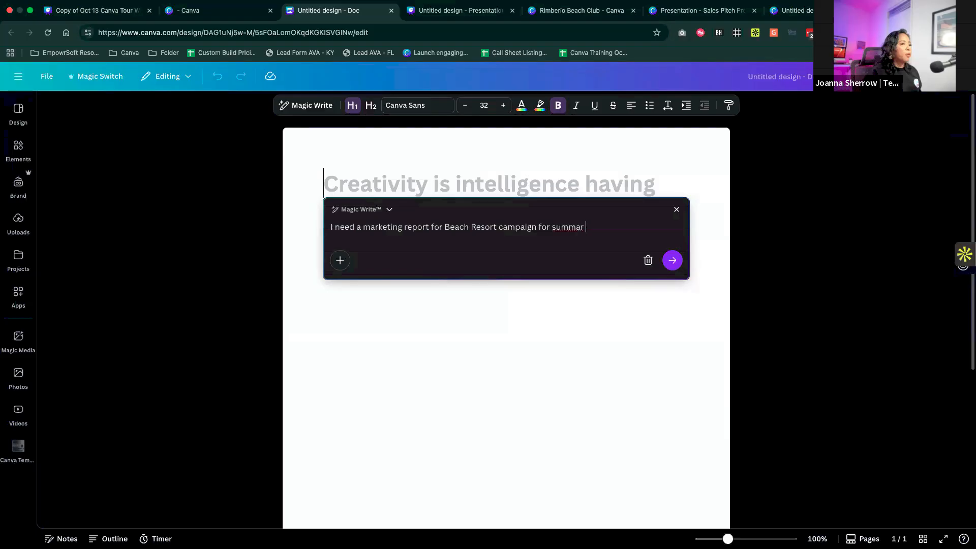
key(BackSpace)
key(BackSpace)
key(BackSpace)
text(er 2026)
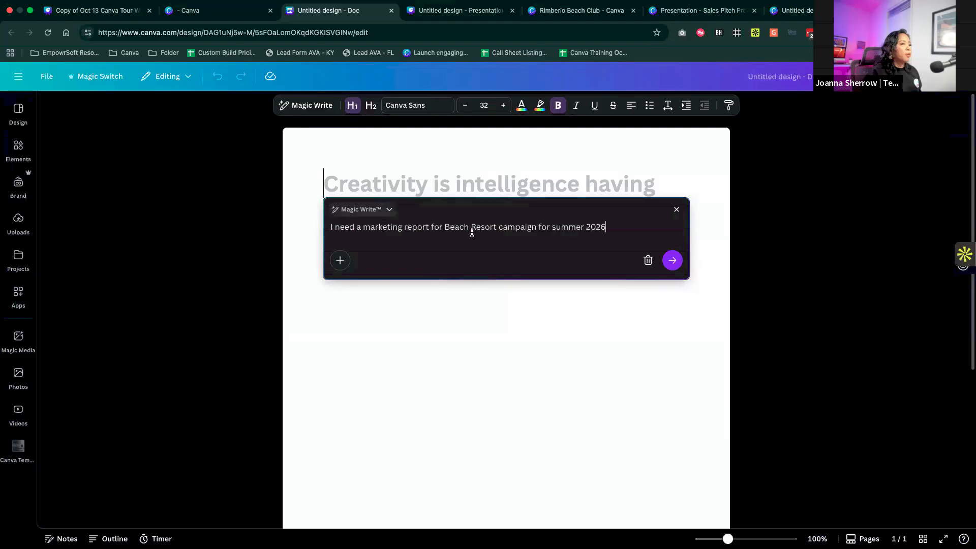
- Replace the word "report" with "content" in the Magic Write prompt and generate the text
click(336, 227)
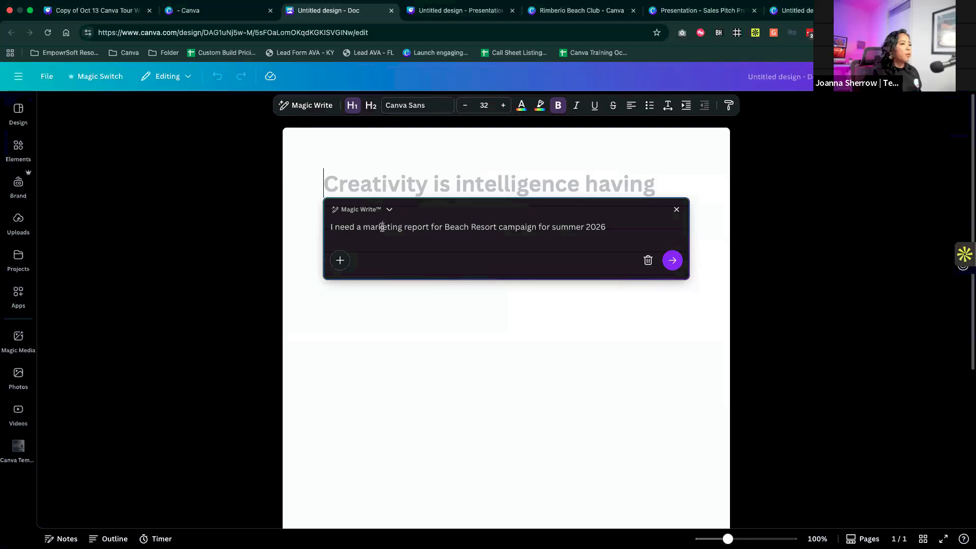
double_click(383, 227)
double_click(407, 227)
text(content)
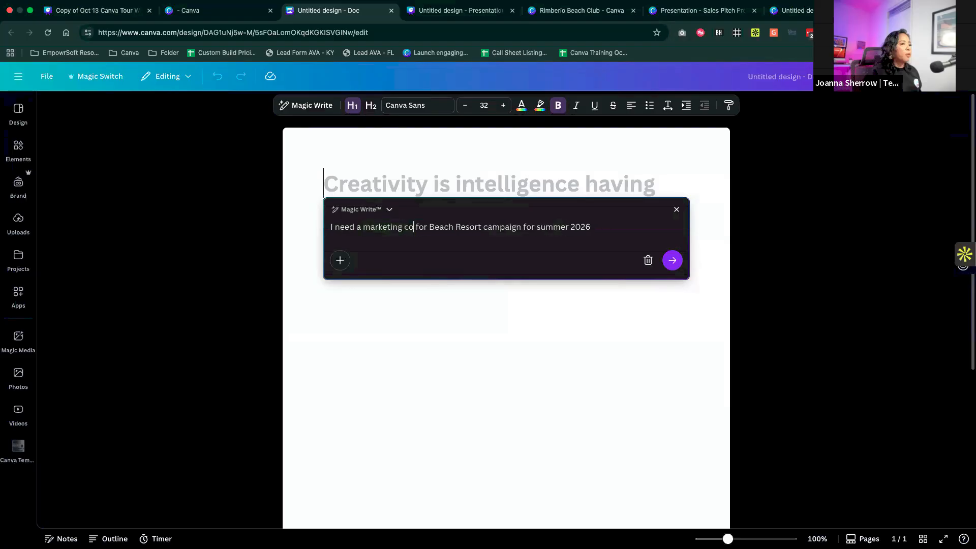
click(672, 260)
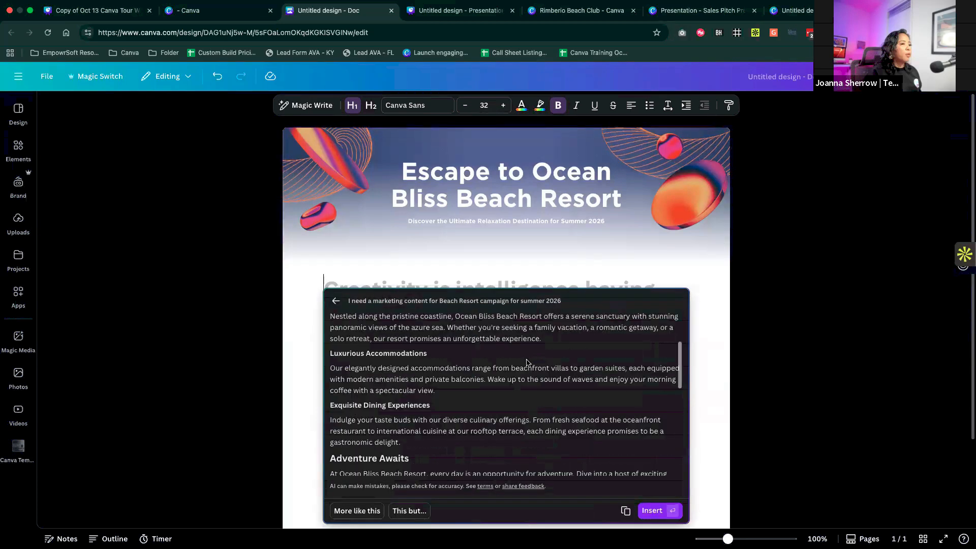
- Skim the generated draft and regenerate it with the follow-up instruction "Use our brand voice for this content"
scroll(491, 344, up, 10)
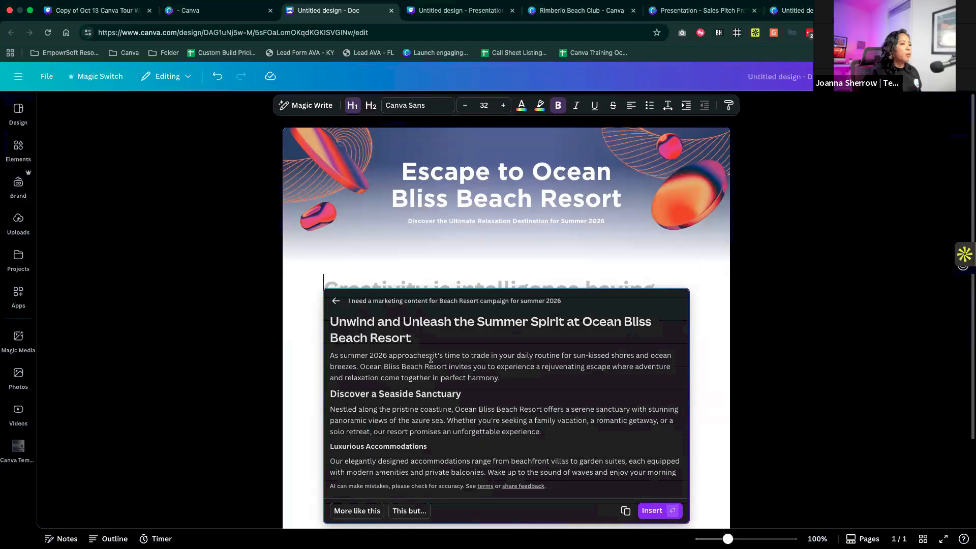
scroll(432, 358, down, 3)
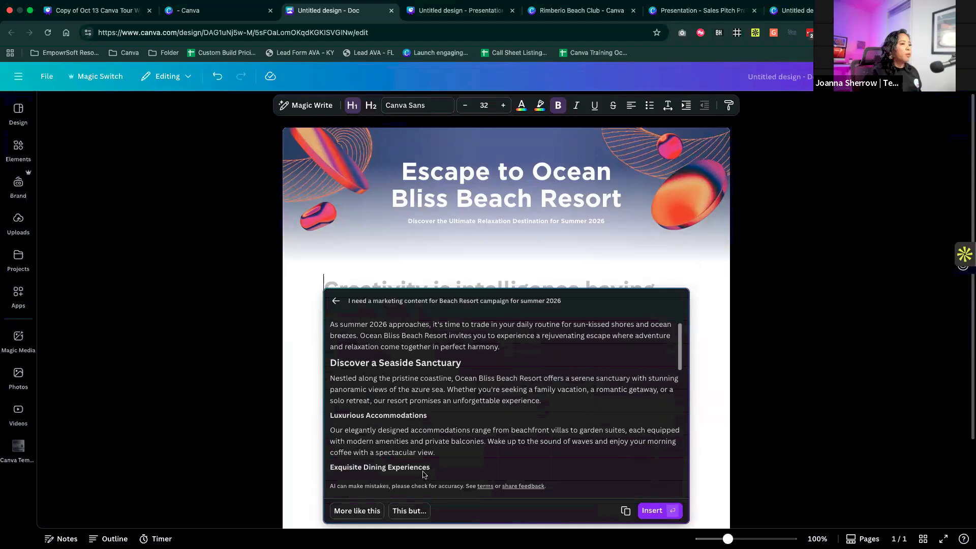
click(410, 512)
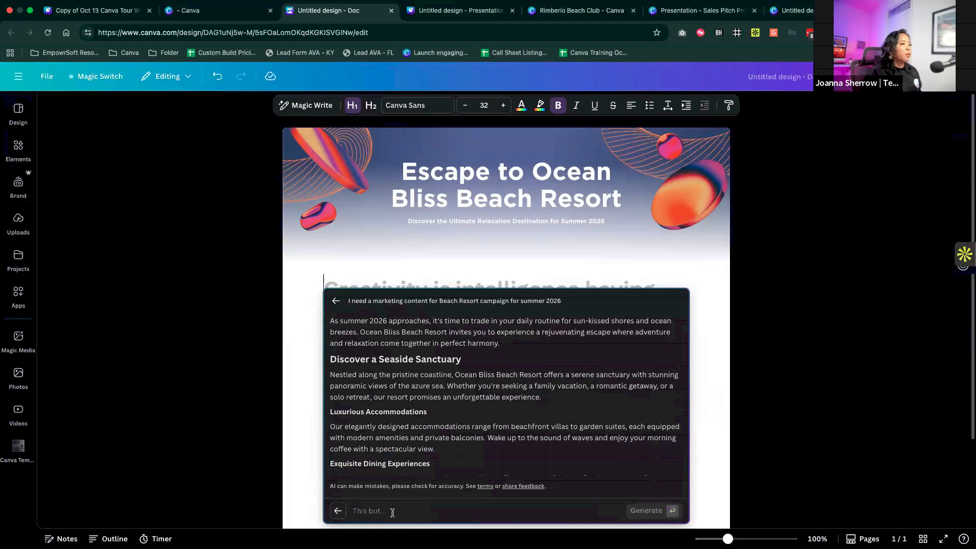
text(This is)
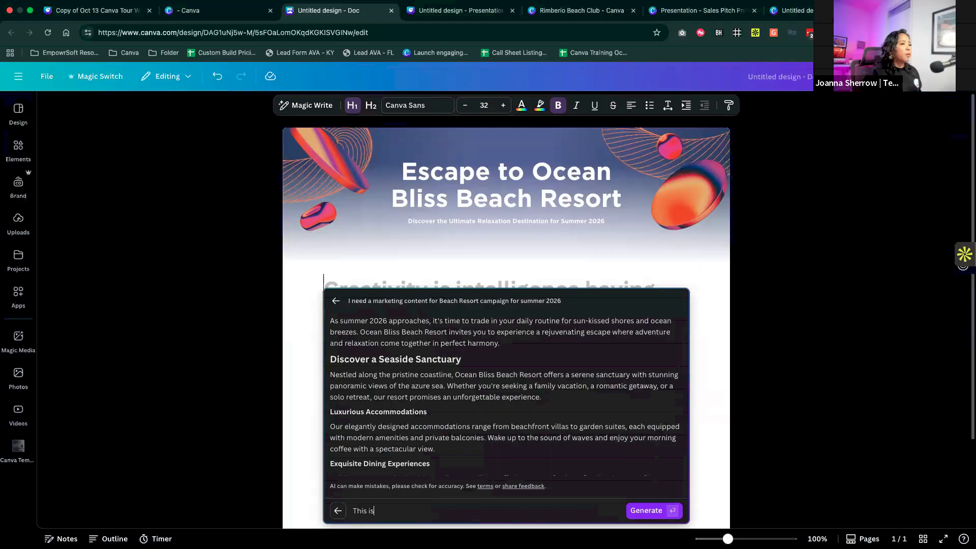
key(BackSpace)
key(BackSpace)
key(BackSpace)
key(BackSpace)
key(BackSpace)
key(BackSpace)
key(BackSpace)
key(BackSpace)
key(BackSpace)
key(BackSpace)
key(BackSpace)
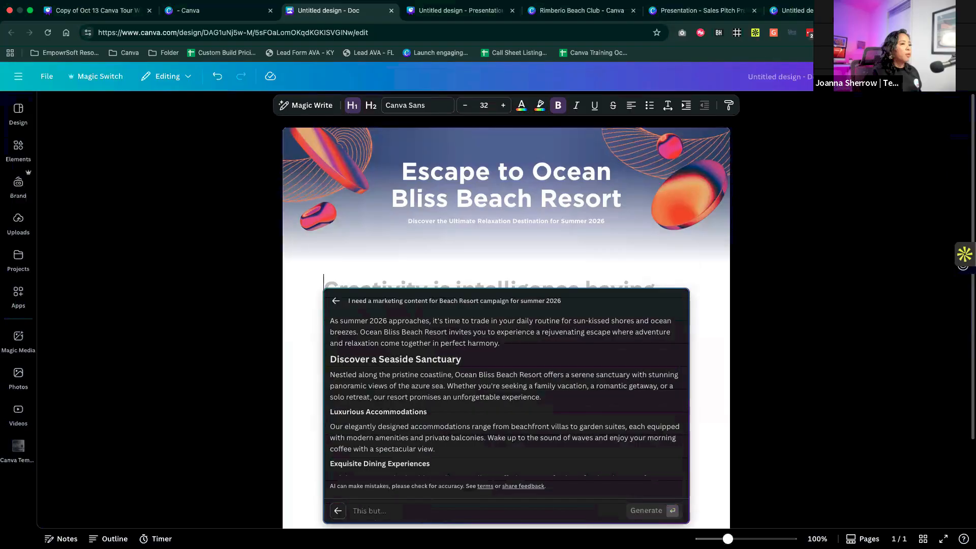
text(Use our brand voice for this content)
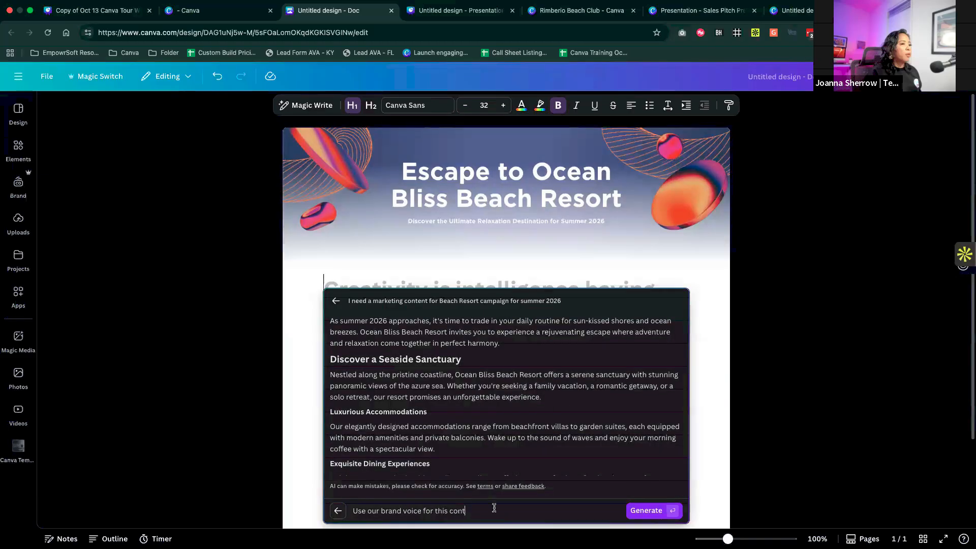
click(641, 513)
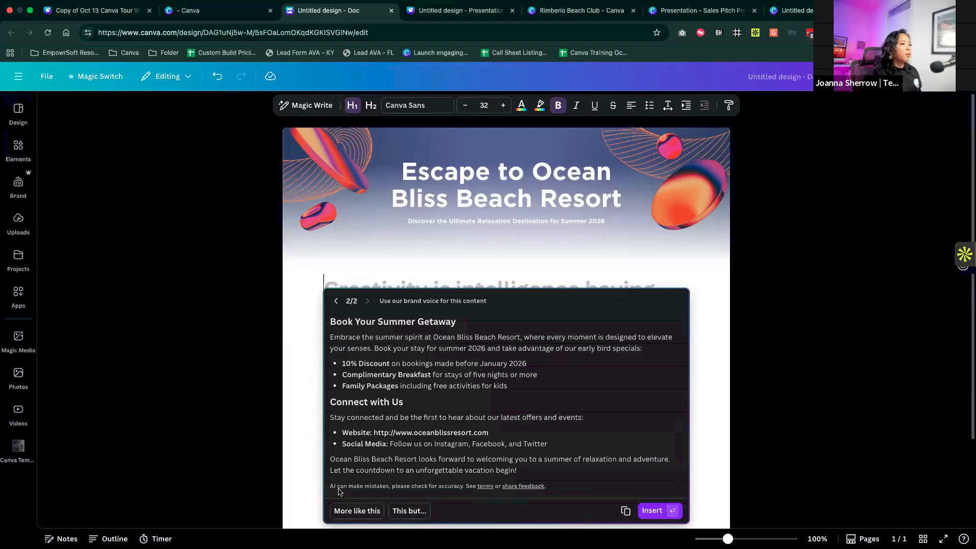
- Insert the revised Magic Write text into the doc and look through the result
click(656, 511)
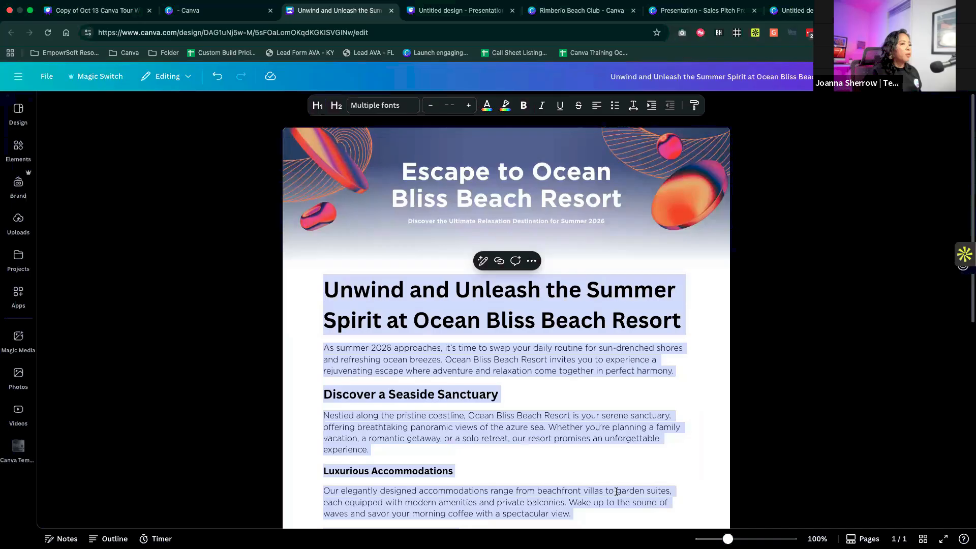
click(671, 402)
scroll(671, 403, down, 10)
scroll(671, 403, up, 3)
scroll(671, 403, up, 7)
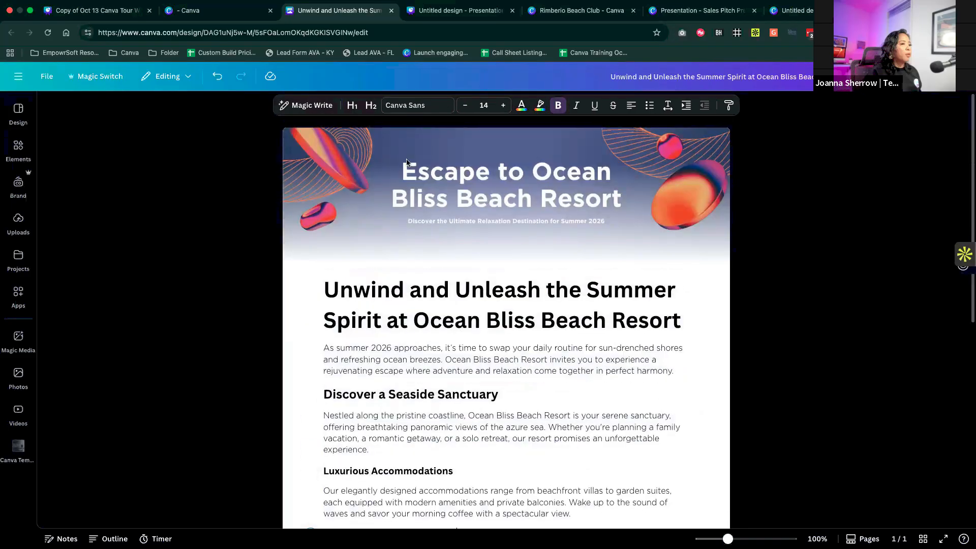
- Open the doc's header banner for editing and apply the Rimberio Beach Club Primary colour palette to it
click(387, 167)
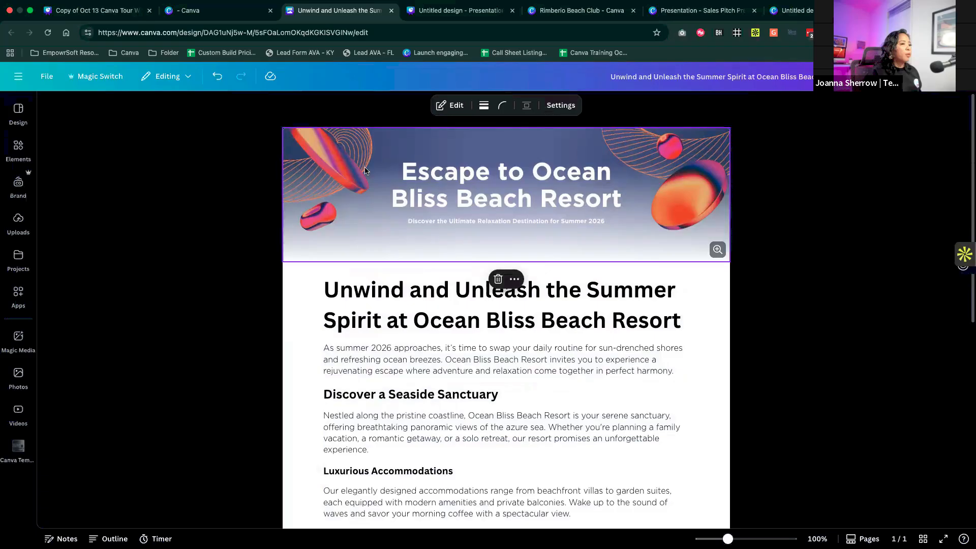
double_click(357, 165)
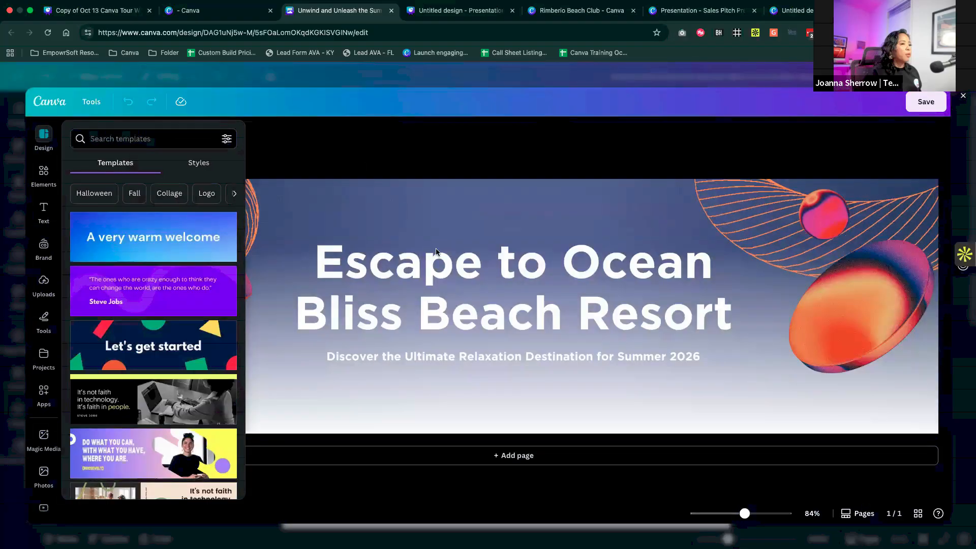
click(435, 269)
click(220, 141)
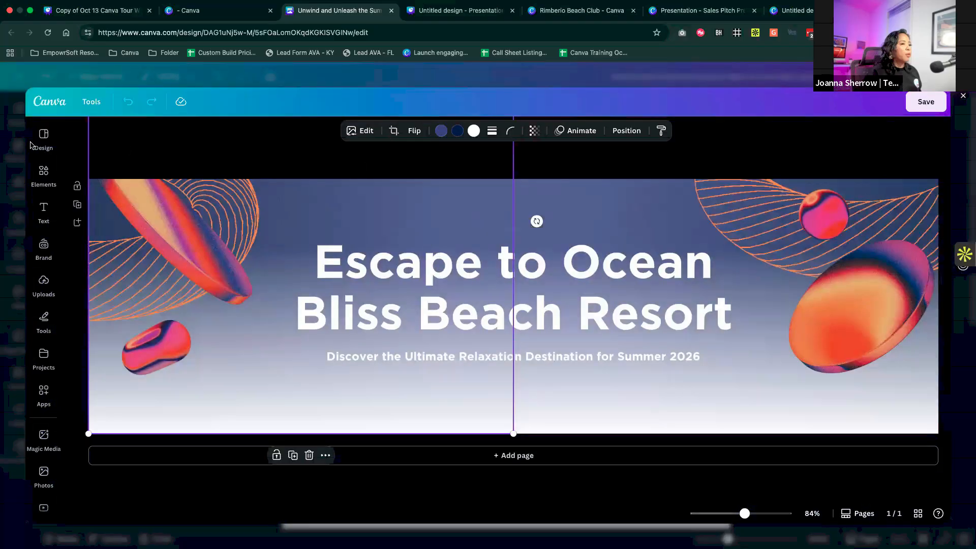
mouse_move(41, 139)
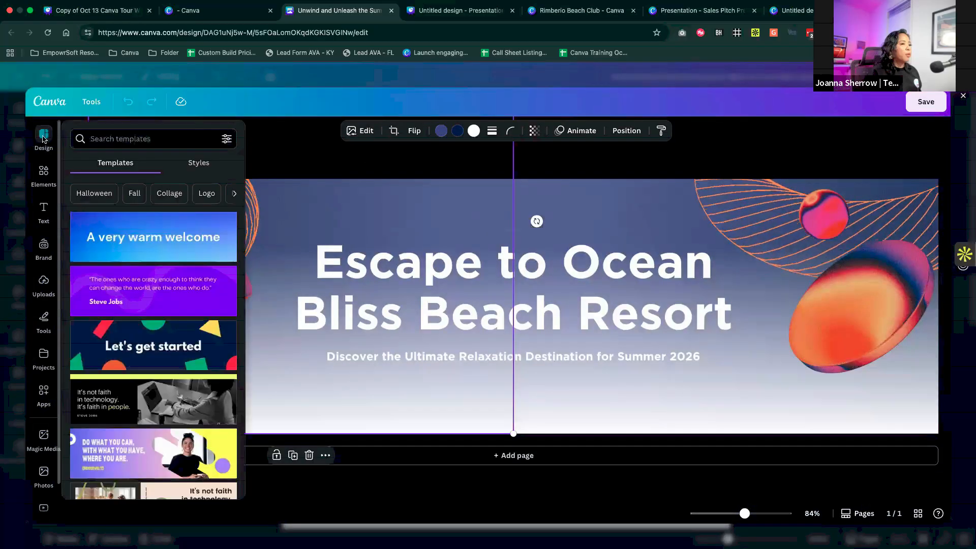
click(203, 165)
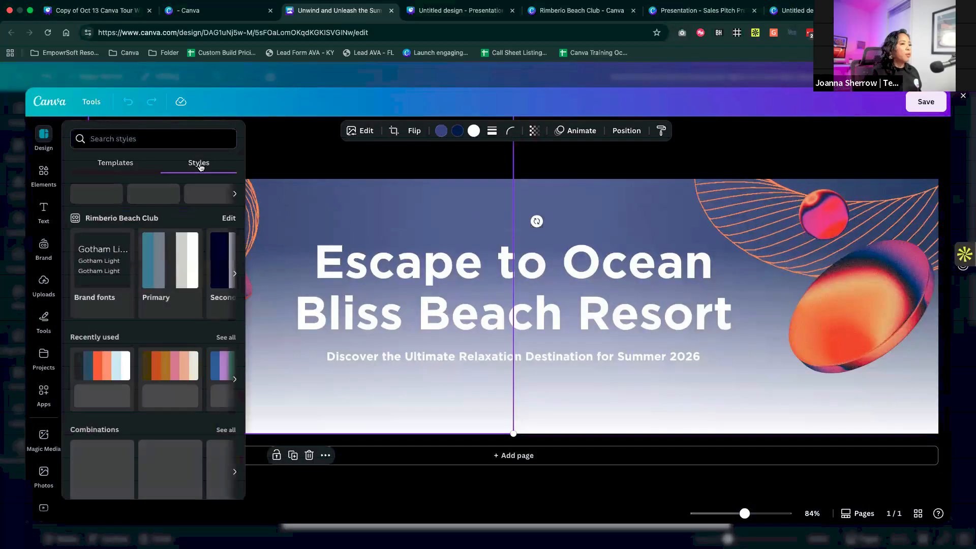
click(172, 272)
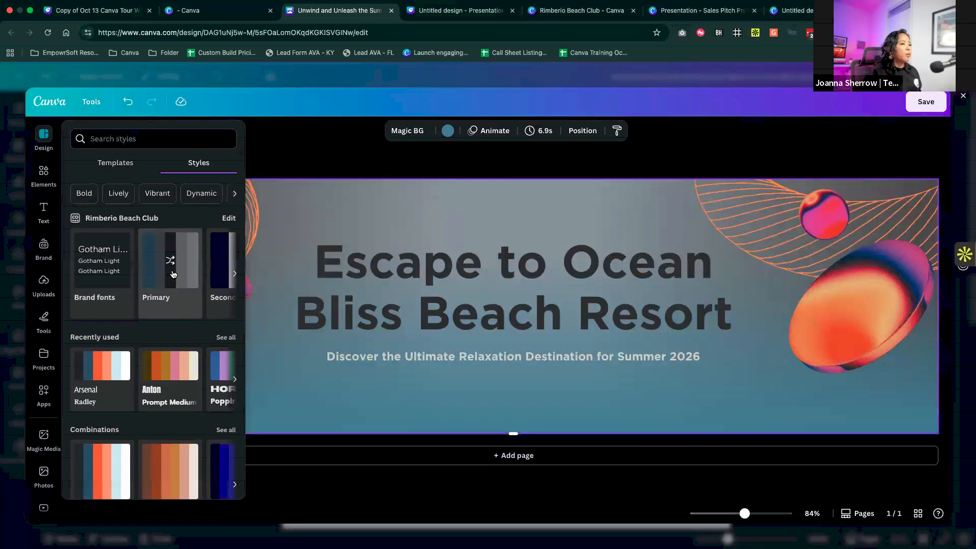
- Delete the orange line patterns on both sides of the banner and save the banner back to the doc
click(571, 258)
click(826, 209)
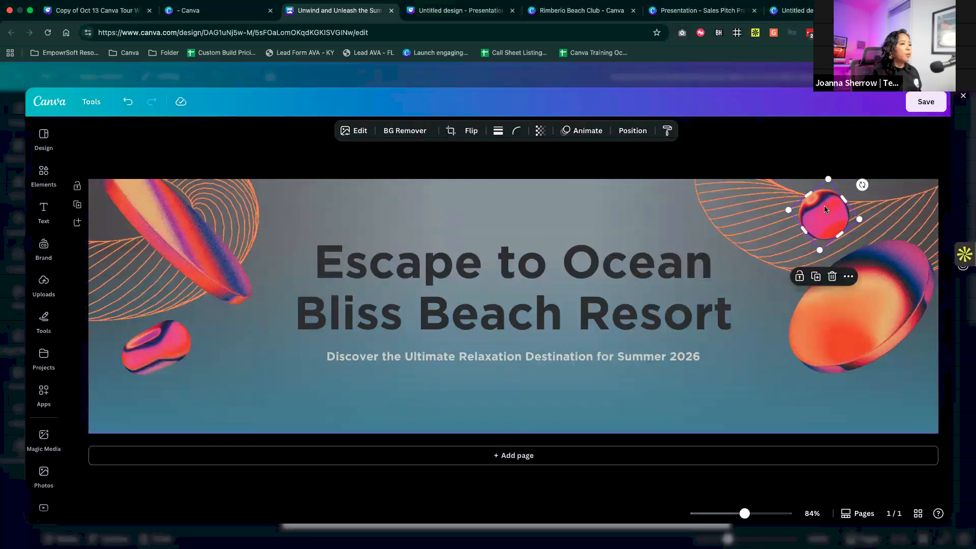
click(706, 206)
key(Delete)
click(148, 212)
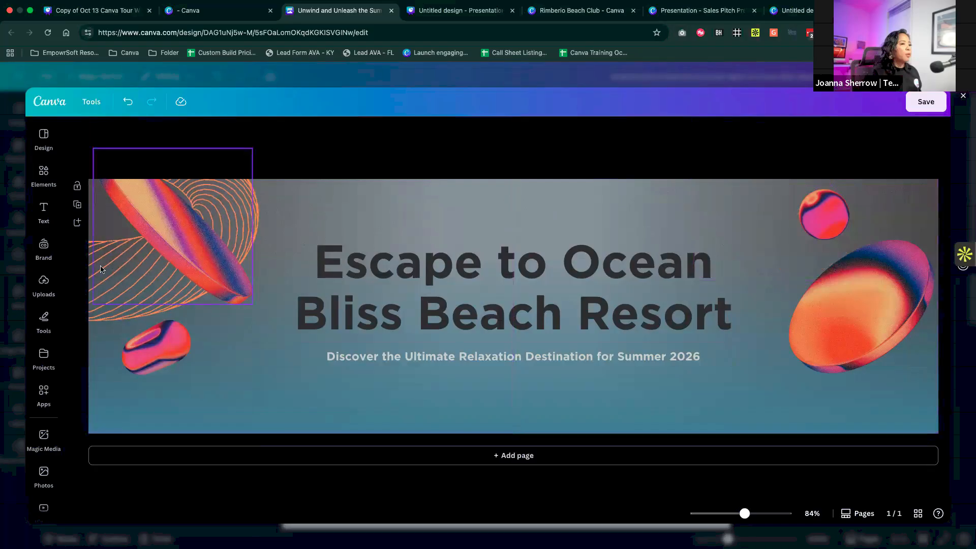
key(Delete)
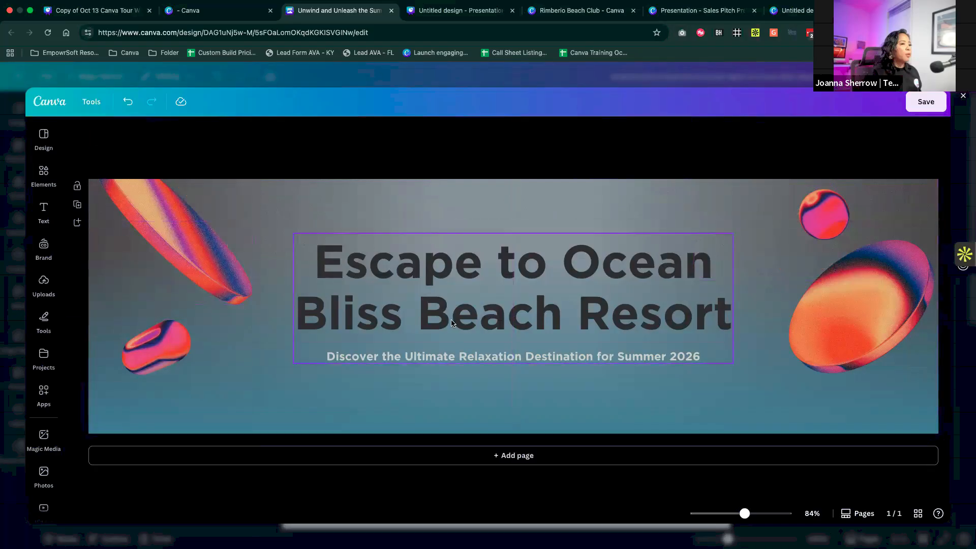
click(448, 323)
click(368, 205)
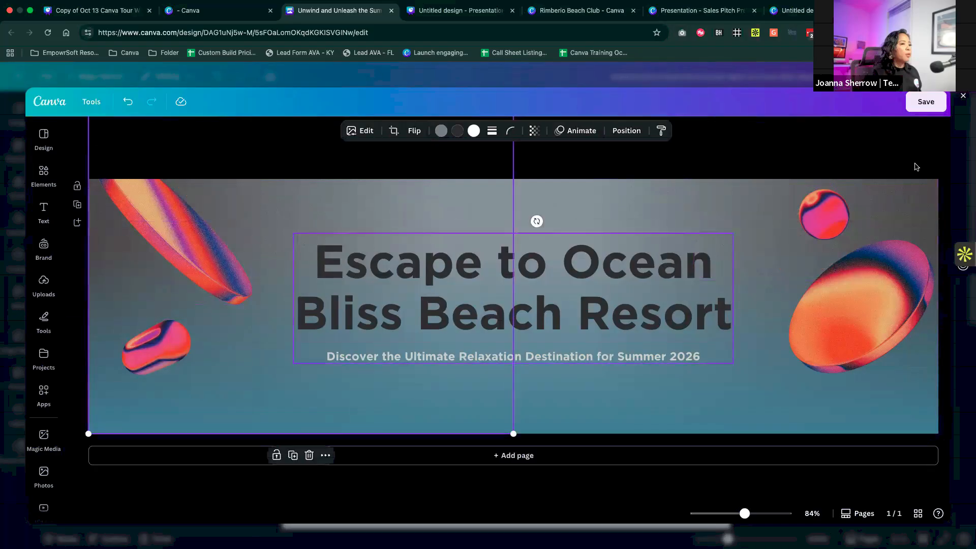
click(937, 103)
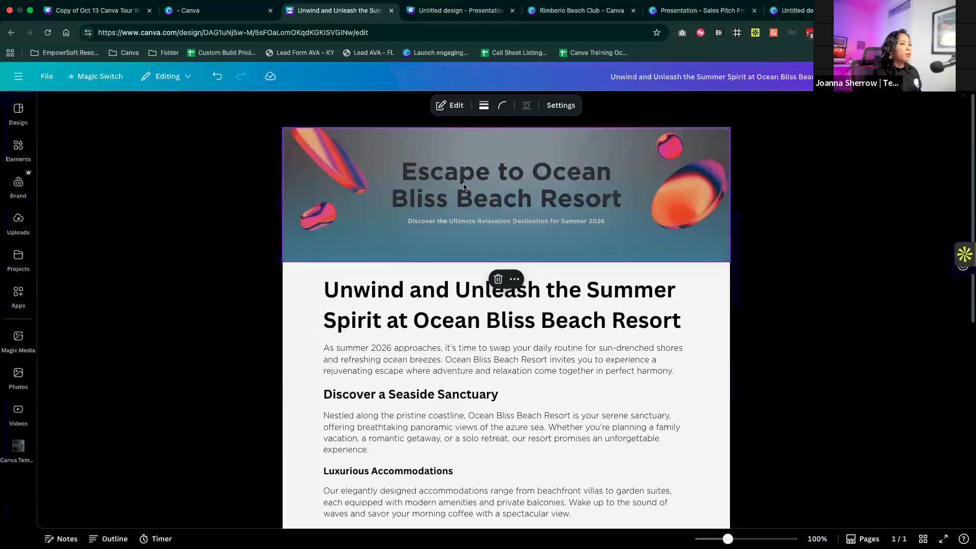
- Look through the items that can be inserted into the doc, starting from the main title heading
click(411, 293)
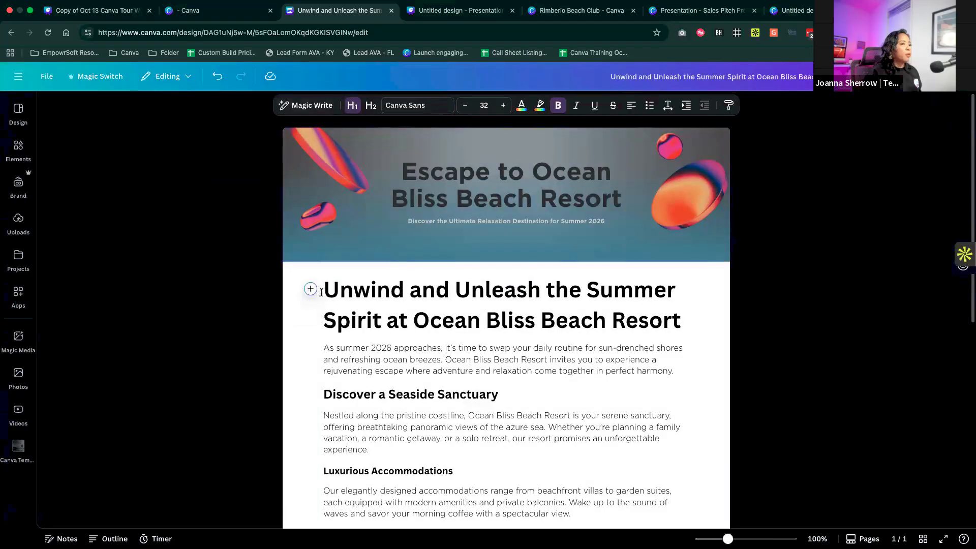
click(310, 289)
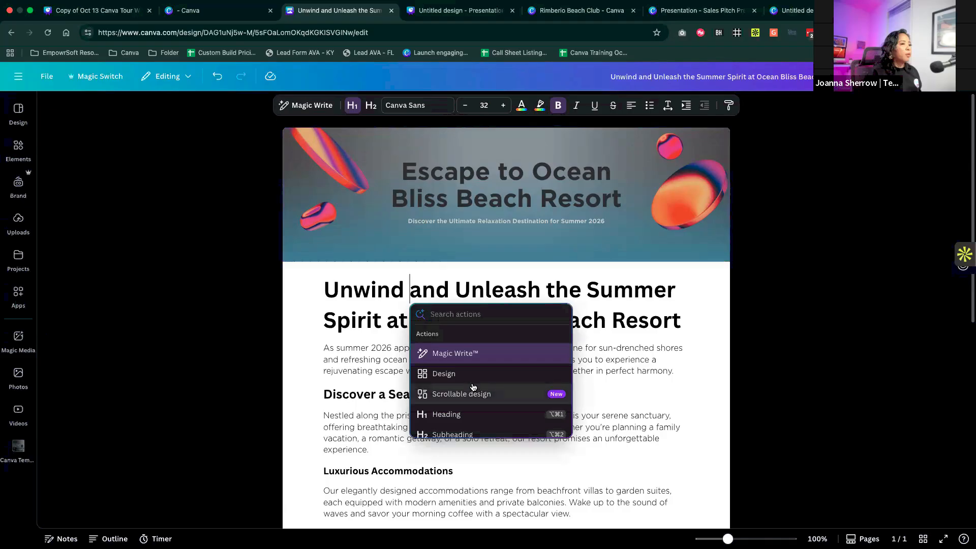
scroll(471, 376, down, 5)
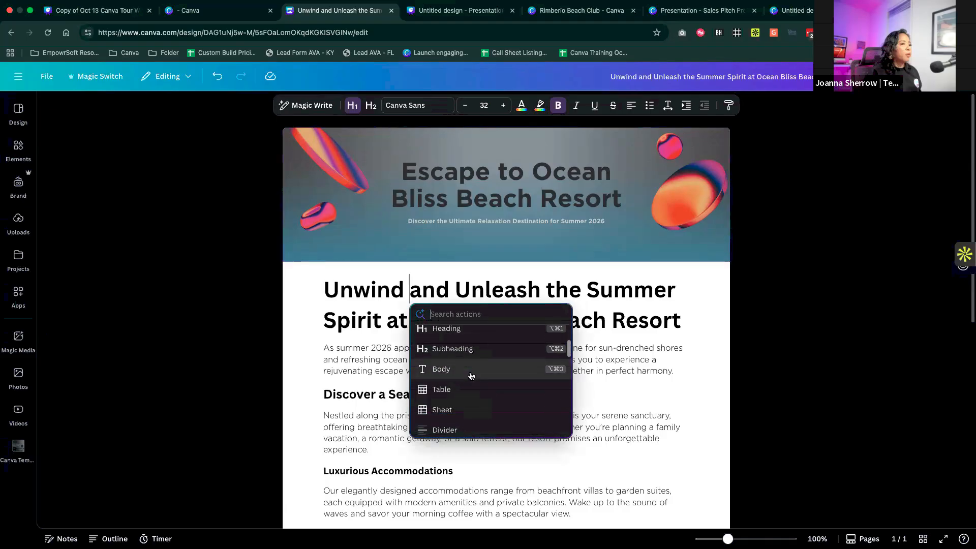
scroll(471, 376, down, 4)
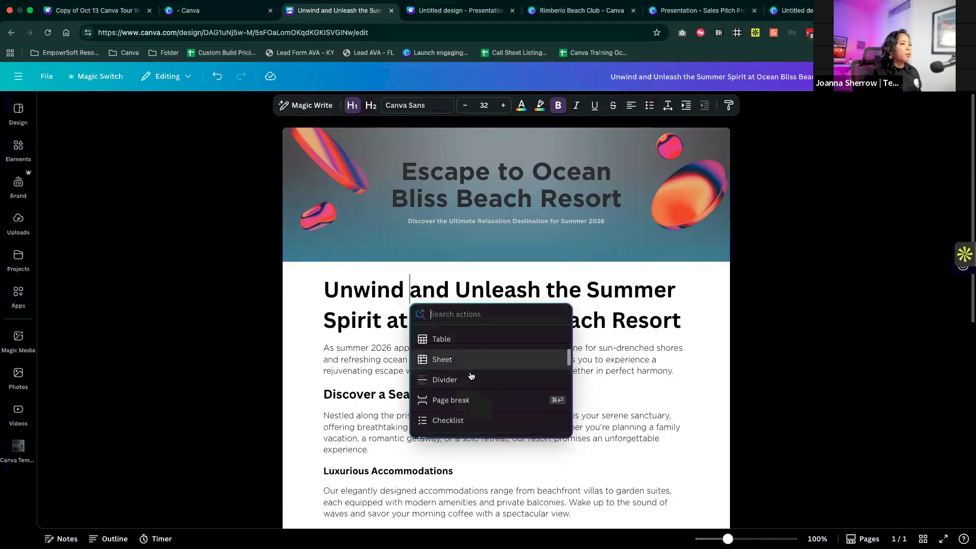
scroll(472, 376, down, 5)
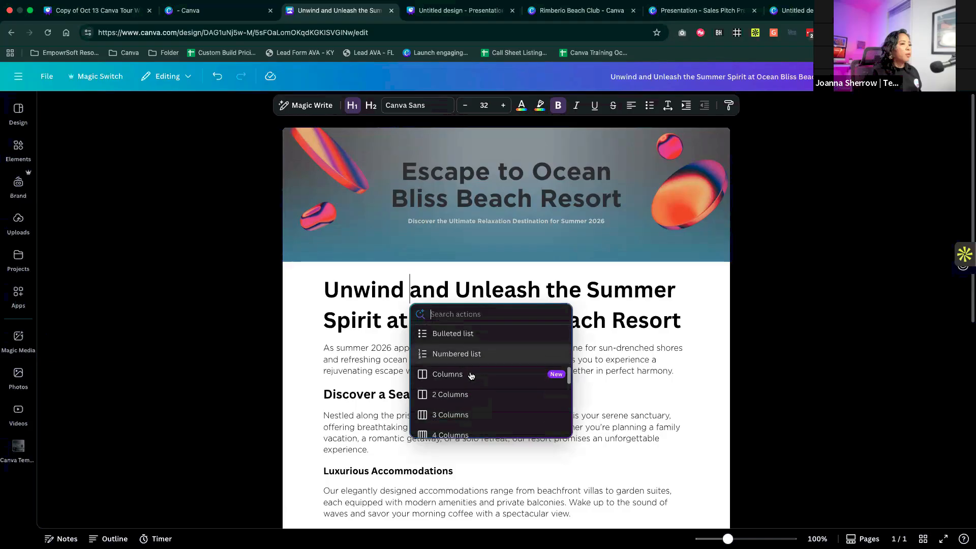
scroll(472, 376, down, 3)
click(362, 416)
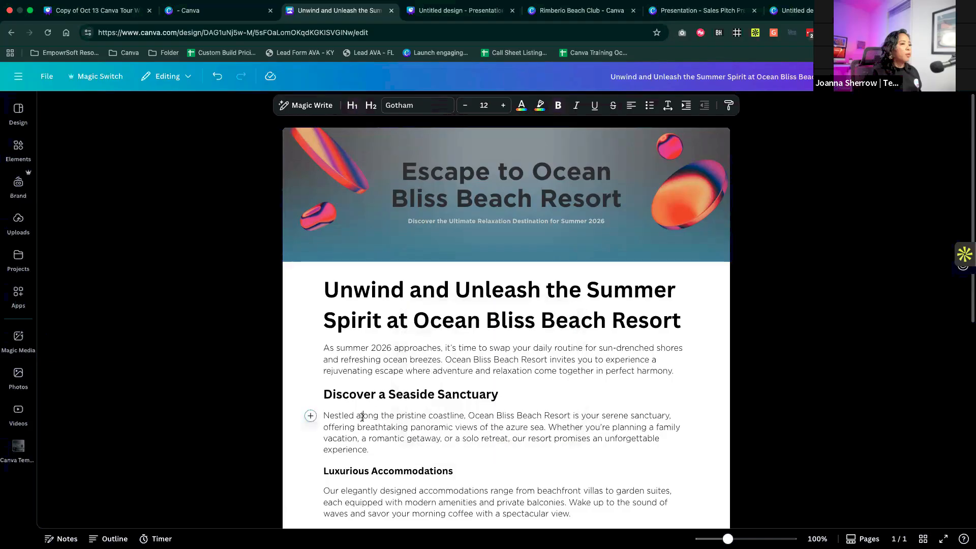
- Insert a table of four columns and one row below the Luxurious Accommodations paragraph
scroll(363, 416, down, 5)
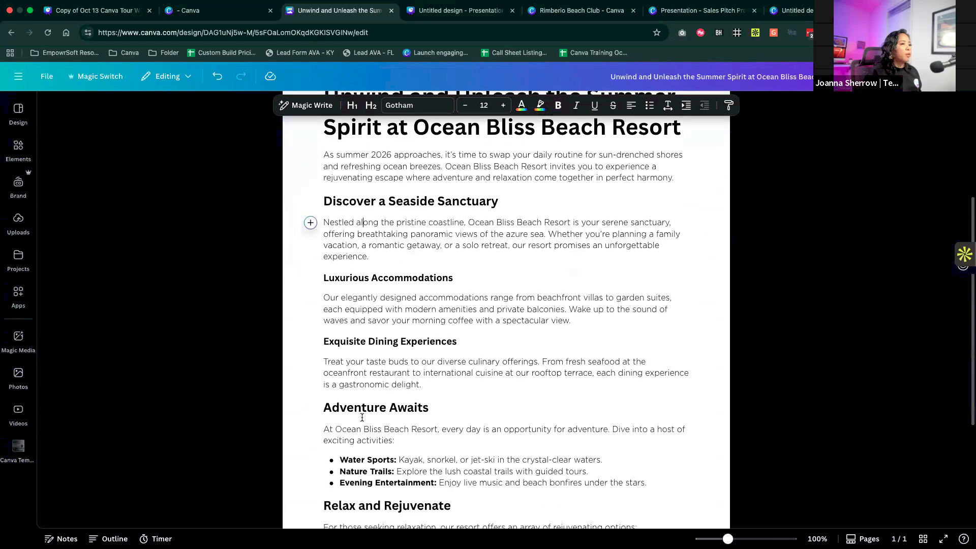
click(585, 298)
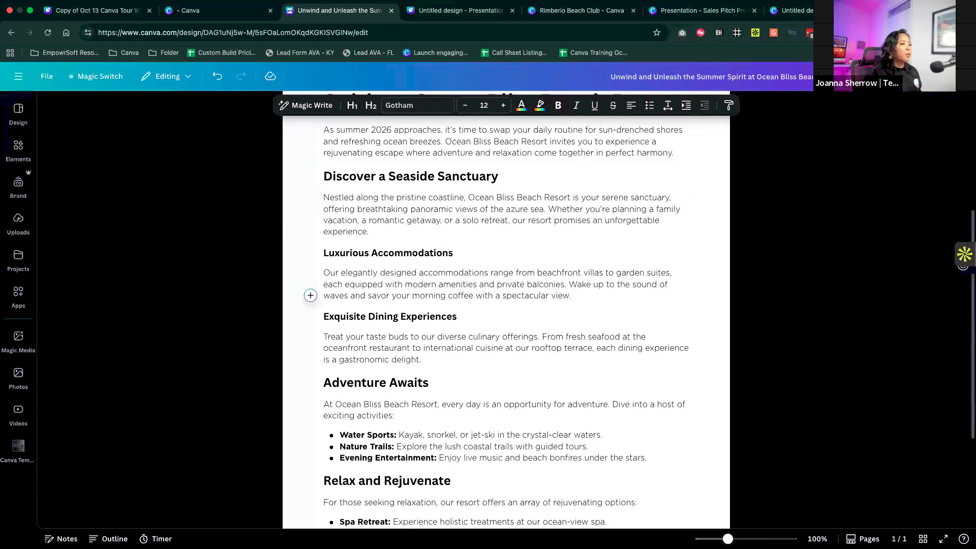
key(Return)
click(310, 316)
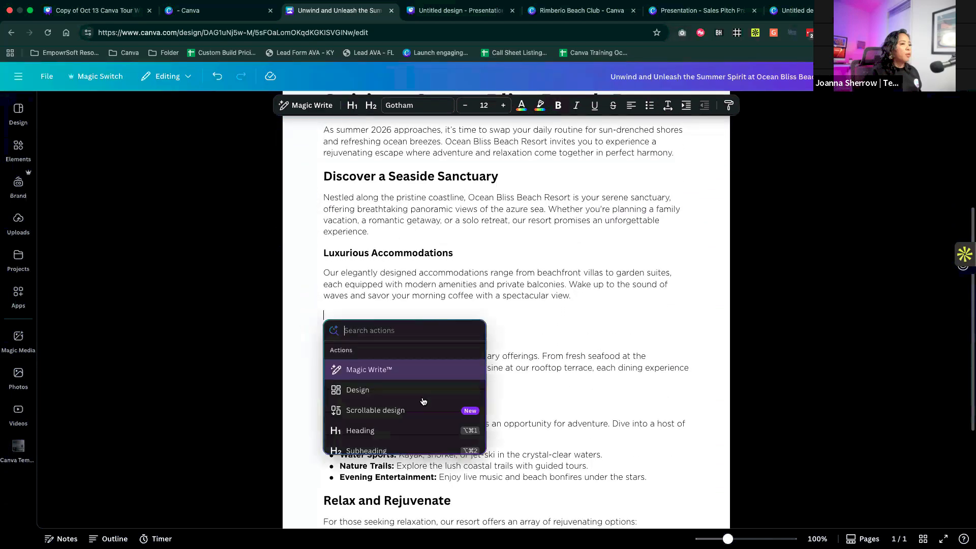
scroll(410, 411, down, 3)
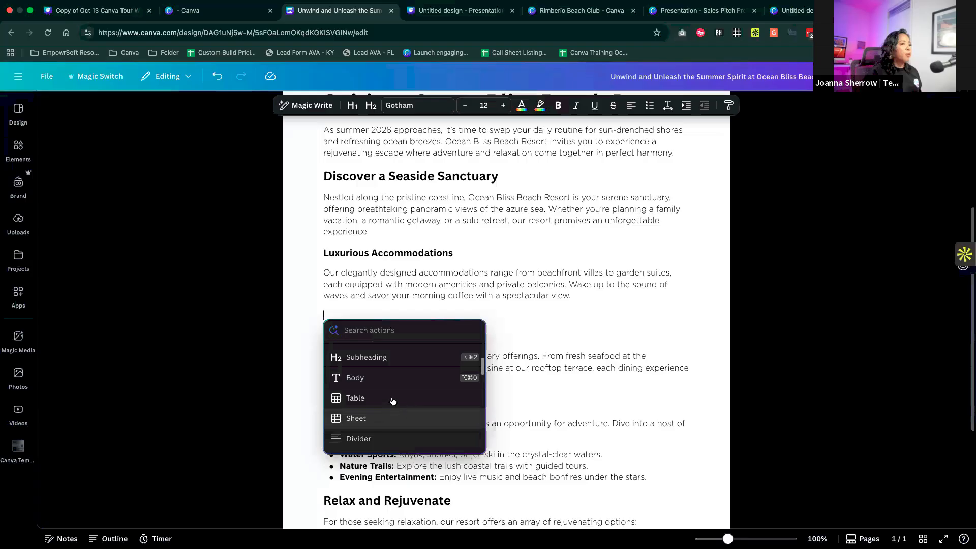
click(392, 402)
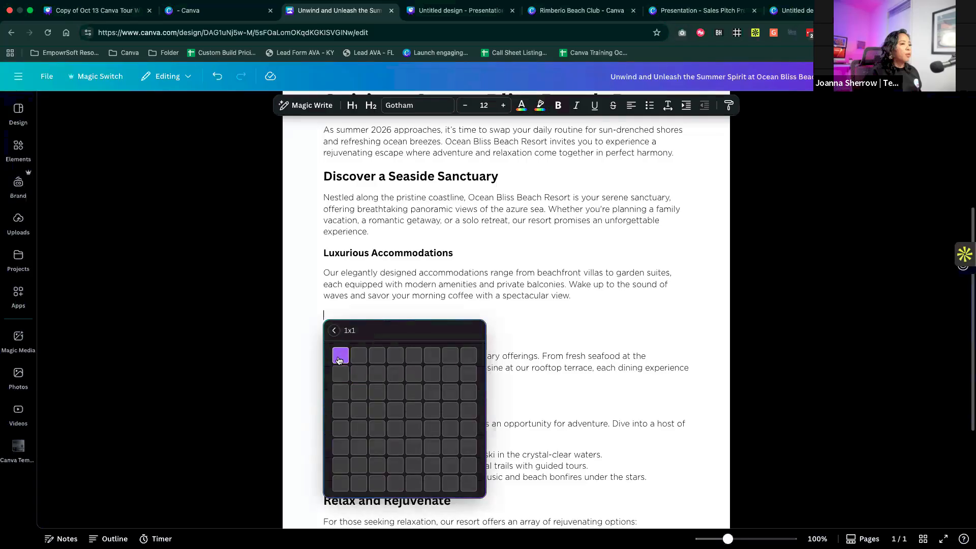
click(395, 359)
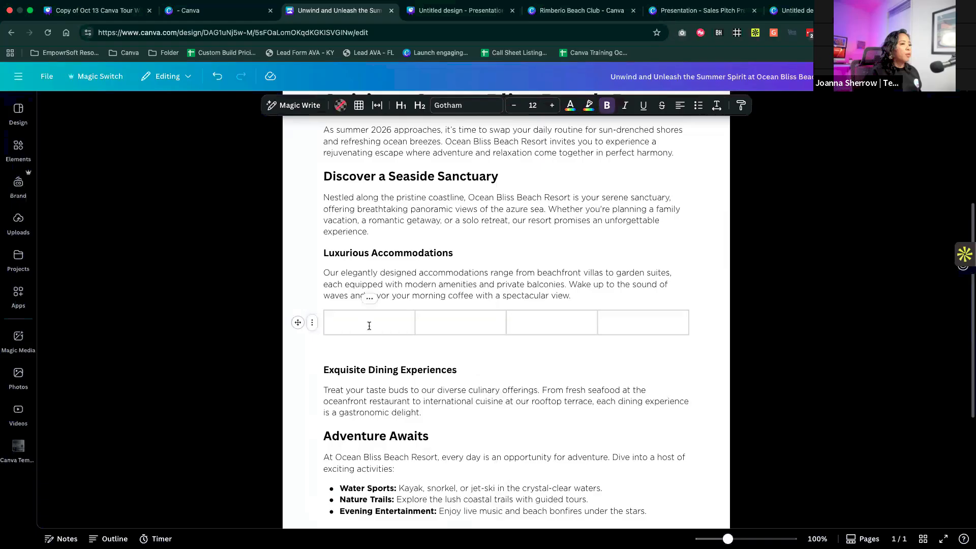
- Label the table's first two header cells "Name of Room" and "Description"
text(Name of)
text( Room)
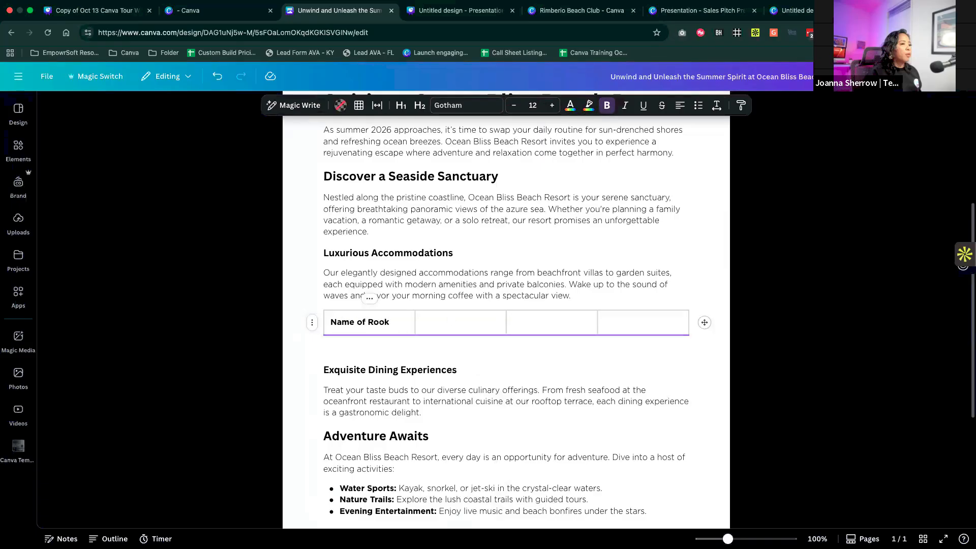
click(456, 325)
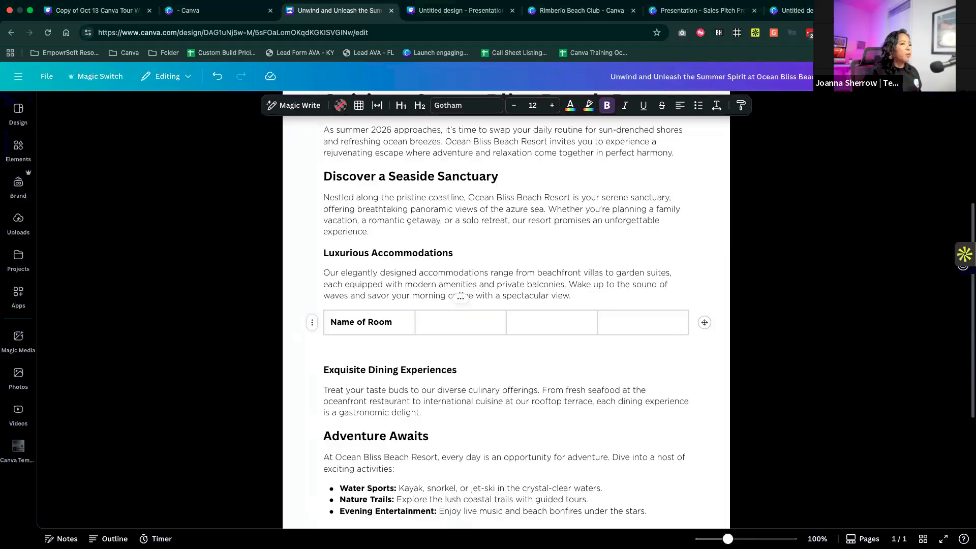
text(Description)
- Label the table's last two header cells "Number of Beds" and "Price"
click(540, 322)
text(Number)
key(BackSpace)
key(BackSpace)
key(BackSpace)
text(r of Bes)
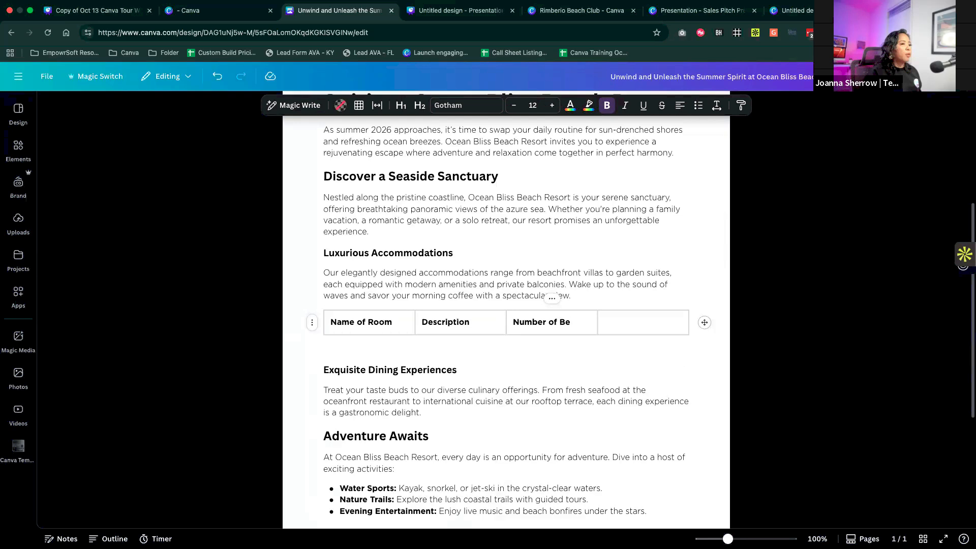
click(645, 327)
key(BackSpace)
key(BackSpace)
key(BackSpace)
text(ri)
- Add two empty rows beneath the table's header row and look at the options for the last row
click(312, 327)
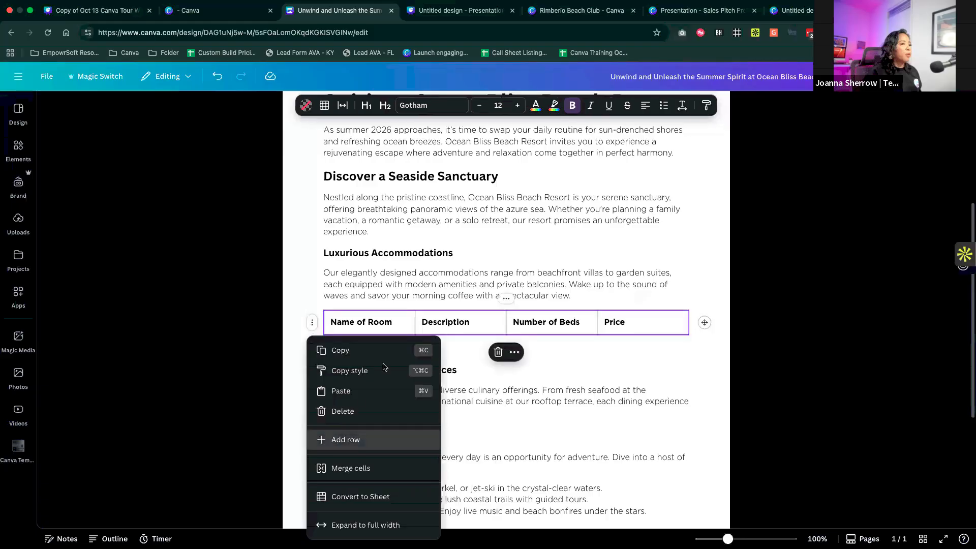
click(330, 439)
click(327, 352)
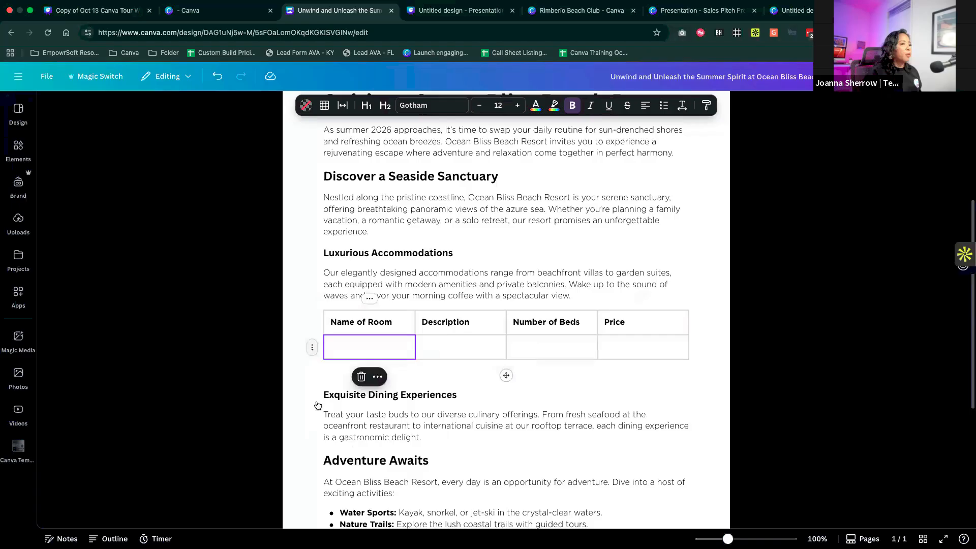
click(312, 349)
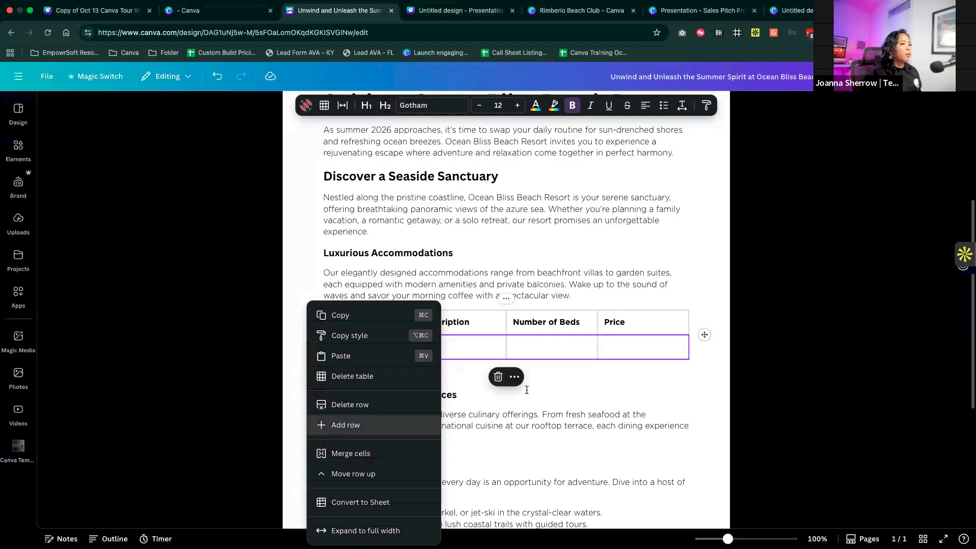
click(321, 427)
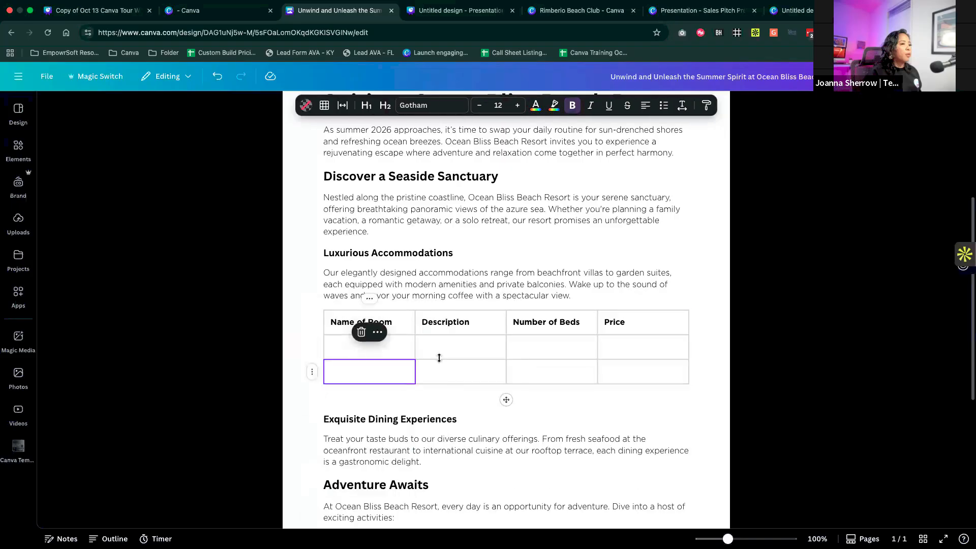
click(427, 380)
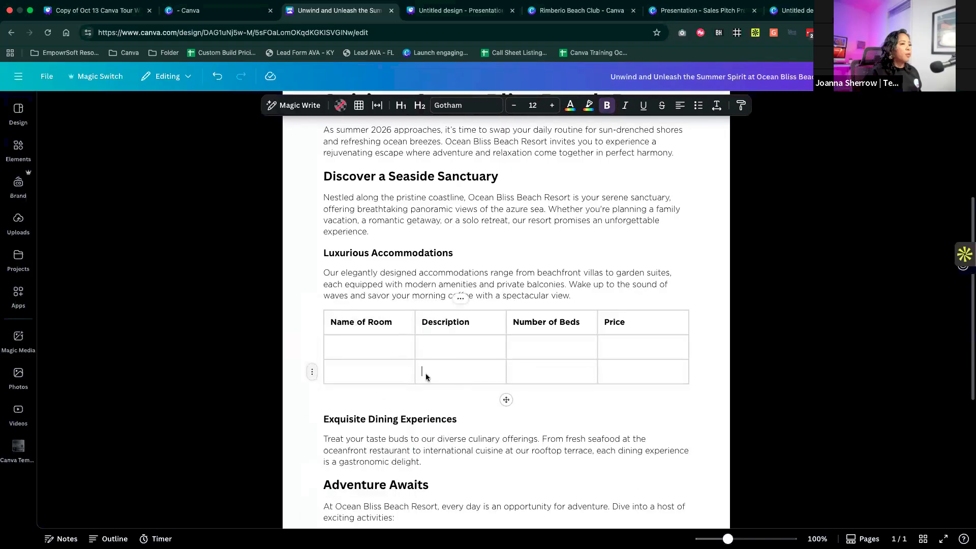
click(312, 373)
right_click(318, 380)
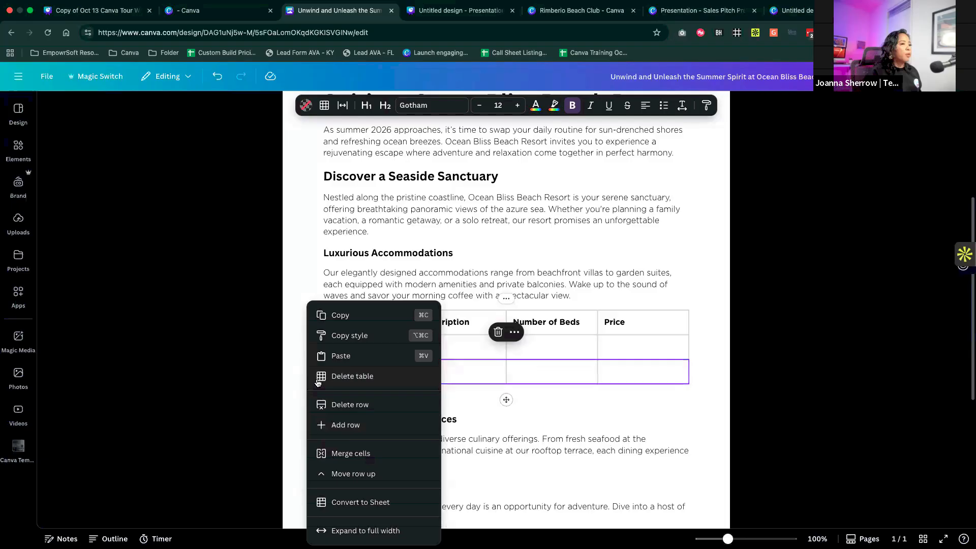
- Insert a design below the table using the Travel To-do List banner template found by searching for "beach", and save it to the doc
click(343, 401)
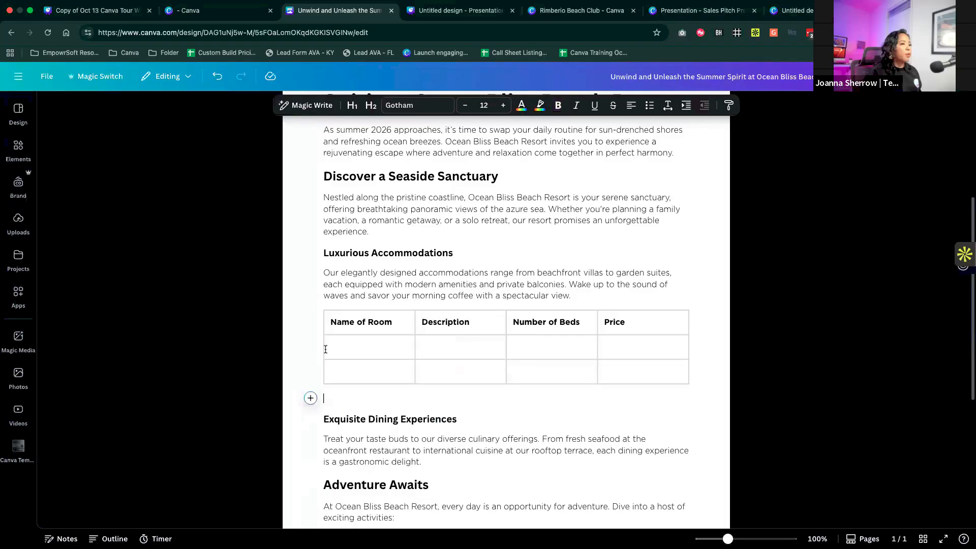
click(311, 400)
click(356, 468)
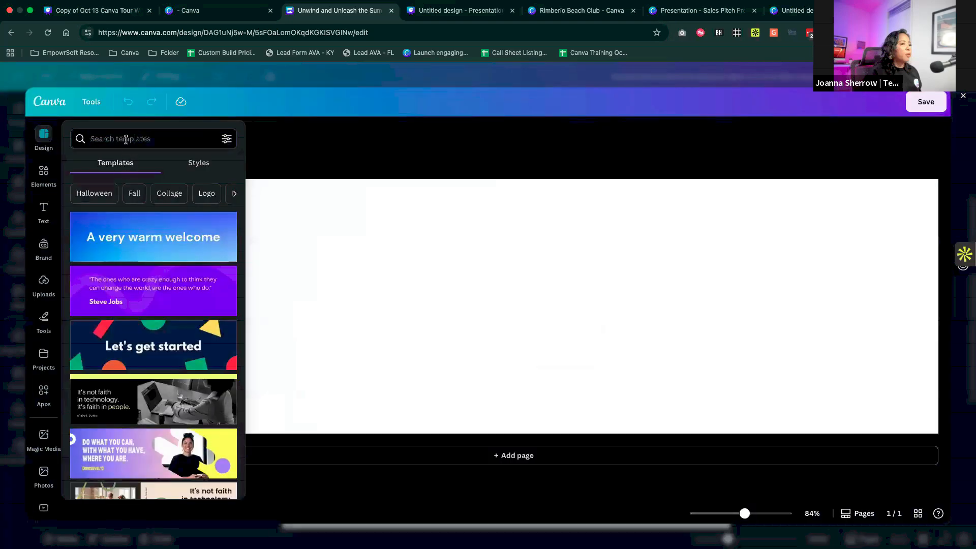
click(126, 140)
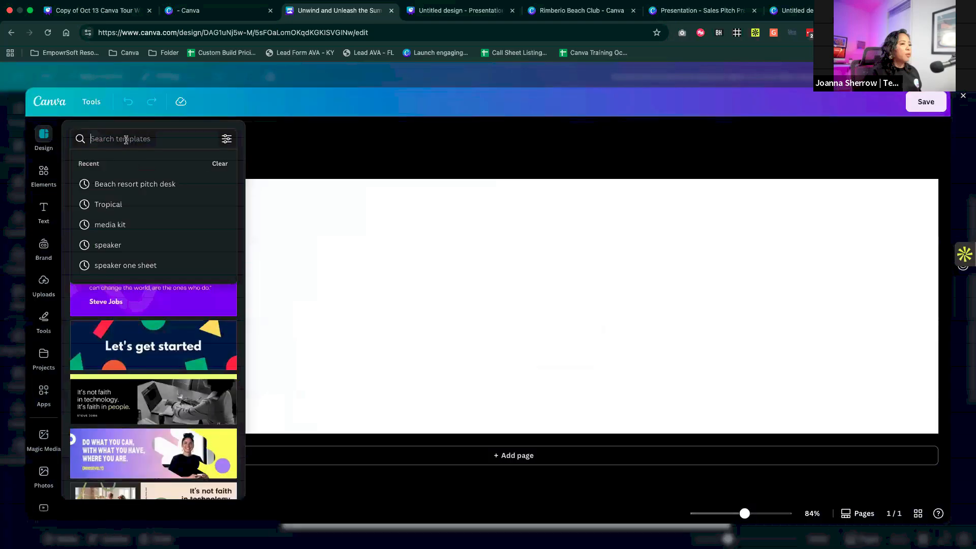
text(beach)
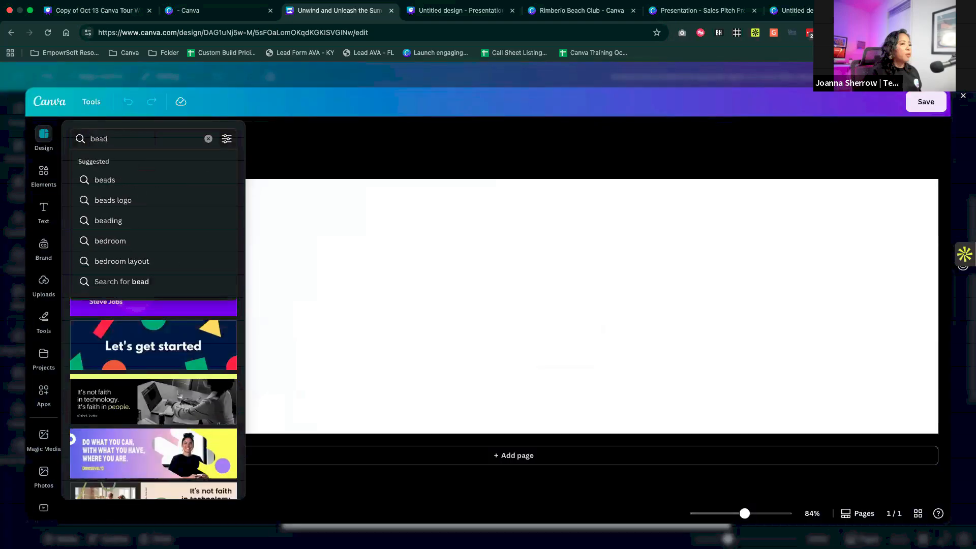
key(Return)
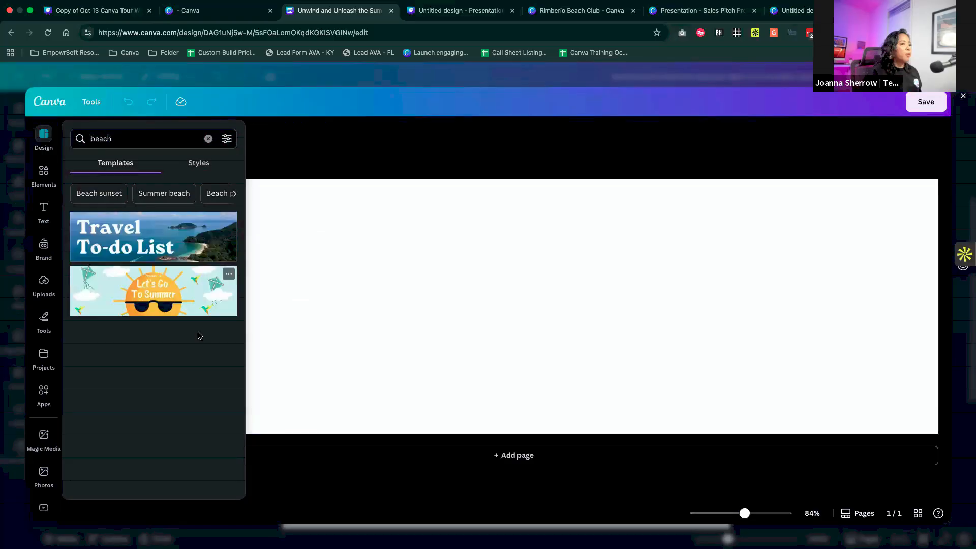
click(174, 232)
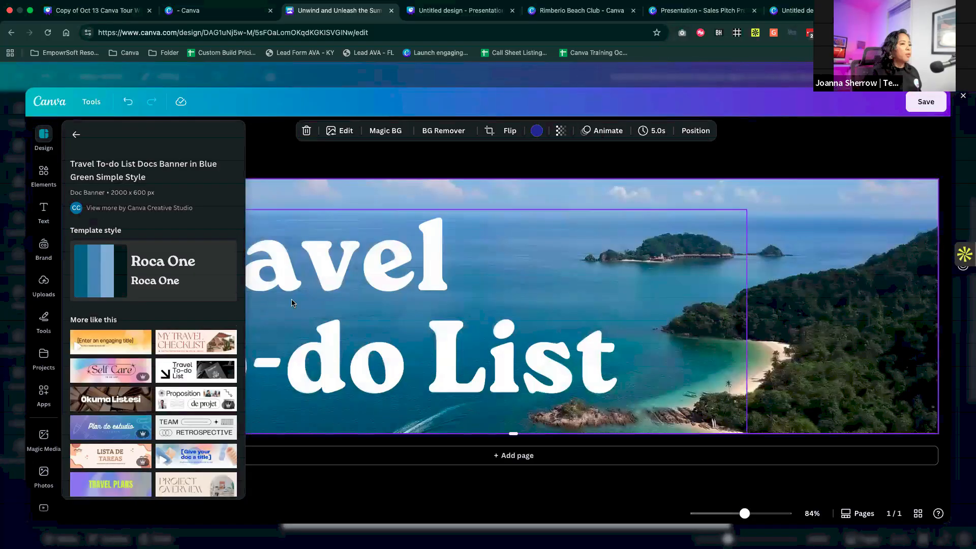
click(925, 102)
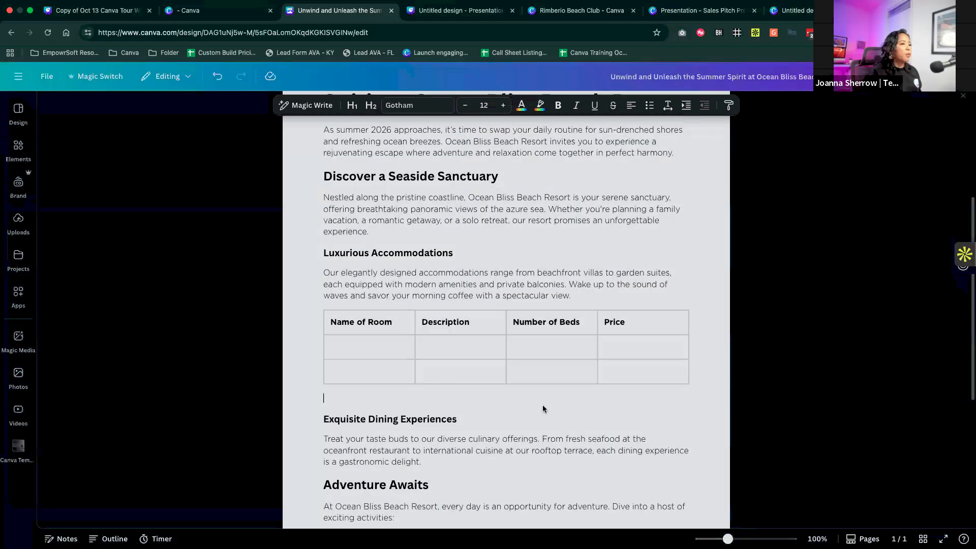
- Expand the inserted Travel To-do List banner to the full width of the page
click(740, 461)
click(669, 457)
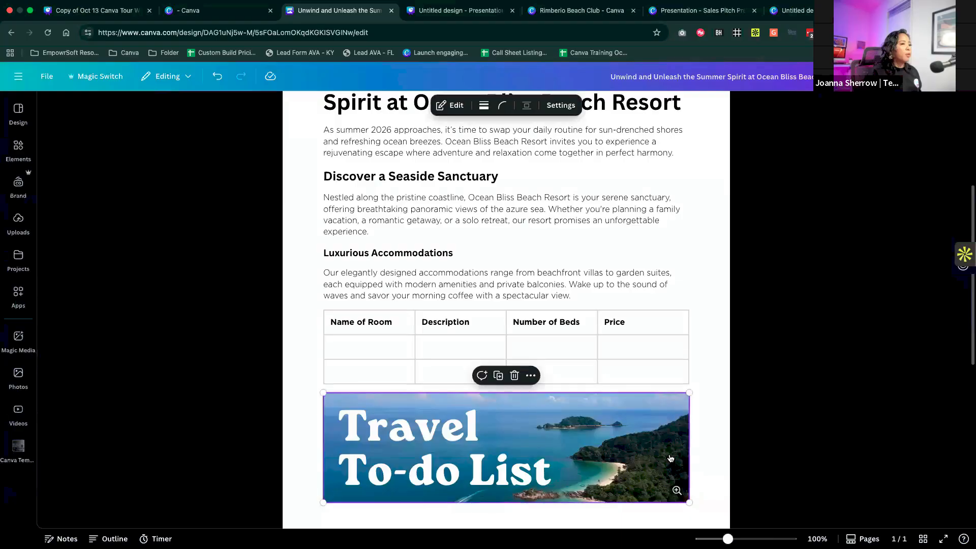
right_click(671, 458)
click(684, 454)
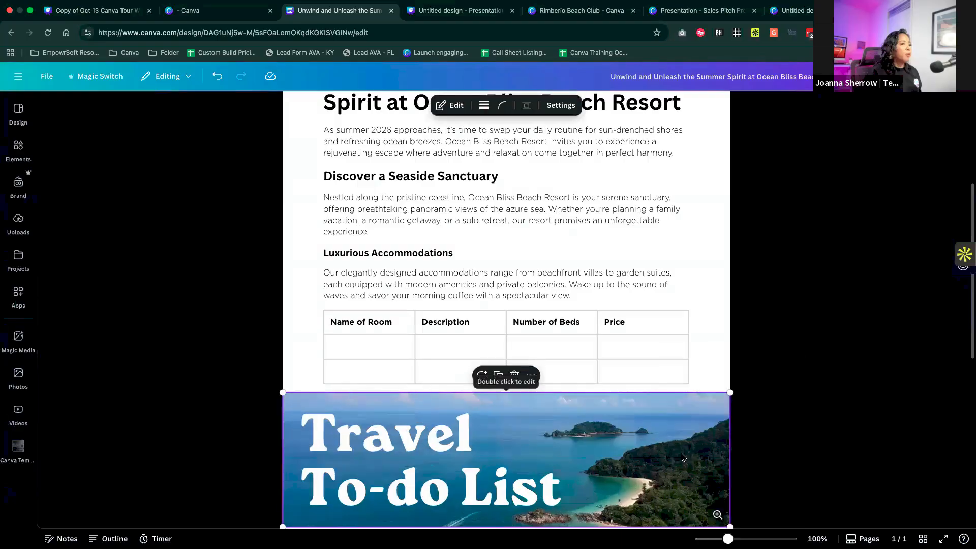
click(793, 421)
- Insert a divider line directly above the Exquisite Dining Experiences heading
scroll(536, 404, down, 3)
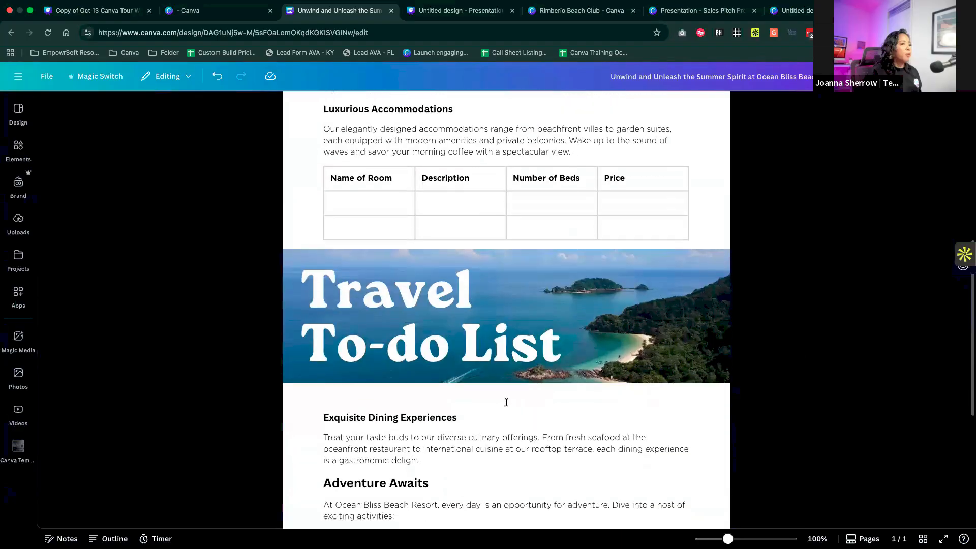
scroll(507, 402, down, 1)
click(311, 411)
click(312, 411)
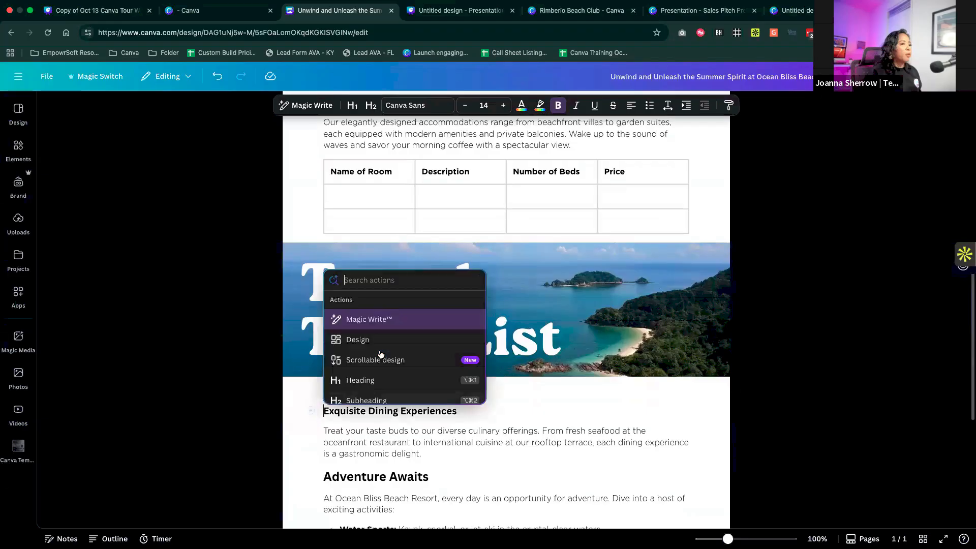
scroll(379, 353, down, 5)
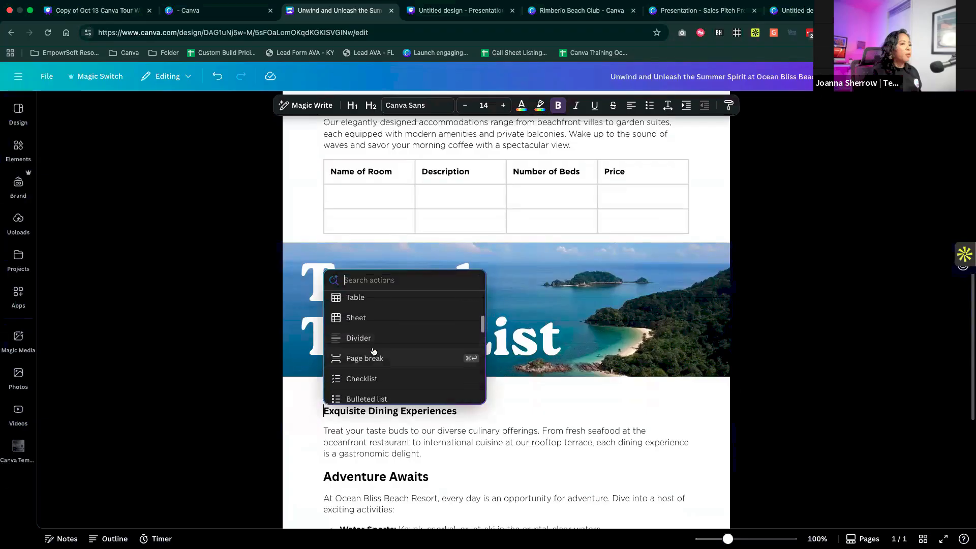
click(370, 338)
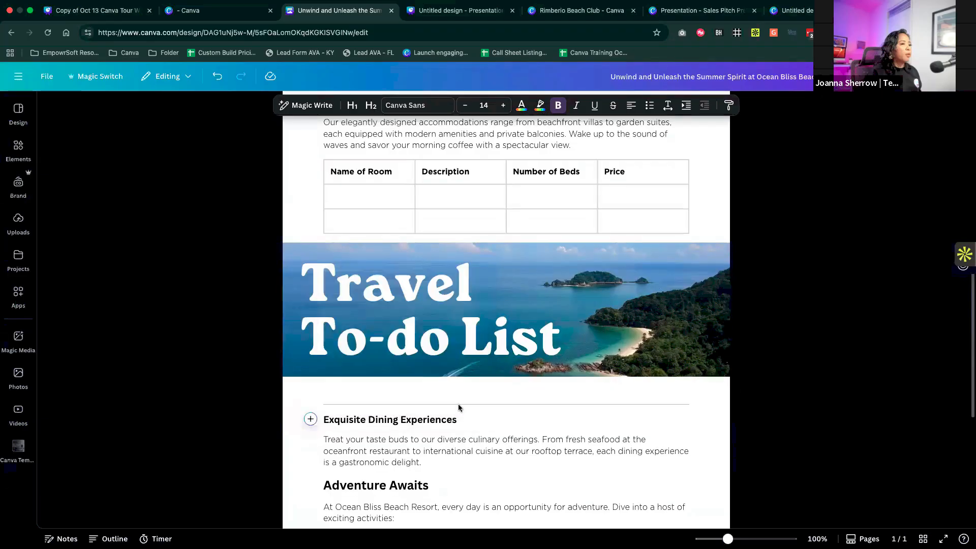
- Insert a page break directly above the Exquisite Dining Experiences heading and check the resulting page layout
click(312, 420)
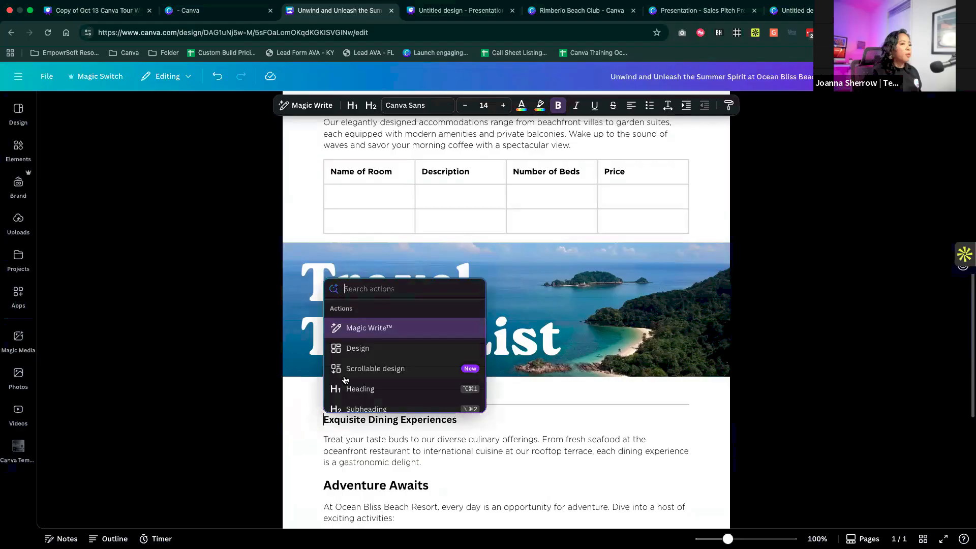
scroll(349, 375, down, 5)
scroll(349, 374, down, 1)
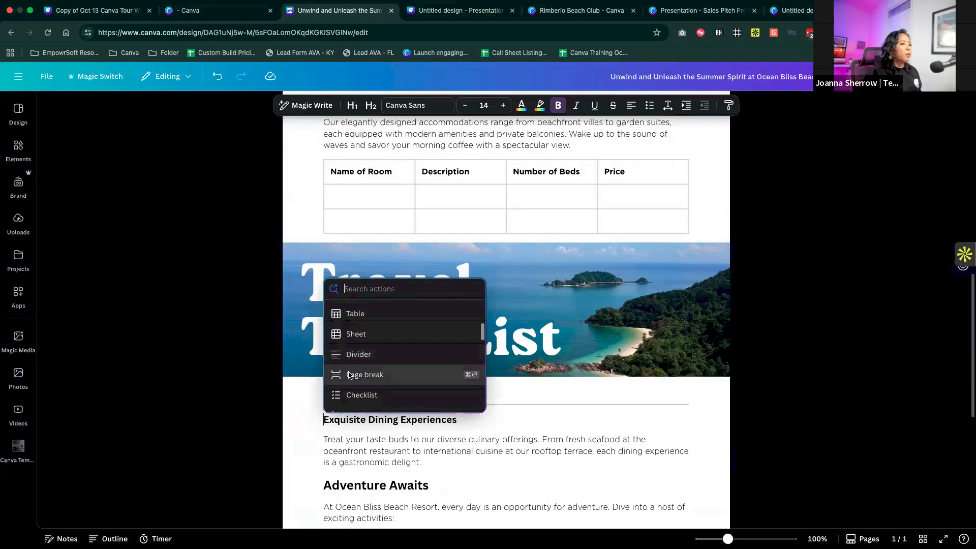
click(349, 375)
scroll(349, 371, down, 5)
scroll(349, 372, up, 12)
scroll(349, 372, down, 2)
scroll(349, 372, down, 1)
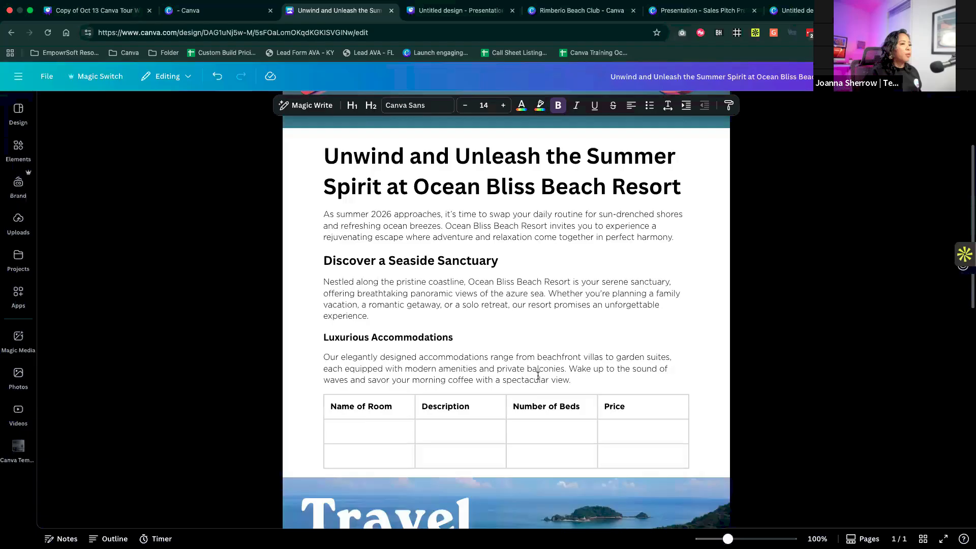
- Add an empty line after the Family Packages bullet and insert a 3 Columns layout there
scroll(538, 388, down, 15)
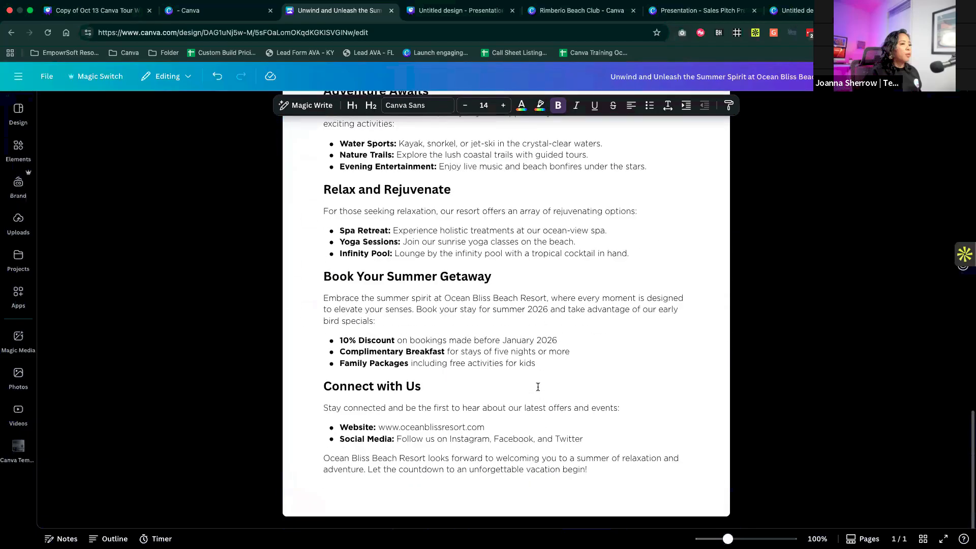
scroll(538, 387, up, 7)
scroll(539, 390, down, 5)
scroll(538, 391, down, 3)
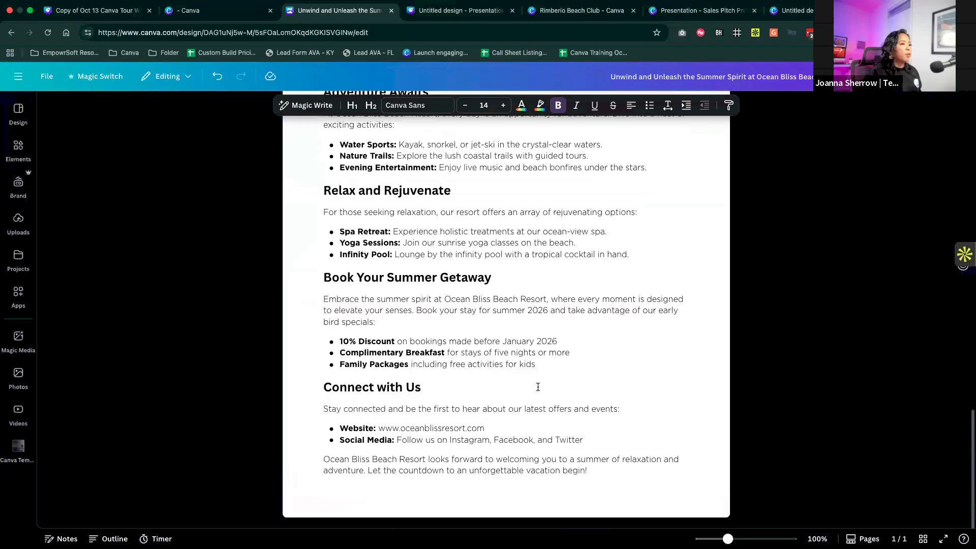
click(551, 366)
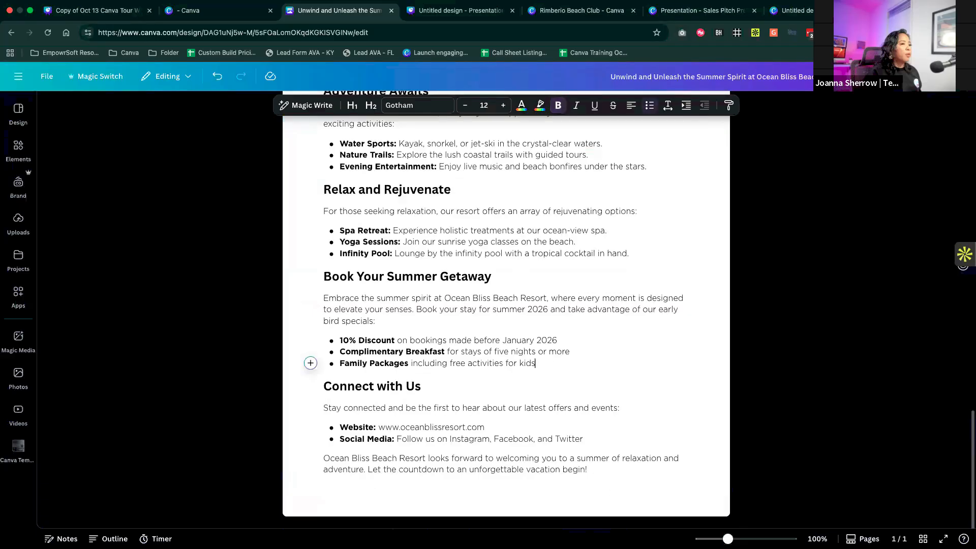
key(Return)
key(Return)
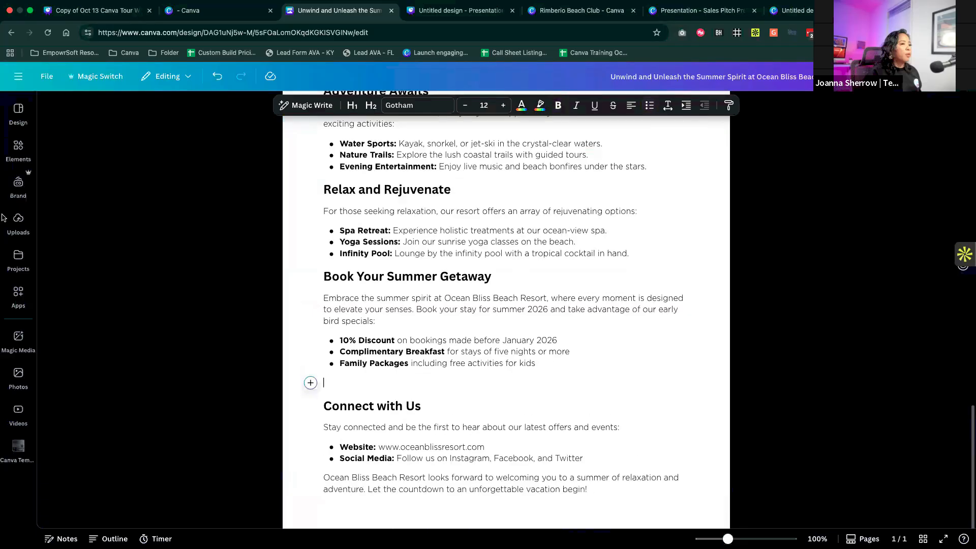
click(311, 383)
scroll(395, 458, down, 1)
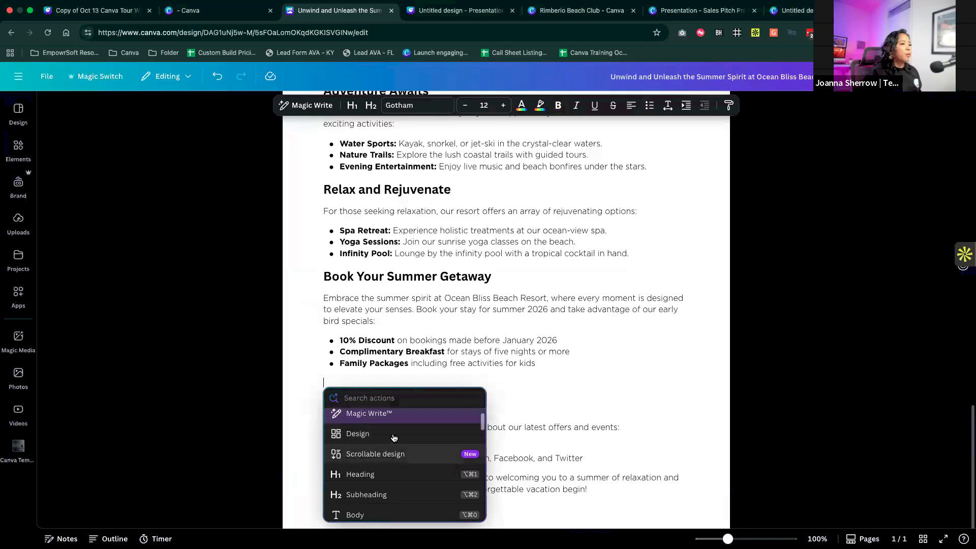
scroll(394, 453, down, 3)
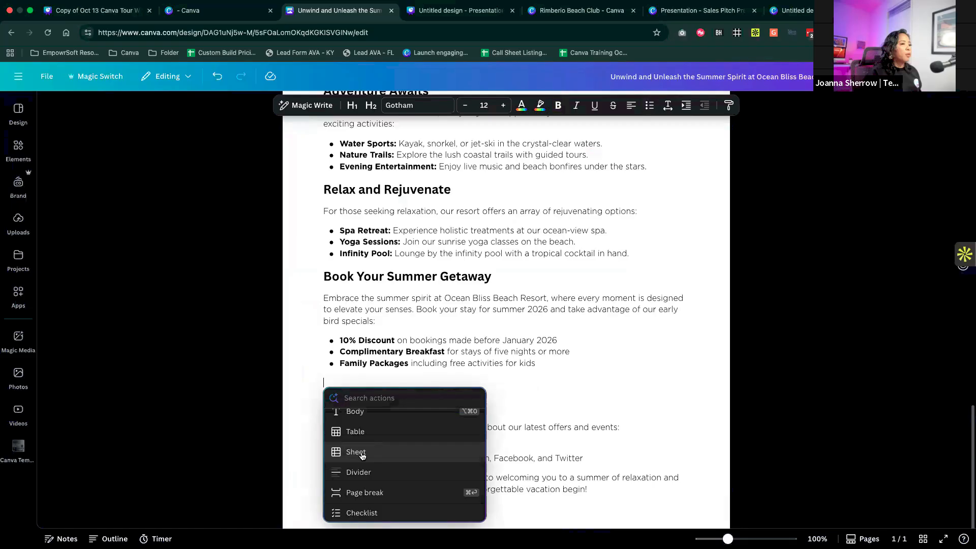
scroll(362, 456, down, 5)
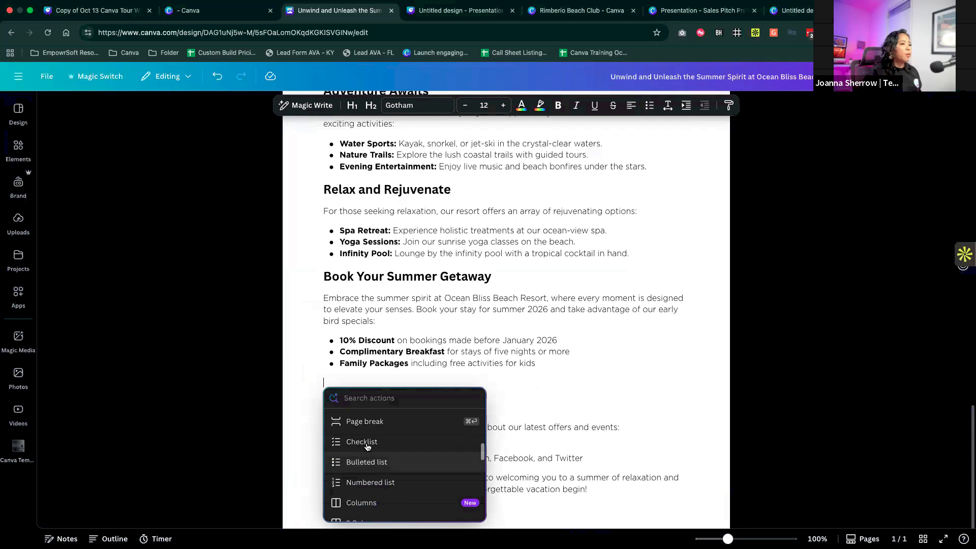
click(367, 446)
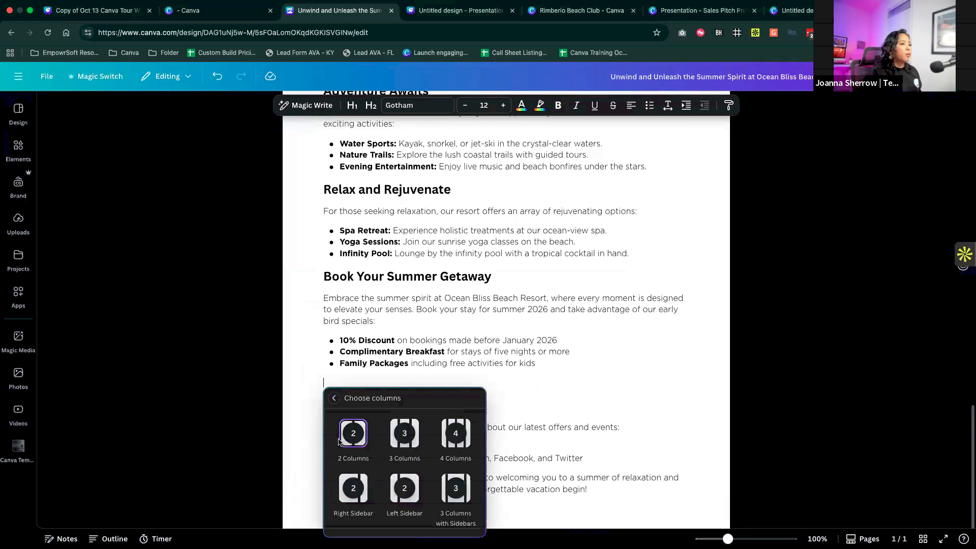
click(403, 439)
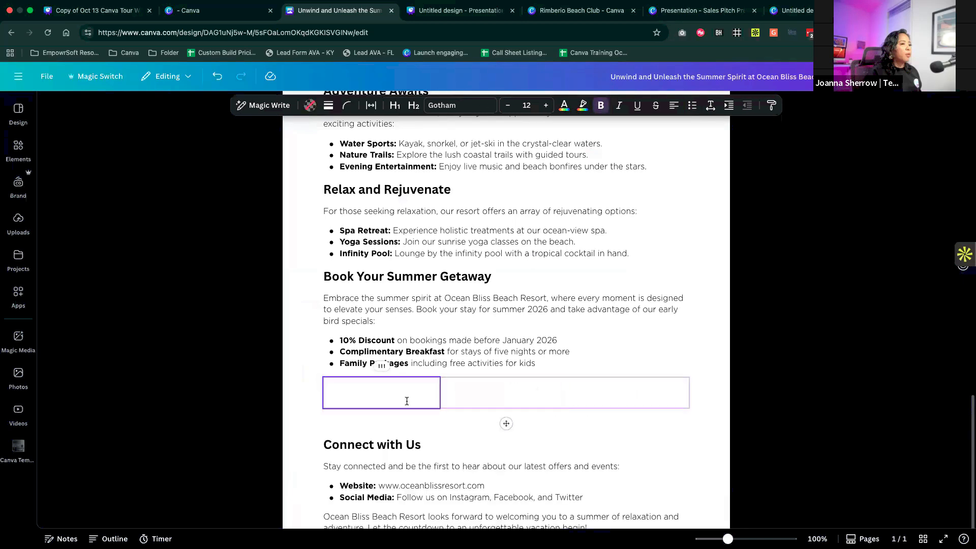
- Go through the three empty columns above Connect with Us and look at the elements available to fill them
click(568, 388)
click(359, 394)
click(18, 149)
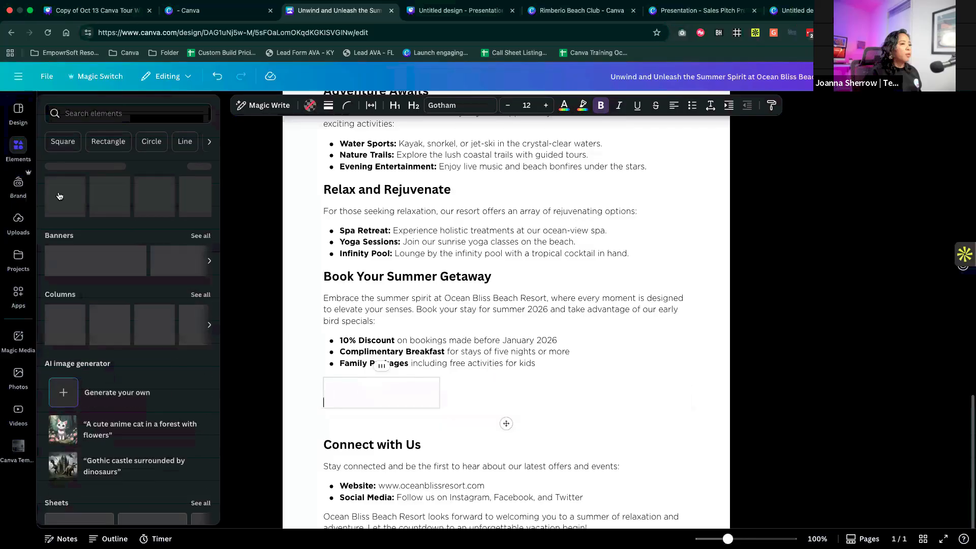
click(403, 394)
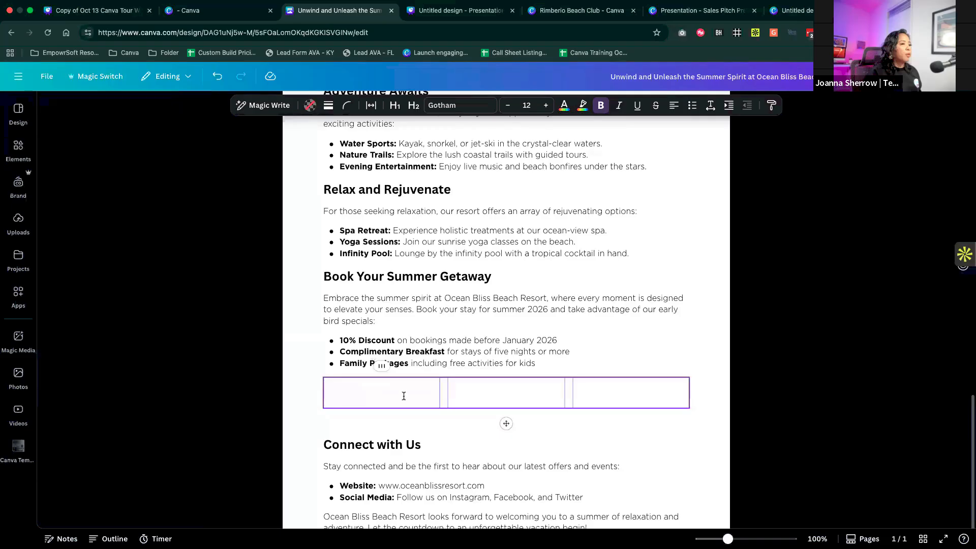
click(508, 391)
click(599, 390)
mouse_move(569, 391)
mouse_down()
mouse_move(512, 396)
mouse_move(514, 405)
mouse_move(599, 398)
mouse_move(570, 398)
mouse_up()
click(448, 445)
- Transform the resort doc into a new doc with Magic Switch using the Presentation outline option, and open the result
scroll(449, 445, down, 2)
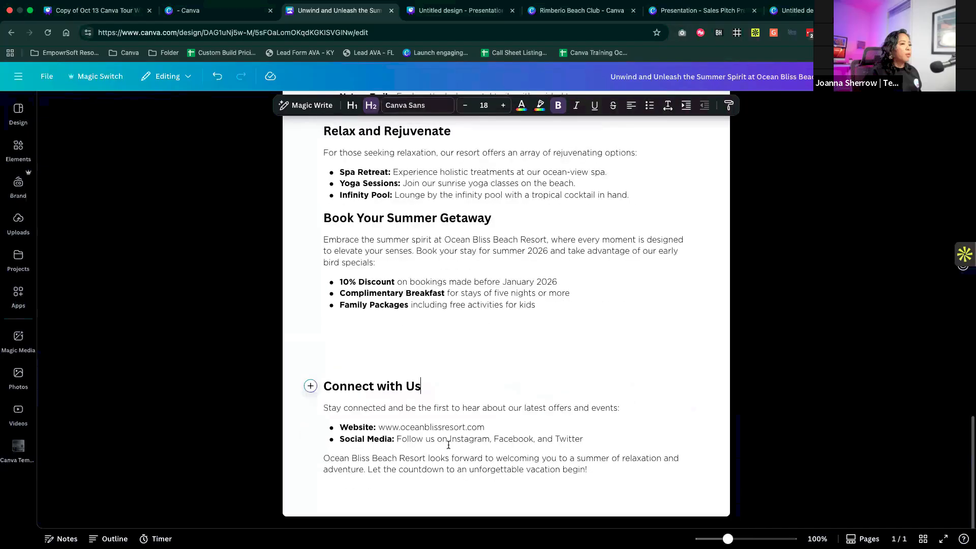
scroll(449, 445, up, 15)
scroll(449, 445, up, 3)
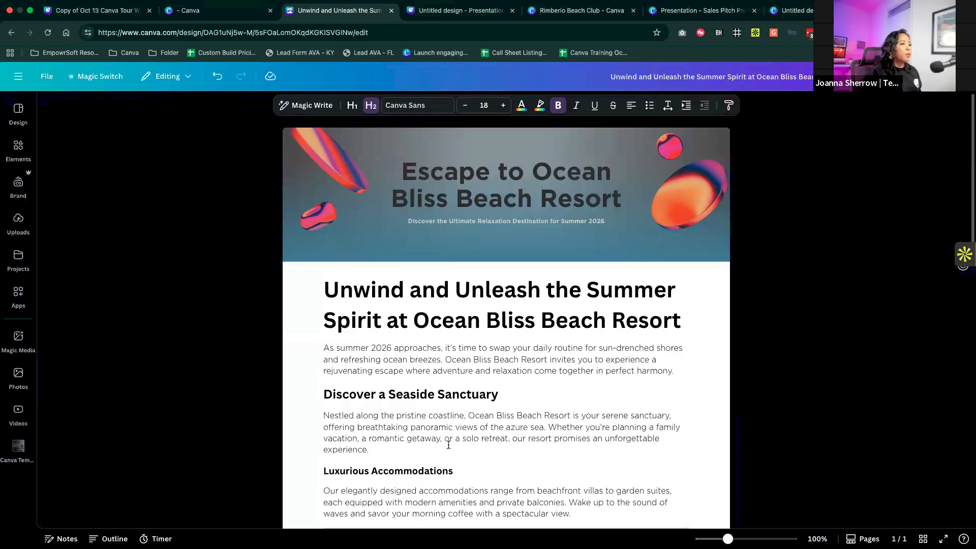
click(112, 77)
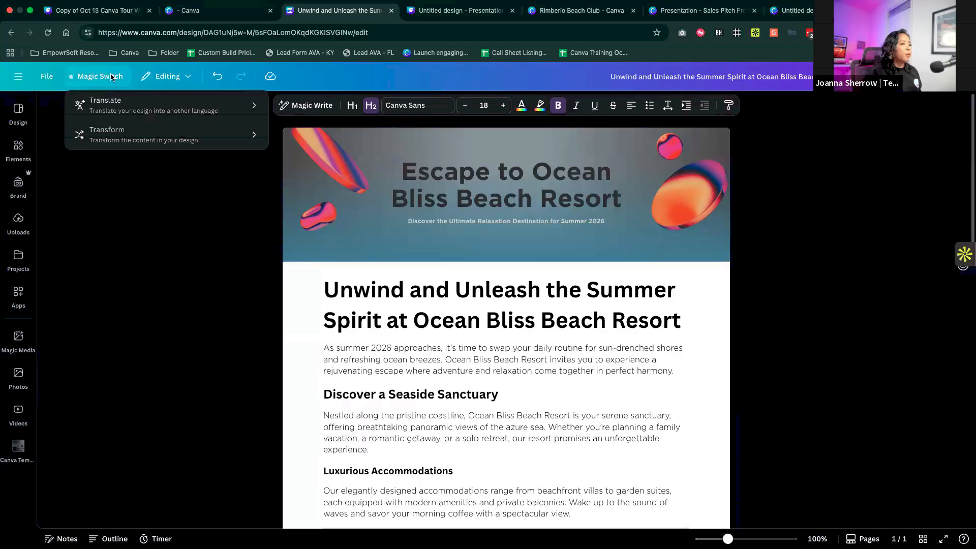
click(158, 141)
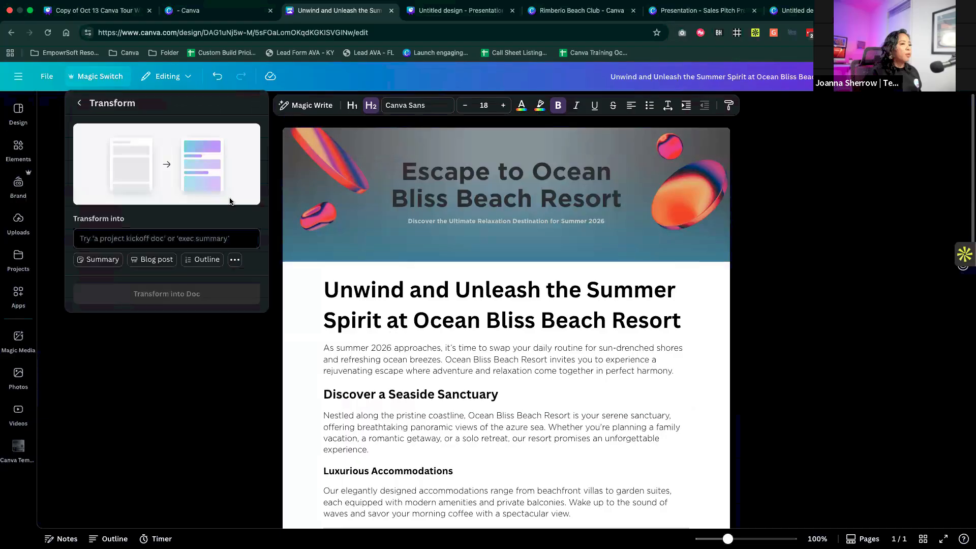
click(234, 260)
scroll(125, 309, down, 1)
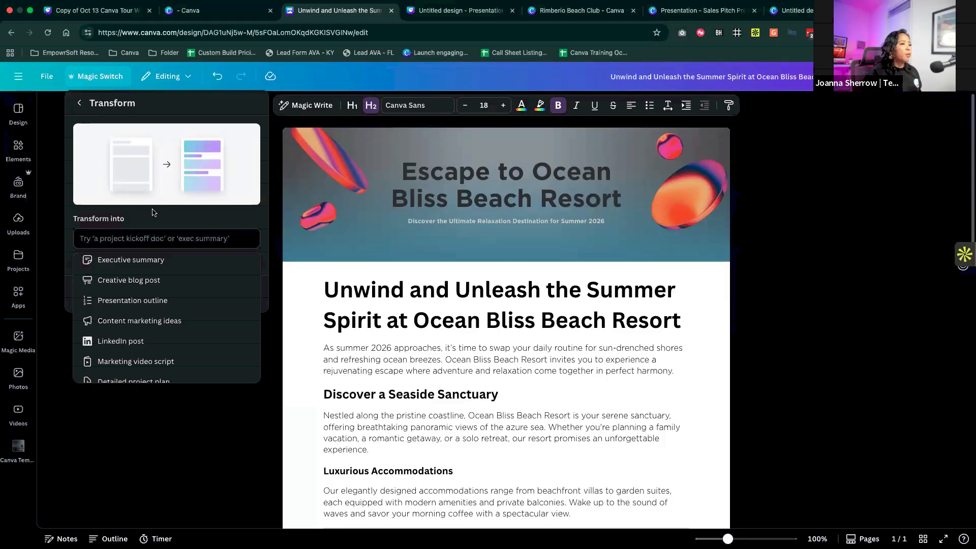
click(147, 304)
click(179, 277)
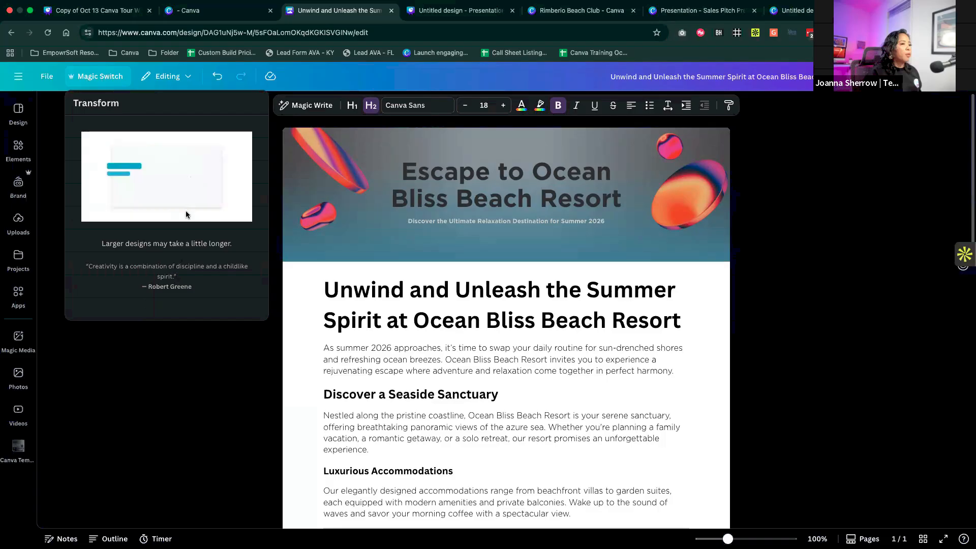
click(183, 190)
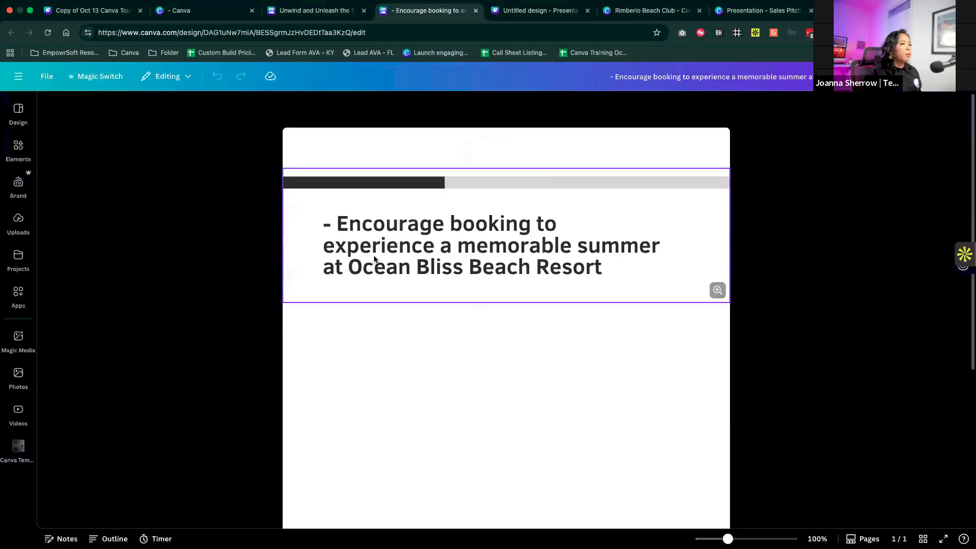
- Reopen the transformed outline doc from the resort doc, return to the resort doc and dismiss the transform result
click(317, 22)
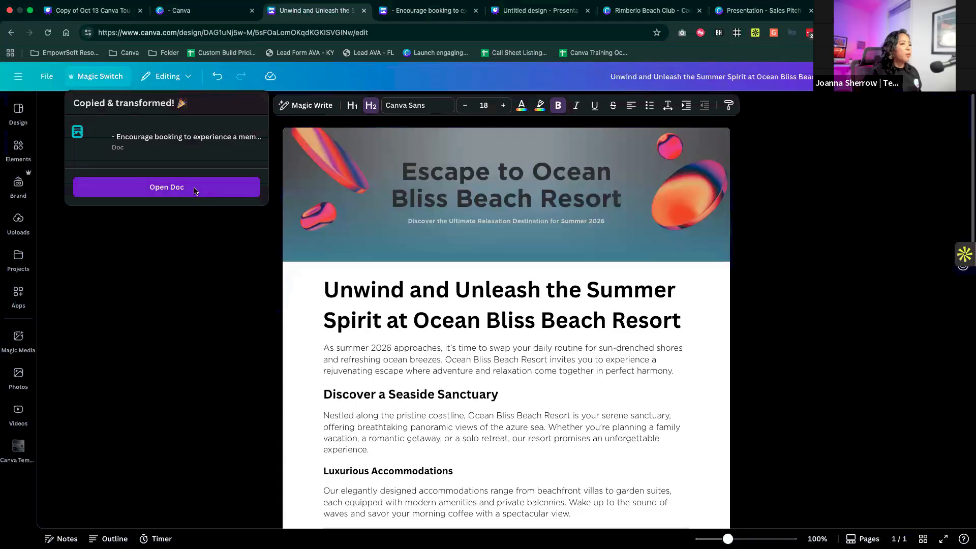
click(194, 190)
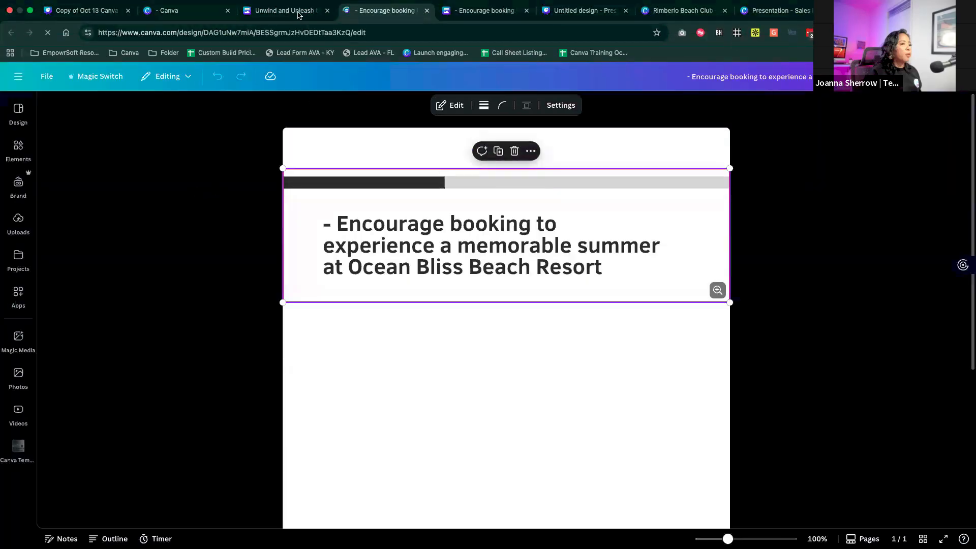
click(299, 11)
click(252, 278)
click(361, 237)
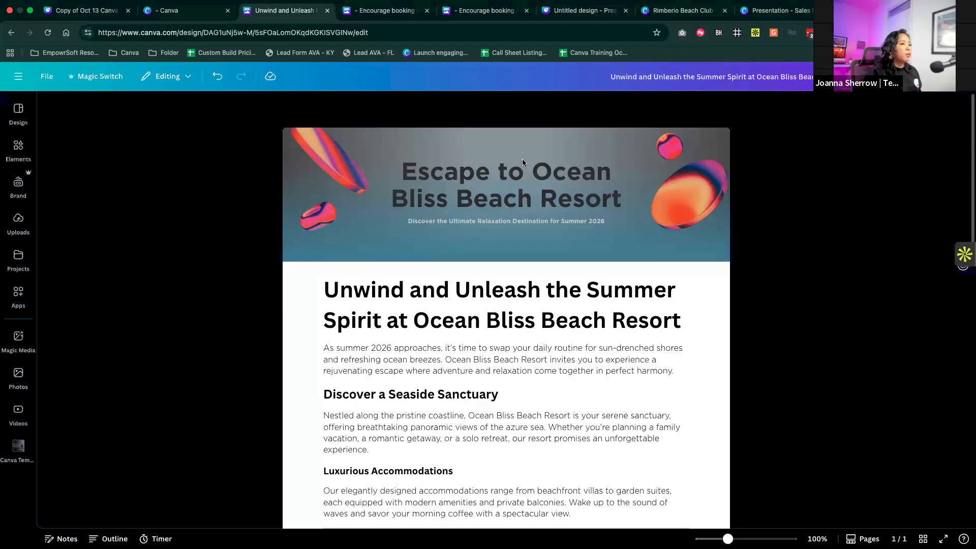
- Select all the content of the resort doc
click(435, 164)
scroll(435, 161, down, 6)
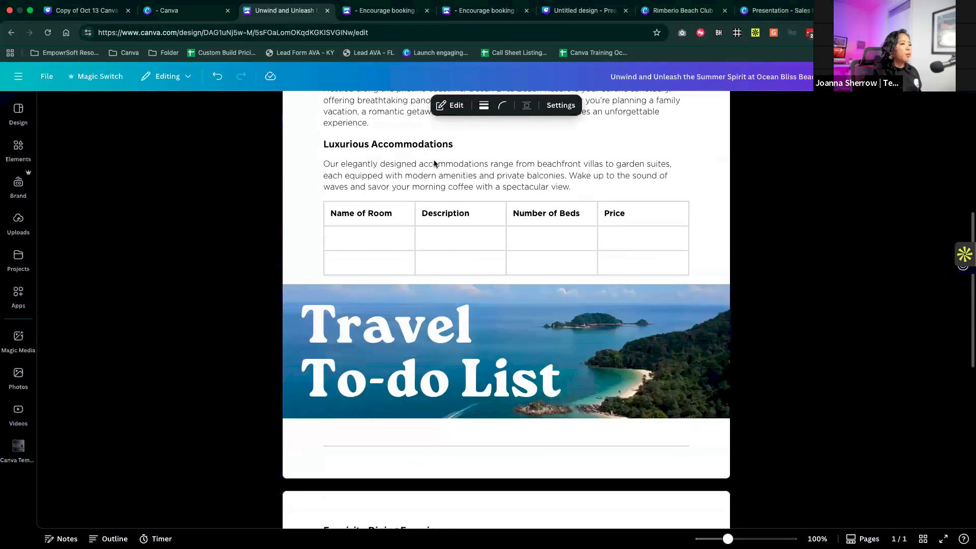
scroll(290, 283, up, 2)
click(289, 283)
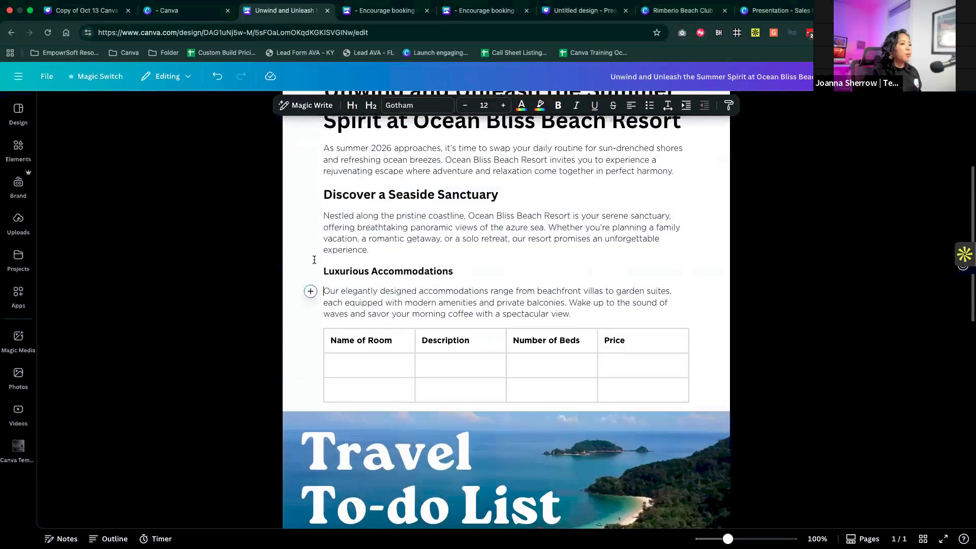
scroll(324, 232, up, 3)
key(super+a)
scroll(682, 413, down, 3)
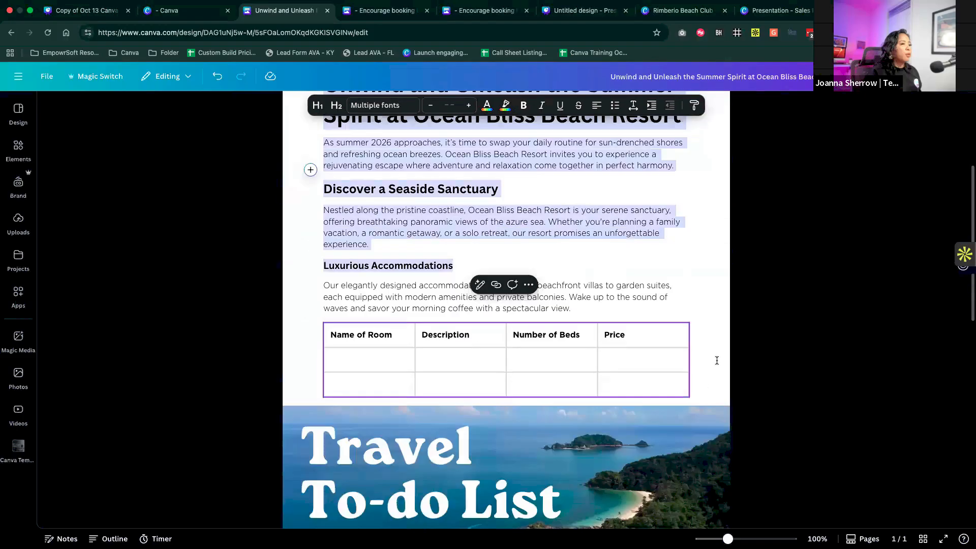
- Transform the resort doc into a new doc with Magic Switch using the Content marketing ideas option
click(111, 79)
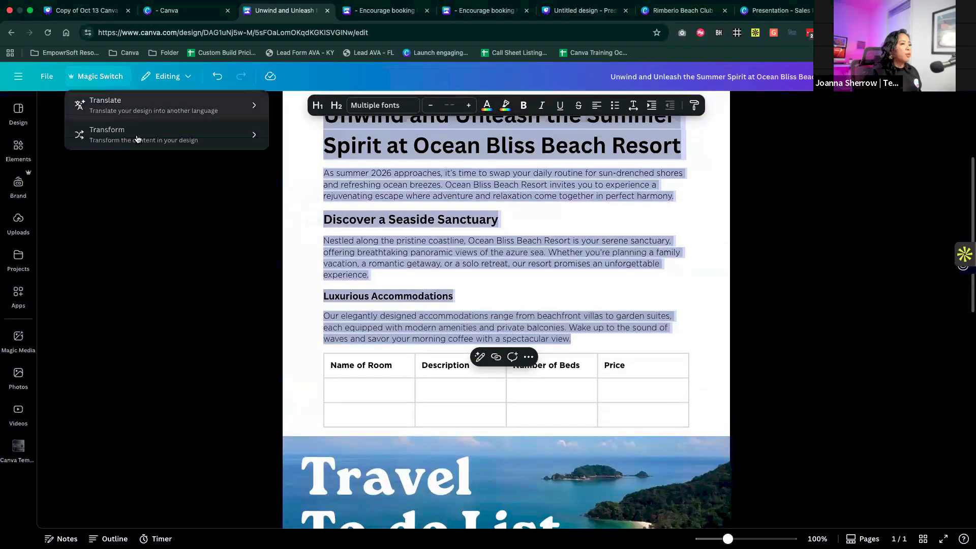
click(101, 130)
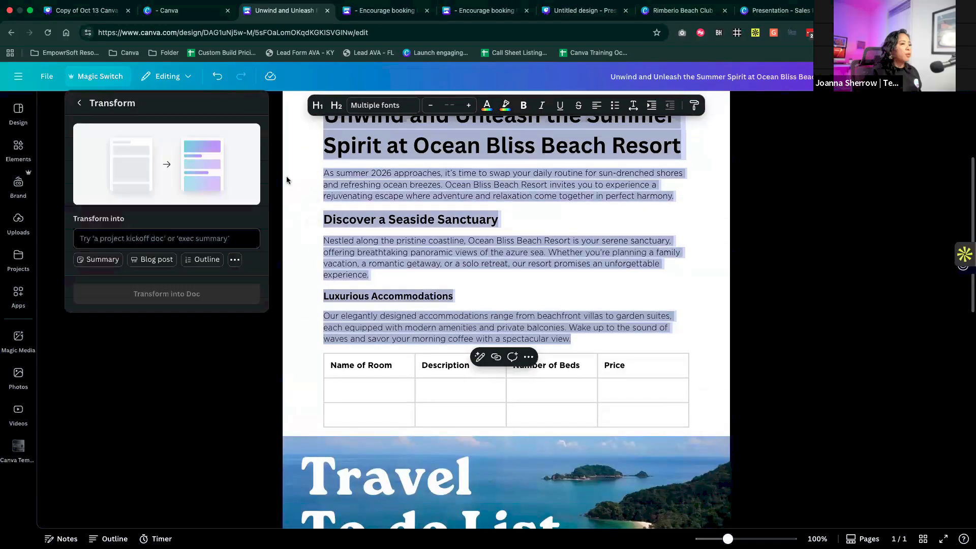
click(235, 260)
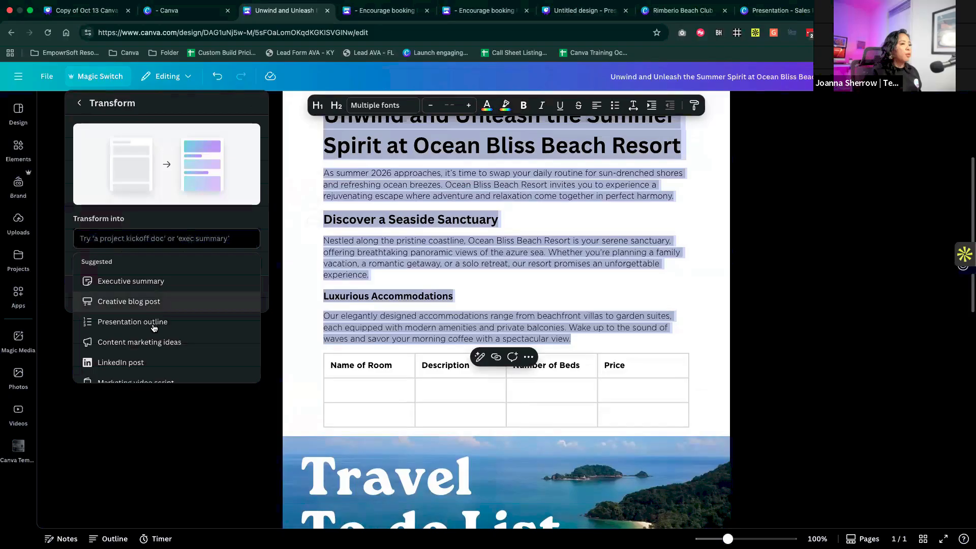
scroll(162, 284, down, 2)
scroll(163, 284, down, 3)
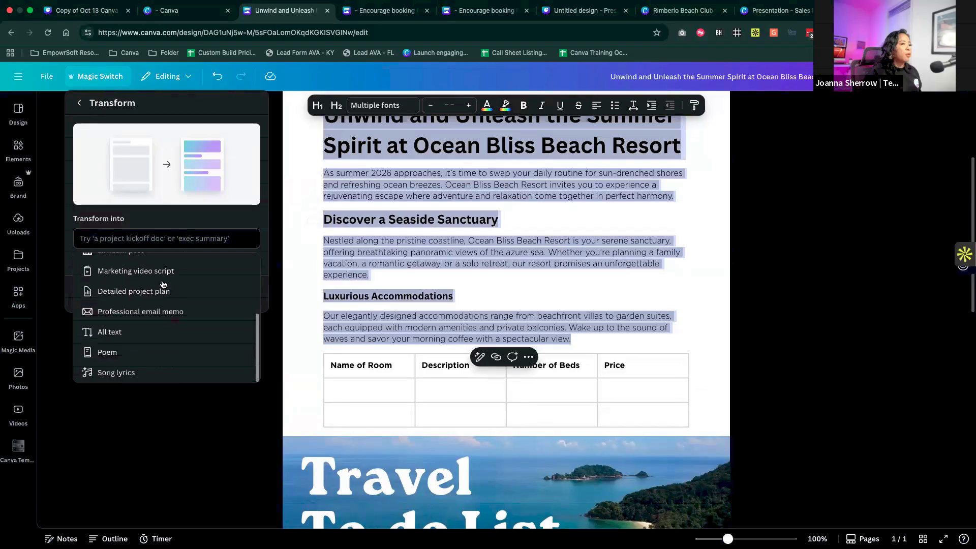
scroll(163, 284, up, 5)
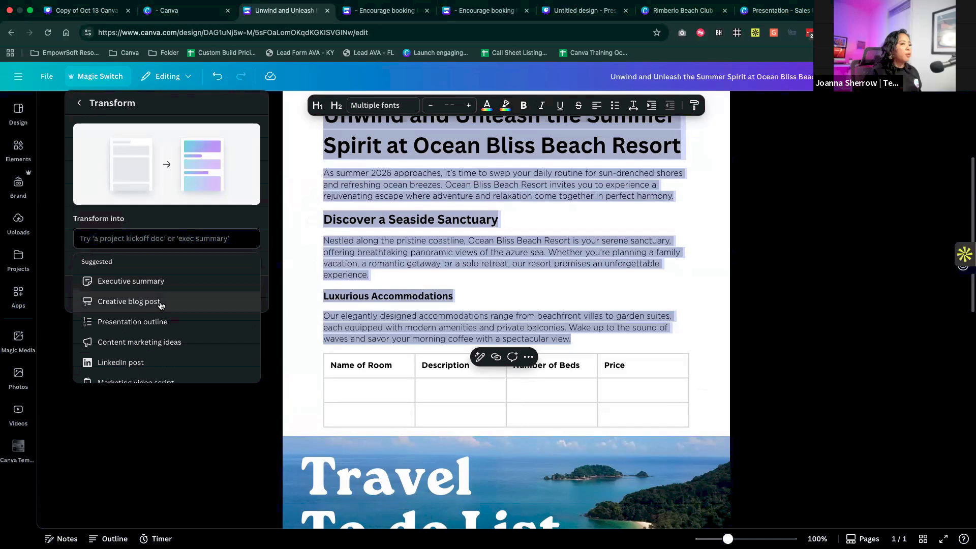
click(157, 348)
click(171, 285)
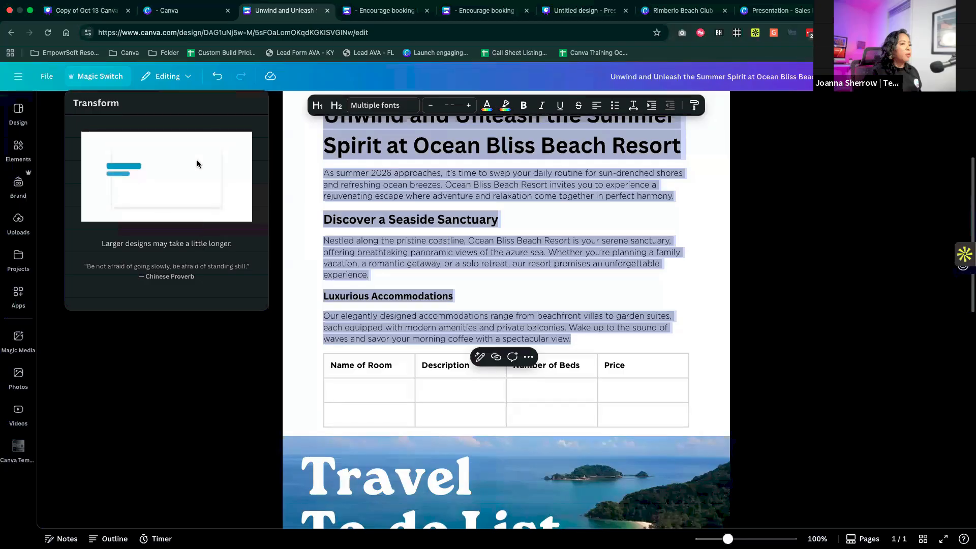
- Switch to the untitled resort presentation, transform it into a doc using the Summary option, and return to the resort doc
click(91, 15)
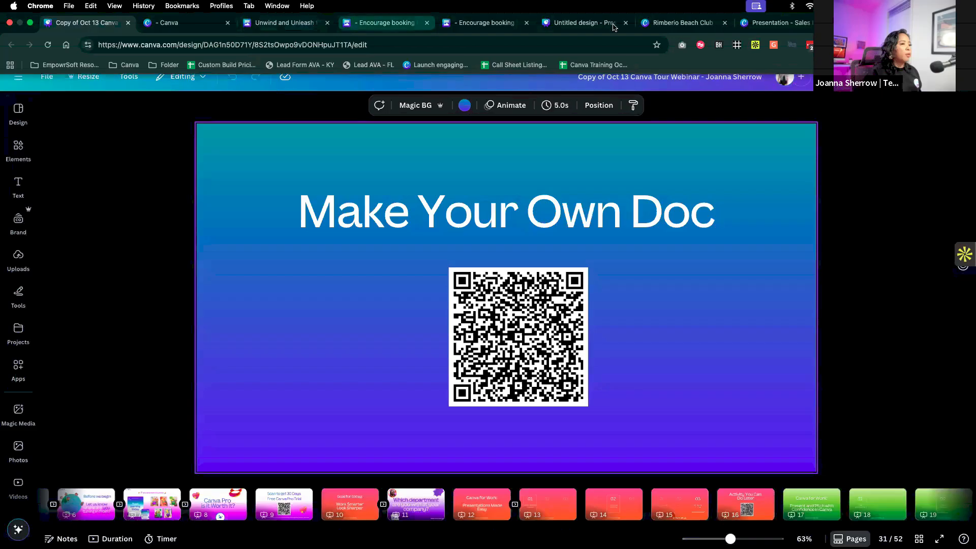
click(676, 22)
click(585, 22)
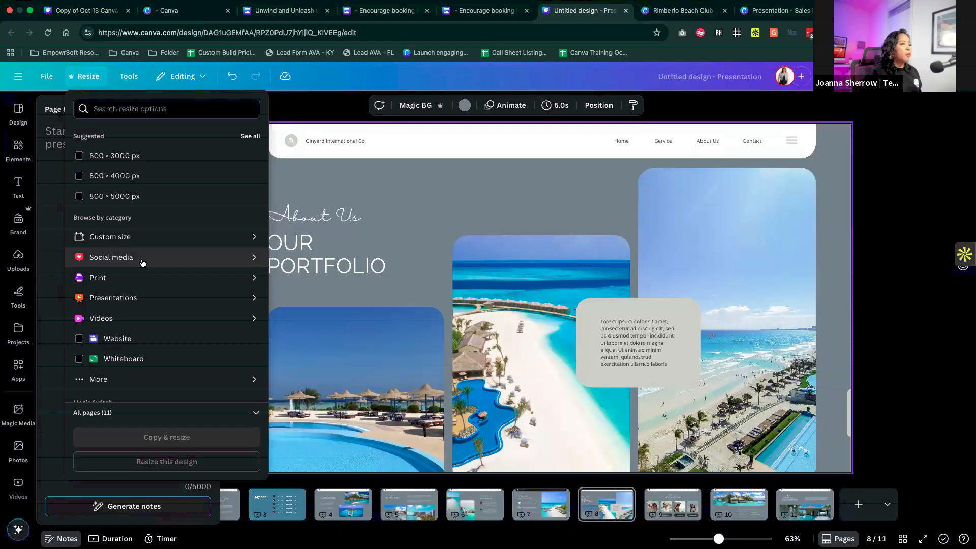
scroll(143, 263, down, 2)
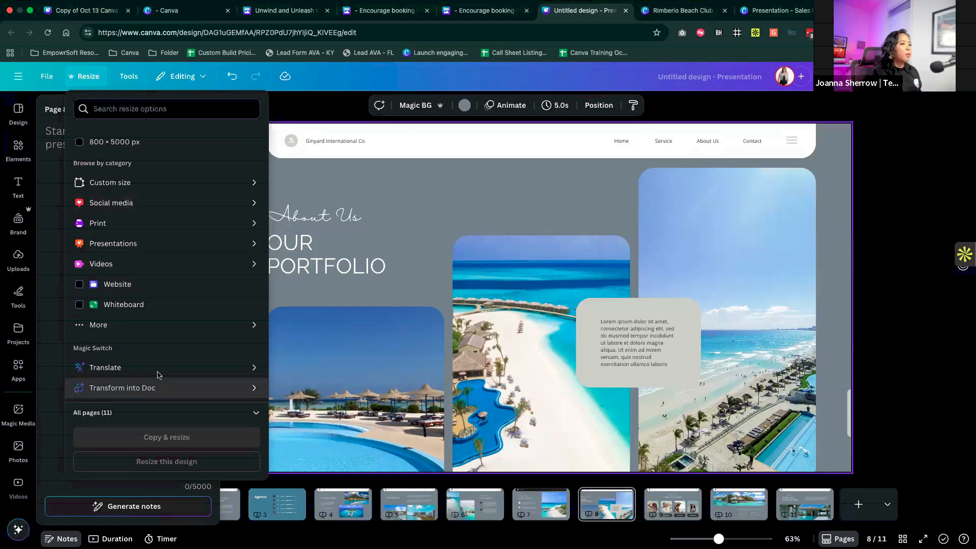
click(160, 387)
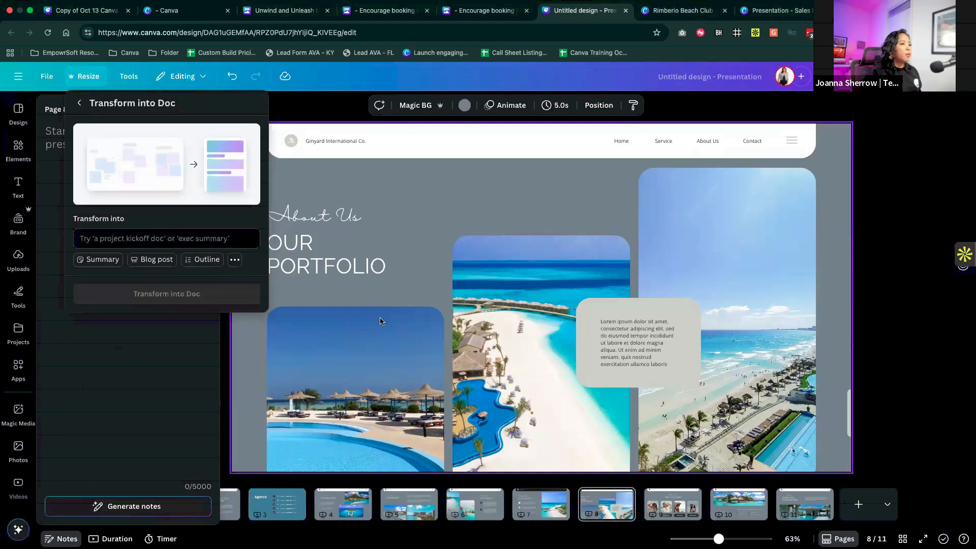
click(104, 262)
click(186, 279)
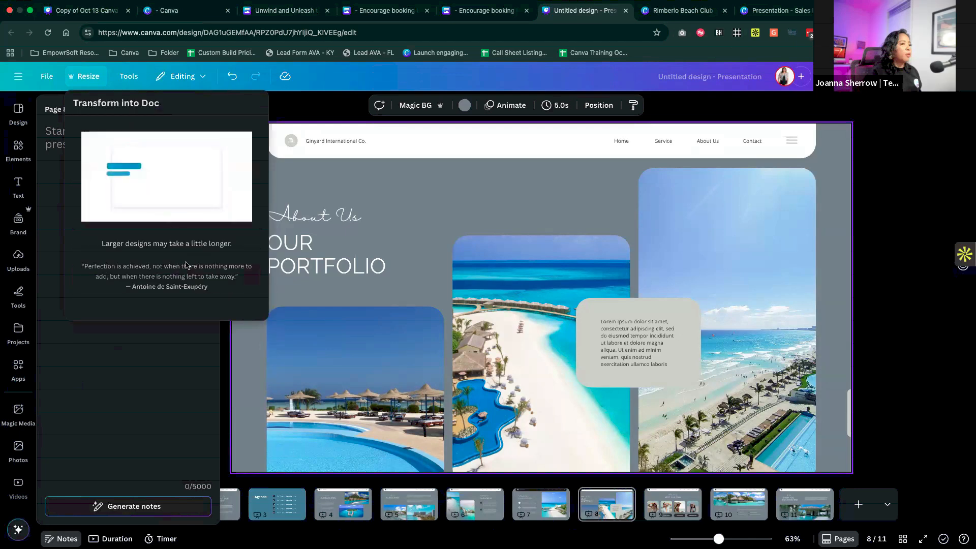
click(265, 13)
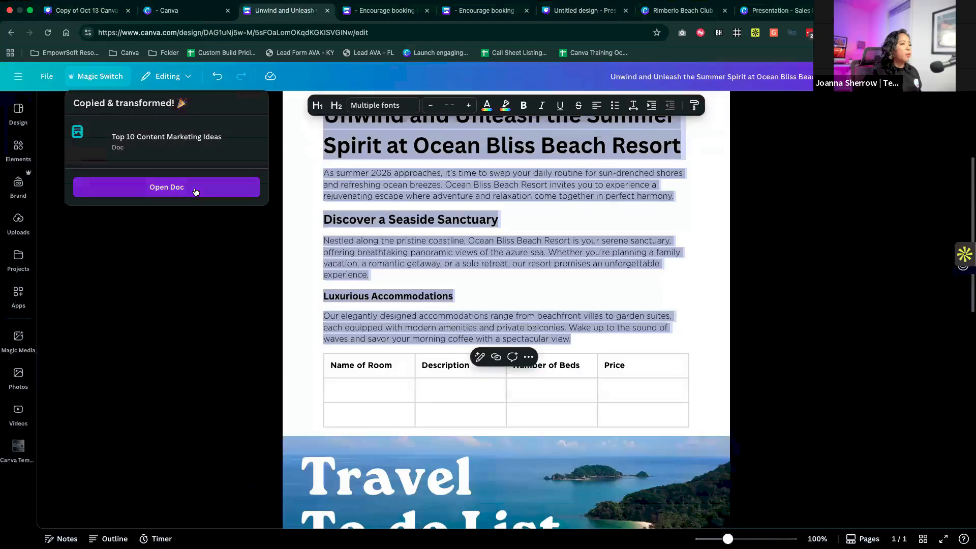
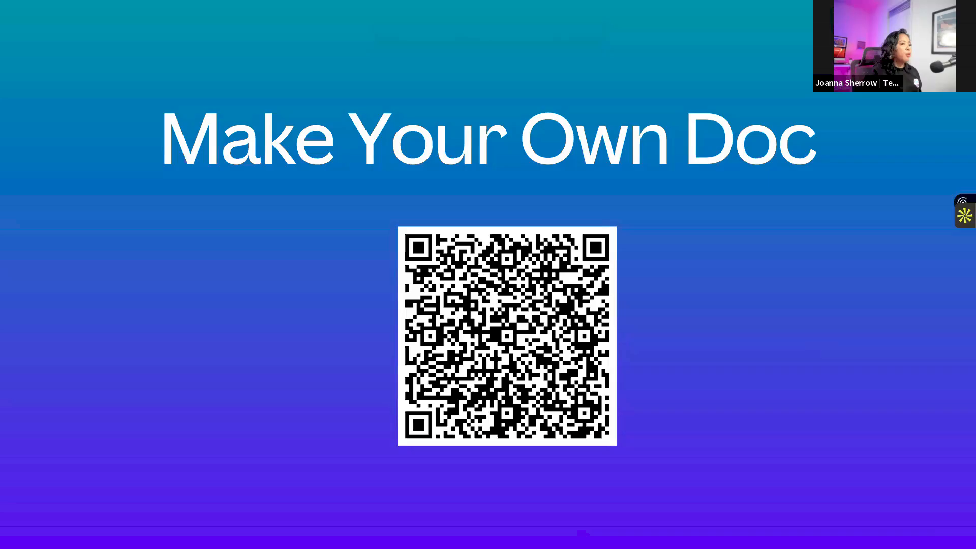
- Advance the webinar presentation to the "Brainstorming with Canva Whiteboards" slide and exit the full-screen show
key(Right)
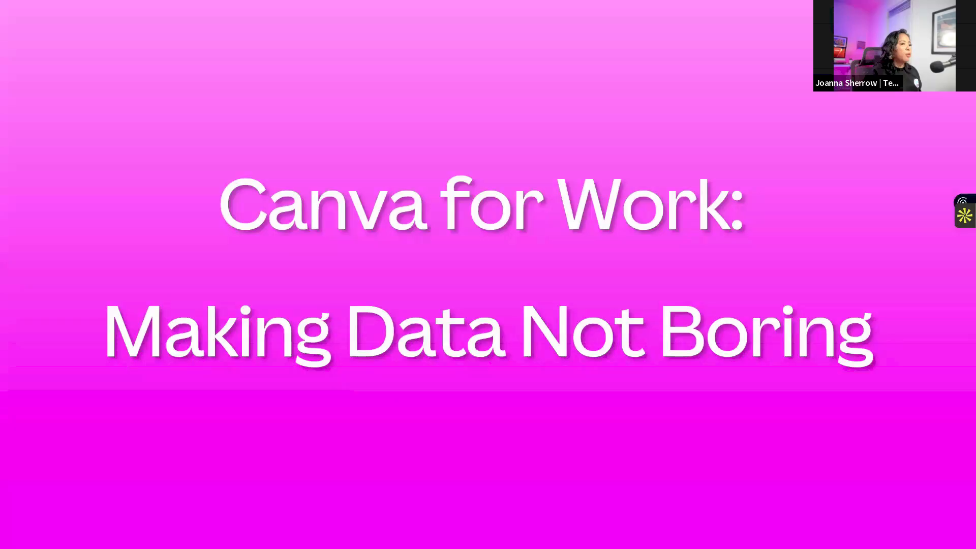
key(Right)
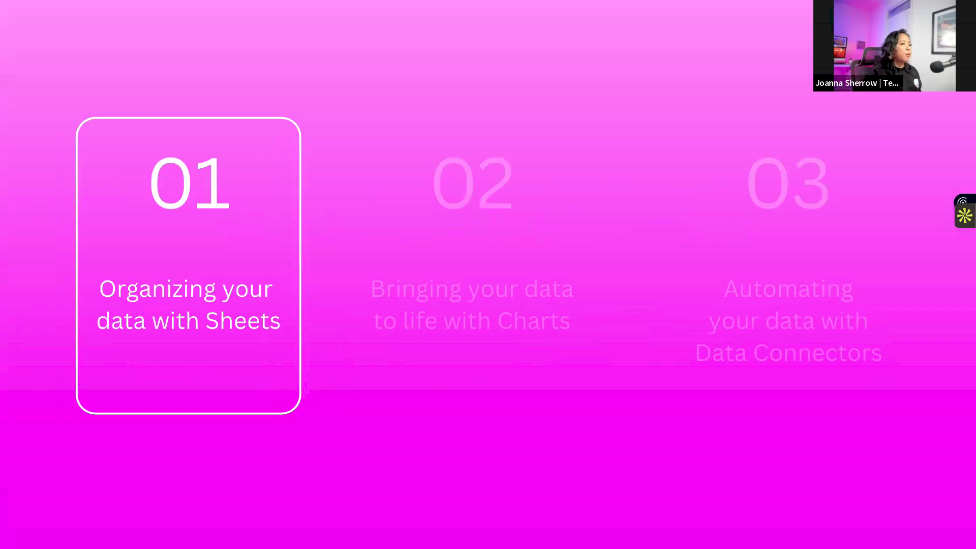
key(Right)
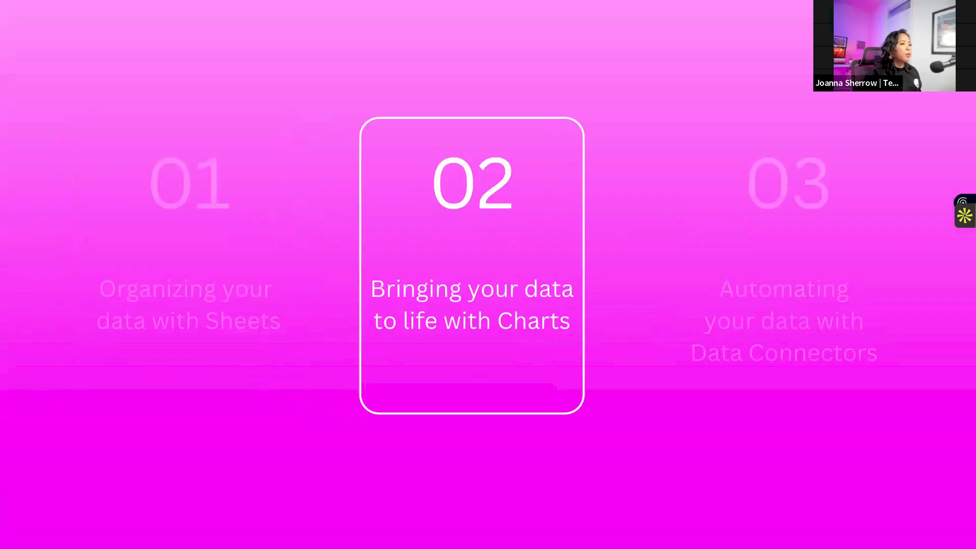
key(Right)
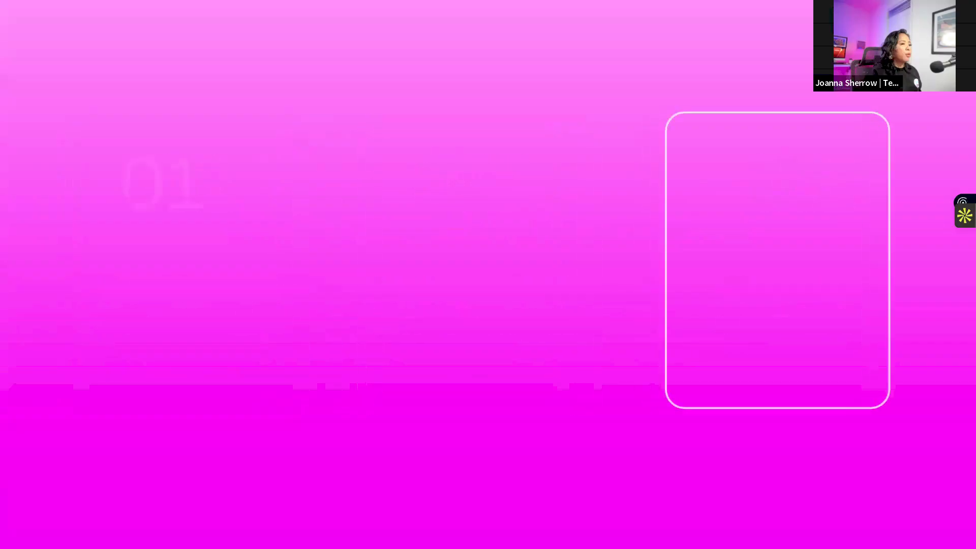
key(Right)
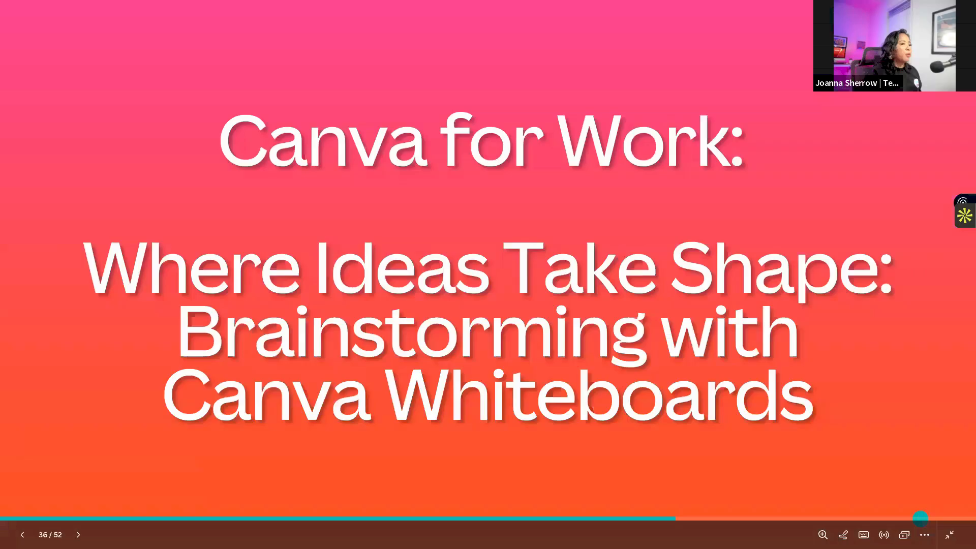
key(Escape)
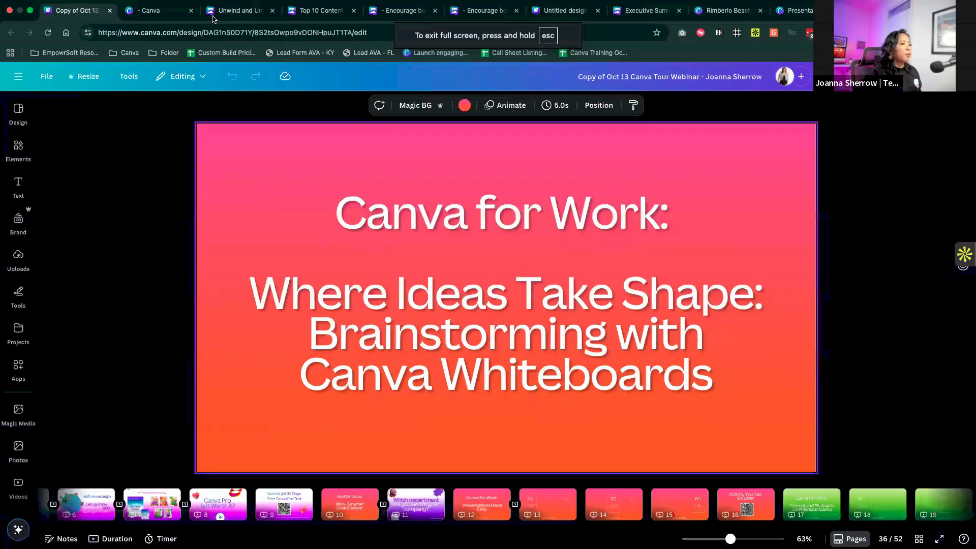
- Create a new Sheet from the Canva home page and replace its blank page with the Expense Tracker template
click(138, 18)
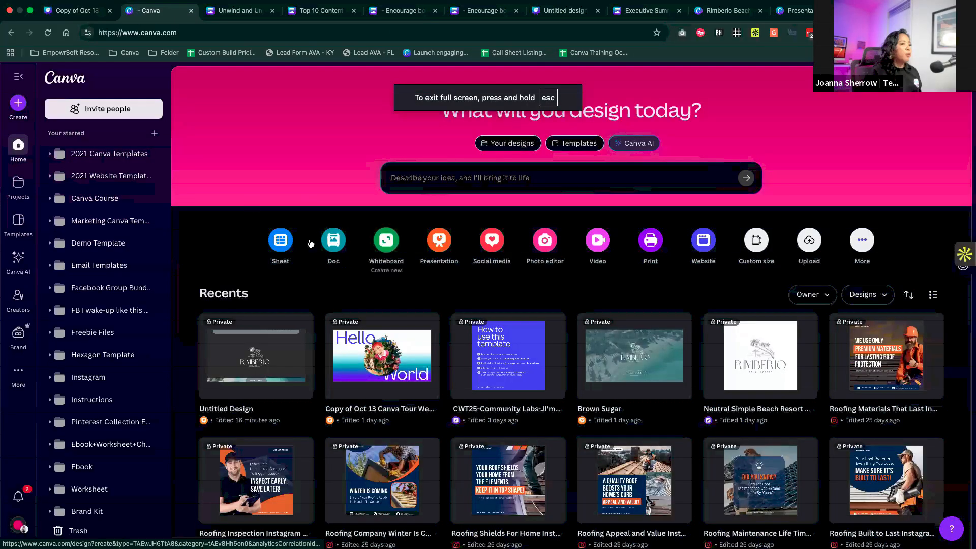
click(280, 240)
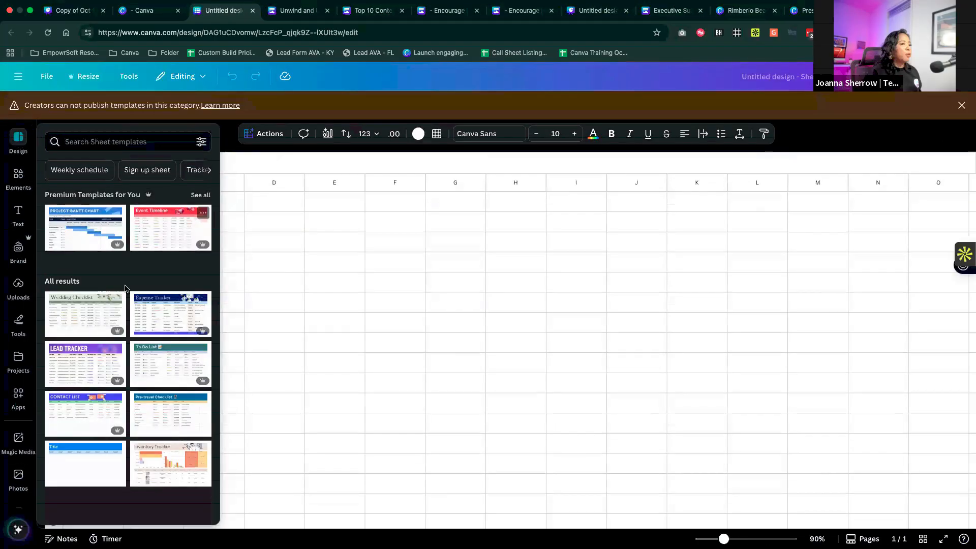
scroll(125, 287, down, 1)
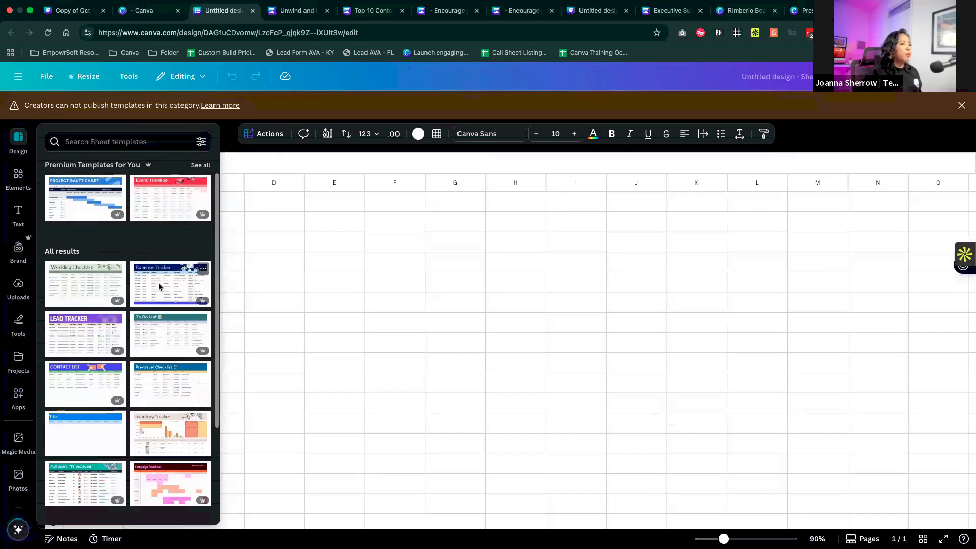
click(158, 283)
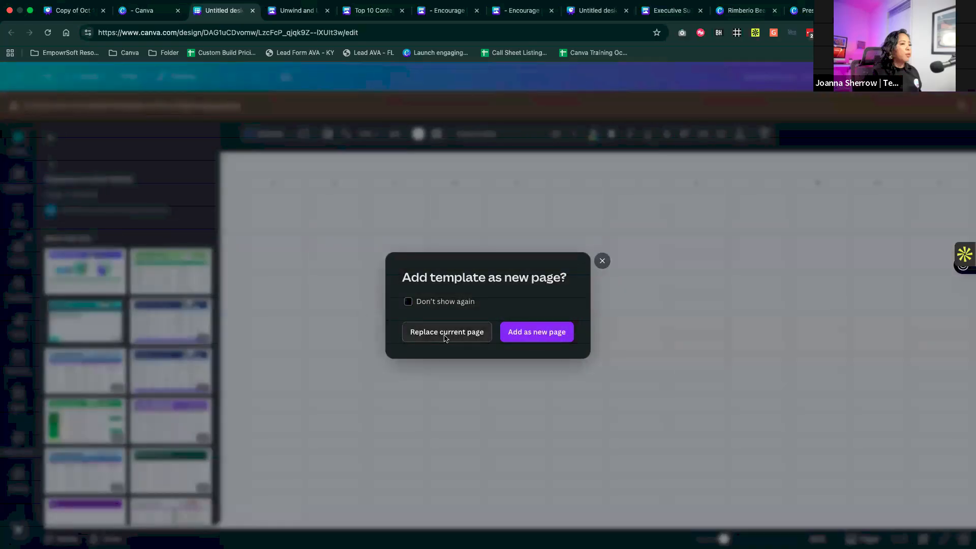
click(444, 337)
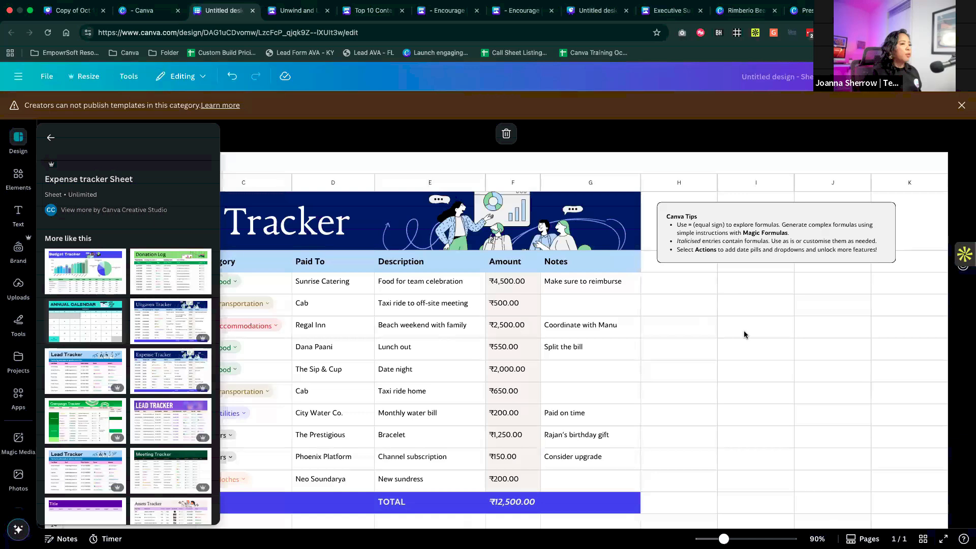
- Format the Amount values, including the total in F3:F13, as Currency
click(508, 282)
shift+click(535, 482)
shift+click(523, 512)
click(376, 135)
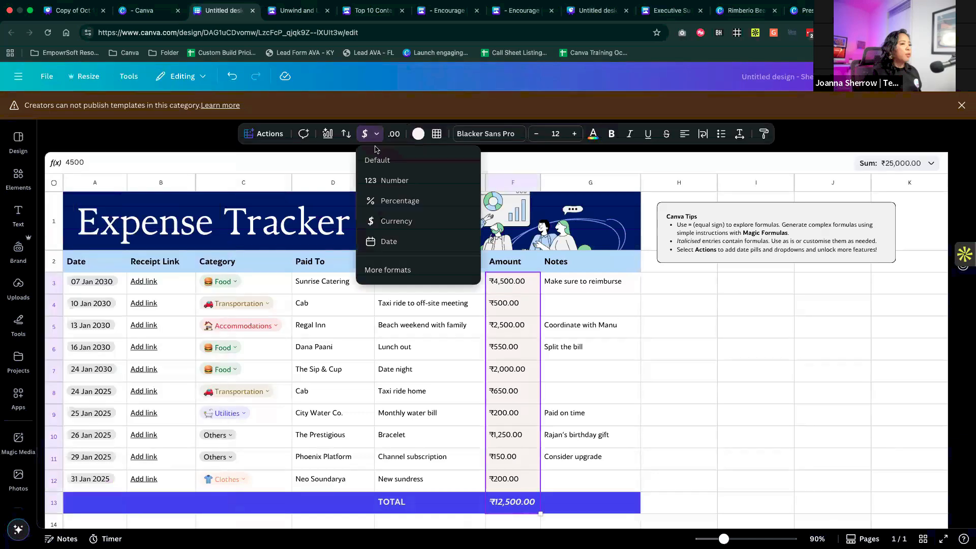
click(389, 224)
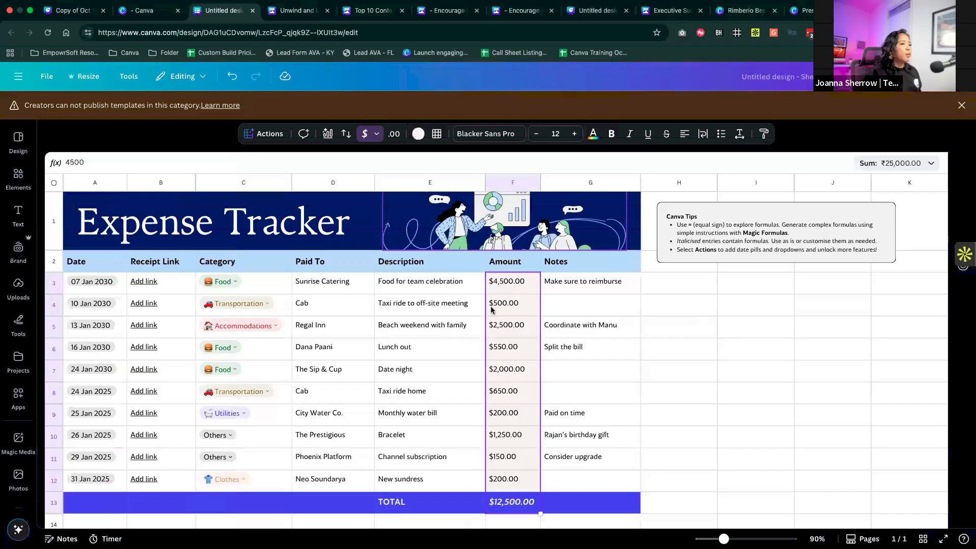
click(693, 345)
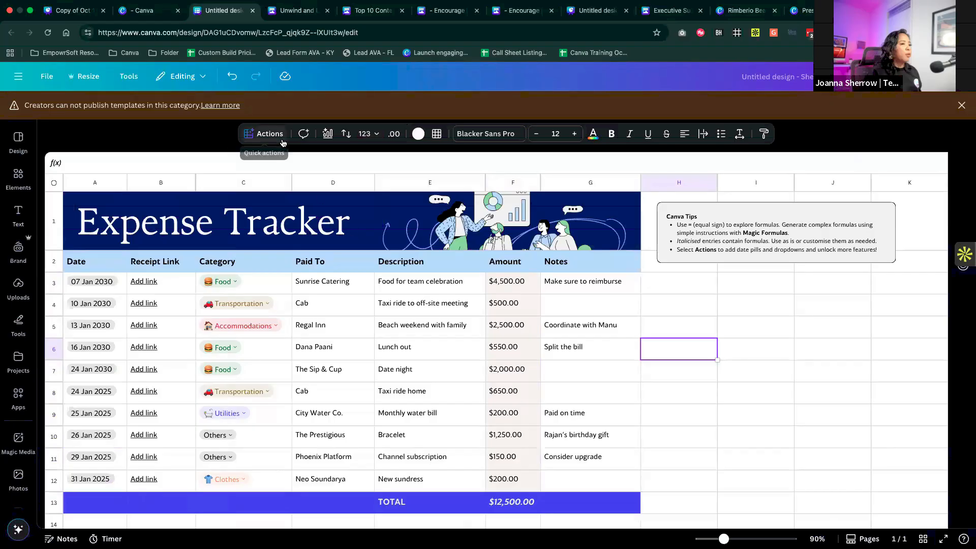
- Examine the date cell in A3, then the quick actions and dropdown presets available for cell H3
click(117, 289)
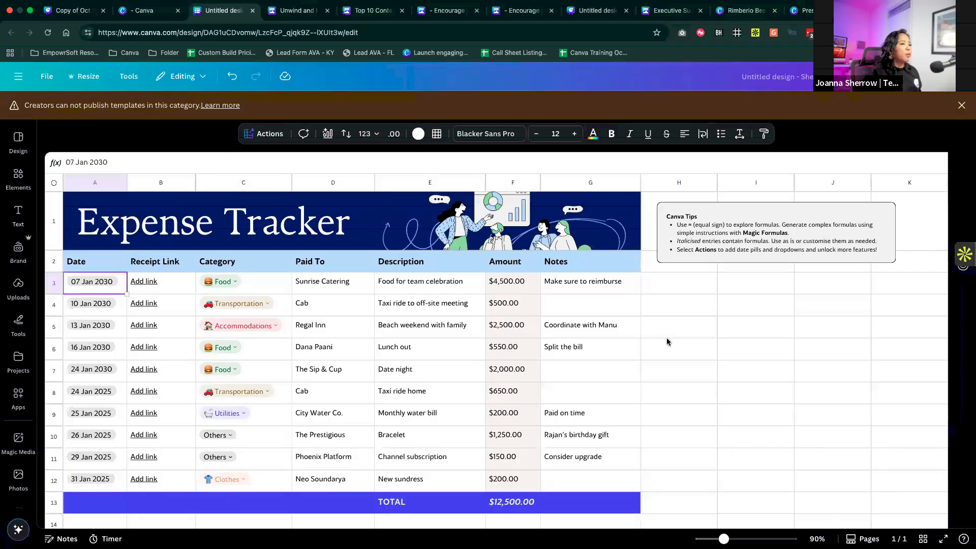
click(658, 289)
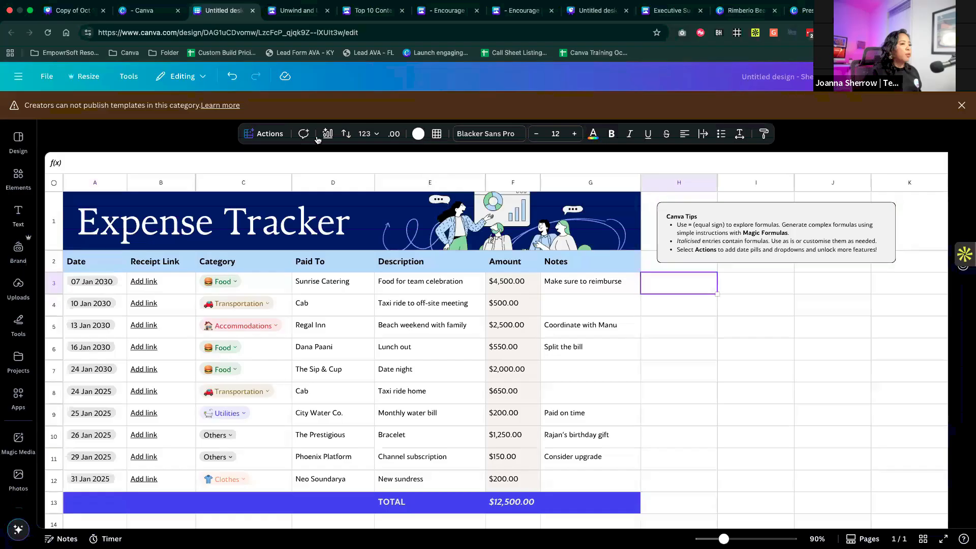
click(270, 134)
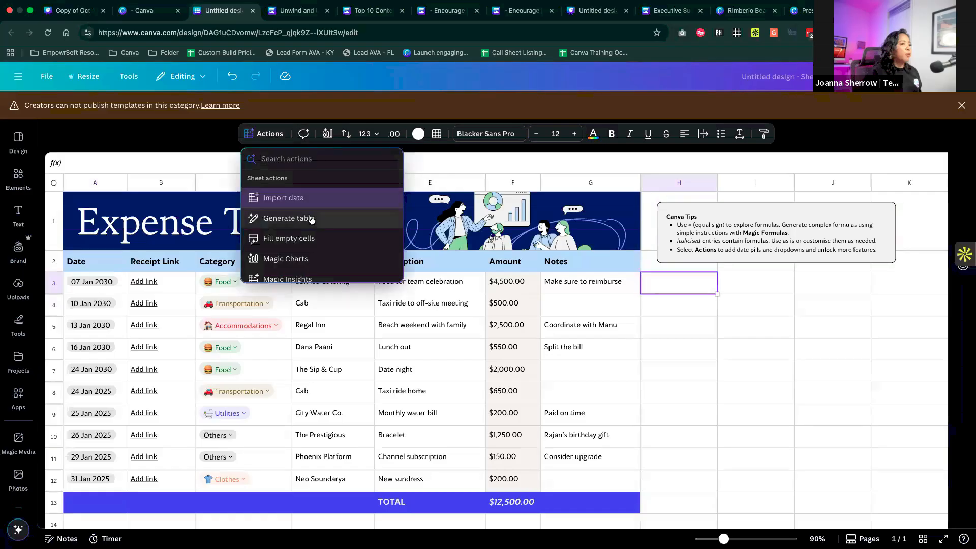
scroll(311, 220, down, 5)
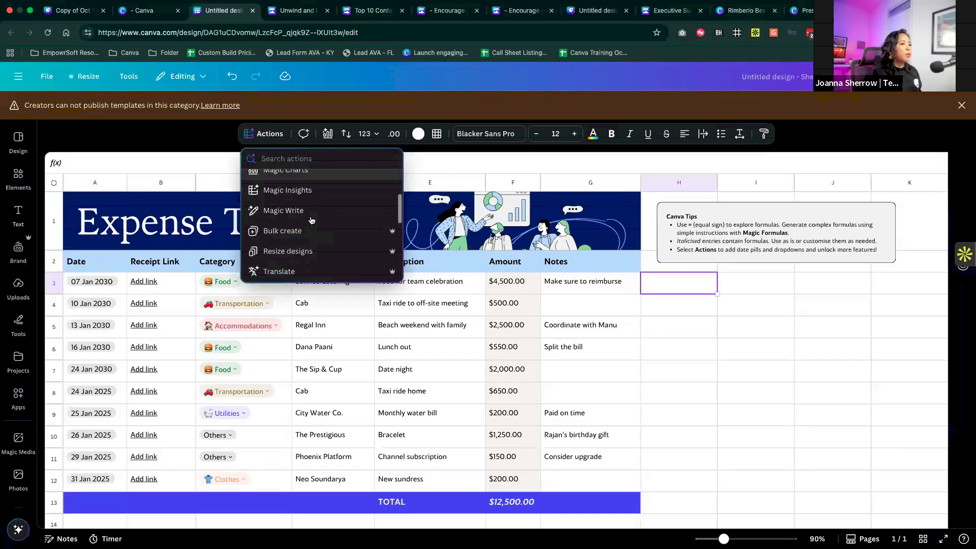
scroll(307, 209, down, 1)
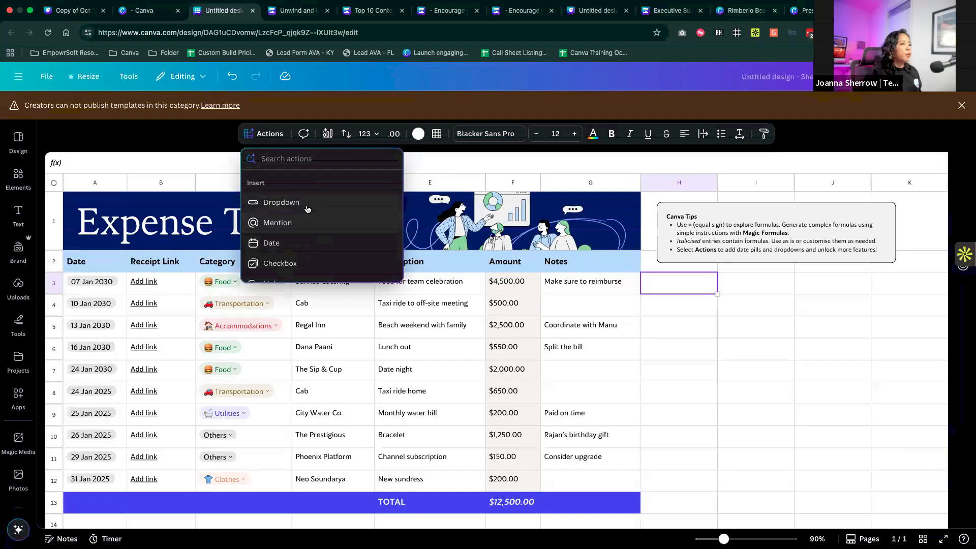
click(307, 206)
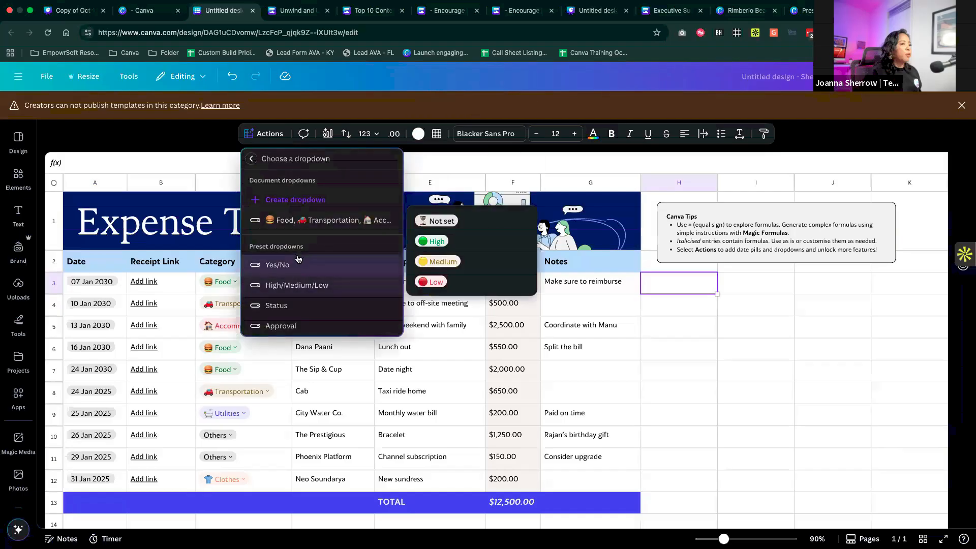
click(252, 160)
- Insert a mention of a team member in cell H3
scroll(302, 241, down, 5)
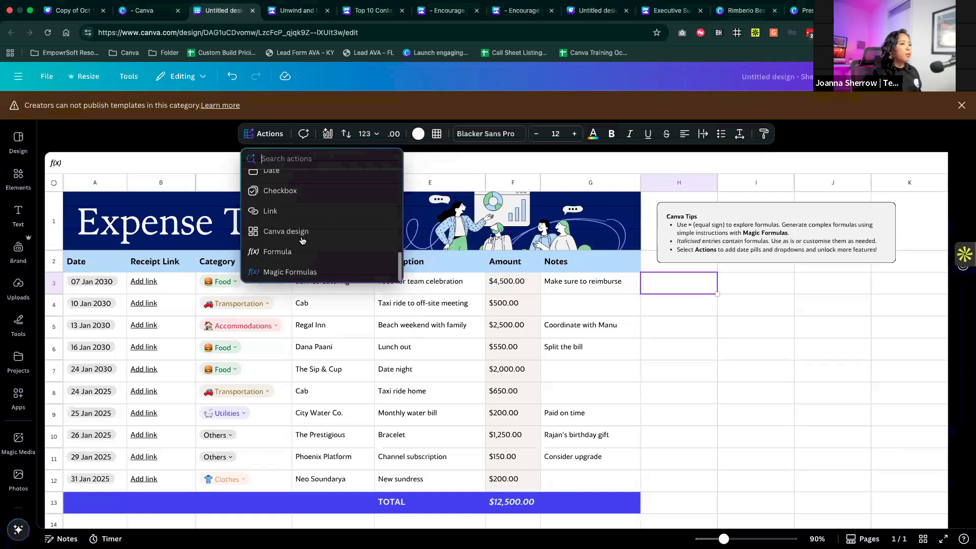
scroll(302, 241, up, 2)
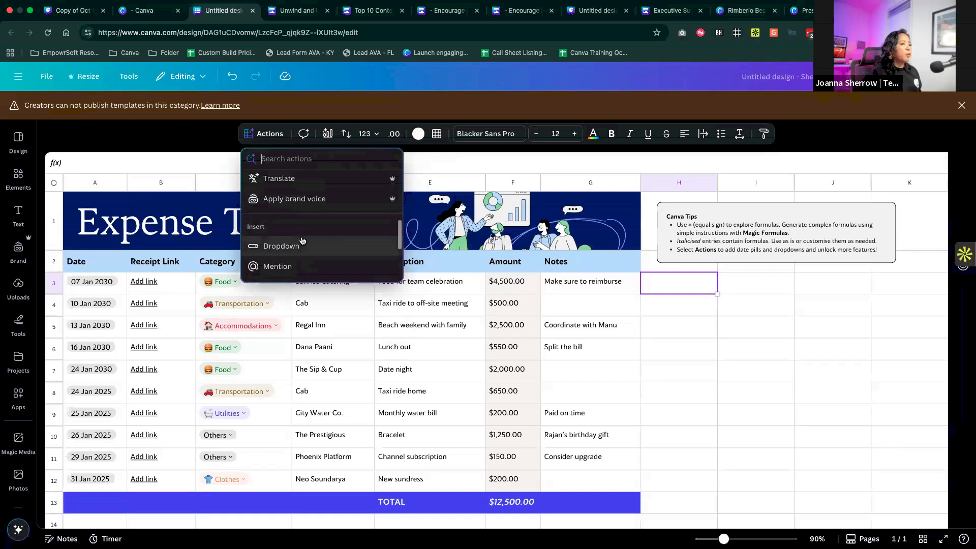
click(302, 267)
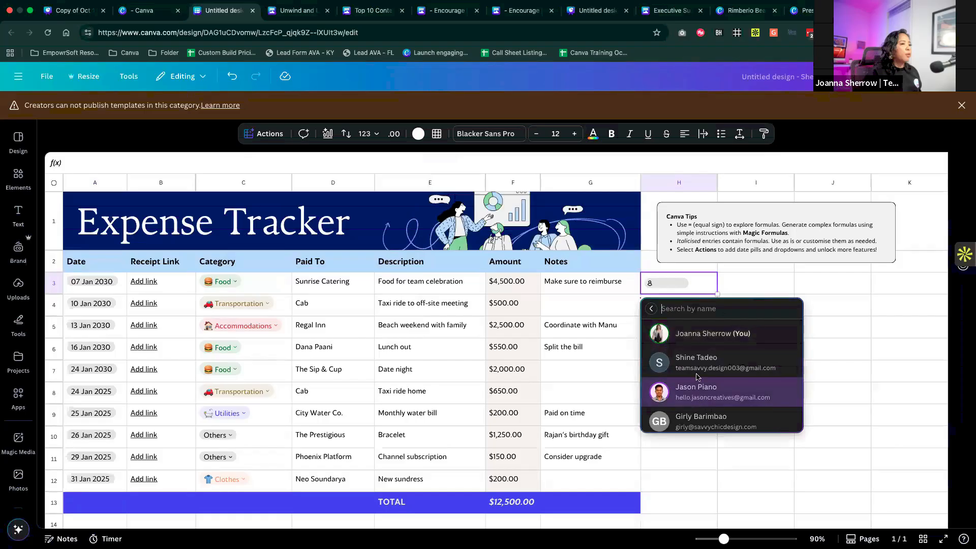
click(697, 396)
- Insert a checkbox in cell H4, below the mention
click(695, 311)
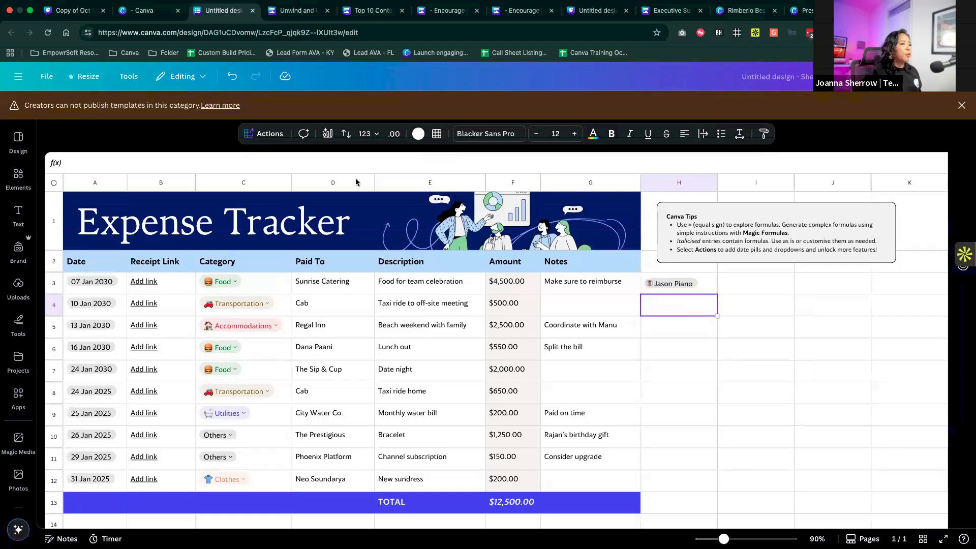
click(277, 135)
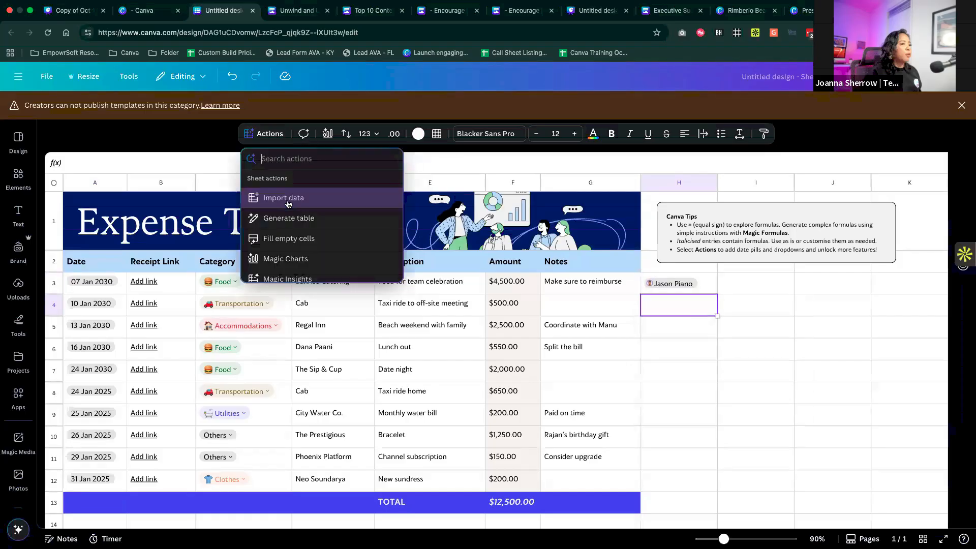
scroll(288, 204, down, 5)
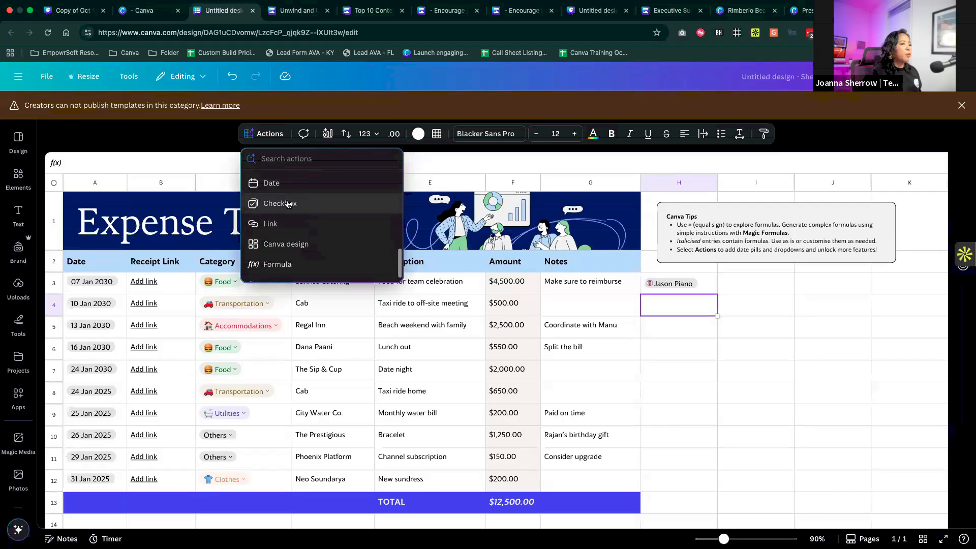
click(277, 192)
- Review the available sheet actions, from the insert options to Magic Charts and Magic Insights, and close the list
click(265, 134)
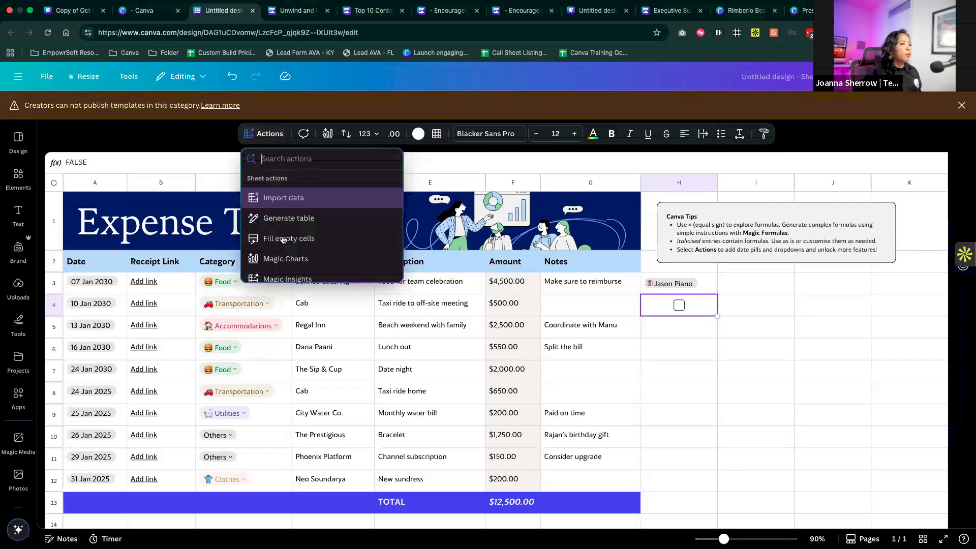
scroll(283, 239, down, 5)
scroll(283, 239, down, 3)
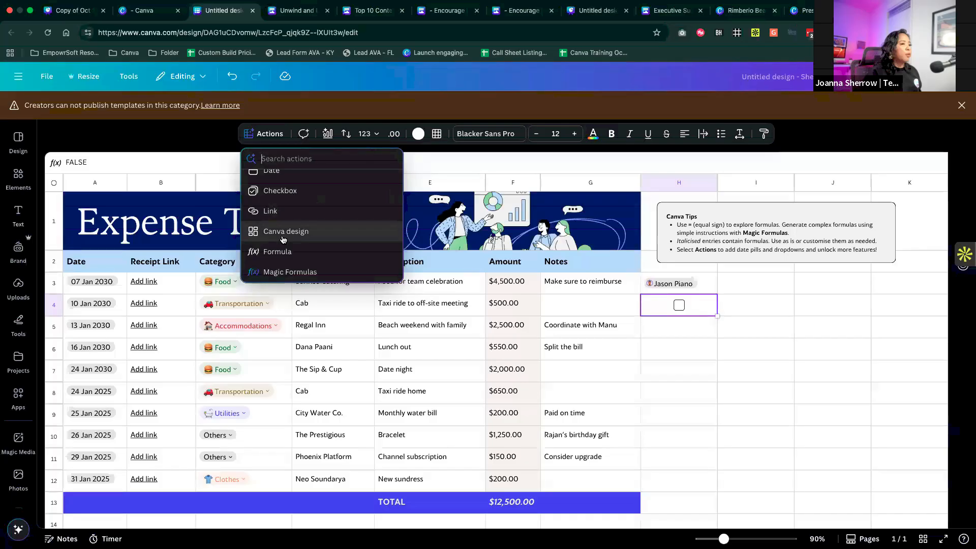
scroll(284, 239, up, 8)
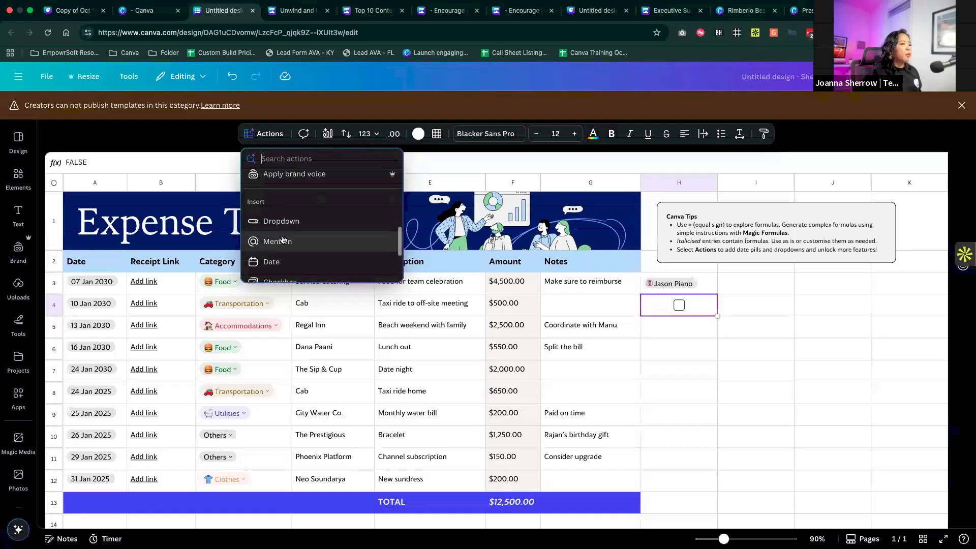
scroll(327, 257, down, 3)
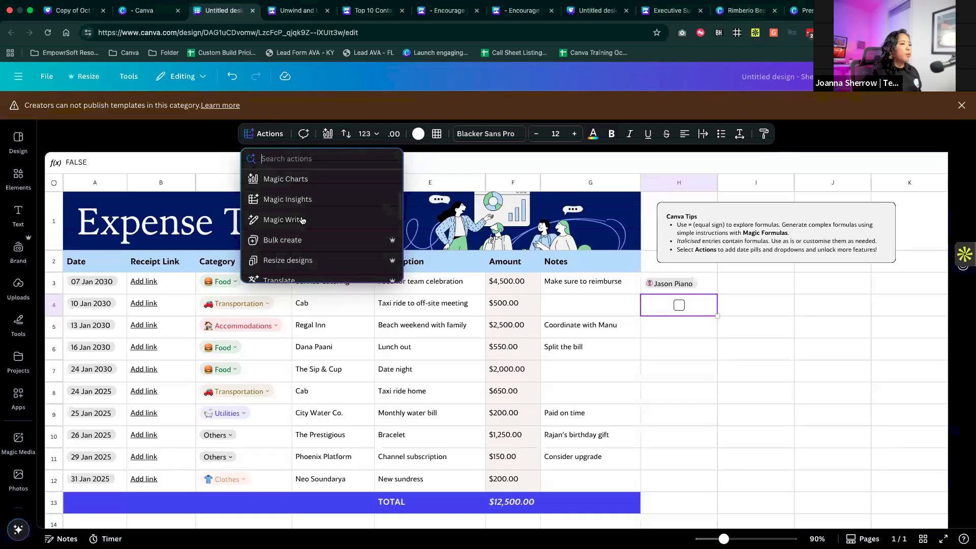
scroll(305, 188, up, 3)
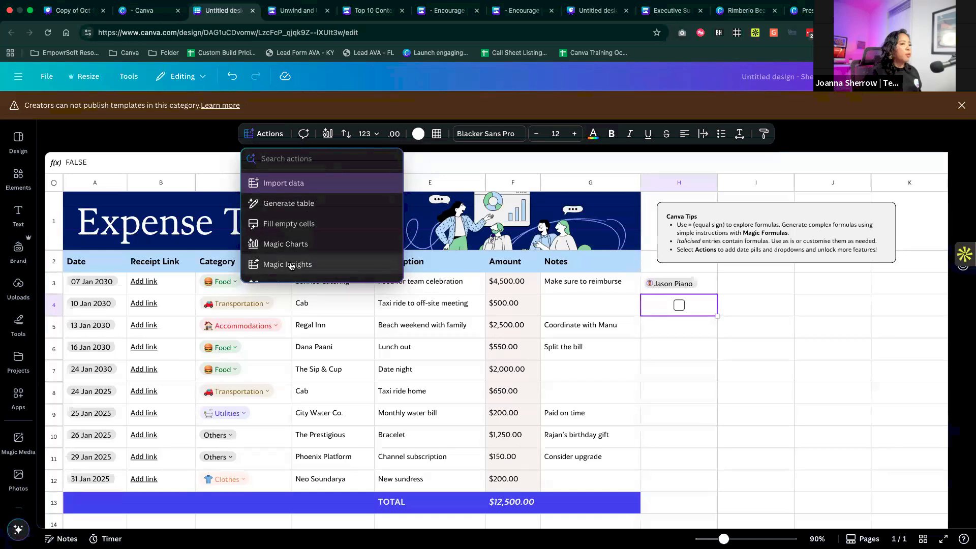
click(712, 437)
- Clear the total formula from cell F13 of the expense table
scroll(568, 415, down, 2)
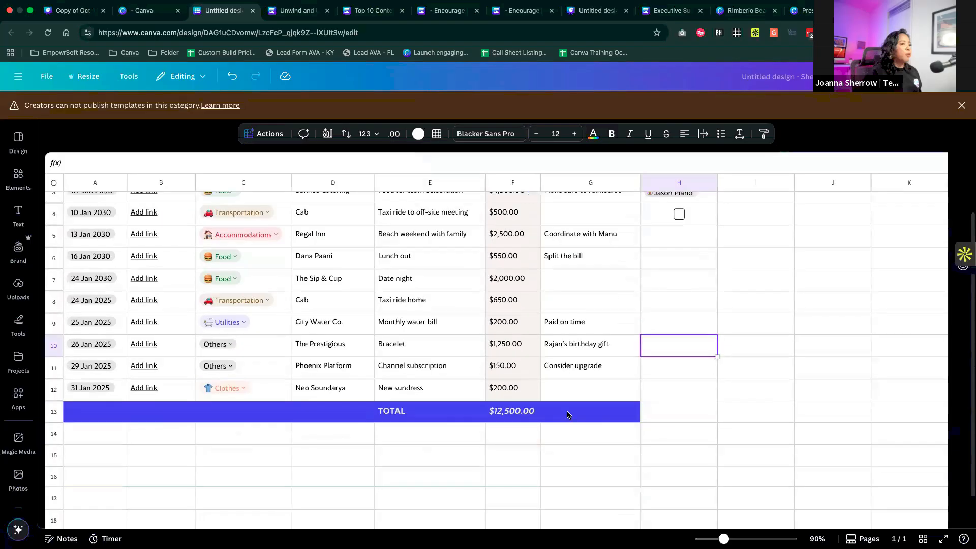
scroll(568, 415, down, 1)
click(511, 396)
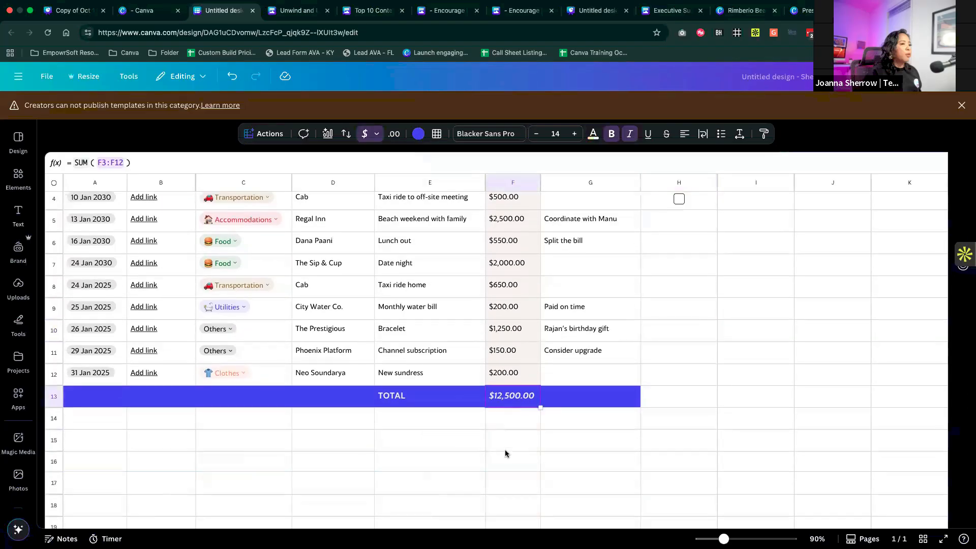
key(BackSpace)
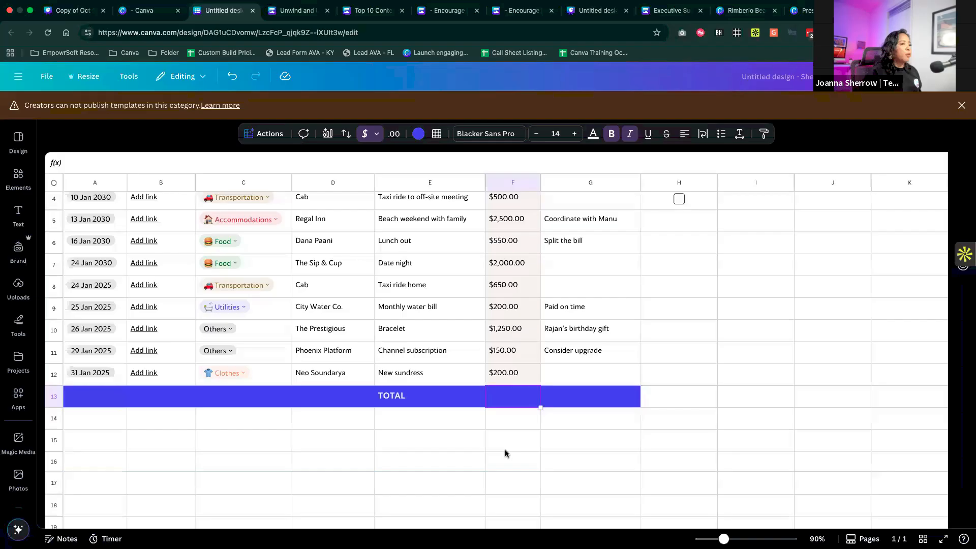
- Open a Magic Formulas prompt for the empty total cell F13
double_click(517, 407)
scroll(516, 408, up, 3)
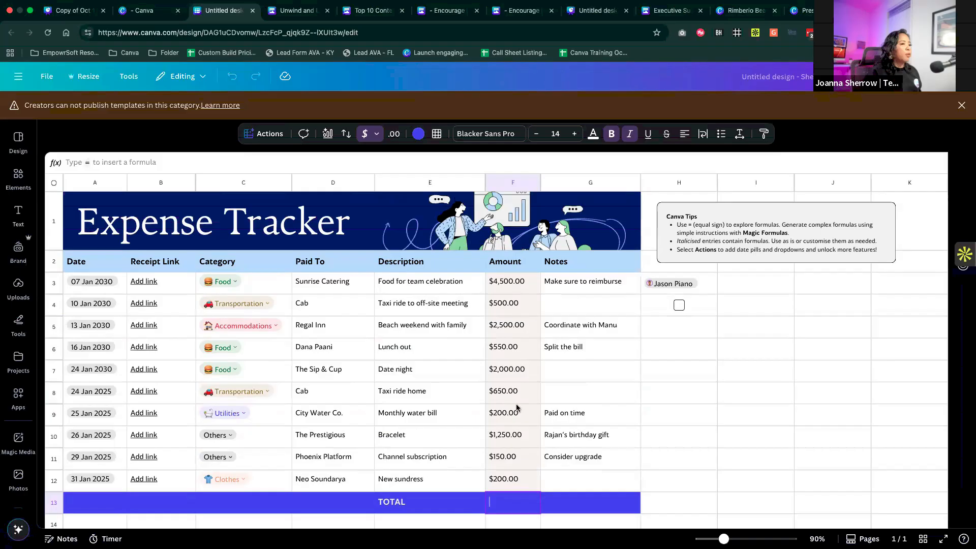
click(267, 134)
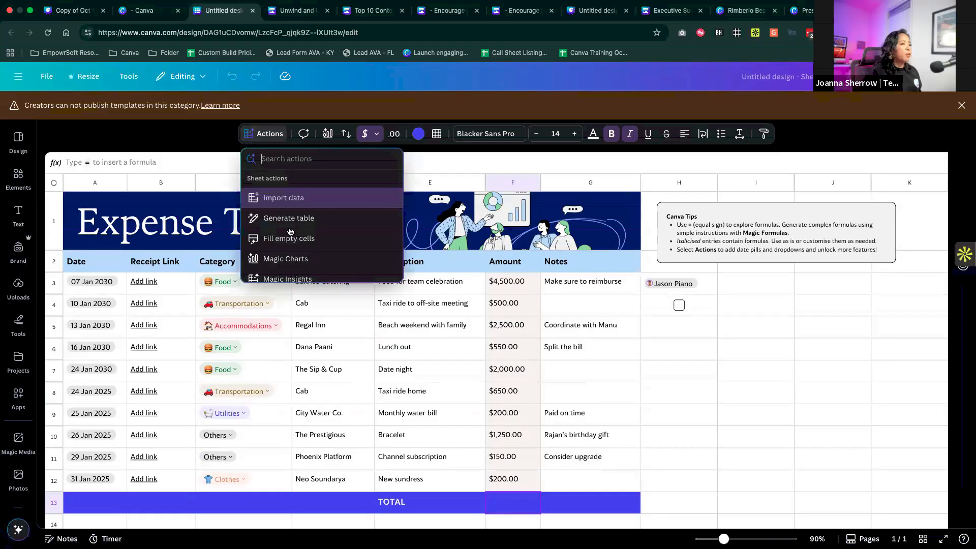
scroll(290, 231, down, 6)
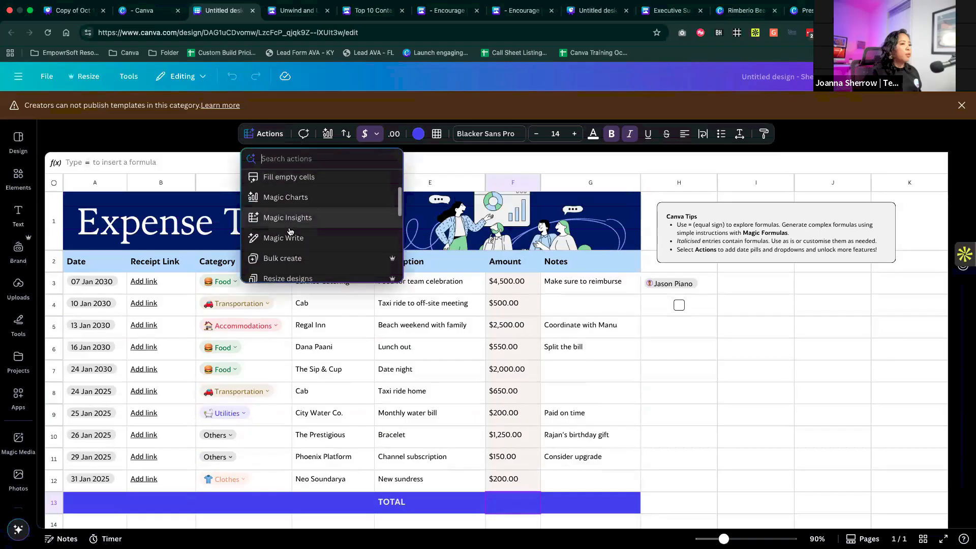
scroll(289, 230, down, 3)
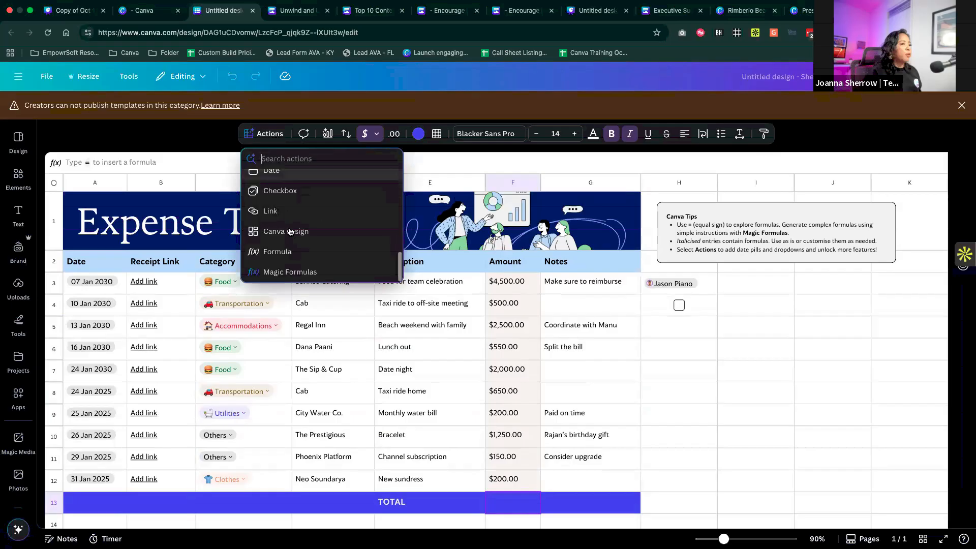
click(290, 272)
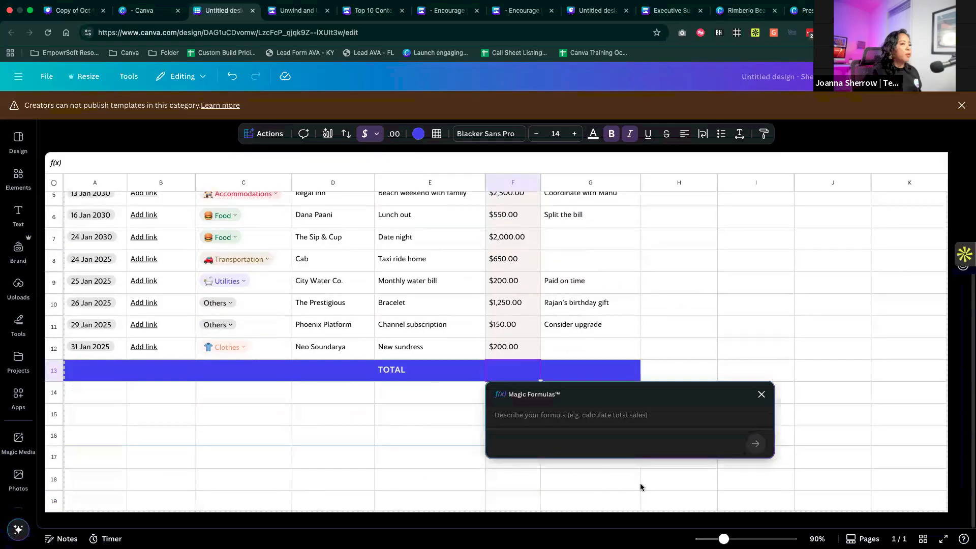
- Generate a formula from "Add all information and then divide then by 6 and multiple then by 7" and insert it into F13
click(608, 418)
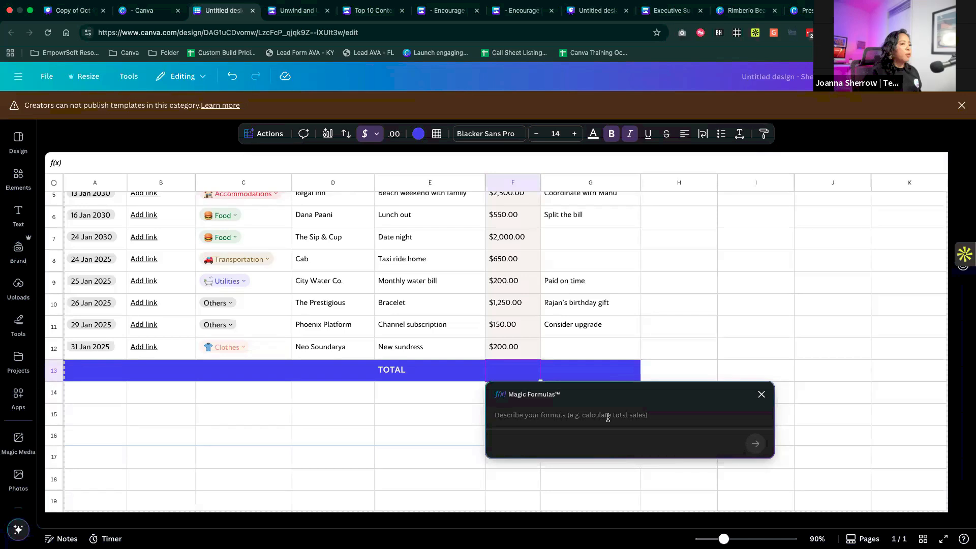
text(Add la)
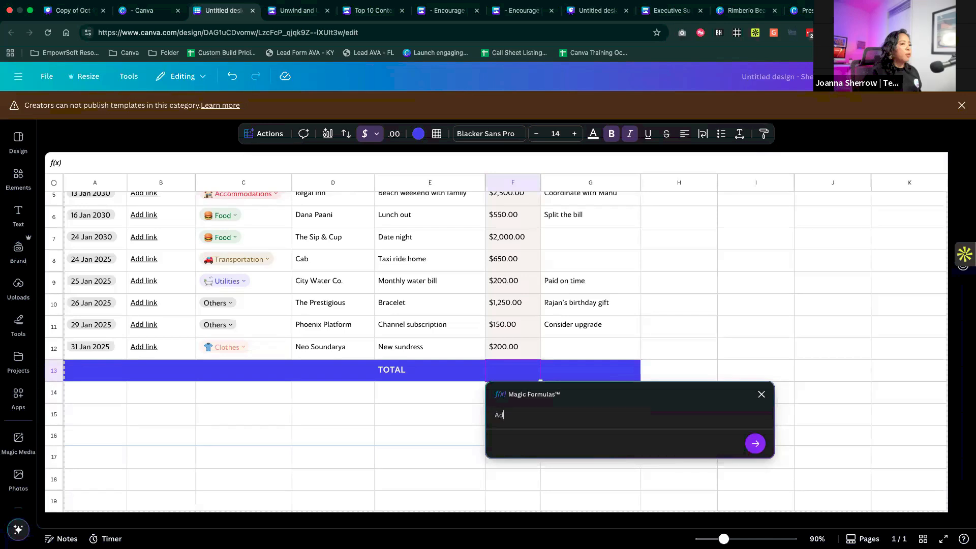
key(BackSpace)
key(BackSpace)
text(all information and then divide then )
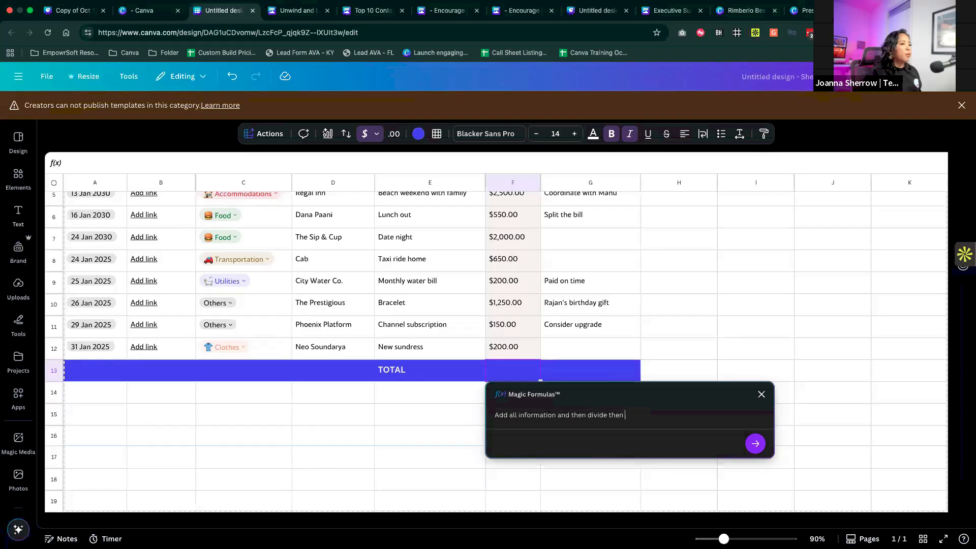
text(by 6 and multiple then by 7)
click(756, 444)
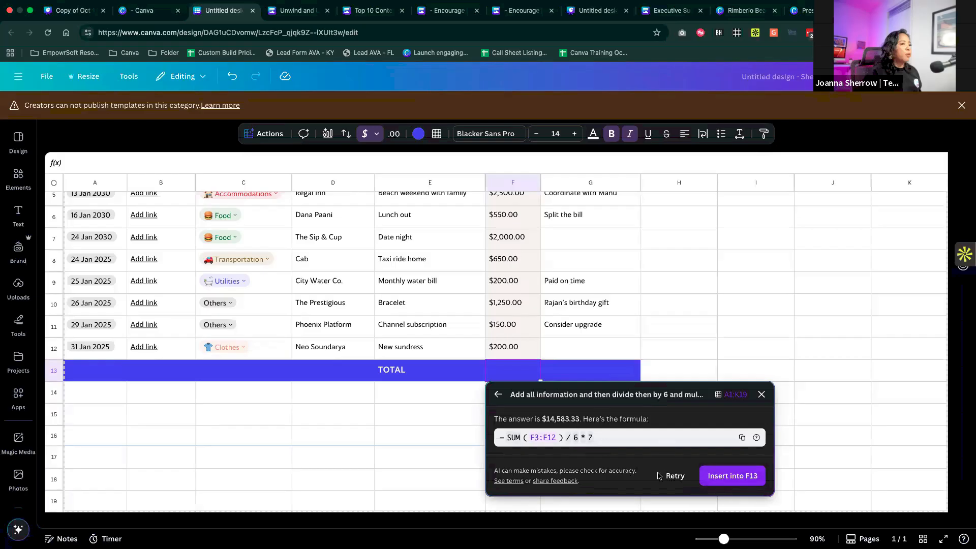
click(733, 476)
click(513, 390)
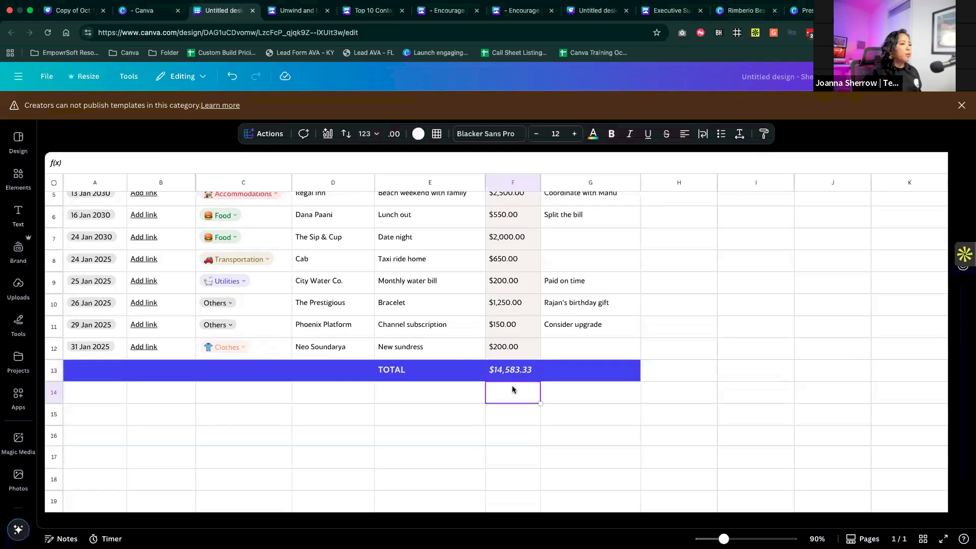
- Select the range C2:F12, from Category to Amount, and generate a Magic Insights summary of the data
scroll(512, 389, up, 3)
scroll(513, 389, up, 1)
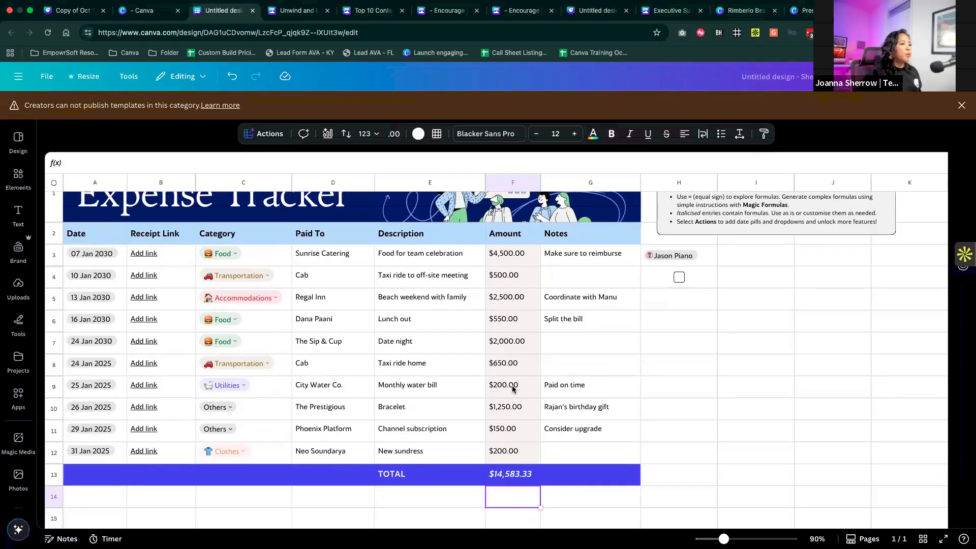
drag(270, 233, 529, 394)
drag(514, 463, 515, 460)
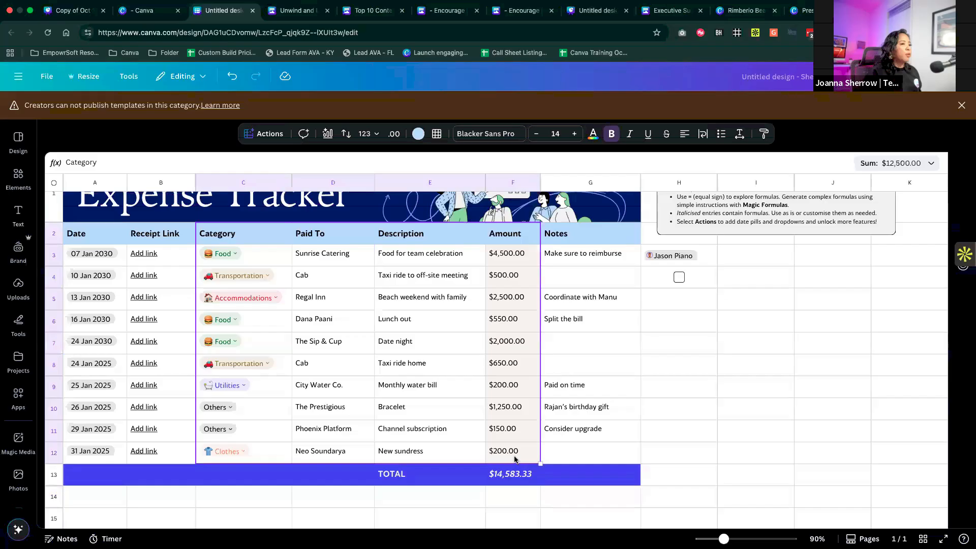
click(268, 134)
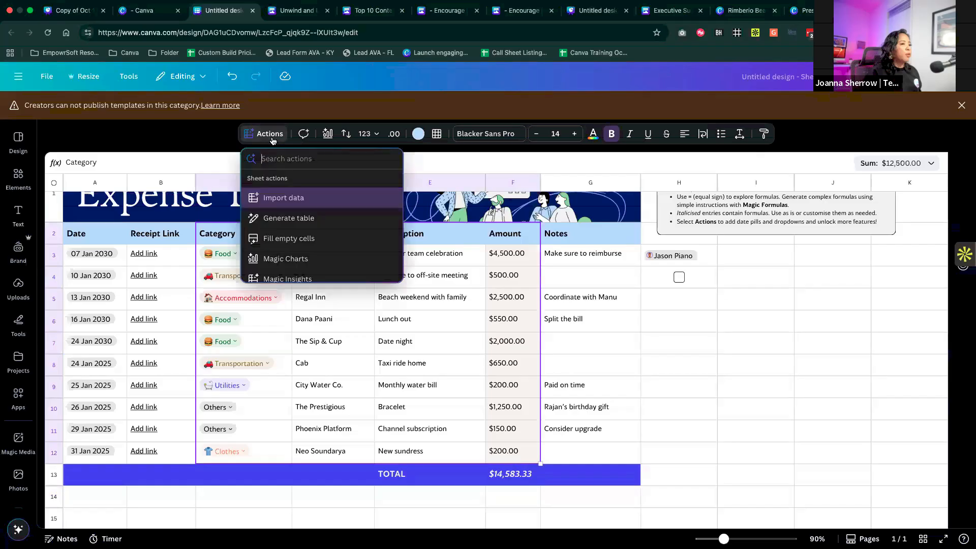
scroll(305, 261, down, 1)
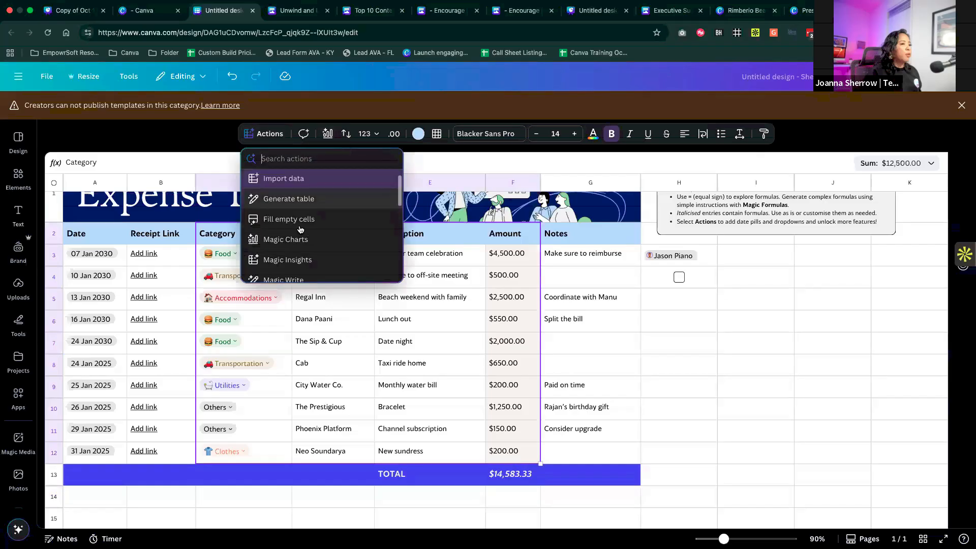
click(305, 259)
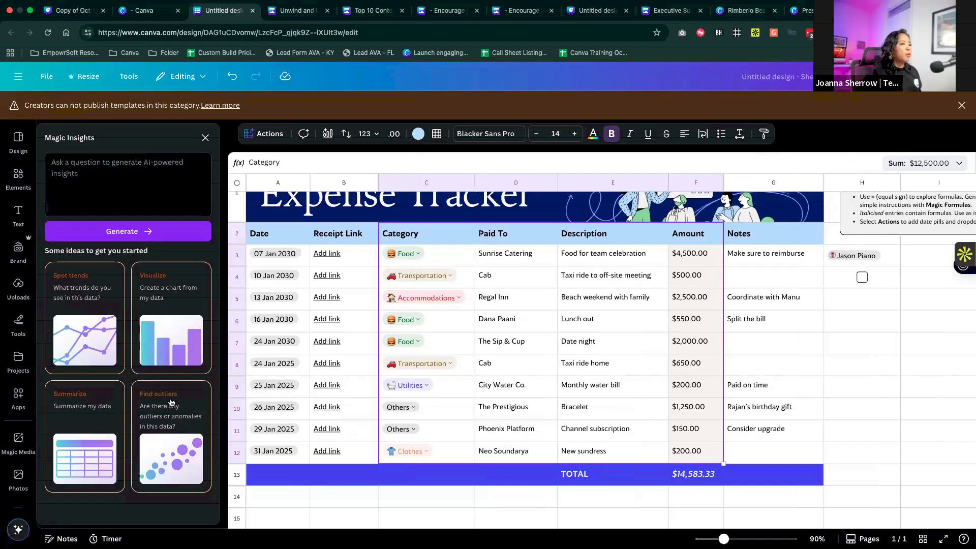
click(96, 418)
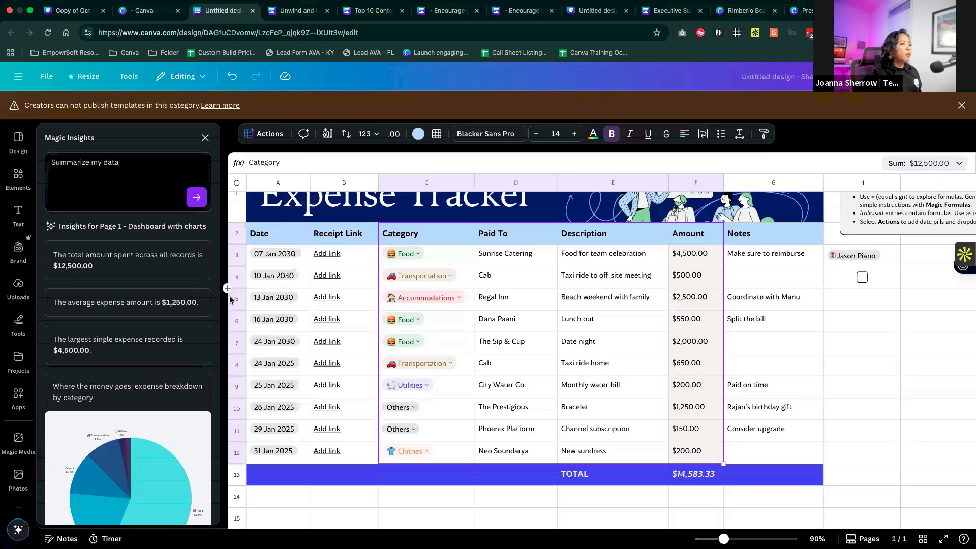
- Review the generated insights, from the average and largest-expense formulas to the category and over-time charts
mouse_move(151, 313)
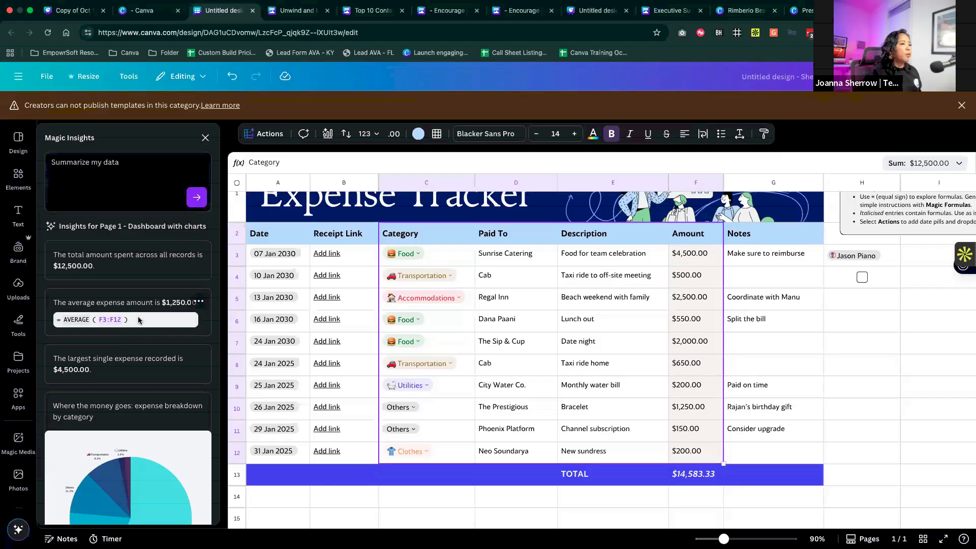
scroll(138, 319, down, 3)
mouse_move(164, 288)
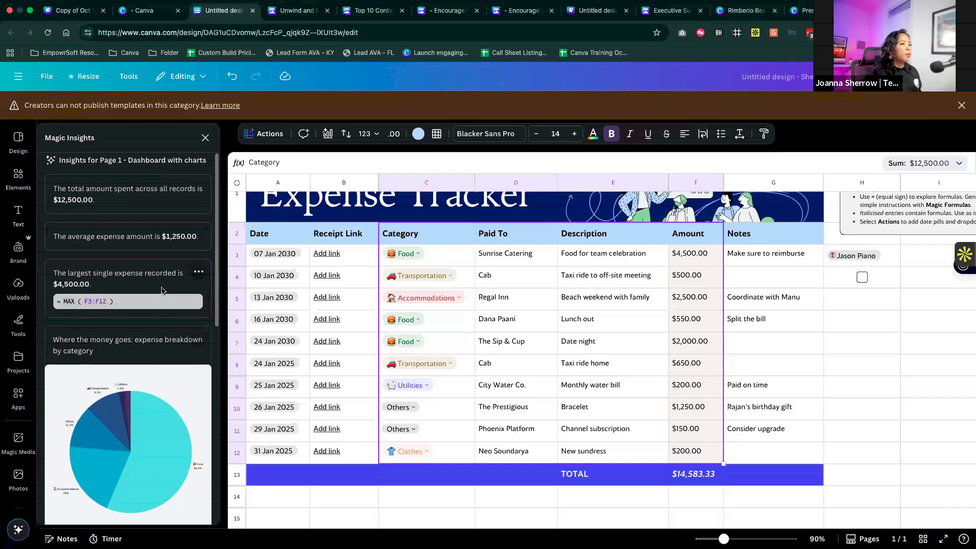
scroll(145, 396, down, 10)
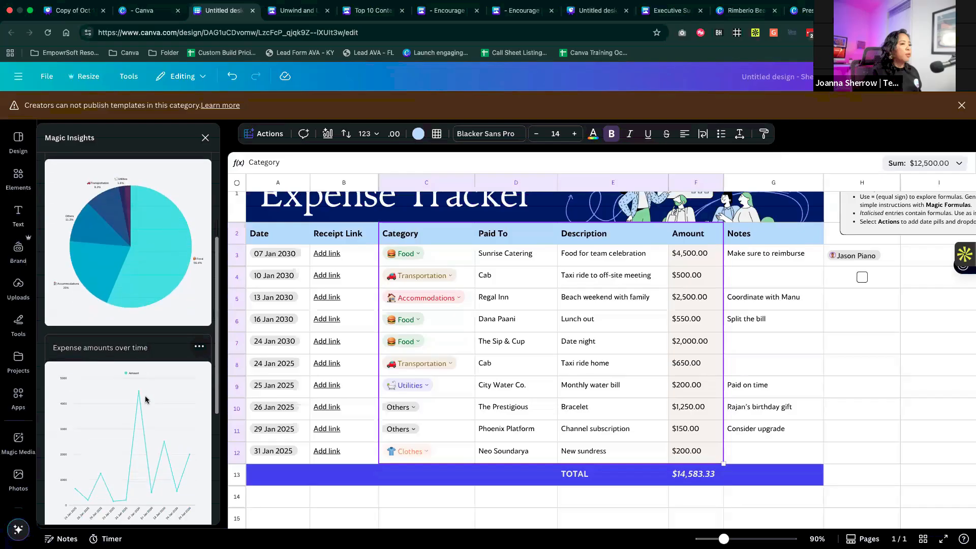
scroll(145, 395, up, 10)
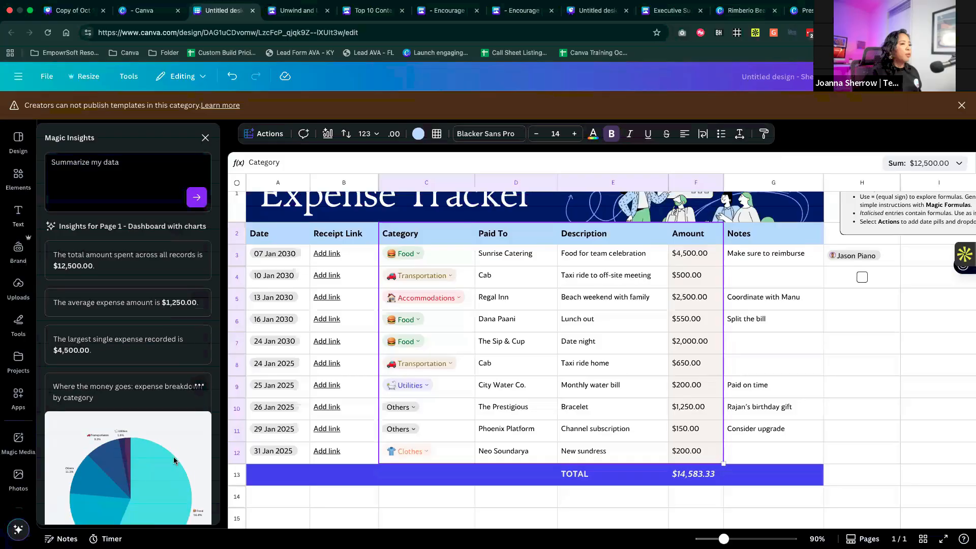
scroll(174, 460, down, 5)
scroll(174, 461, down, 2)
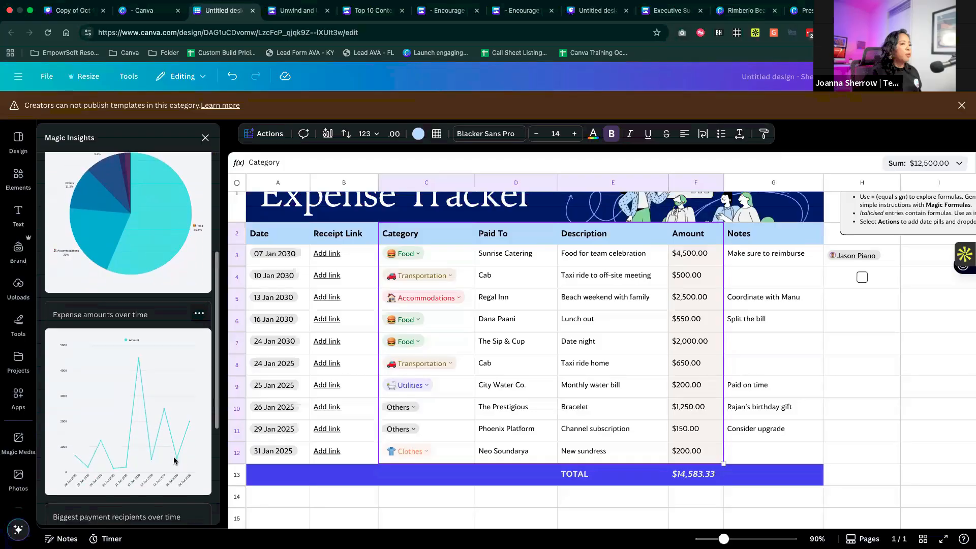
- Insert the "Expense amounts over time" line chart into the sheet and place it below the TOTAL row, starting around row 14
click(141, 407)
drag(551, 311, 962, 358)
scroll(963, 358, down, 2)
drag(908, 312, 342, 522)
scroll(433, 457, down, 2)
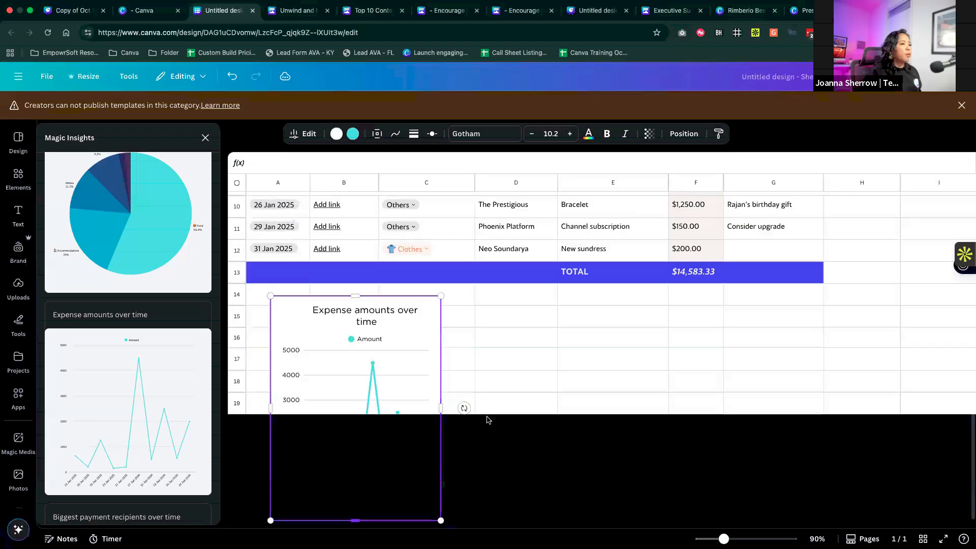
- Try widening the line chart across the sheet to column H, and undo the resize
drag(438, 374, 895, 316)
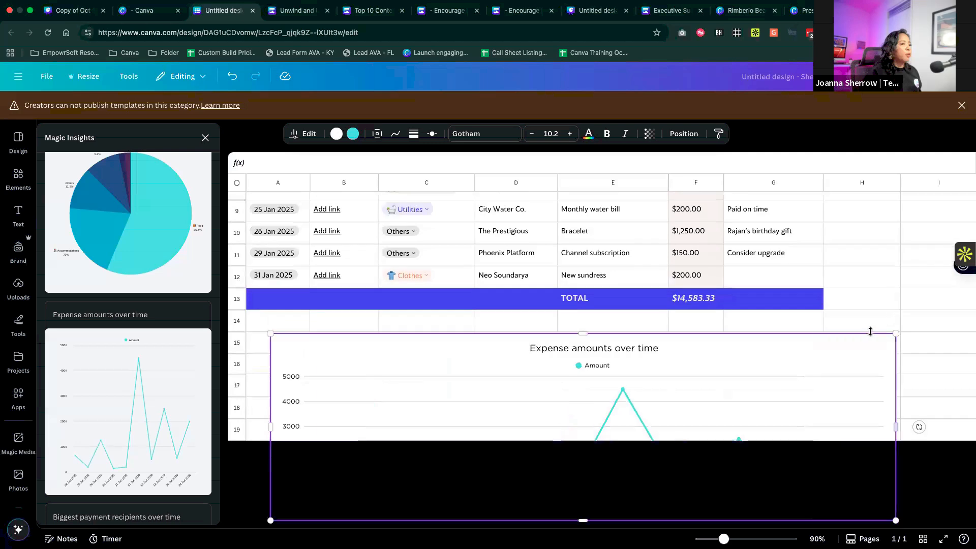
key(super+z)
- Move the line chart into the empty columns beside the table, below the Canva Tips box, and close Magic Insights
scroll(814, 365, down, 5)
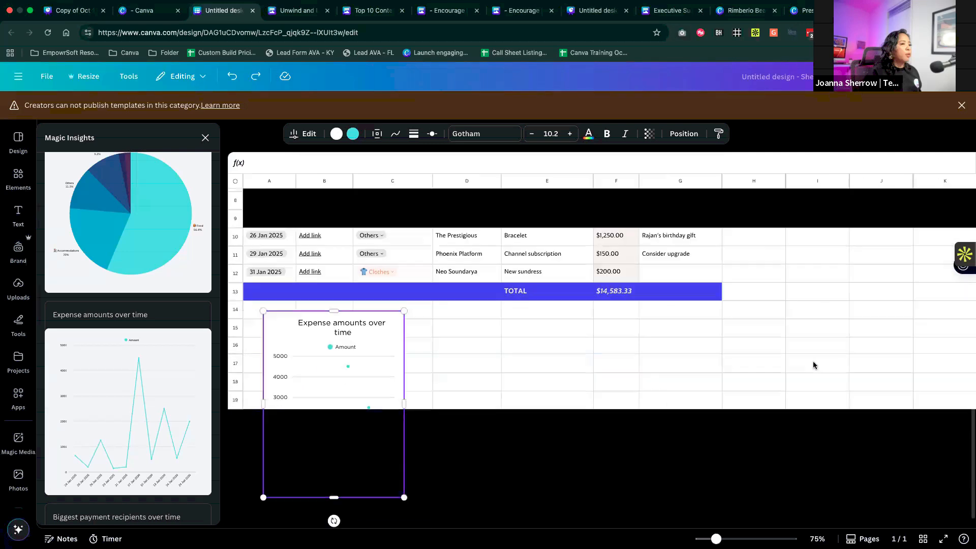
scroll(814, 365, down, 1)
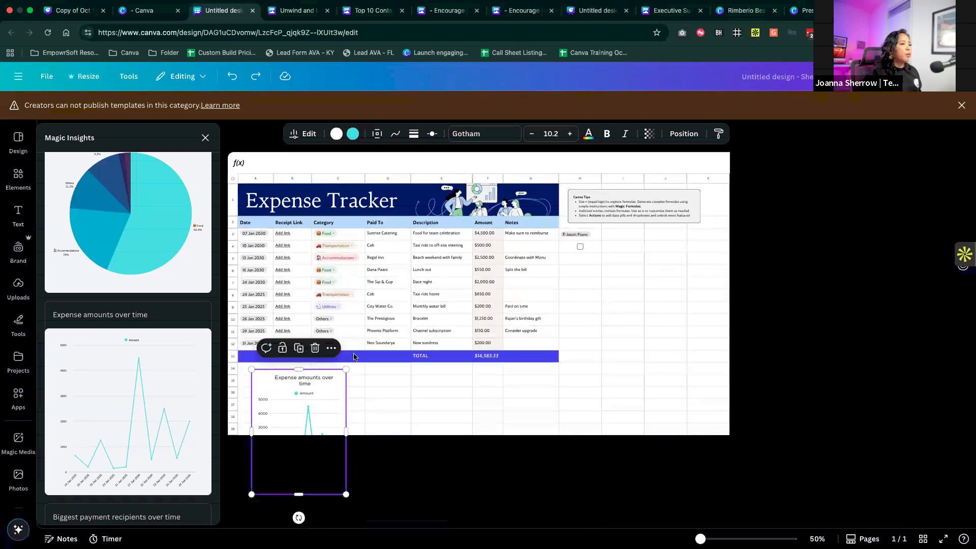
drag(315, 389, 654, 272)
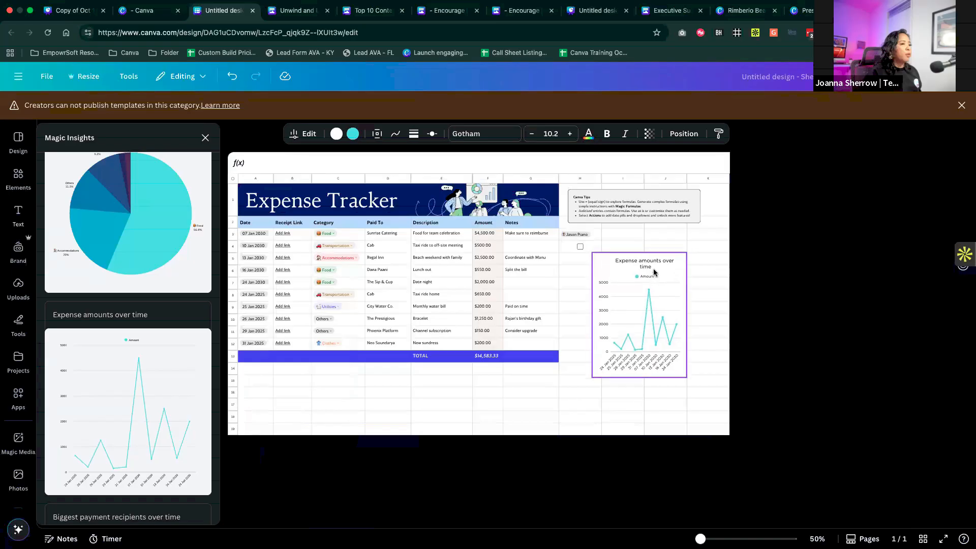
scroll(655, 272, up, 5)
scroll(655, 272, down, 4)
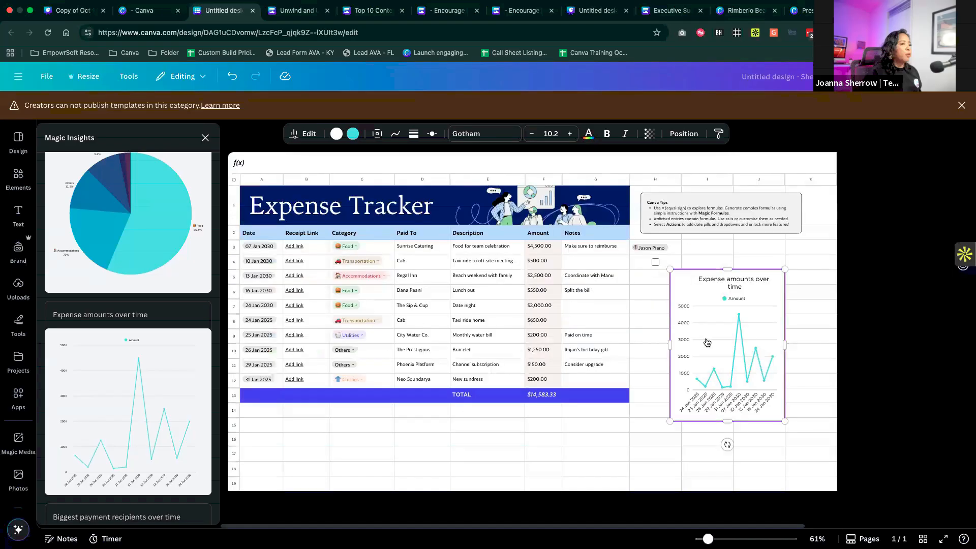
scroll(706, 342, down, 1)
mouse_move(707, 355)
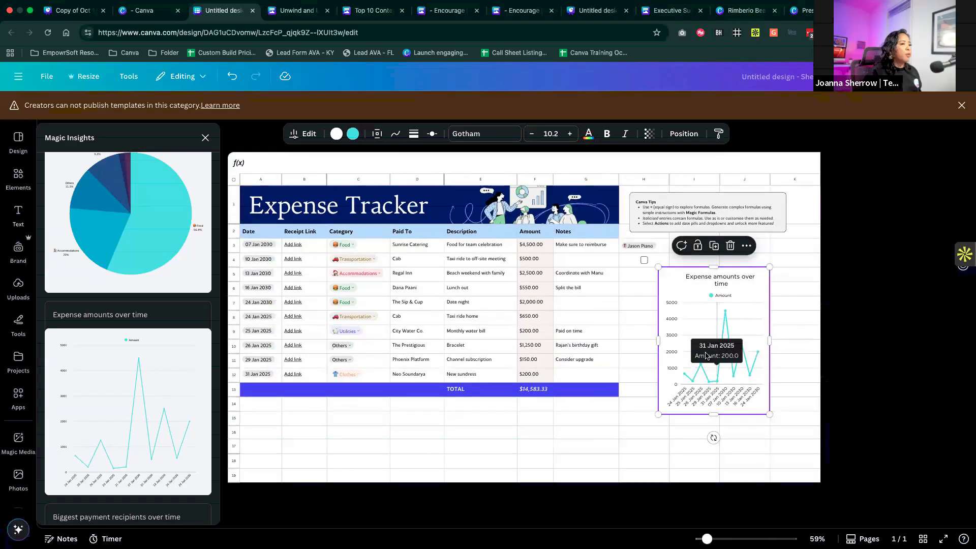
click(396, 418)
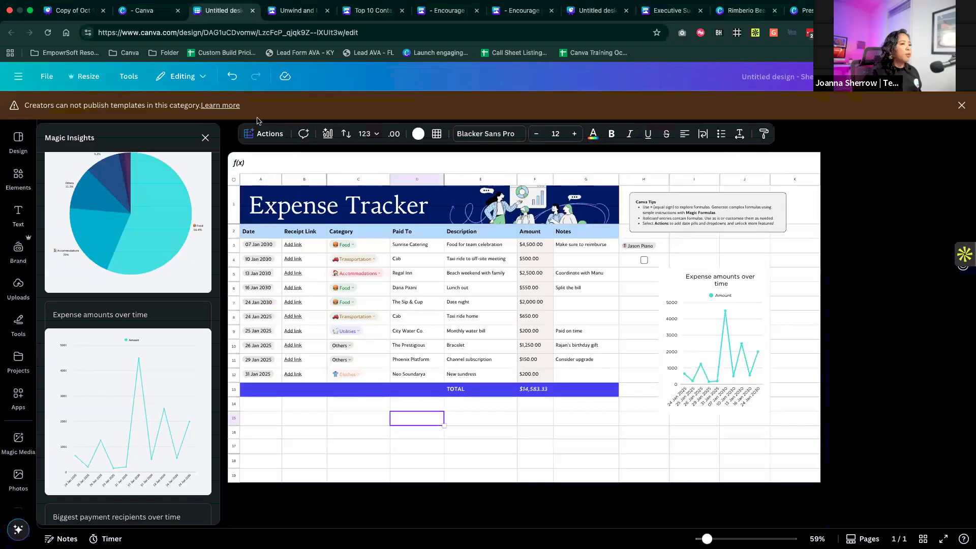
click(205, 138)
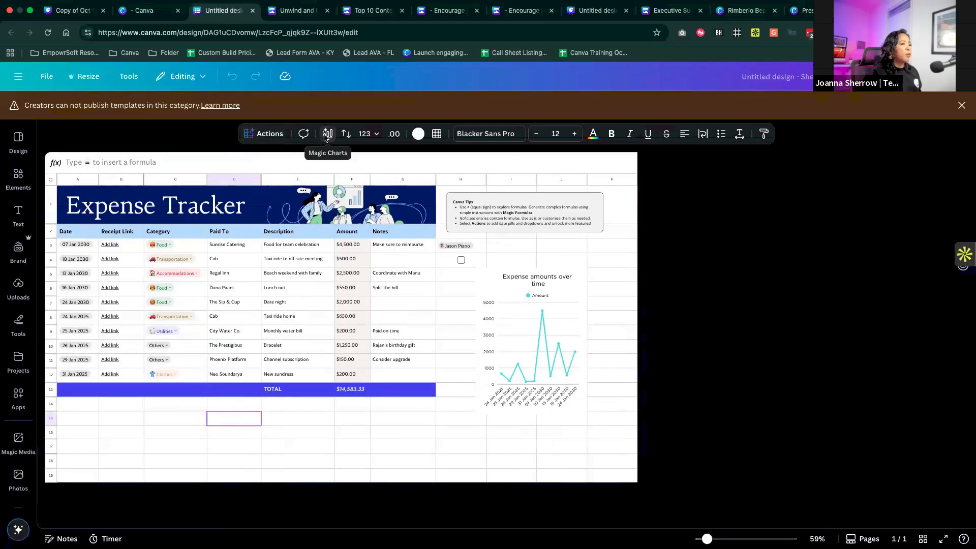
- Start Magic Charts and select the descriptions and amounts in E3:F12 as the chart data
click(327, 134)
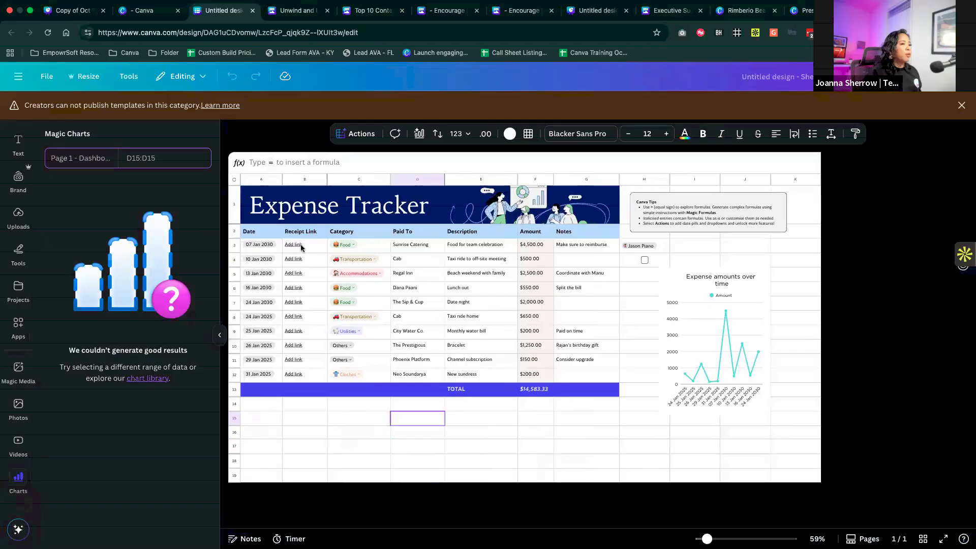
drag(488, 246, 507, 365)
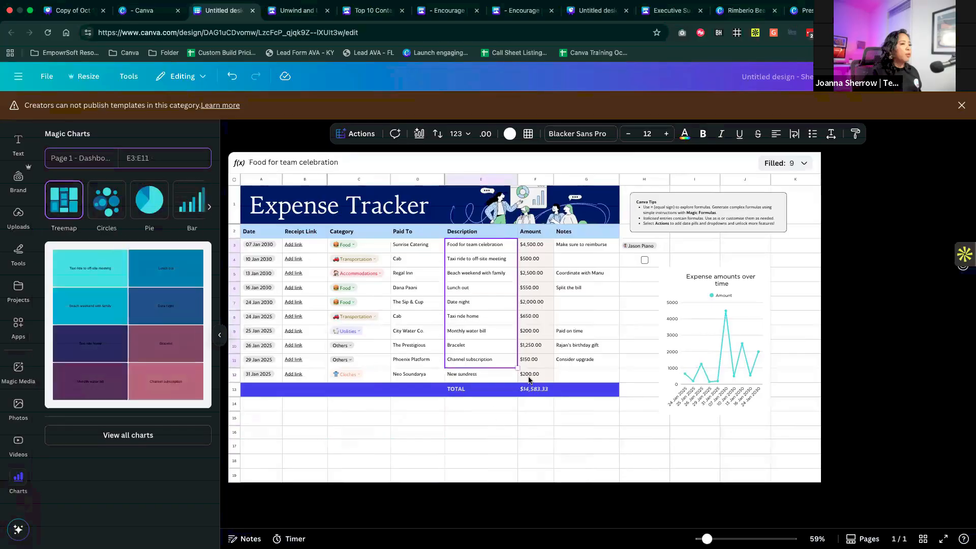
shift+click(529, 379)
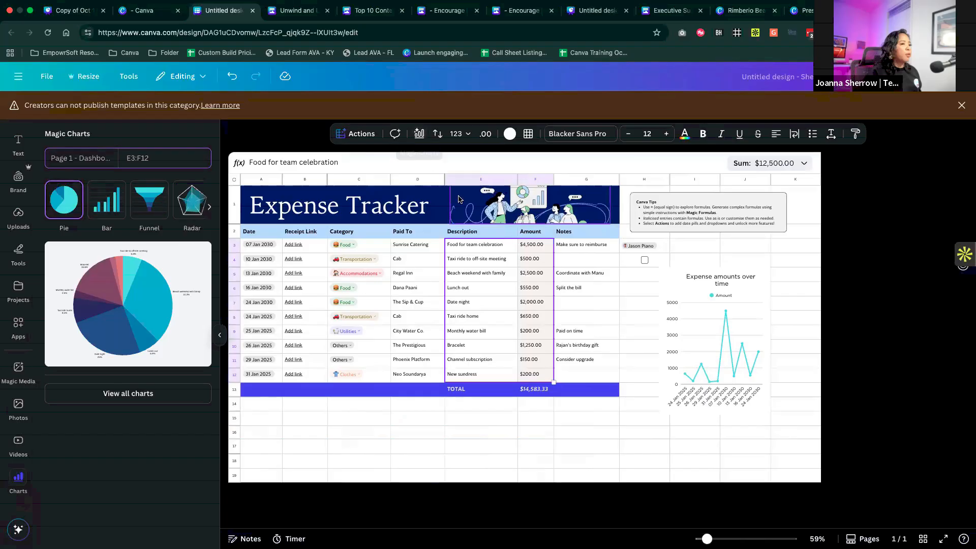
- Preview the expense data in E3:F12 as bar, funnel and radar charts in Magic Charts
scroll(458, 199, up, 10)
scroll(459, 200, down, 8)
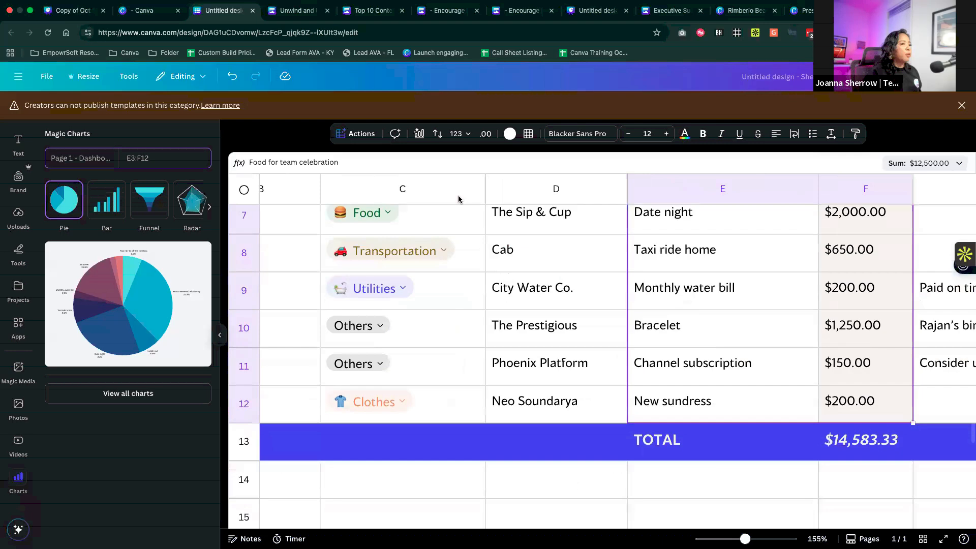
scroll(458, 199, down, 1)
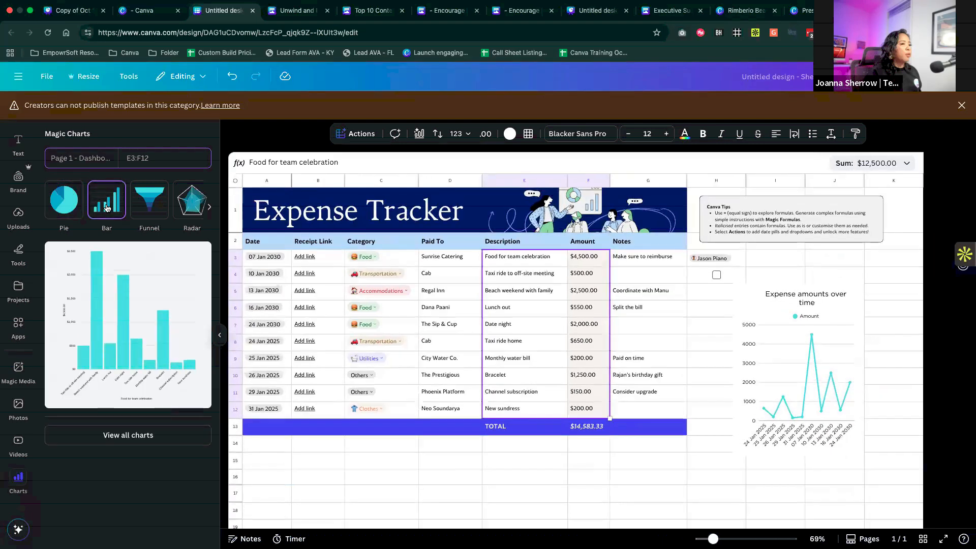
click(155, 206)
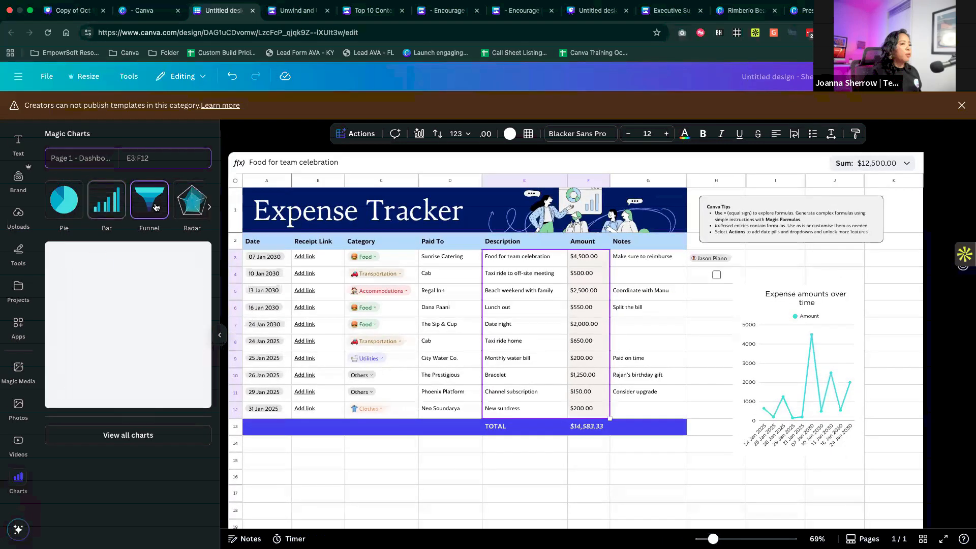
click(196, 204)
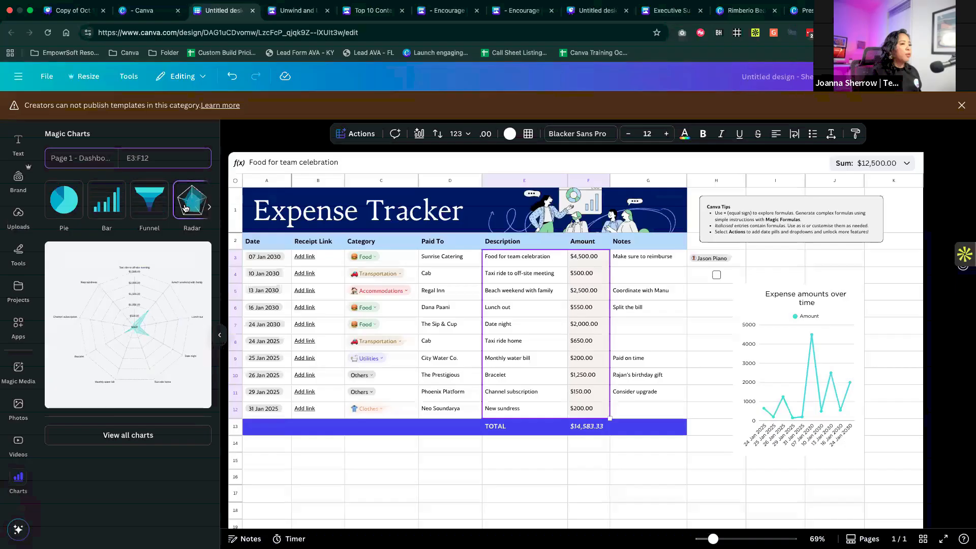
click(211, 209)
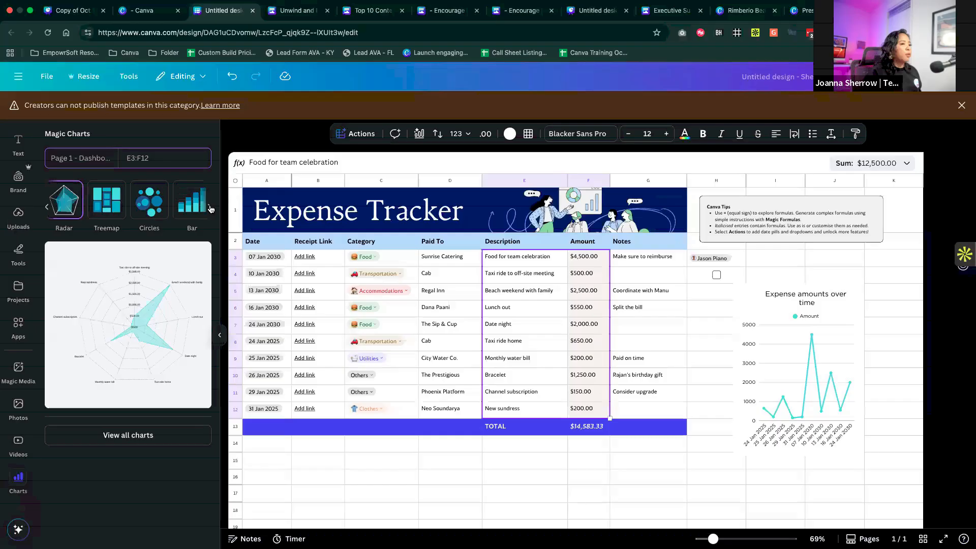
- Insert the treemap chart of the expenses, enlarge it and place it over columns A to D of the table
click(105, 211)
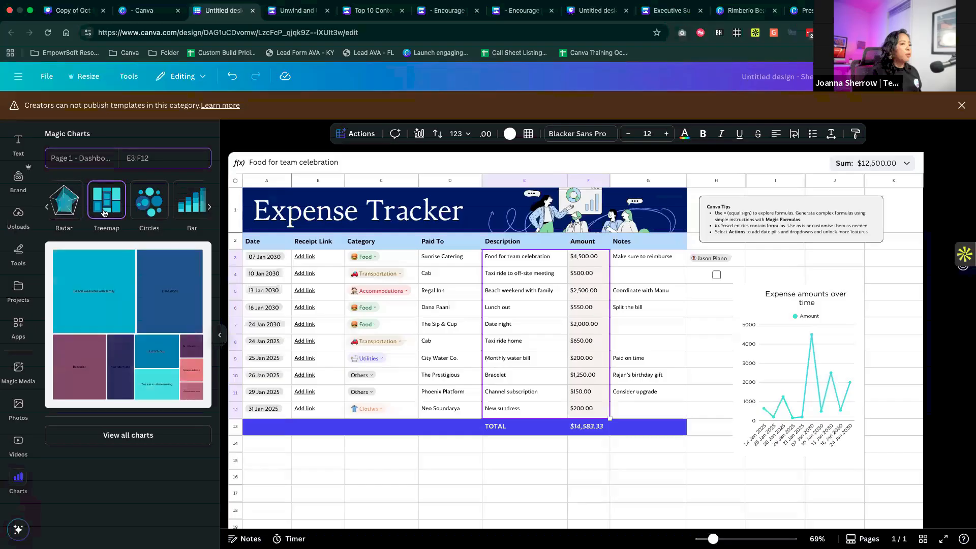
click(127, 324)
drag(541, 379, 430, 497)
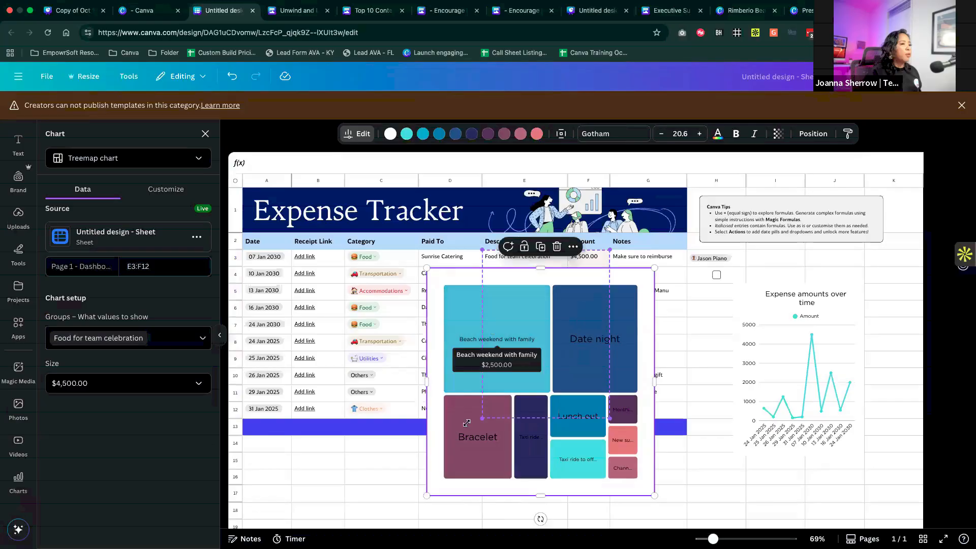
click(470, 356)
drag(513, 338, 276, 318)
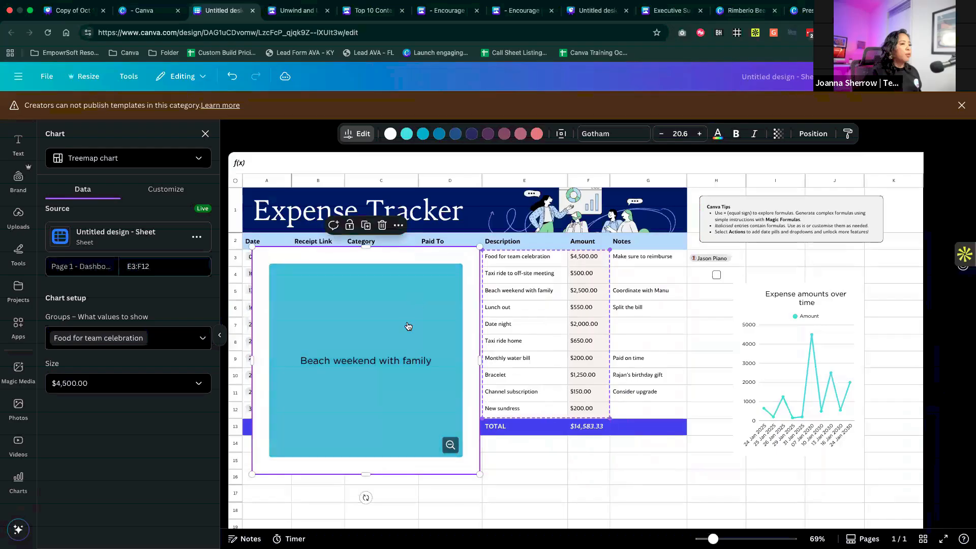
- Explore the treemap by zooming in and out of its segments, including Lunch out and Beach weekend with family
click(451, 446)
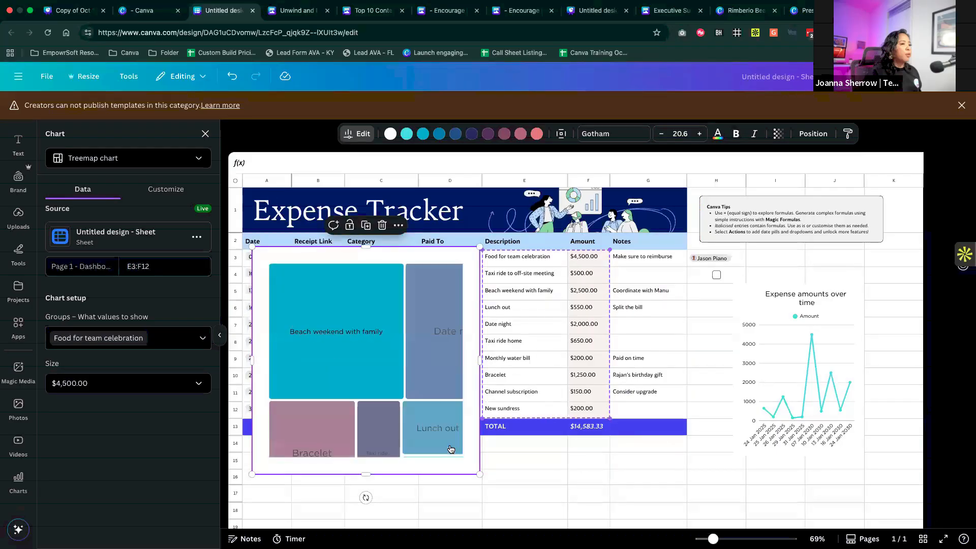
click(405, 400)
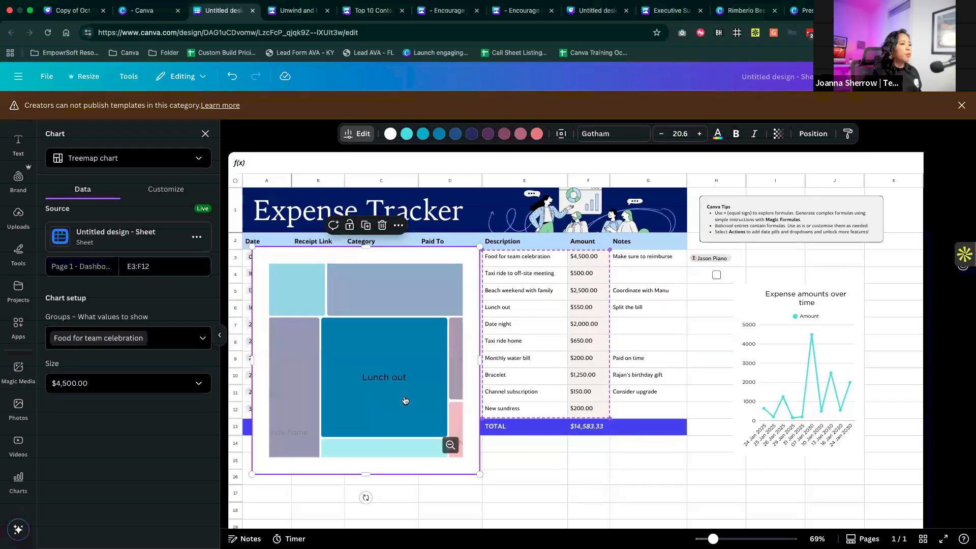
click(451, 445)
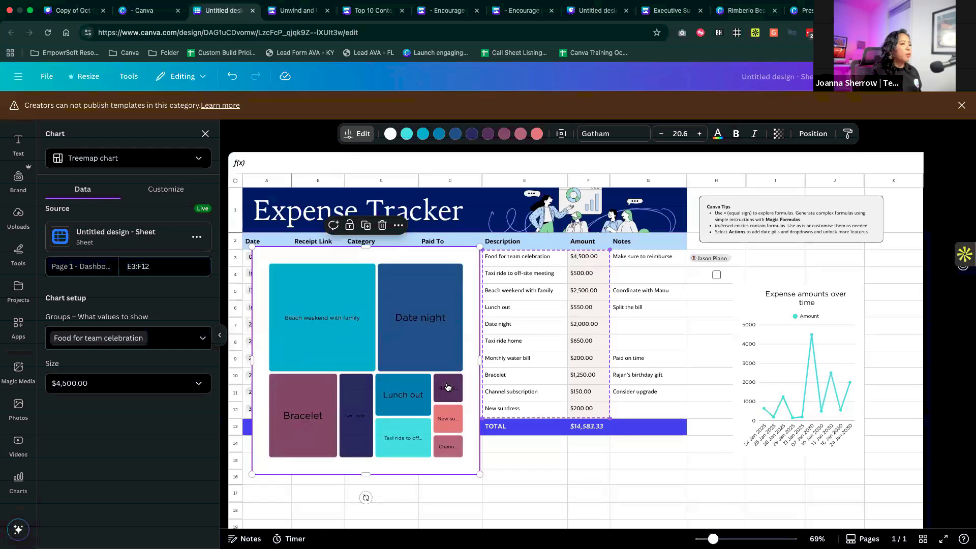
mouse_move(443, 340)
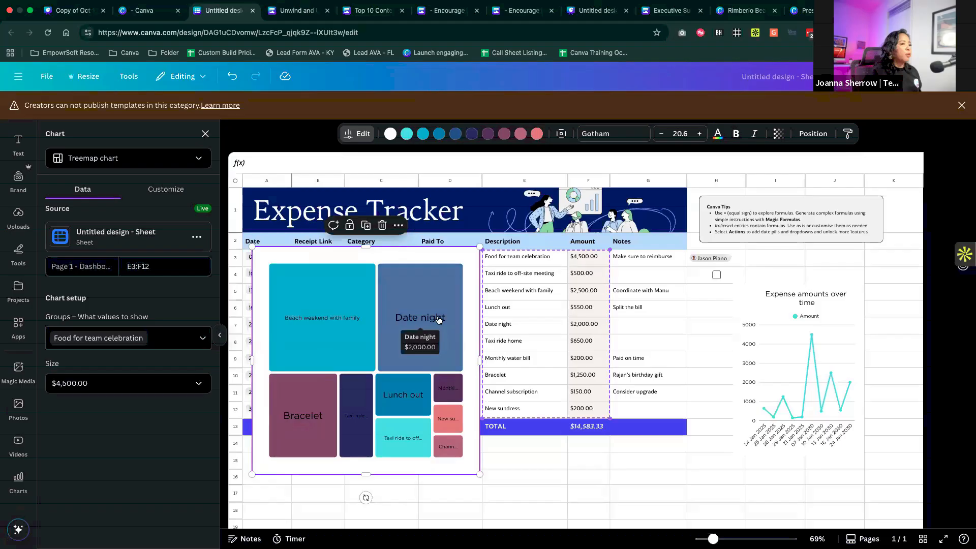
mouse_move(314, 325)
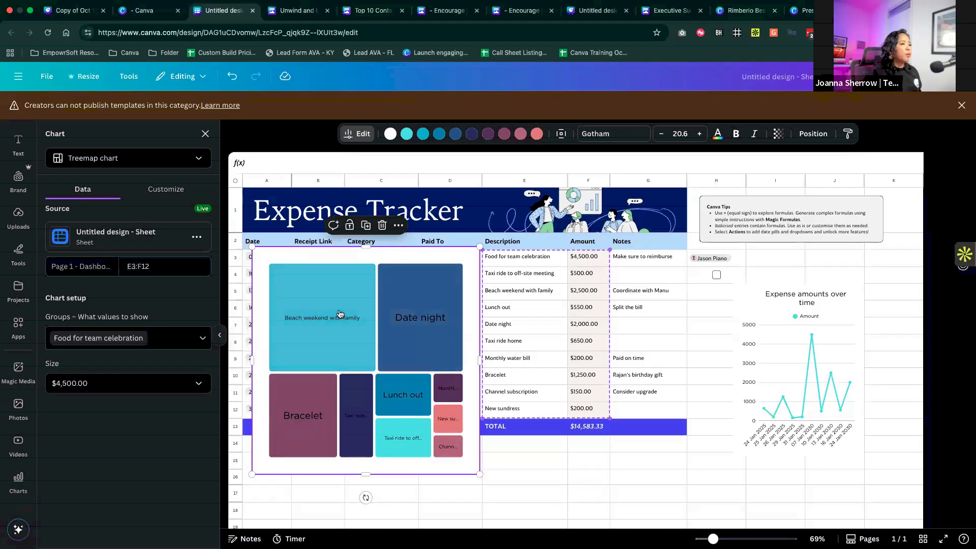
click(350, 322)
click(451, 445)
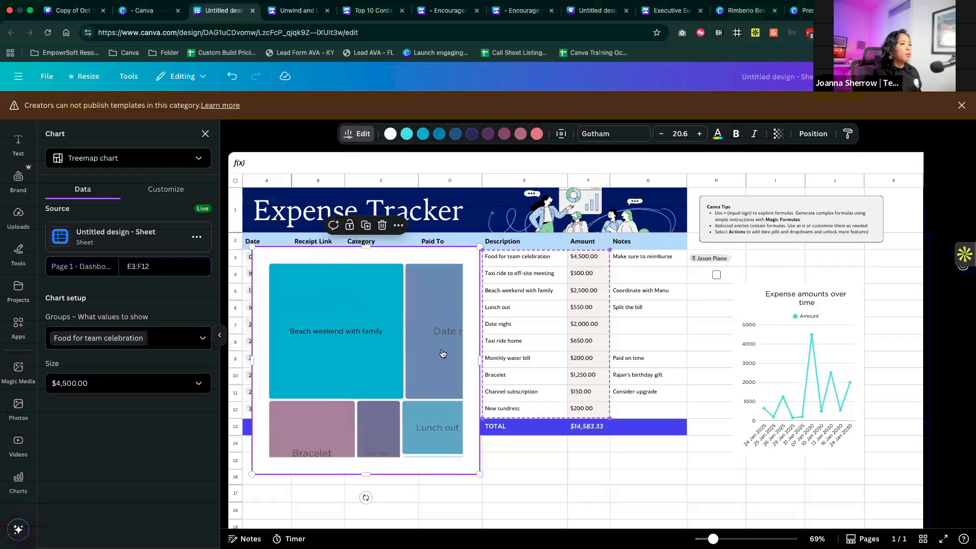
click(436, 341)
click(451, 445)
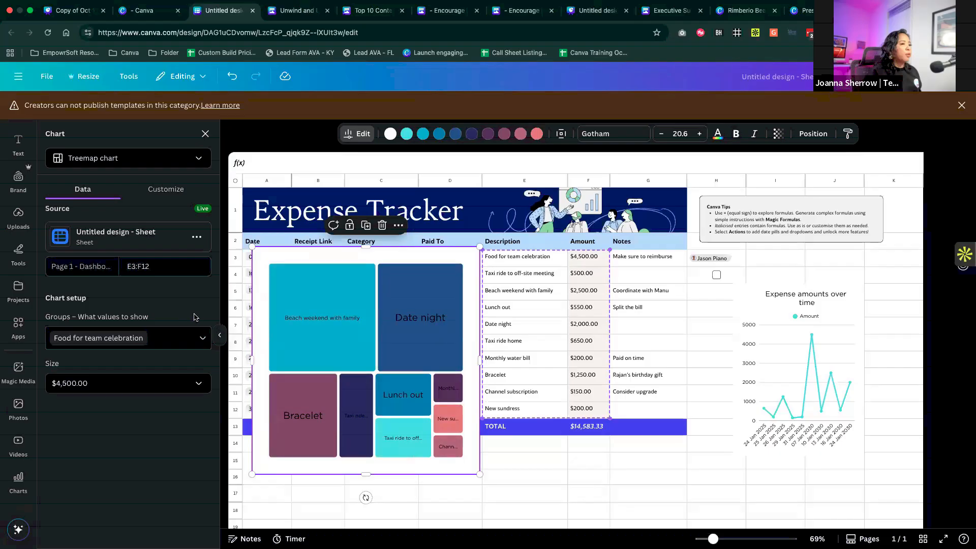
- Close the treemap's chart settings and move the chart beside the table, over the line chart
drag(325, 273, 309, 296)
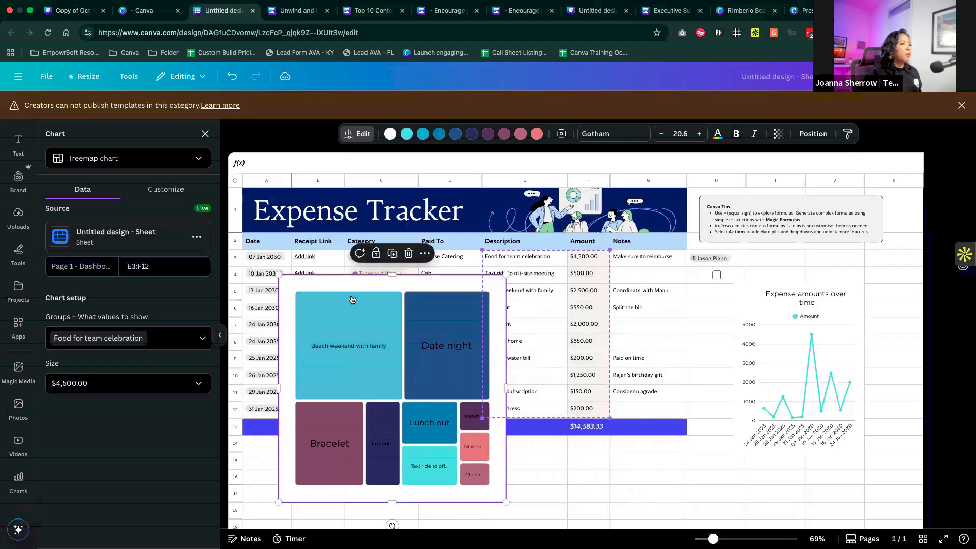
mouse_move(351, 300)
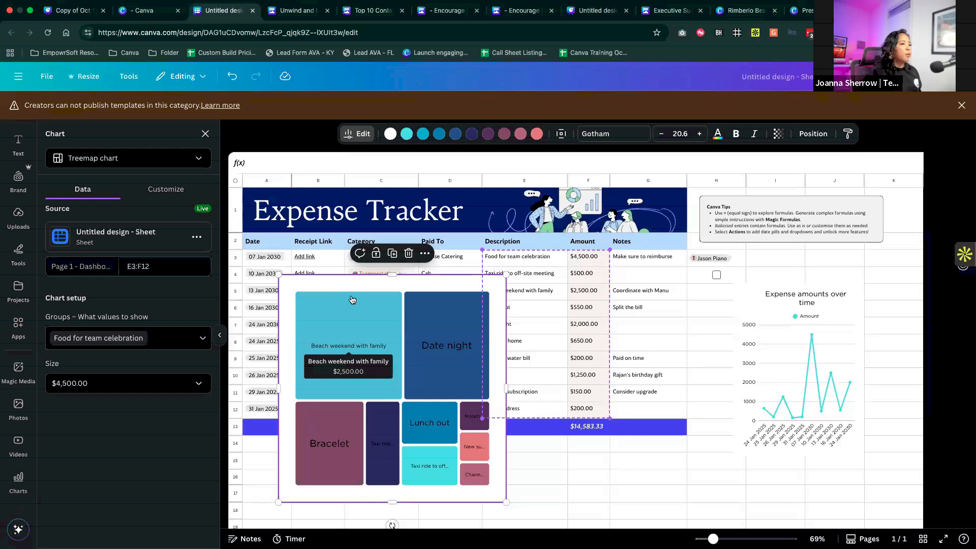
click(205, 134)
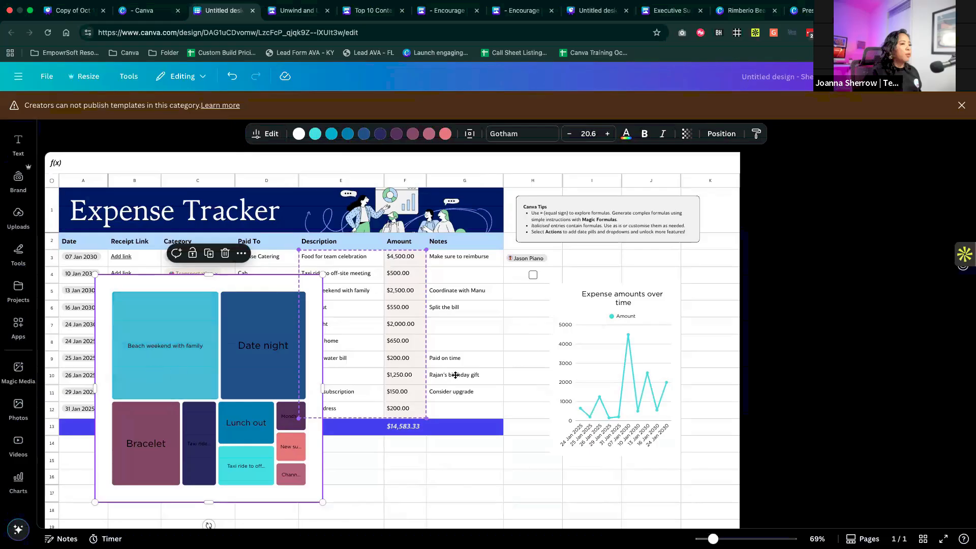
drag(152, 370, 540, 389)
- Start a new chart with data from Google Sheets and connect Canva Charts to a Google account
click(19, 481)
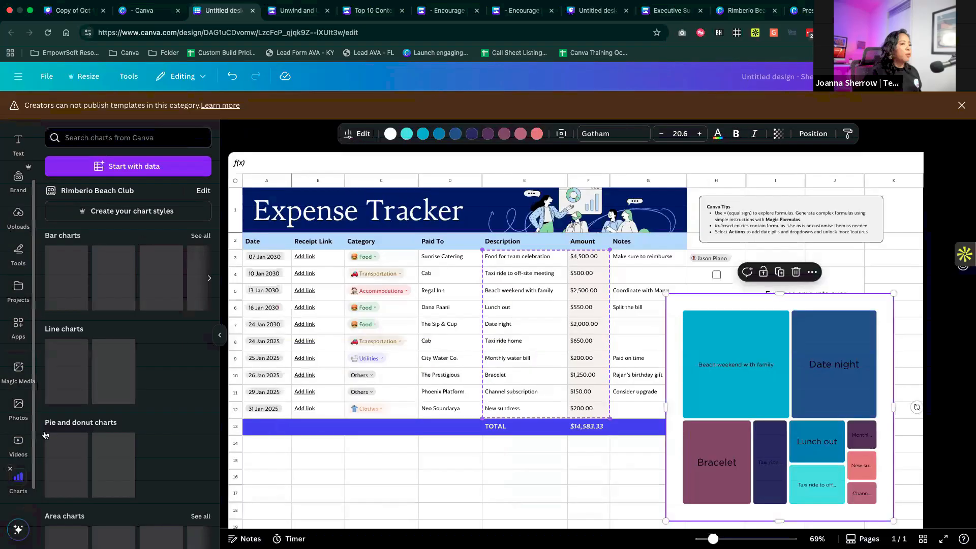
click(144, 170)
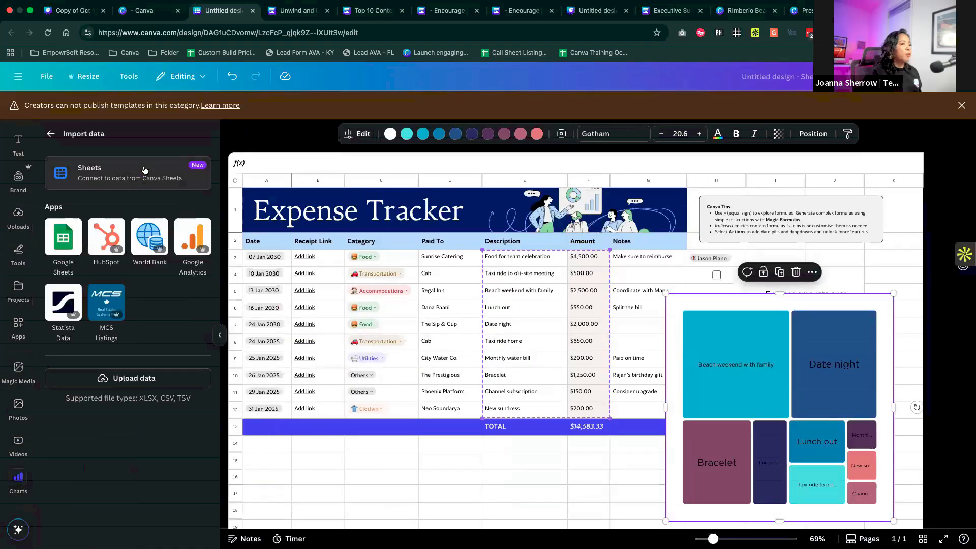
click(71, 252)
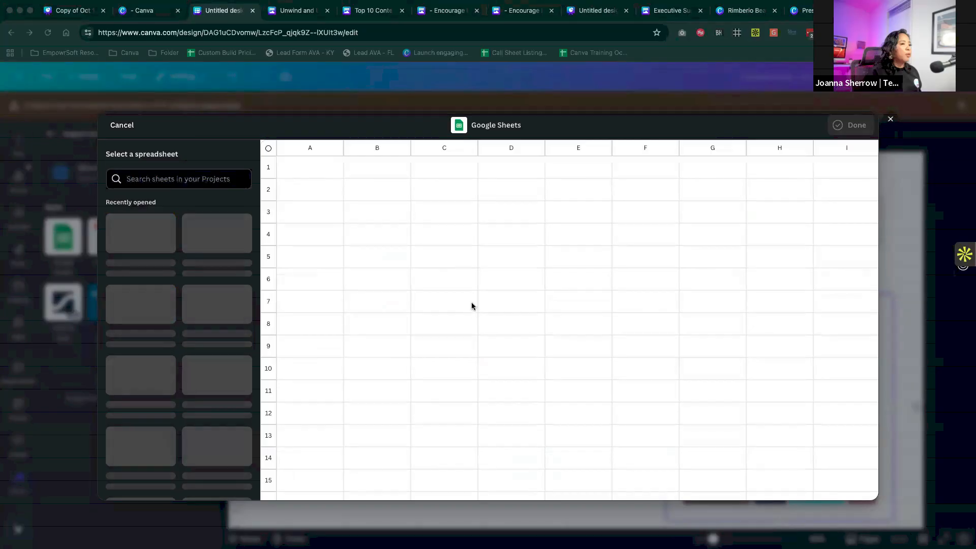
drag(573, 451, 693, 458)
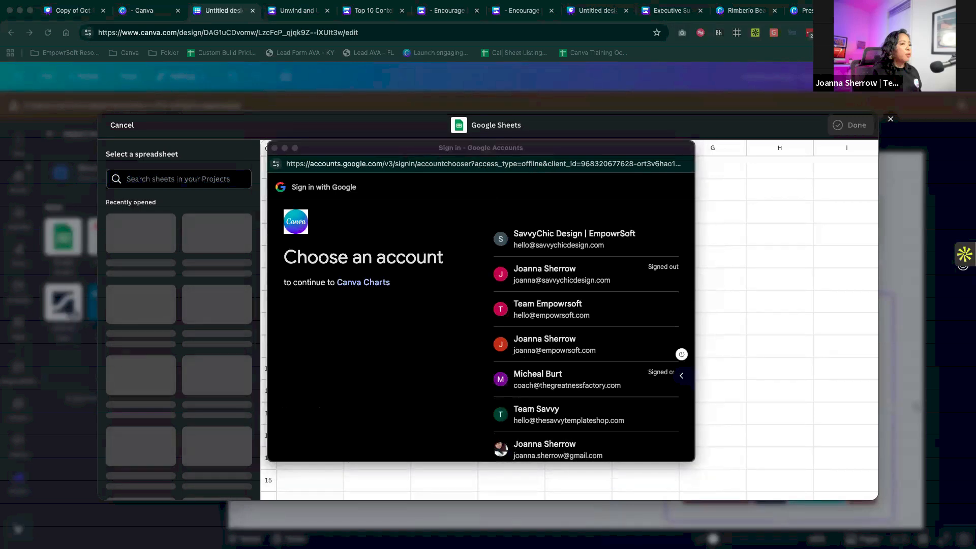
click(557, 356)
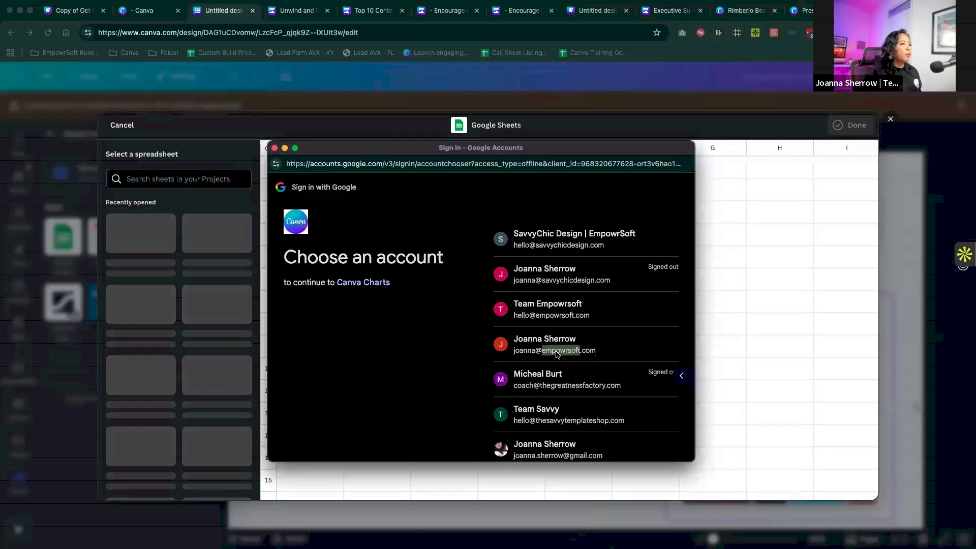
click(628, 407)
click(498, 257)
scroll(636, 375, down, 3)
click(643, 414)
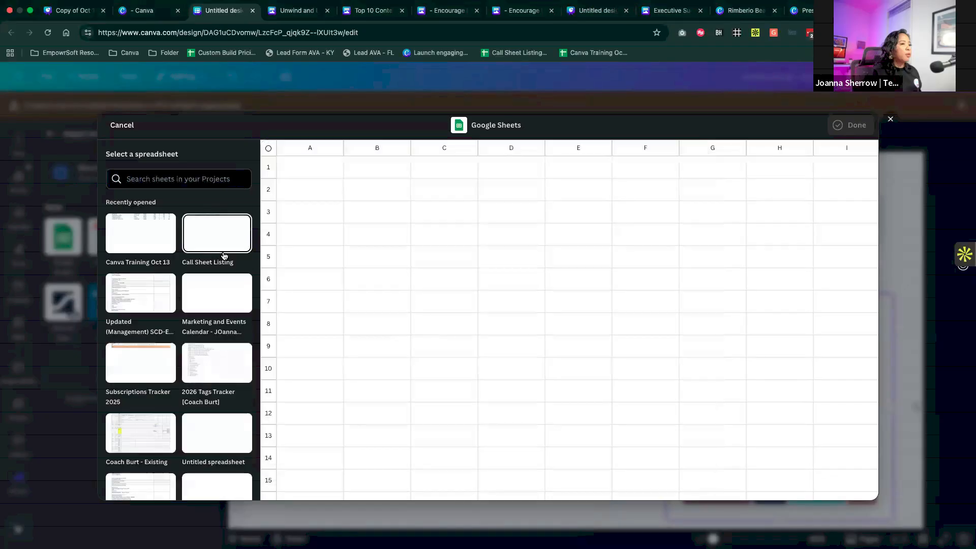
- Import range A1:G23 of Sheet1 from the "Canva Training Oct 13" spreadsheet as chart data
click(145, 247)
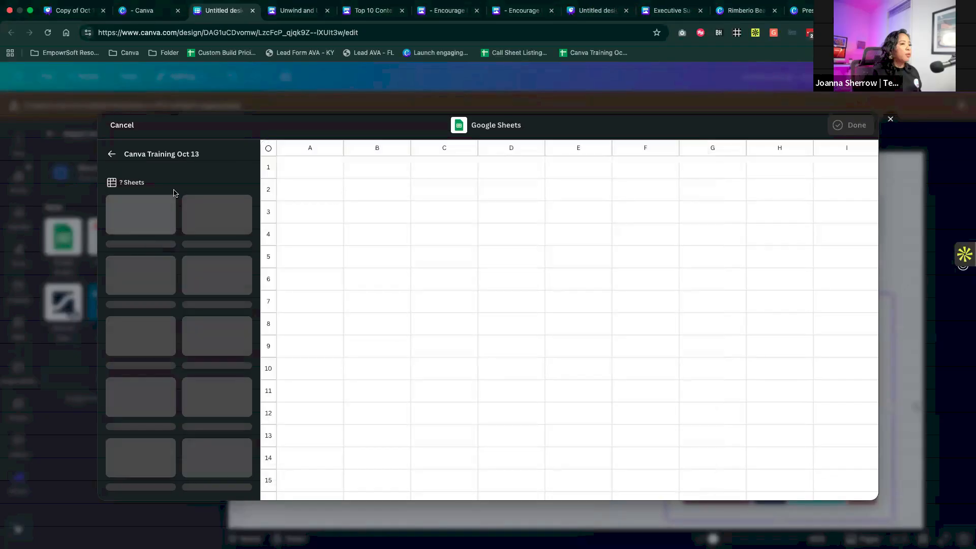
click(157, 217)
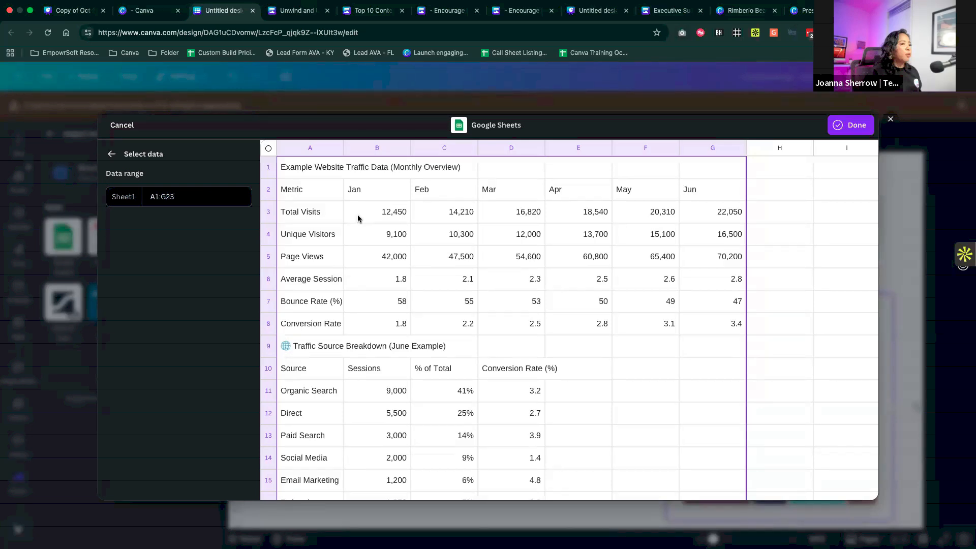
click(849, 133)
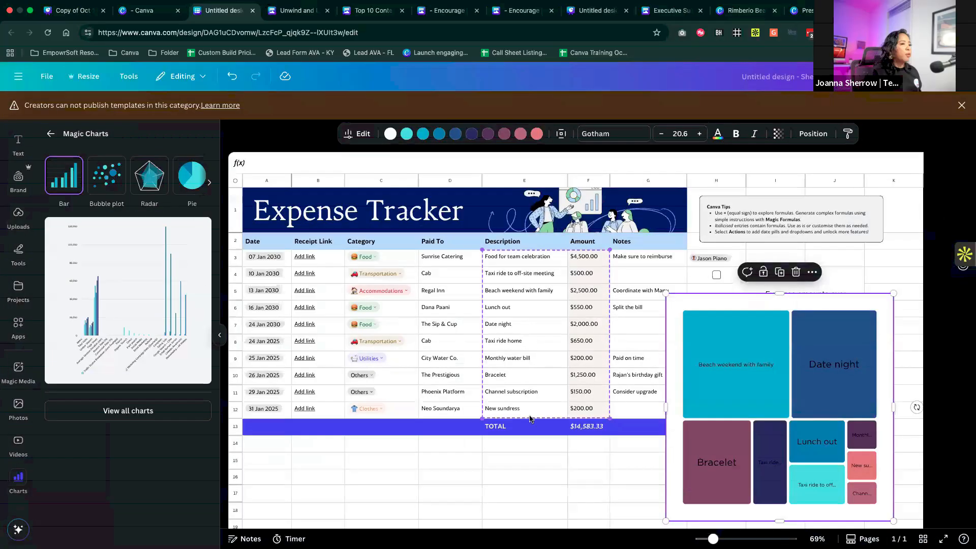
- Reposition the treemap beside the table so it sits just below the Canva Tips box, across columns H to K
scroll(375, 437, down, 1)
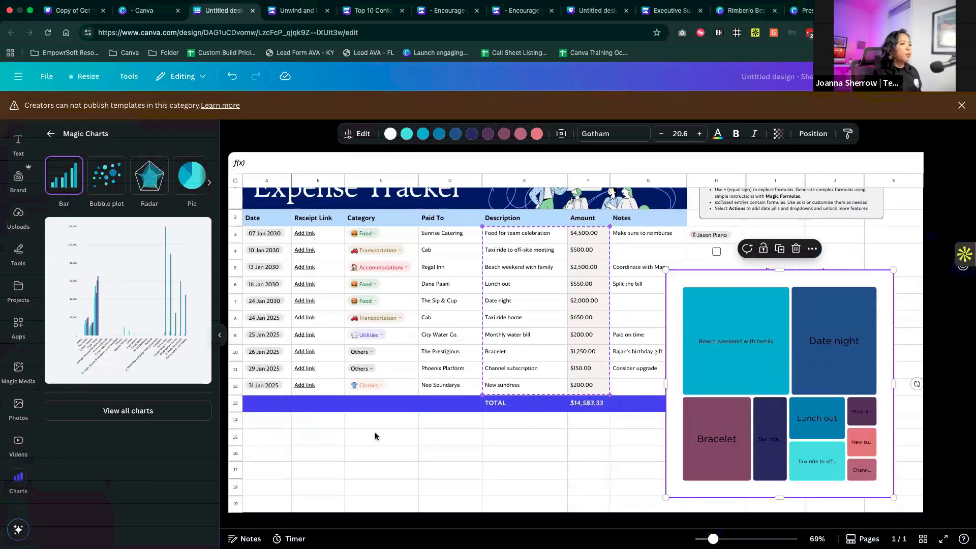
scroll(375, 437, up, 1)
mouse_move(785, 386)
mouse_down()
mouse_move(837, 378)
mouse_move(820, 375)
mouse_move(510, 490)
mouse_move(863, 270)
mouse_move(792, 348)
mouse_move(785, 382)
mouse_up()
- Insert the suggested bar chart of the website traffic data, enlarge it and place it over columns A to D
click(148, 288)
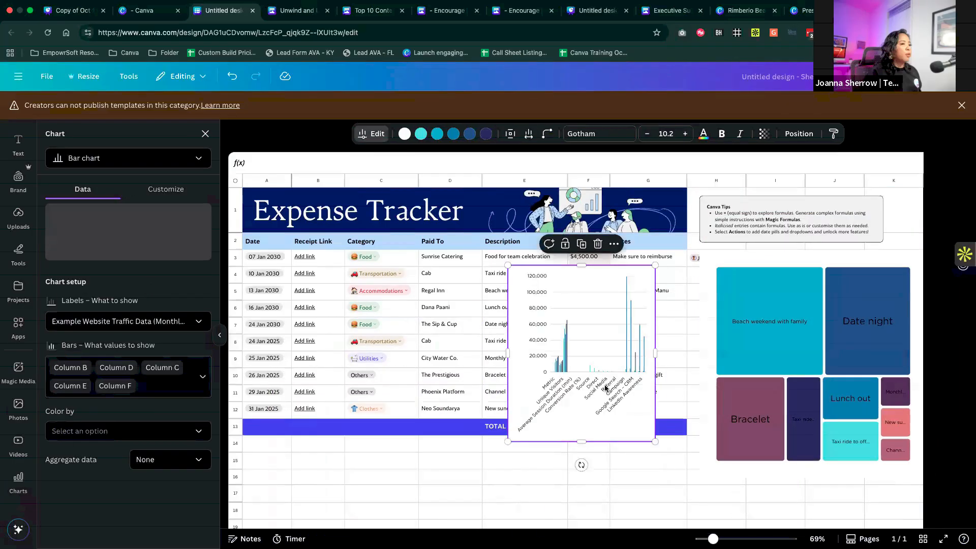
drag(559, 375, 477, 411)
drag(573, 477, 736, 477)
drag(568, 391, 629, 197)
drag(468, 466, 491, 492)
mouse_move(331, 370)
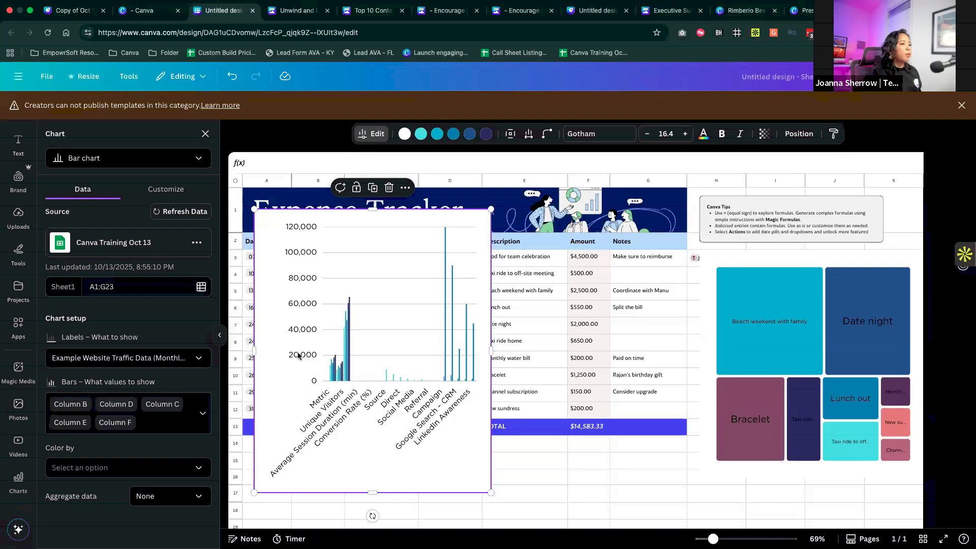
- View the bar chart's customization options and try the website traffic data as a pie chart and a row chart
click(160, 196)
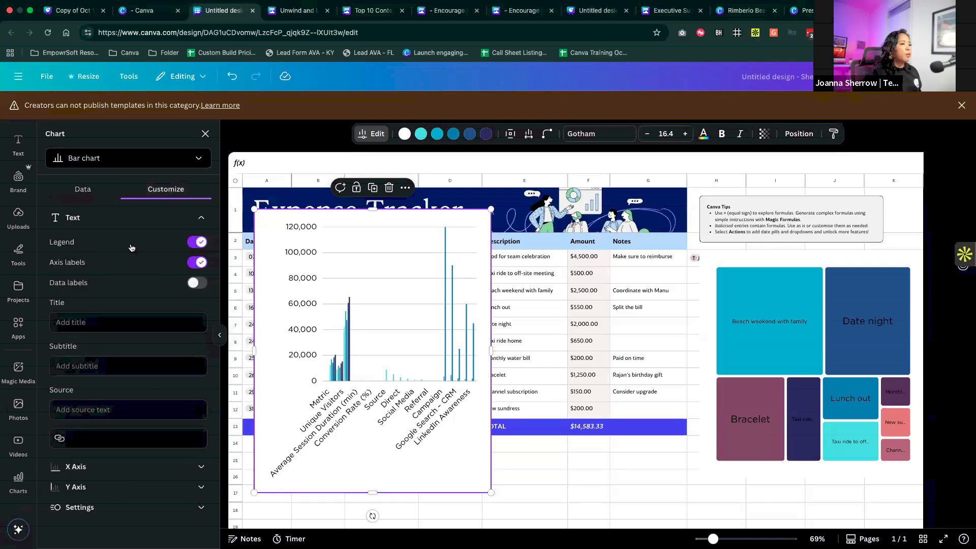
click(83, 192)
click(104, 160)
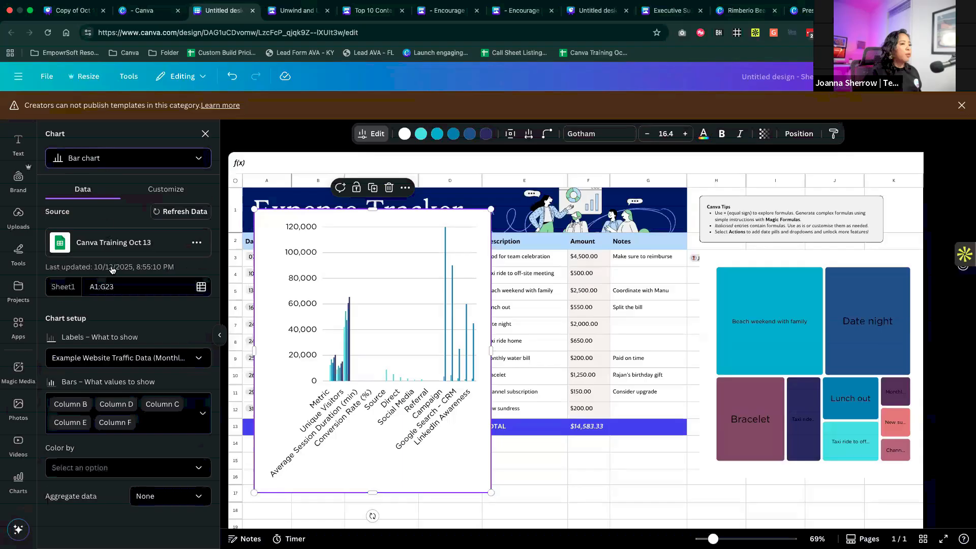
click(113, 268)
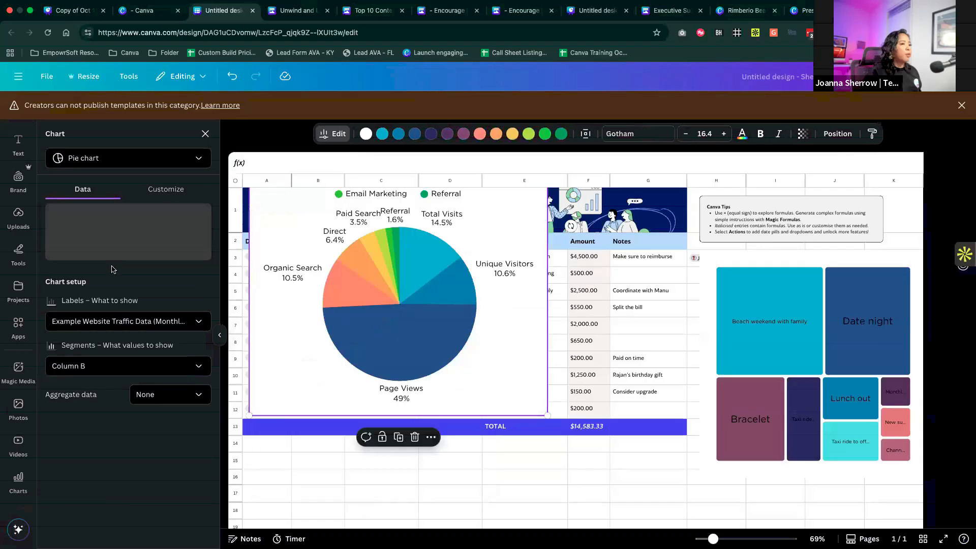
click(128, 159)
click(114, 220)
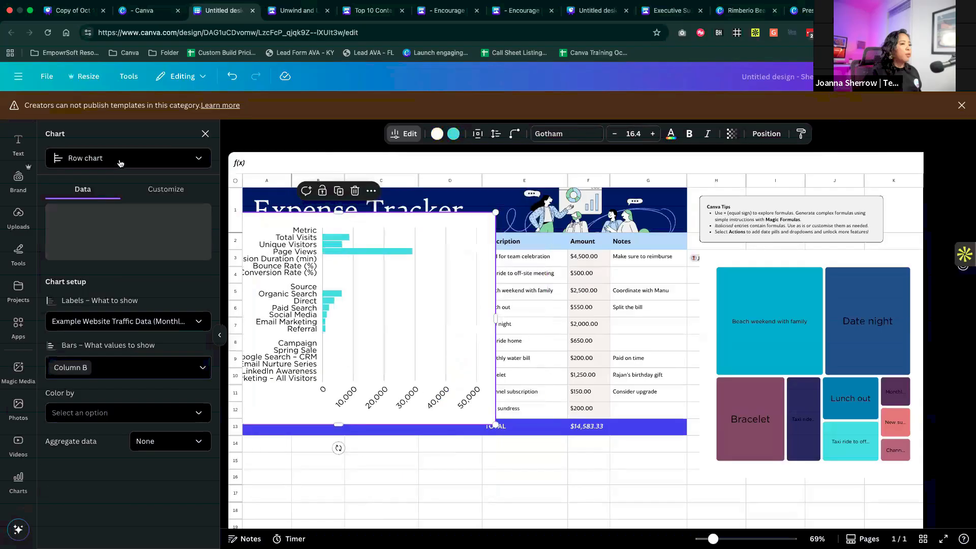
- Change the website traffic chart's type to Area chart
click(128, 158)
scroll(122, 257, down, 3)
scroll(122, 256, down, 1)
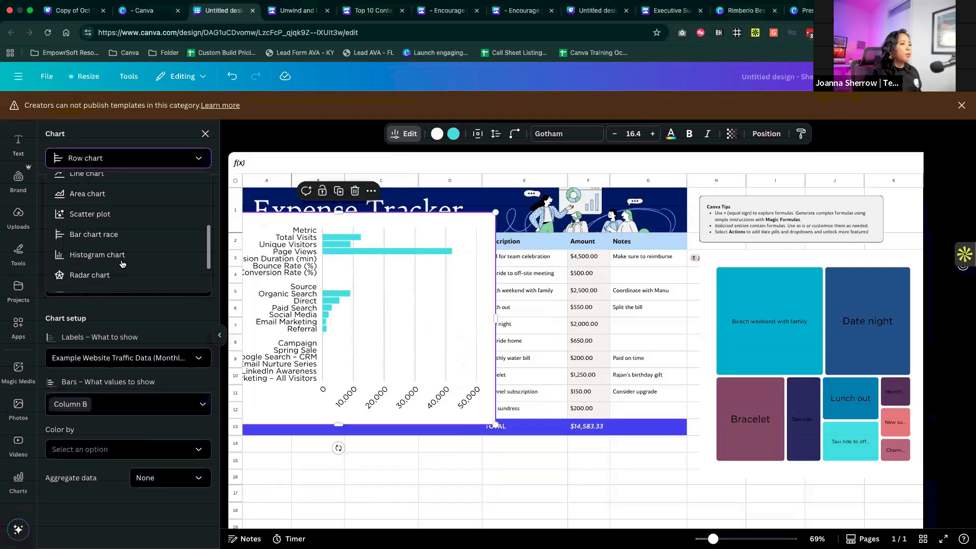
click(114, 195)
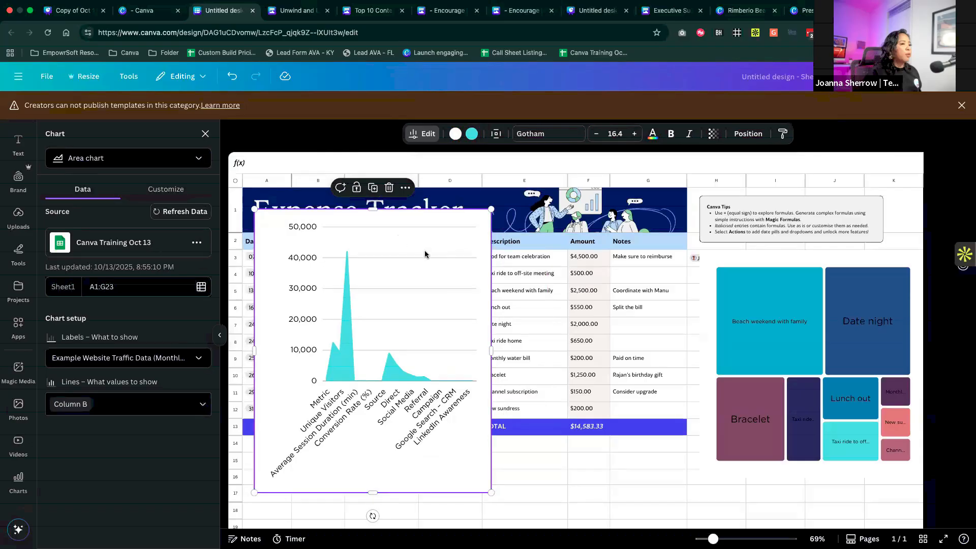
- Switch to the Canva Tour Webinar presentation and present the Canva Whiteboards slide in full screen
click(74, 10)
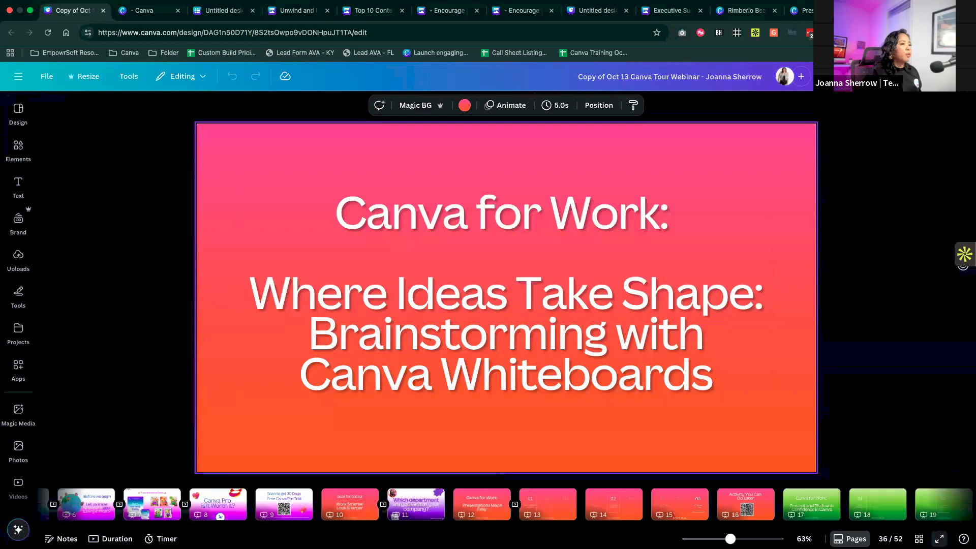
click(940, 540)
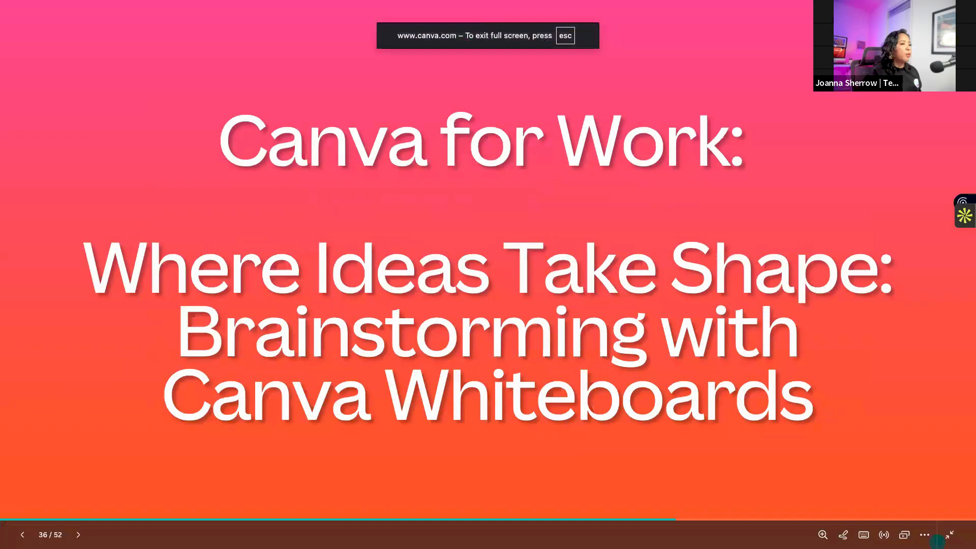
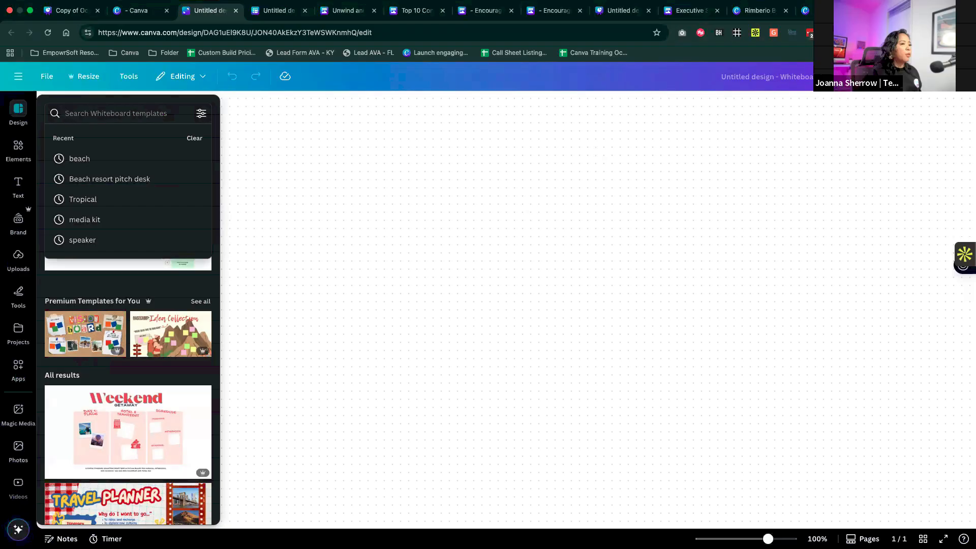
- Search the whiteboard templates for "business plan template" and add the purple Business Model Canvas template to the blank board
text(ss plan)
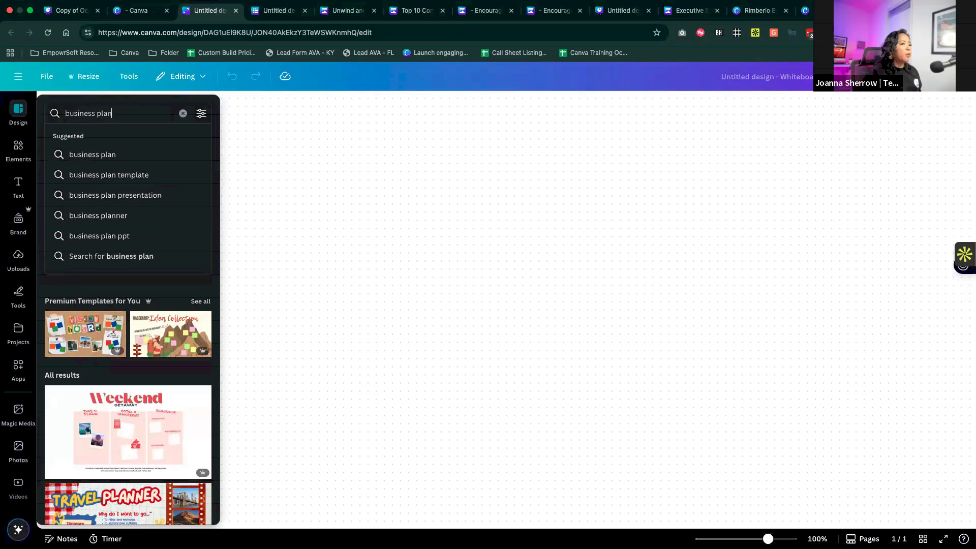
click(107, 155)
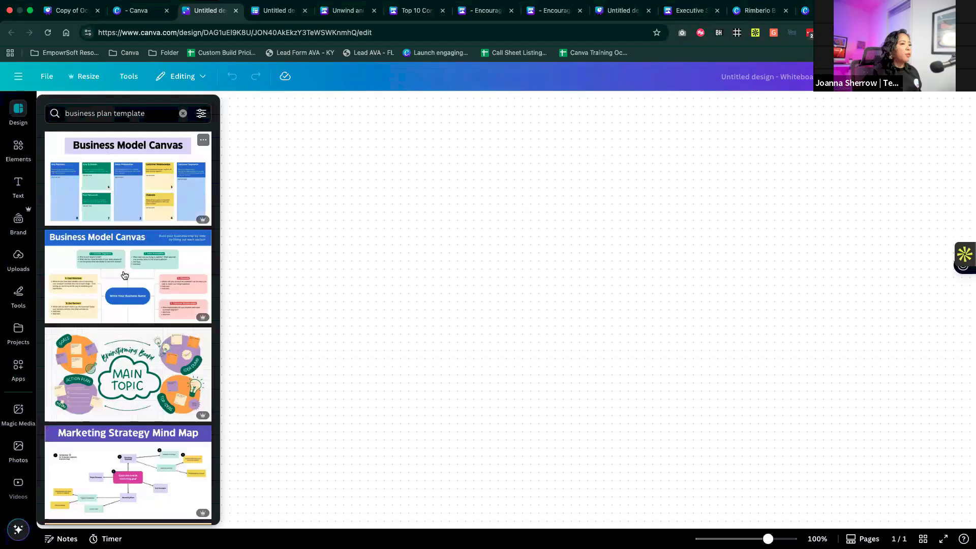
scroll(124, 275, down, 10)
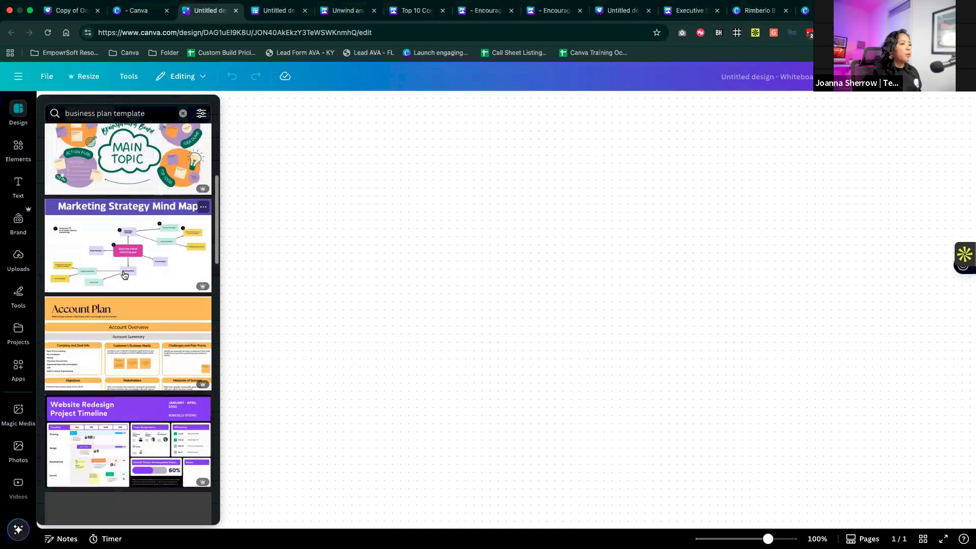
scroll(124, 275, down, 9)
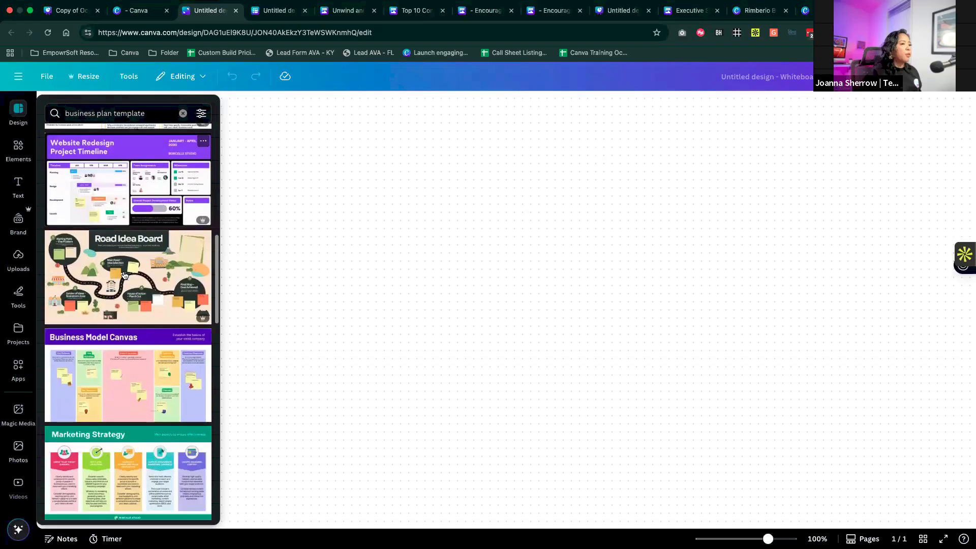
click(143, 265)
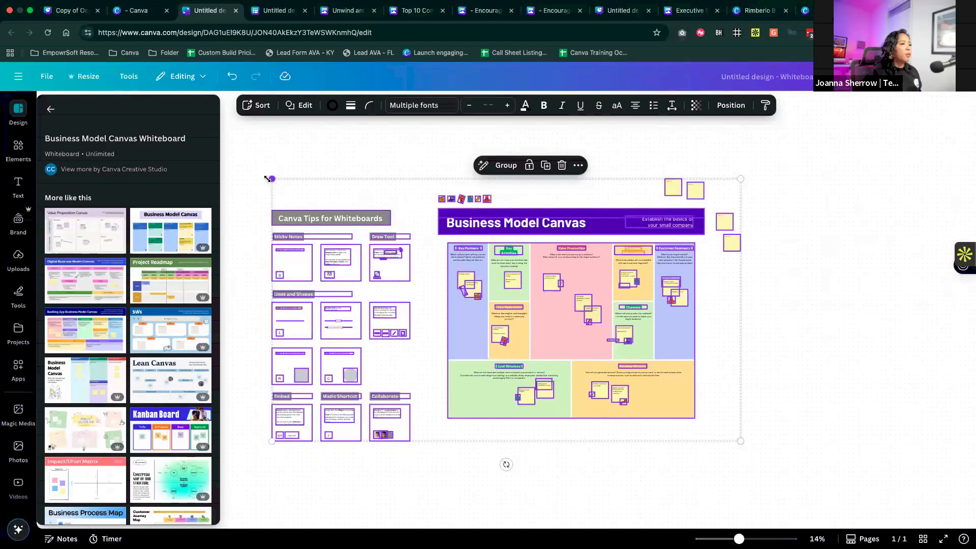
- Look over the template's whiteboard tips and the sections of its Business Model Canvas table, from Key Partners to Revenue Streams
scroll(340, 232, up, 5)
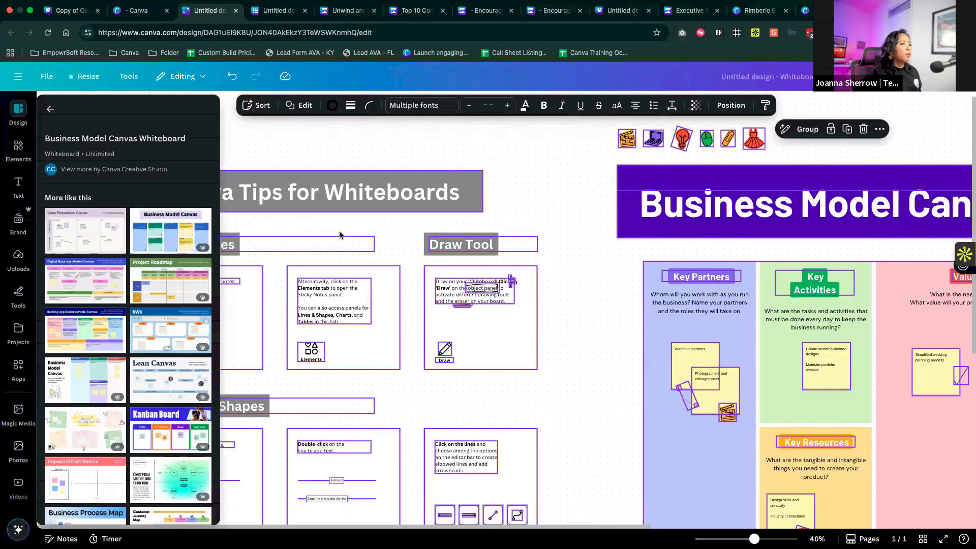
scroll(340, 234, down, 5)
scroll(339, 235, left, 3)
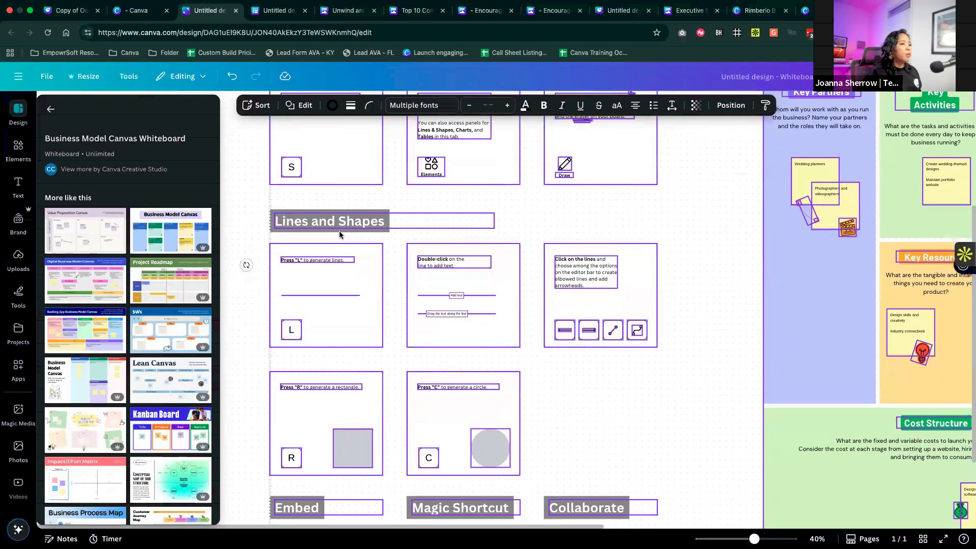
scroll(339, 231, down, 1)
scroll(339, 231, right, 6)
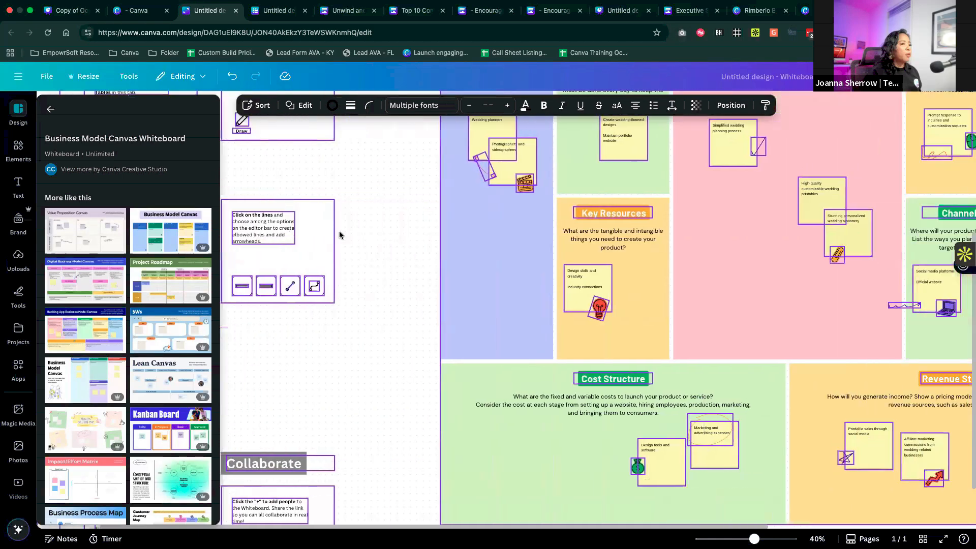
scroll(340, 231, right, 3)
scroll(252, 219, up, 1)
click(251, 219)
scroll(251, 220, down, 1)
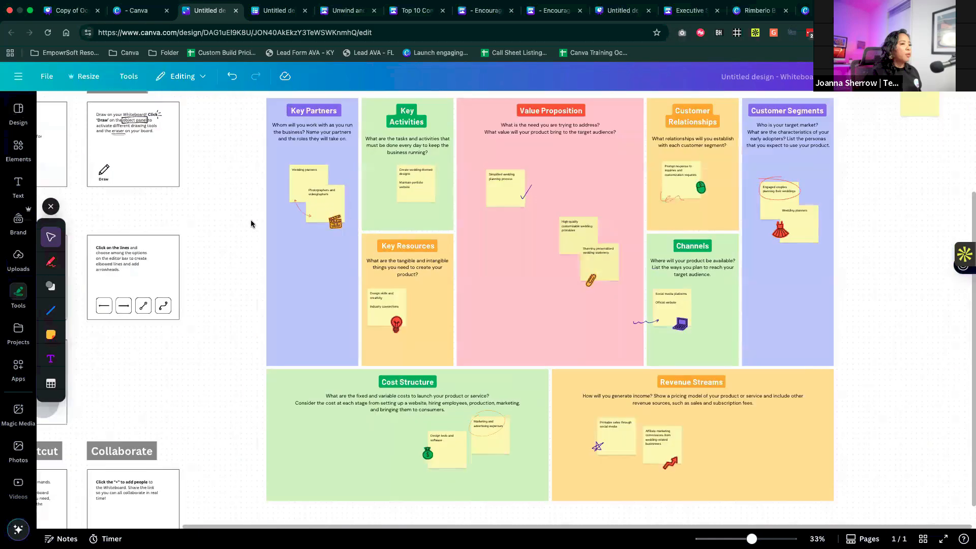
scroll(252, 220, down, 3)
scroll(251, 219, up, 3)
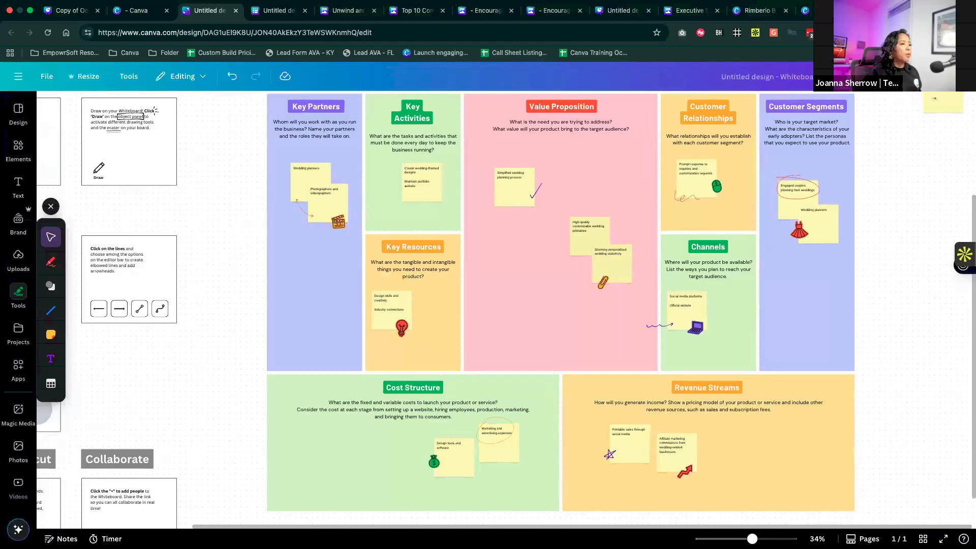
- Set the whiteboard's sharing access to anyone with the link can edit, and copy the link
click(946, 76)
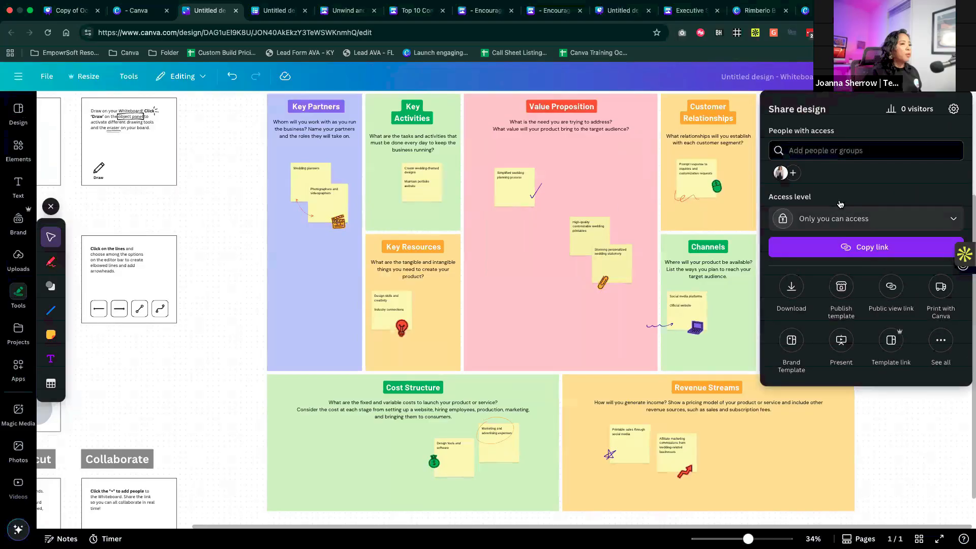
click(841, 219)
click(839, 319)
click(883, 249)
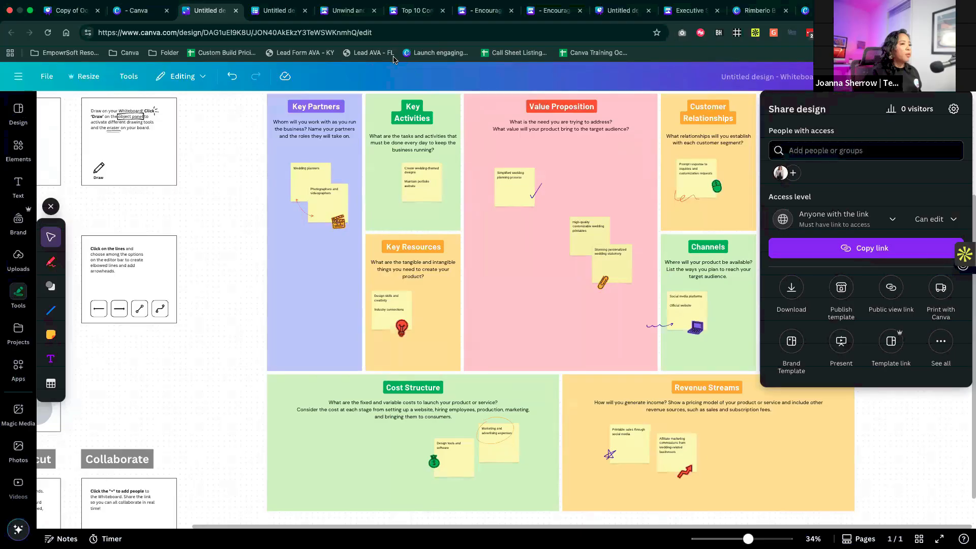
click(240, 189)
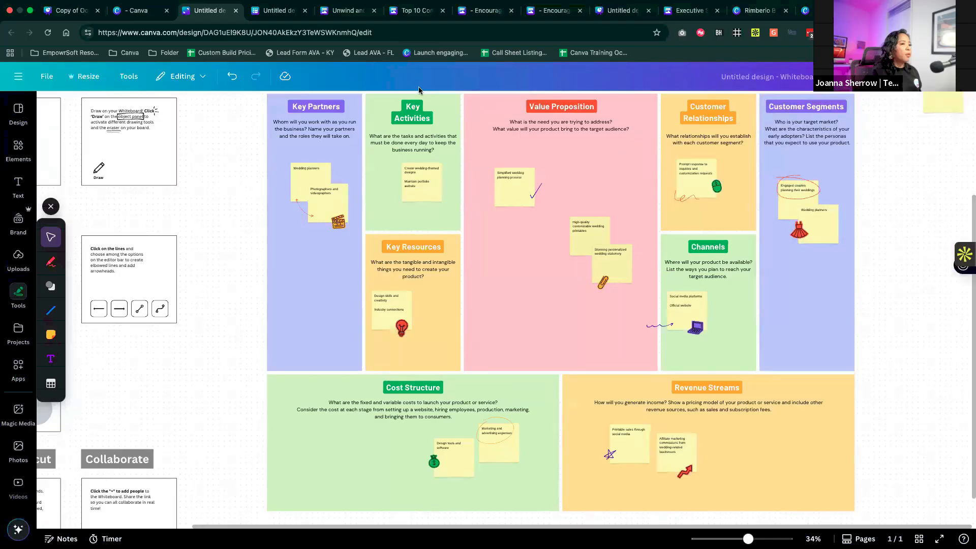
click(519, 190)
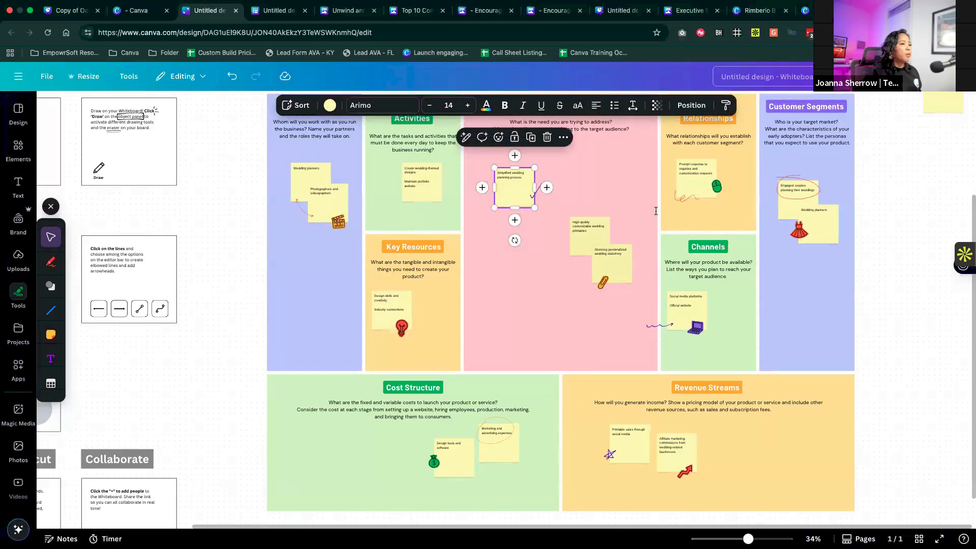
click(481, 175)
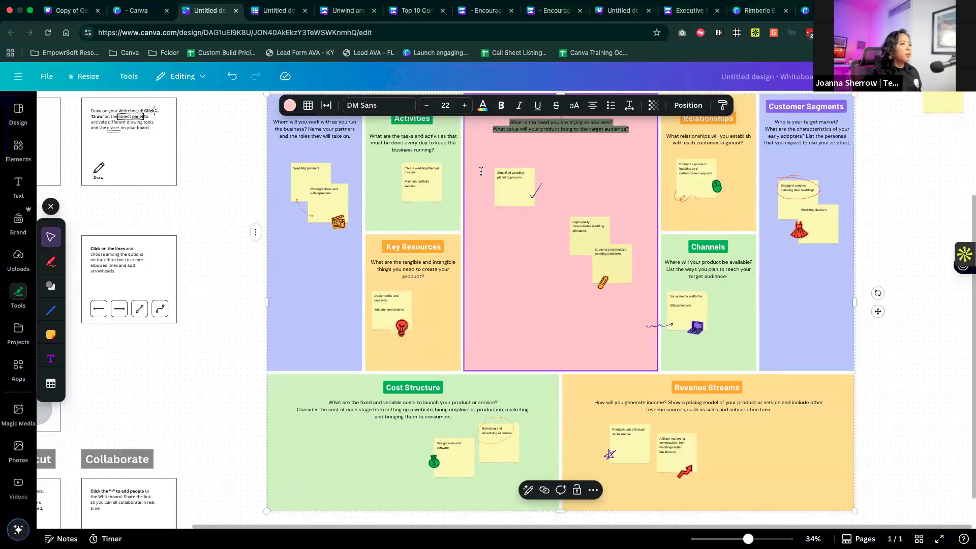
double_click(497, 150)
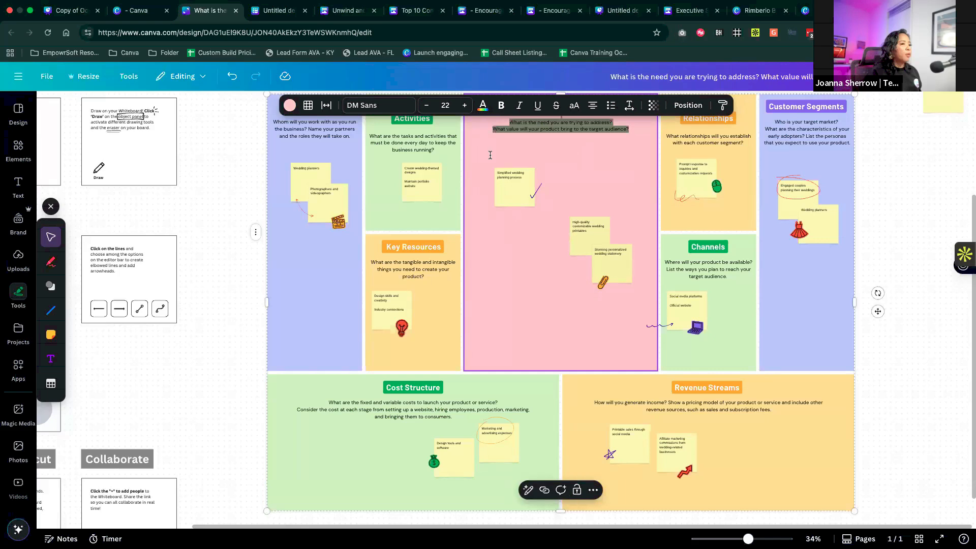
key(Escape)
click(785, 236)
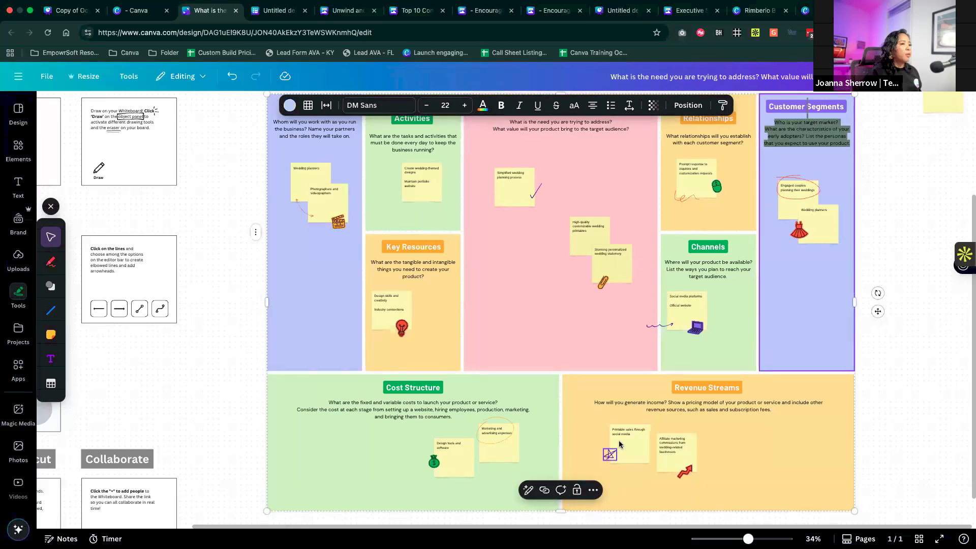
- Select the four sticky notes under Revenue Streams and Cost Structure and sort them by topic
click(636, 446)
shift+click(678, 454)
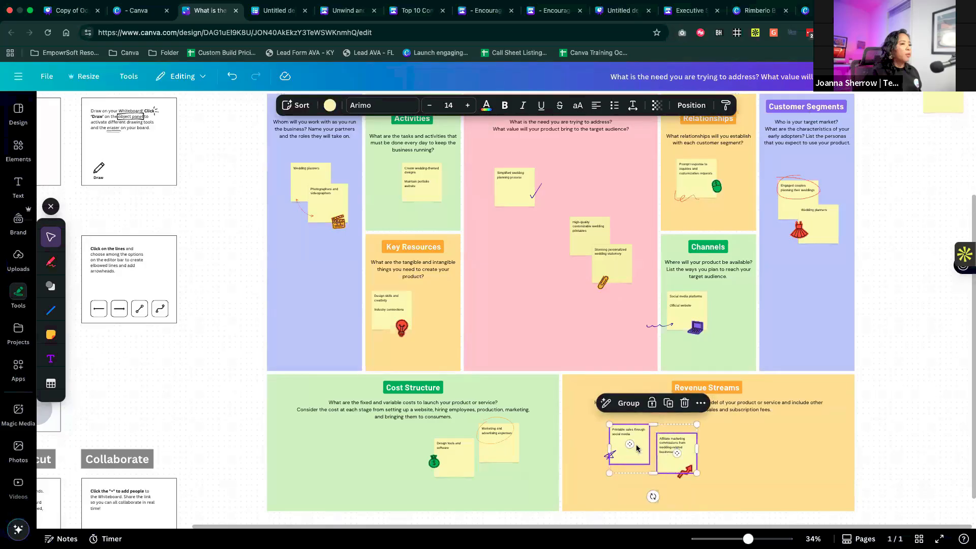
shift+click(499, 448)
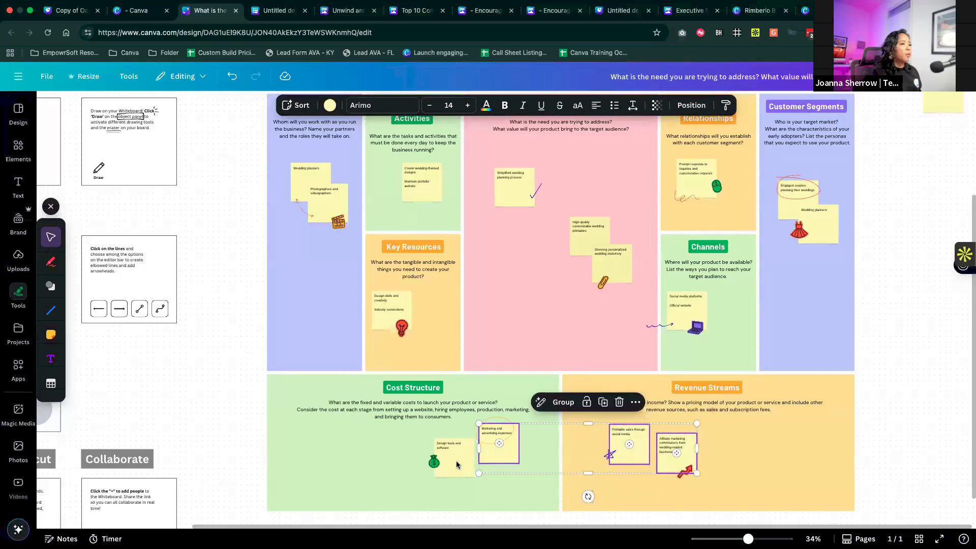
shift+click(456, 462)
scroll(541, 416, down, 3)
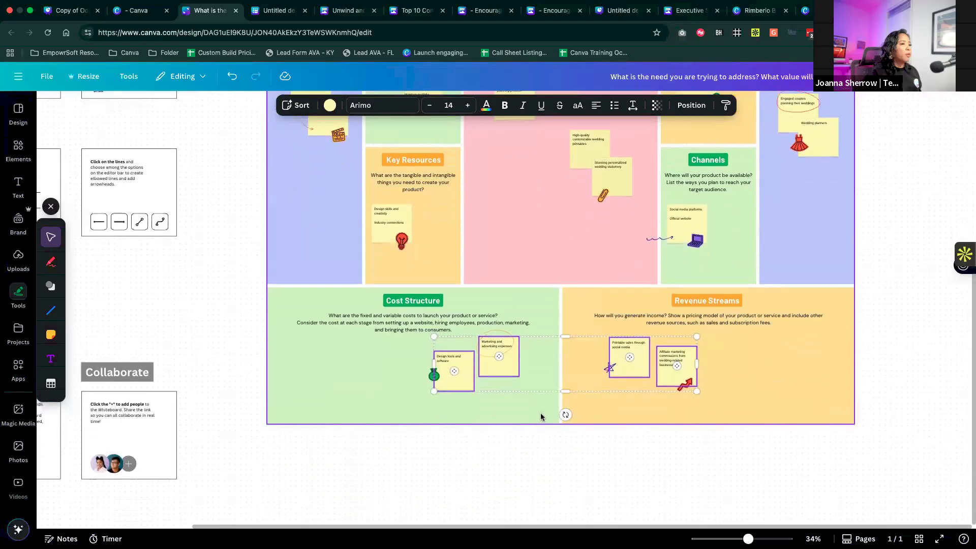
scroll(541, 416, up, 2)
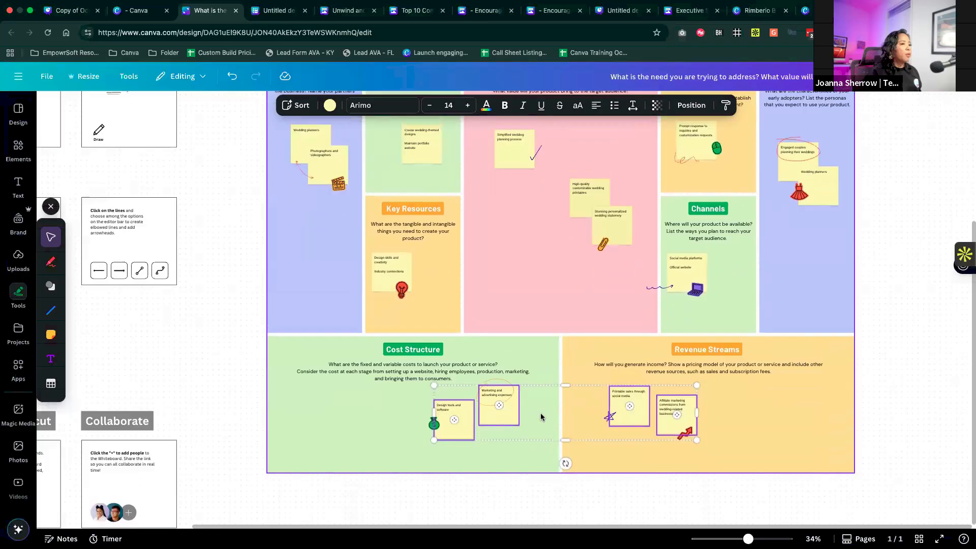
scroll(541, 413, up, 3)
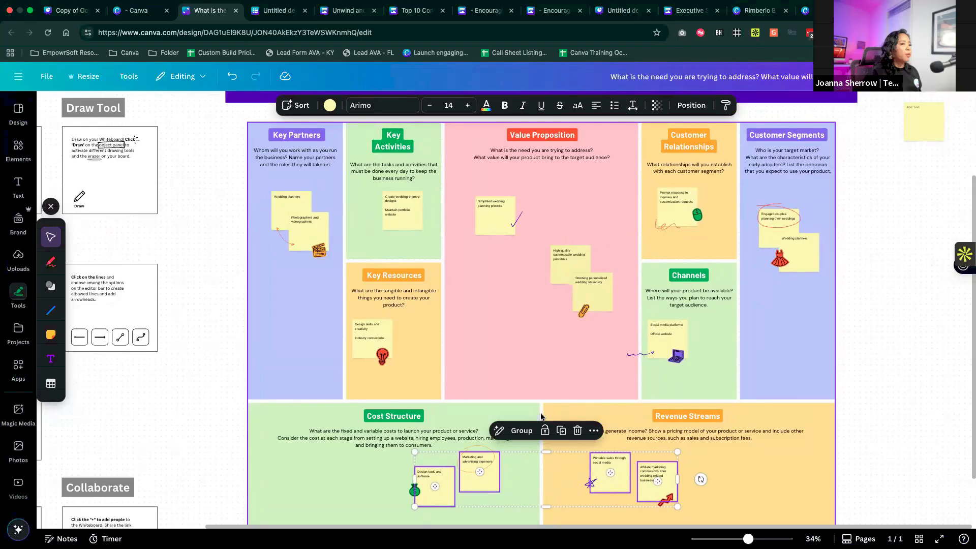
click(301, 109)
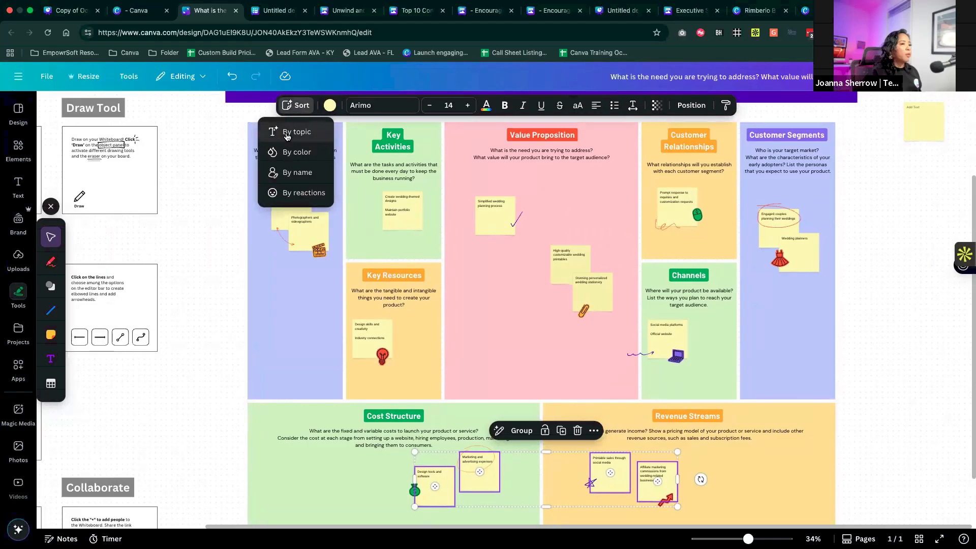
click(288, 135)
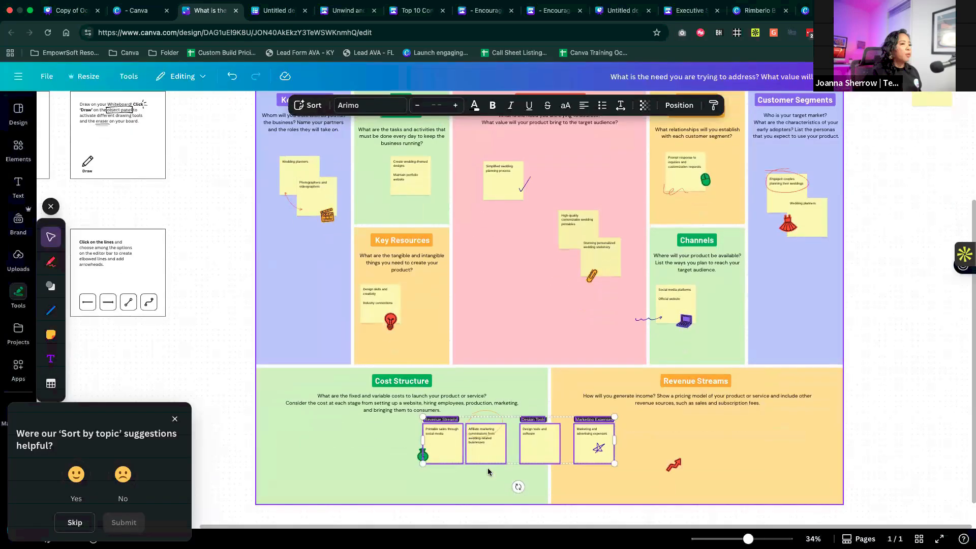
- Examine the sorted sticky notes and their topic labels, and compare them with the rest of the Business Model Canvas
scroll(487, 468, up, 5)
scroll(489, 467, down, 5)
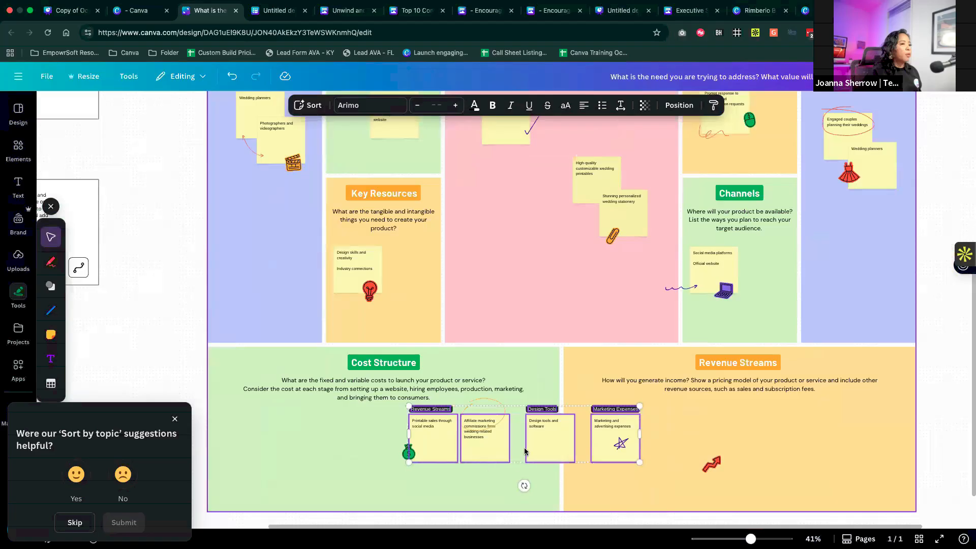
click(523, 480)
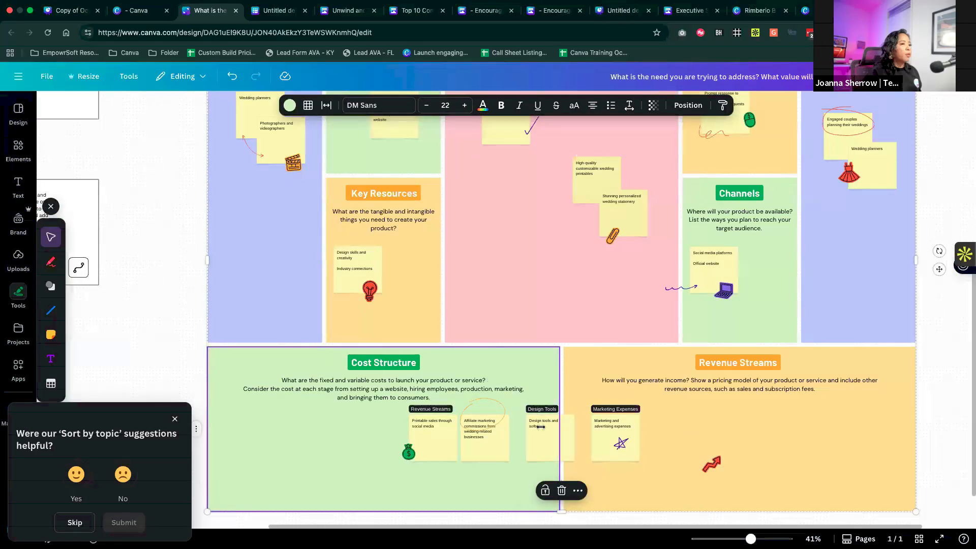
click(601, 431)
scroll(565, 427, down, 4)
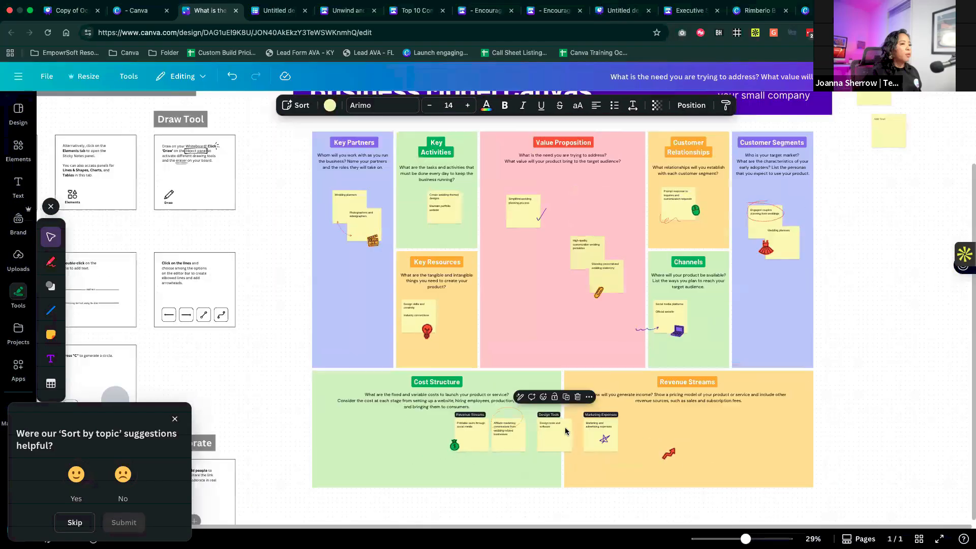
scroll(581, 351, up, 2)
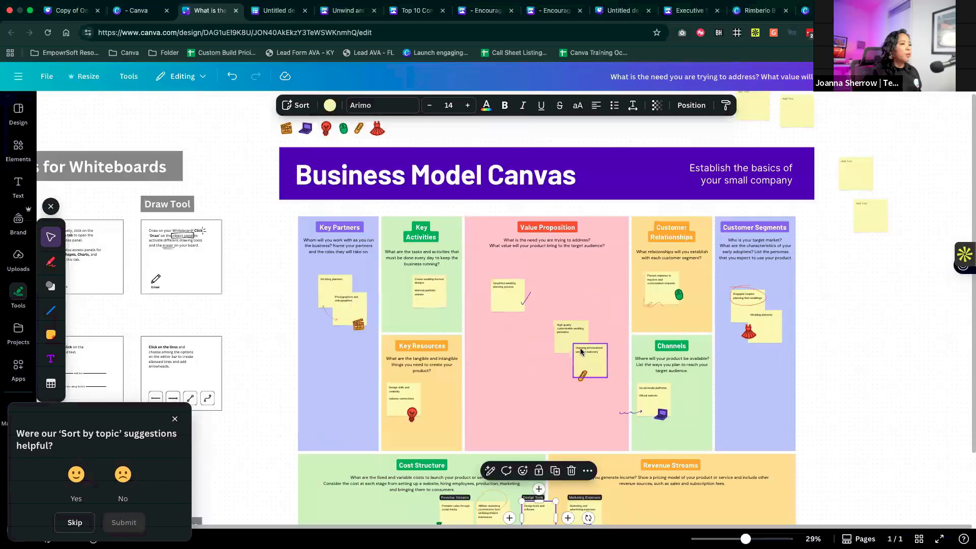
scroll(581, 350, down, 5)
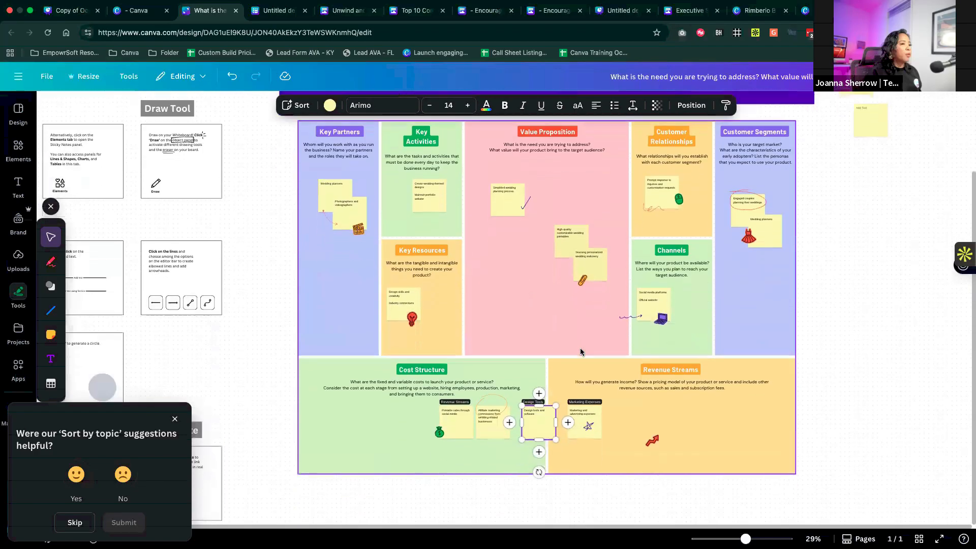
- Add a square shape to the empty area beneath the Business Model Canvas, stretched into a wide bar with a blue fill
scroll(581, 350, down, 5)
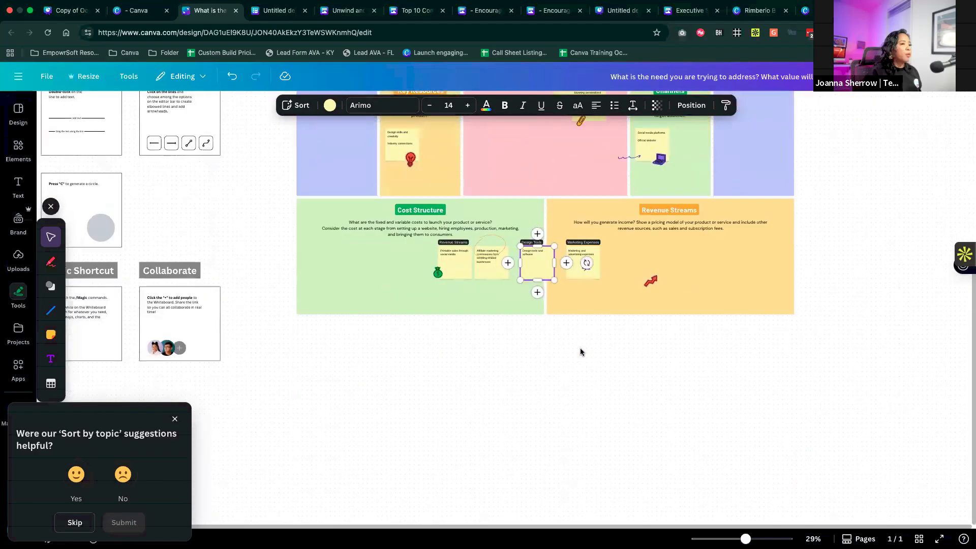
scroll(581, 352, down, 4)
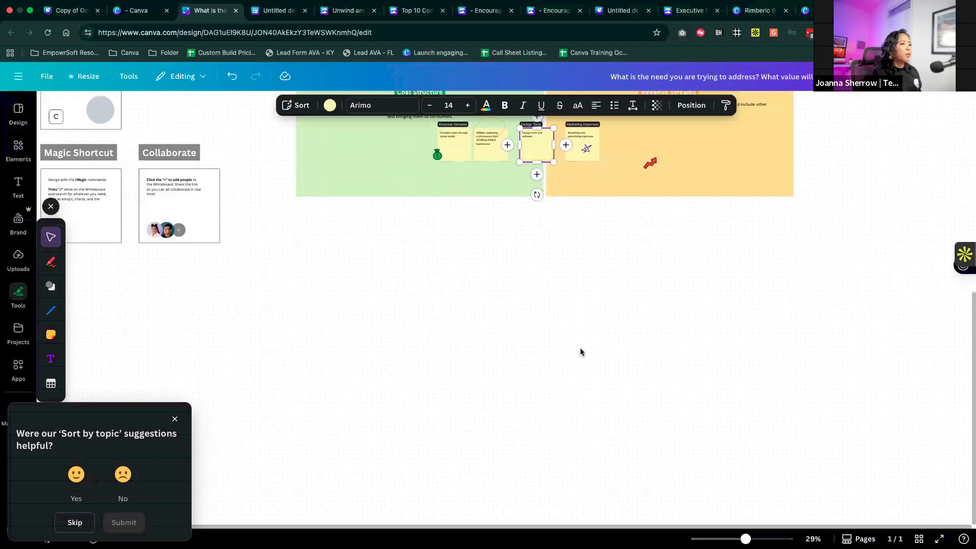
click(18, 147)
click(68, 370)
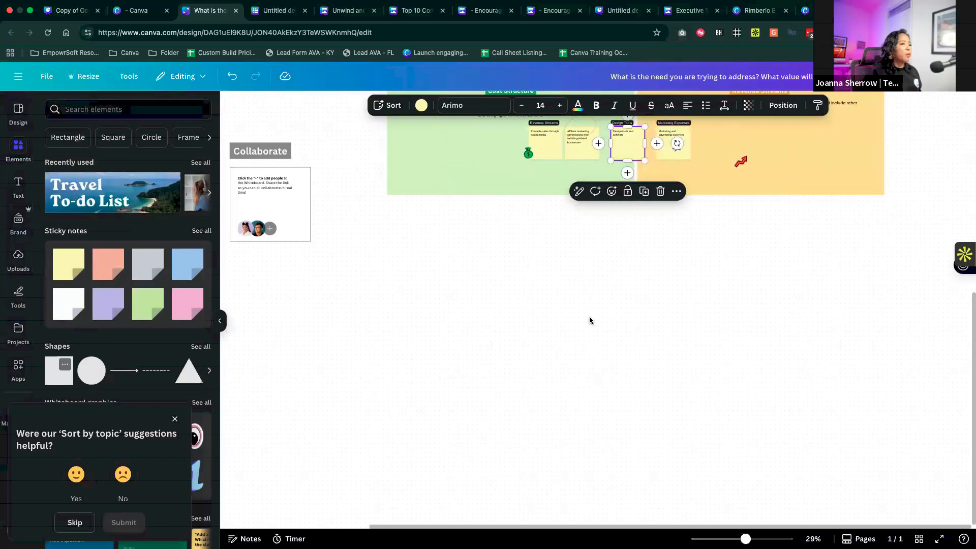
drag(585, 310, 447, 311)
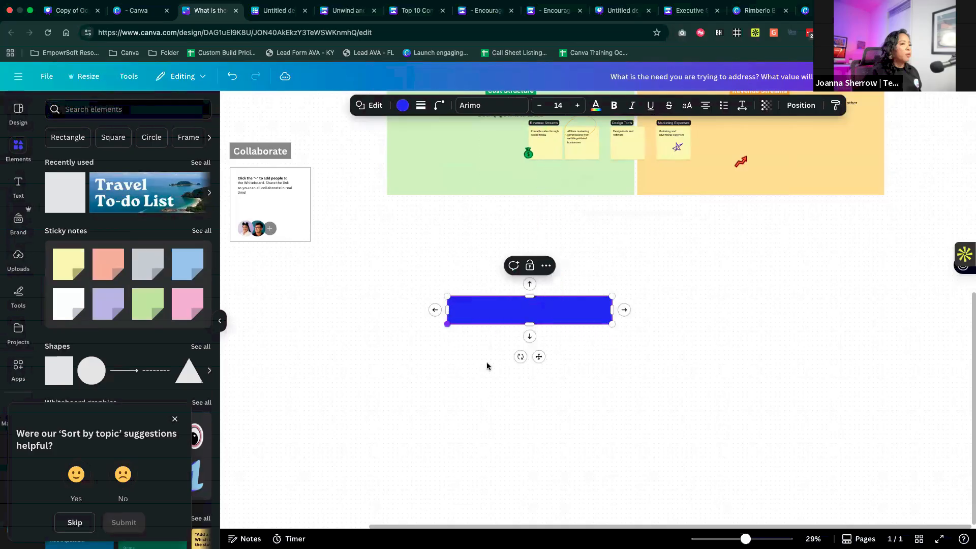
- Set the blue bar's text size to 42 and label the bar "Product 1"
click(553, 101)
click(553, 376)
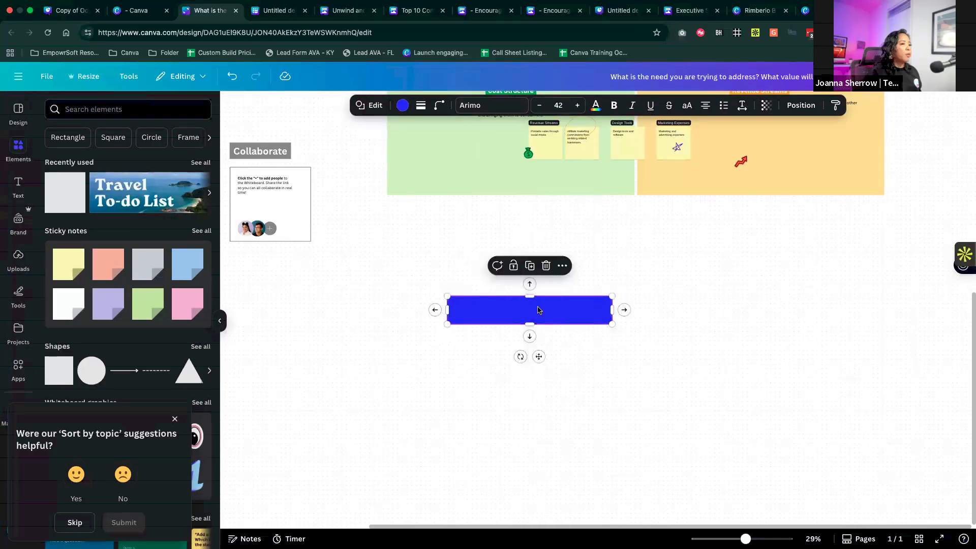
click(540, 310)
text(Product q)
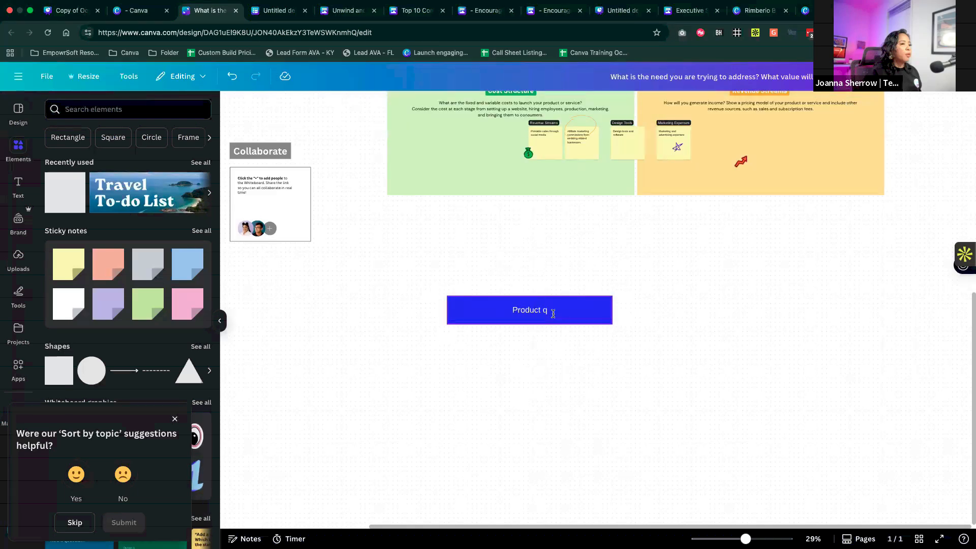
key(BackSpace)
text(1)
- Add a matching connected bar to the right of Product 1 and label it "Product 2"
click(624, 311)
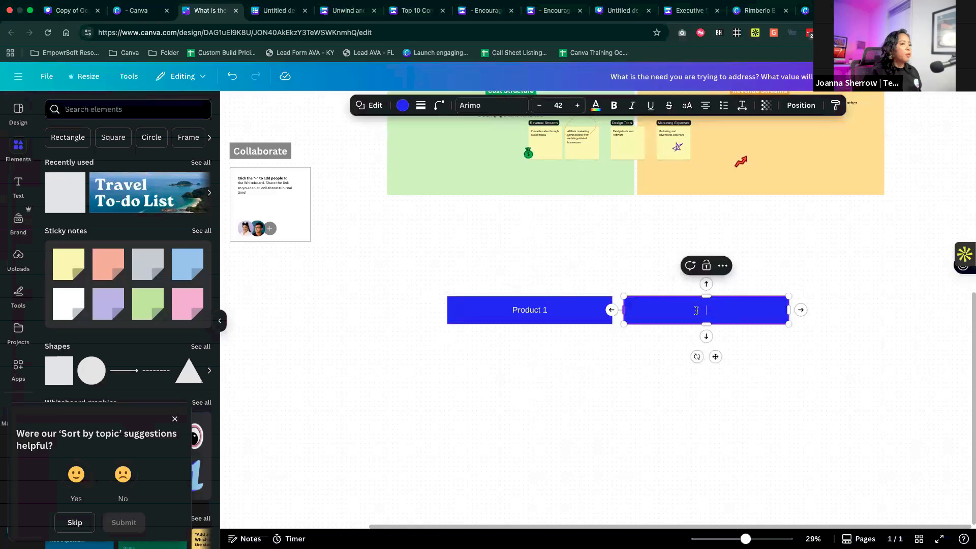
text(Product 2)
click(779, 371)
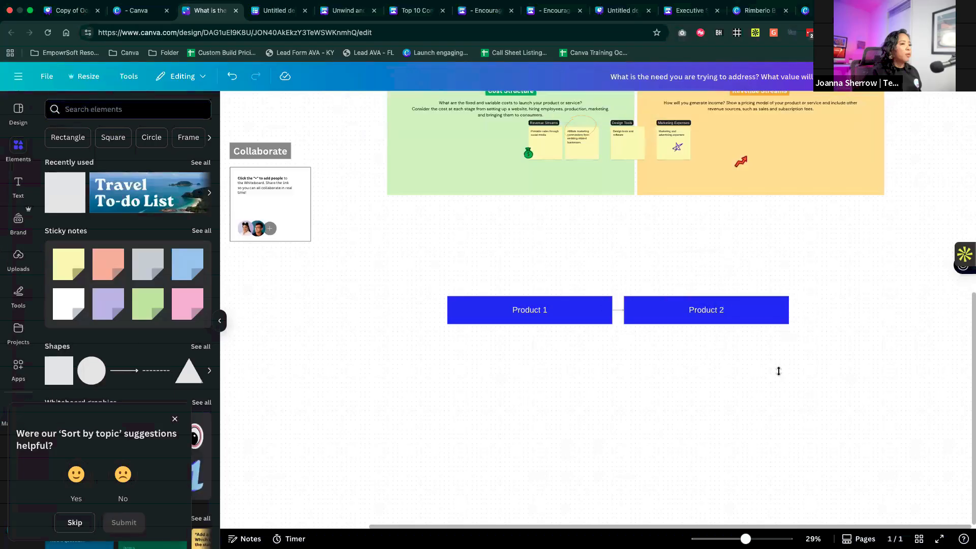
- Space the two product bars farther apart and label their connector "This are two similiar products for this department"
scroll(873, 239, up, 5)
click(887, 236)
click(589, 256)
double_click(578, 252)
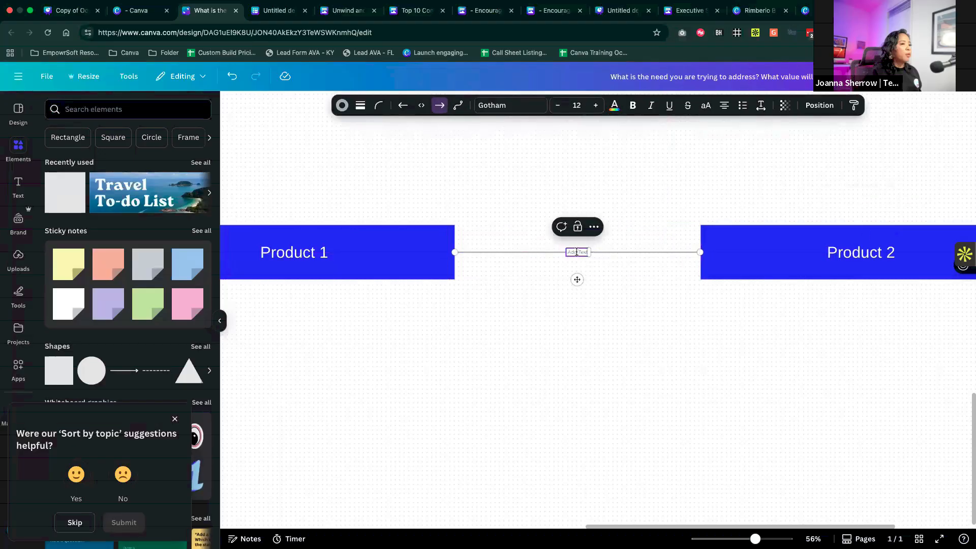
scroll(577, 252, up, 5)
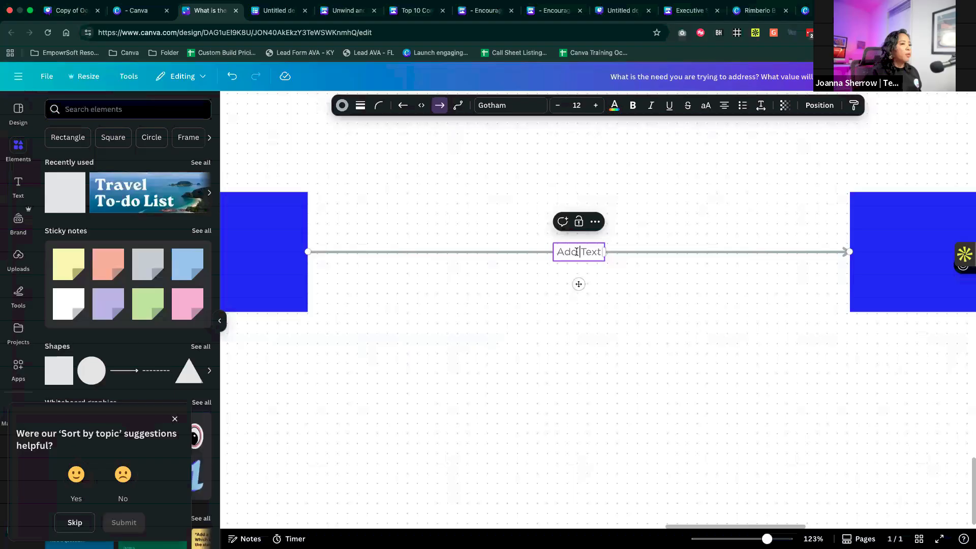
text(This are t)
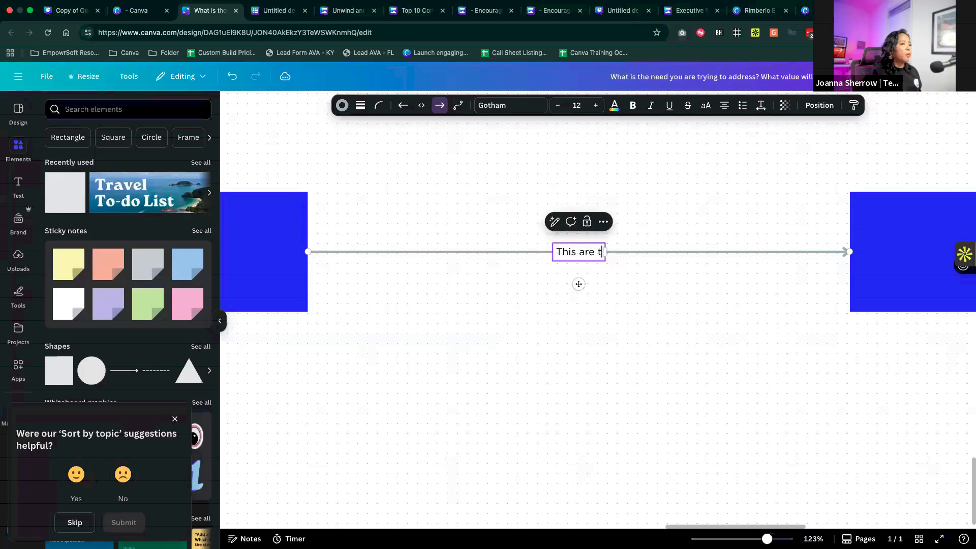
text(wo sim)
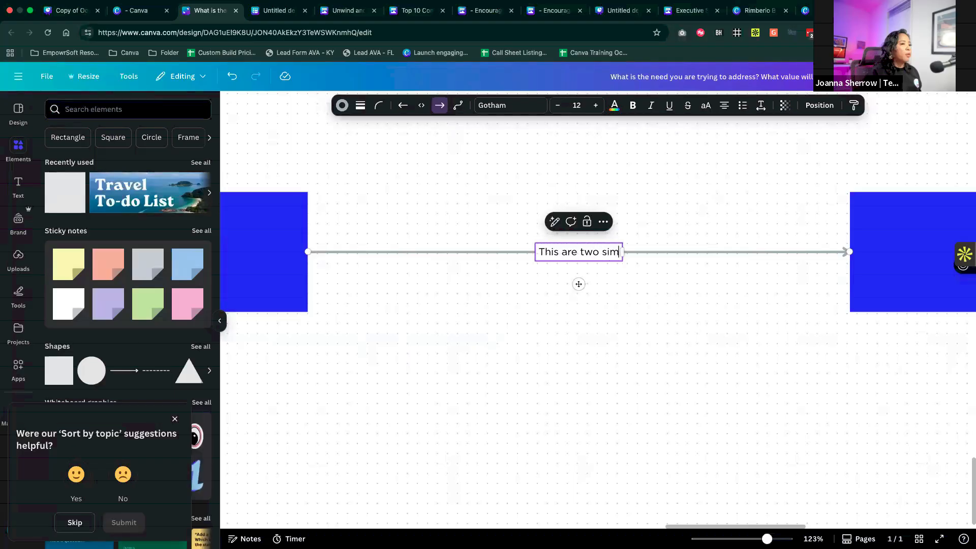
text(iliar p)
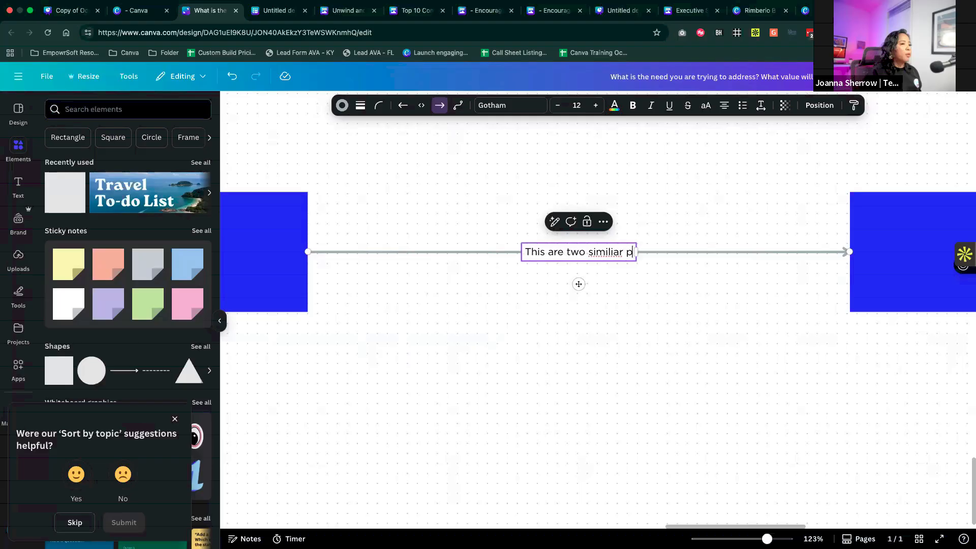
text(roducts for this department)
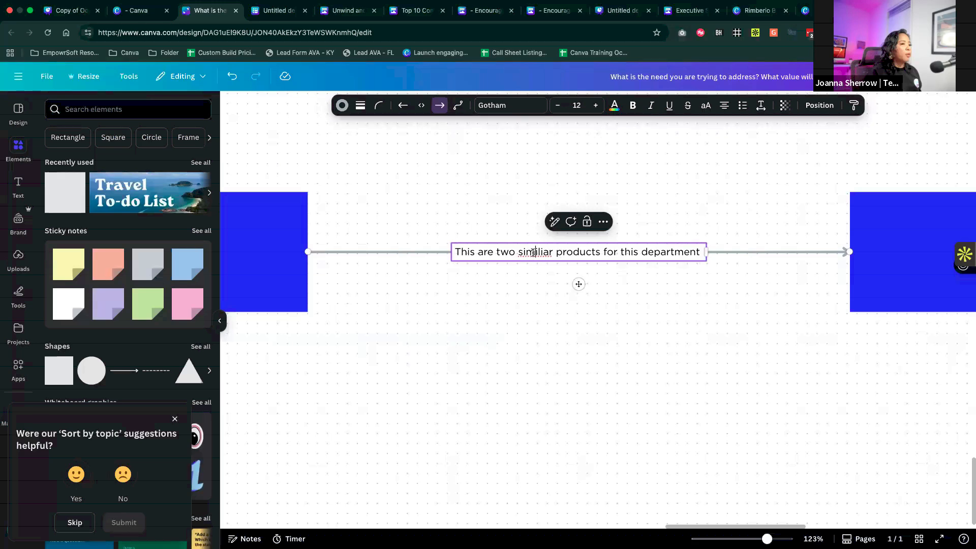
- Correct the misspelled word in the connector's label to "similar"
right_click(534, 252)
click(552, 250)
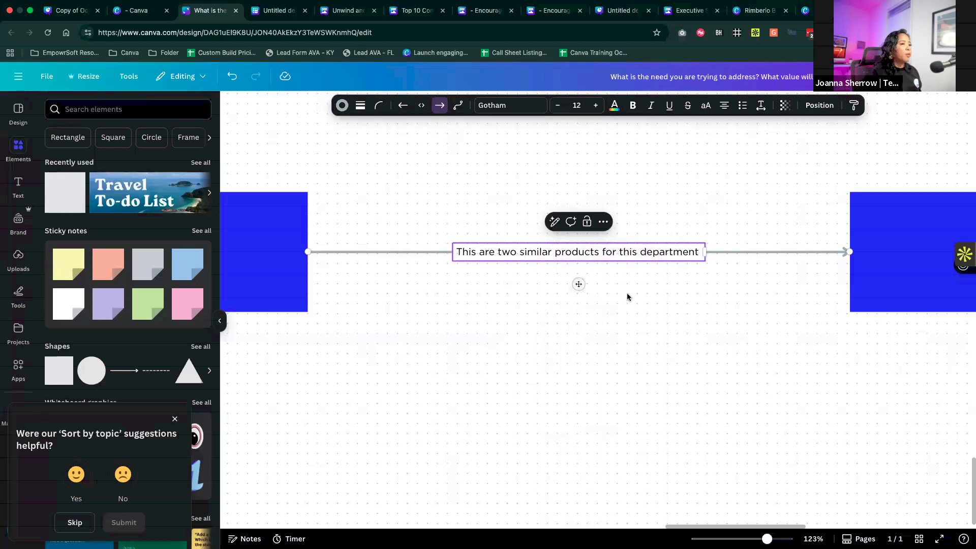
click(627, 294)
- Add a chain of three connected blank blue bars beneath the Product 1 bar
scroll(626, 294, down, 3)
scroll(551, 282, down, 5)
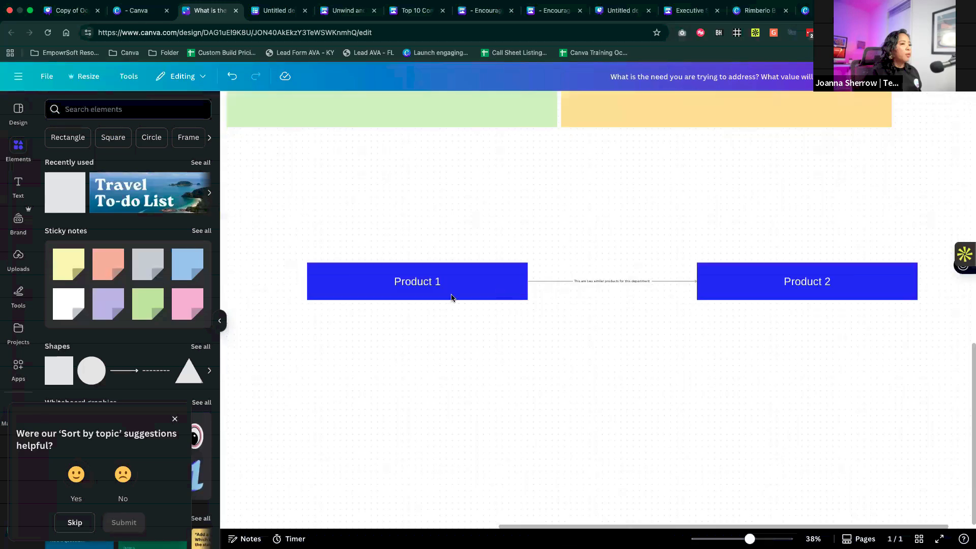
click(452, 297)
click(417, 310)
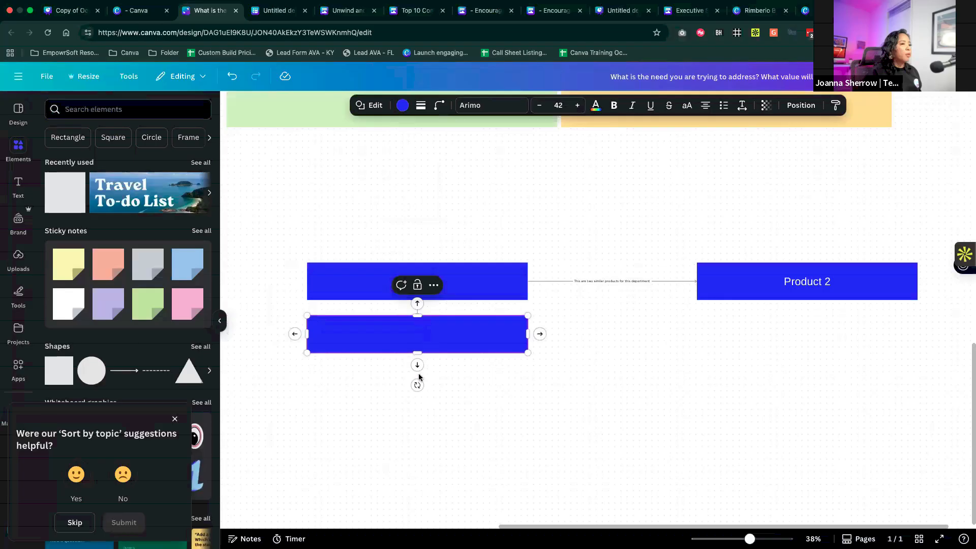
click(417, 364)
click(417, 418)
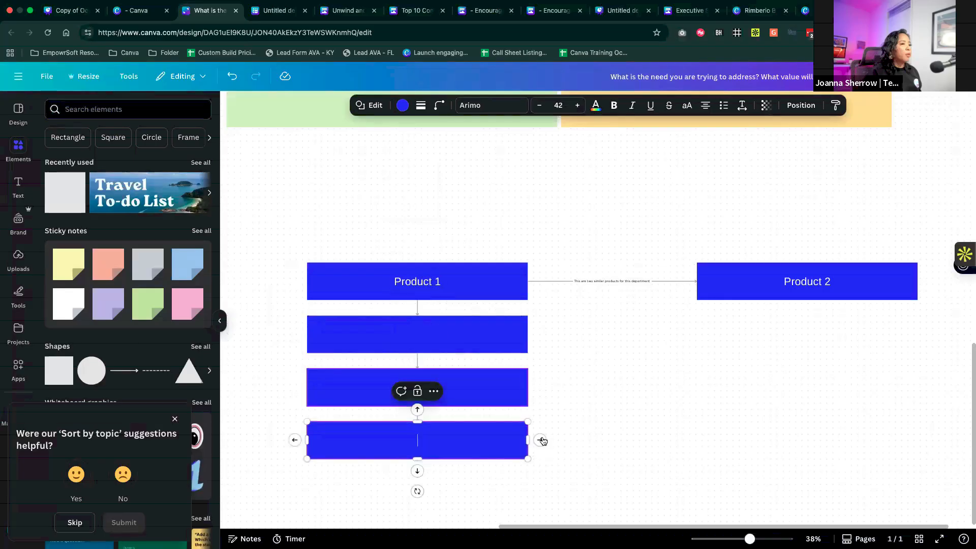
- Add a connected bar well to the right of the lowest bar and bend its connector upward
click(541, 440)
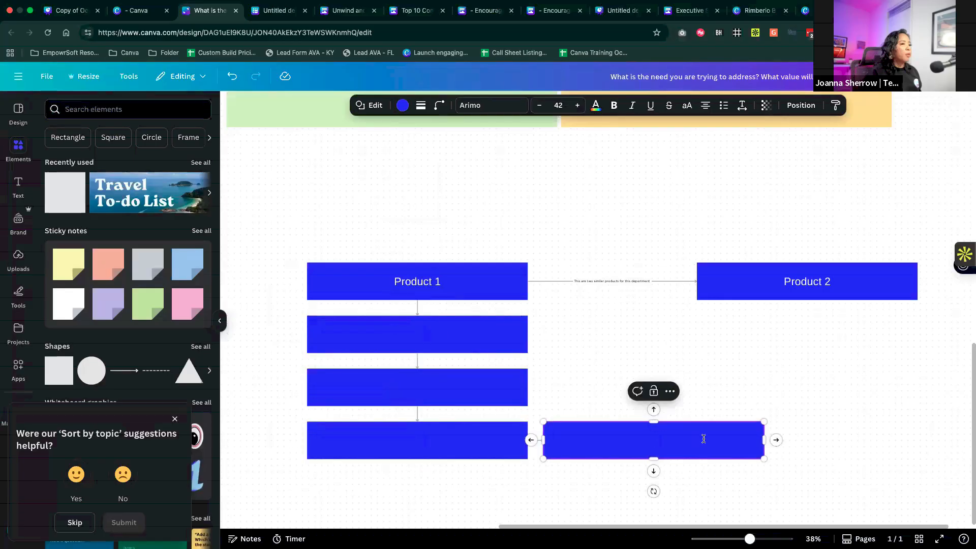
click(819, 421)
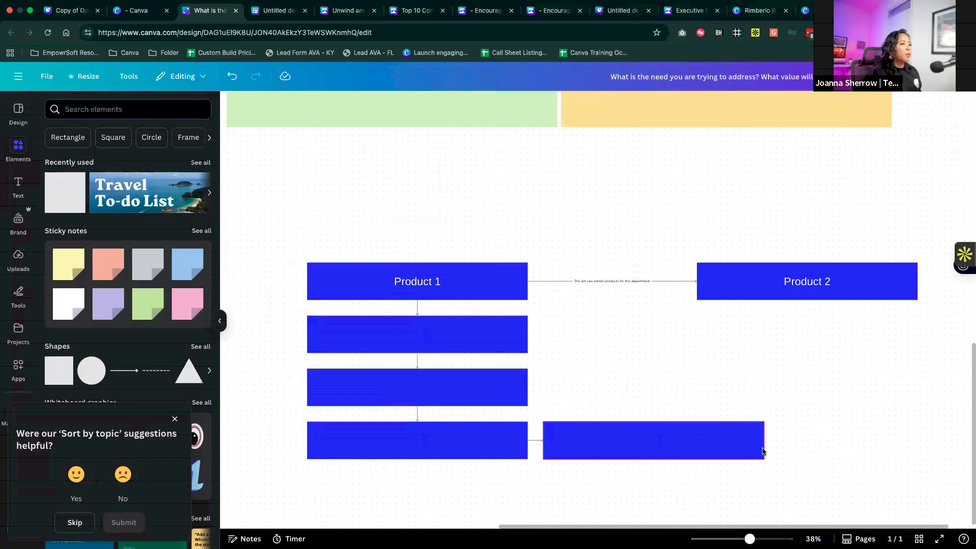
drag(763, 451, 931, 451)
click(628, 441)
drag(619, 441, 629, 370)
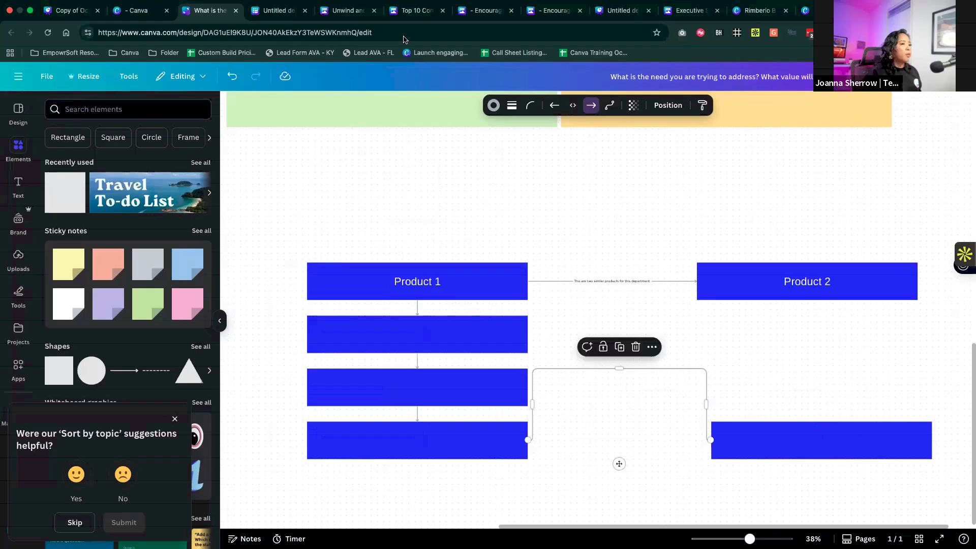
- Open the whiteboard's timer, start its five-minute countdown and pause it
click(290, 539)
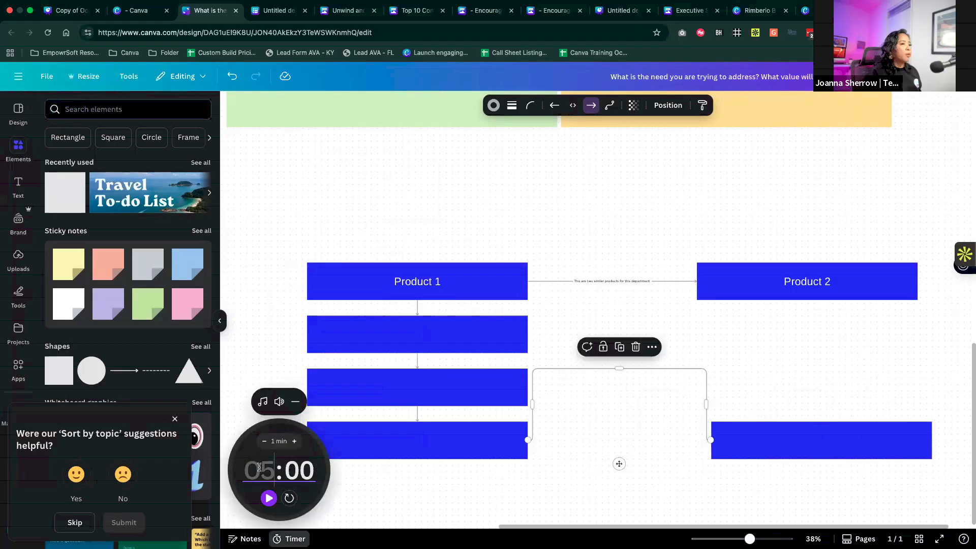
scroll(401, 410, up, 5)
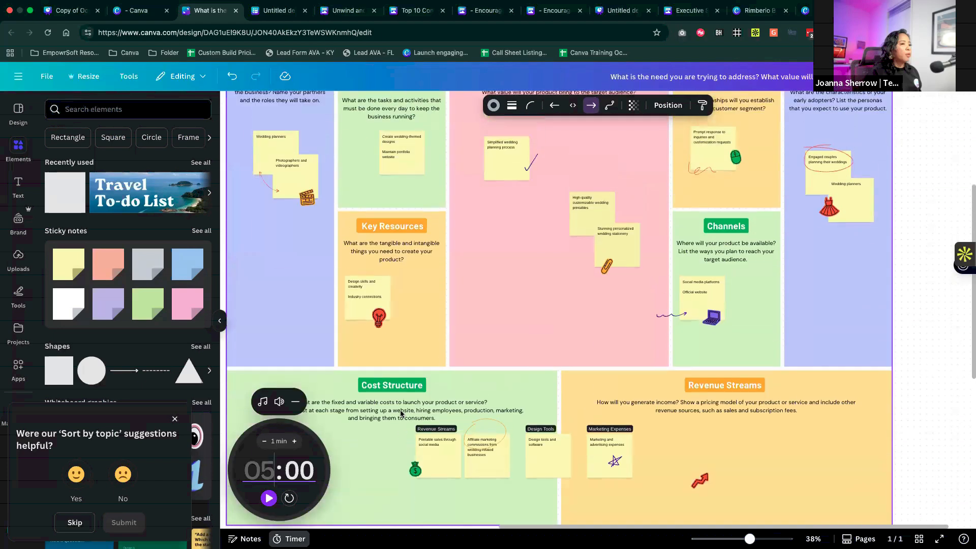
scroll(401, 413, up, 5)
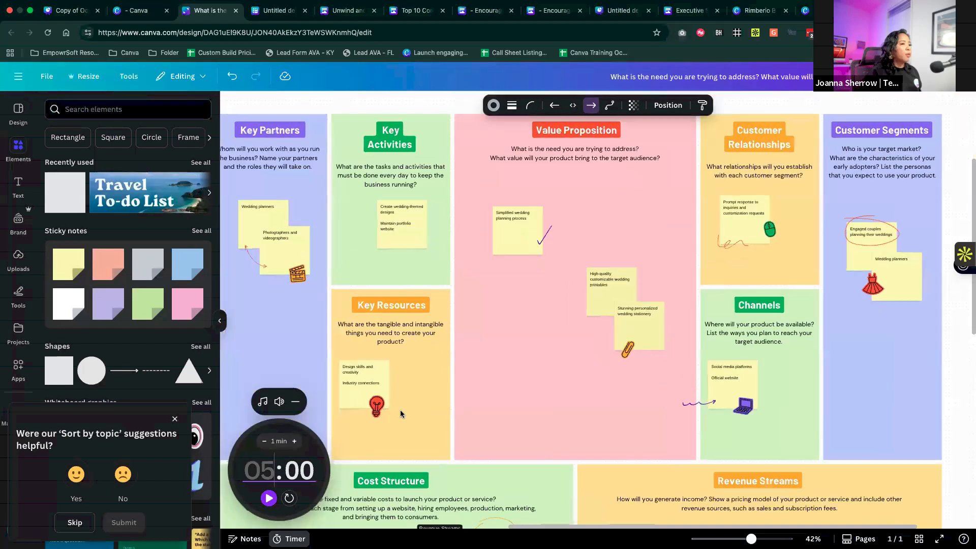
scroll(400, 413, up, 2)
scroll(401, 413, up, 5)
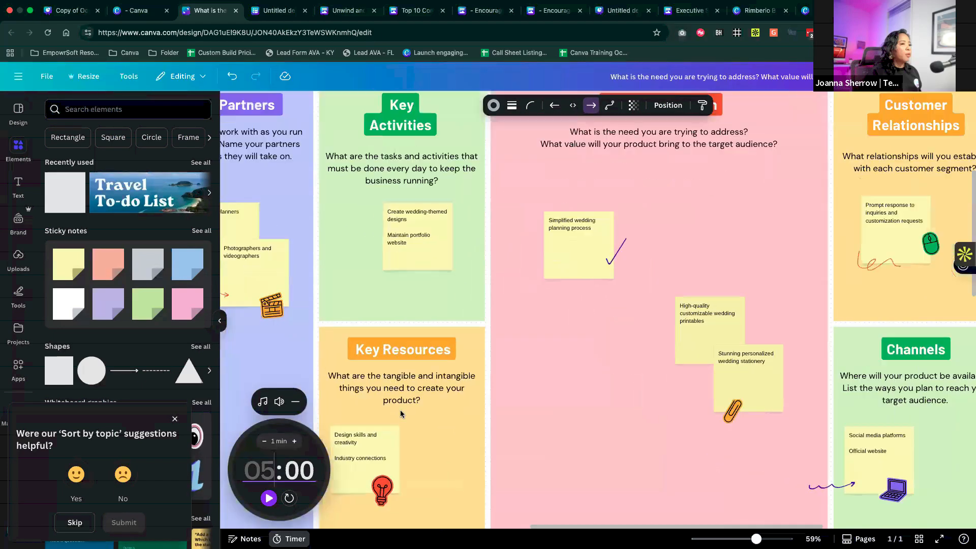
scroll(401, 413, up, 1)
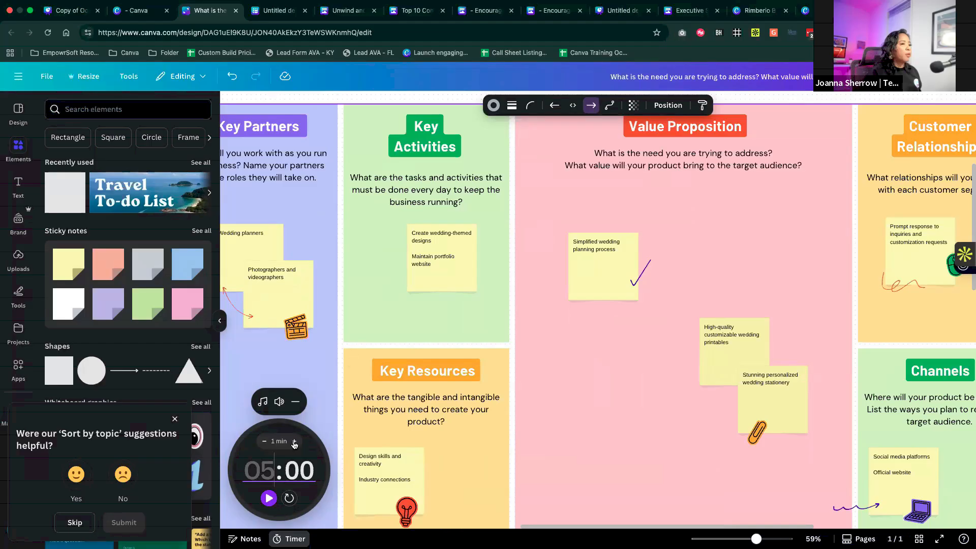
click(270, 497)
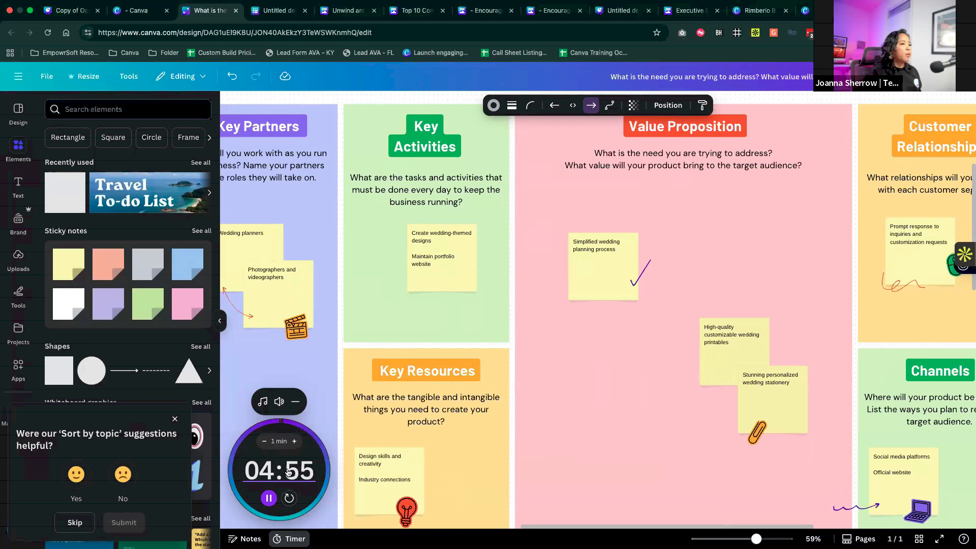
click(269, 497)
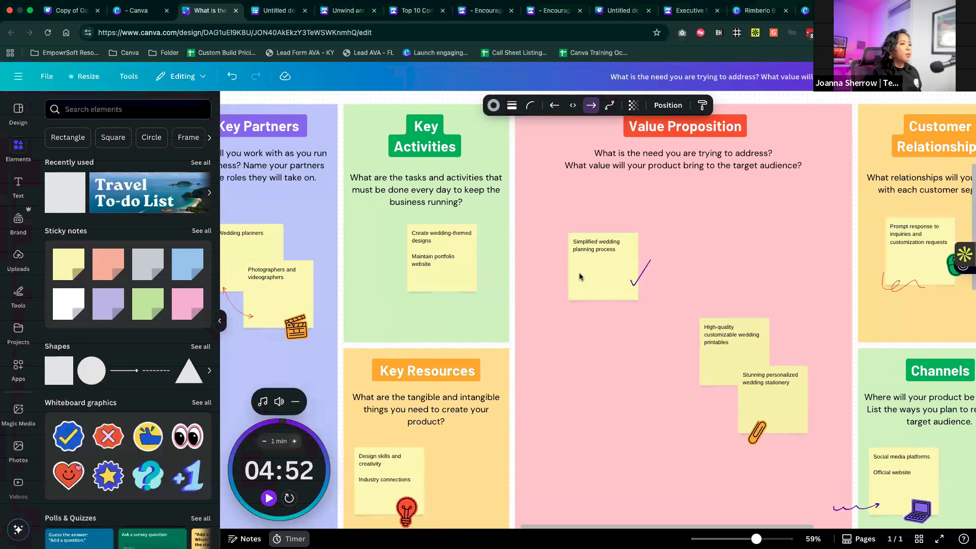
- Review the design's visitor analytics from the sharing options and close them
scroll(580, 242, down, 5)
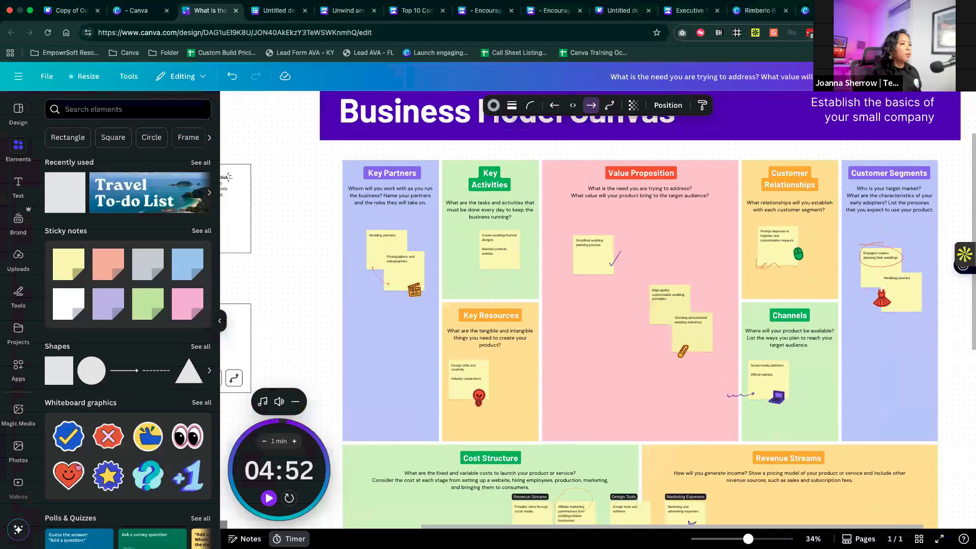
click(946, 81)
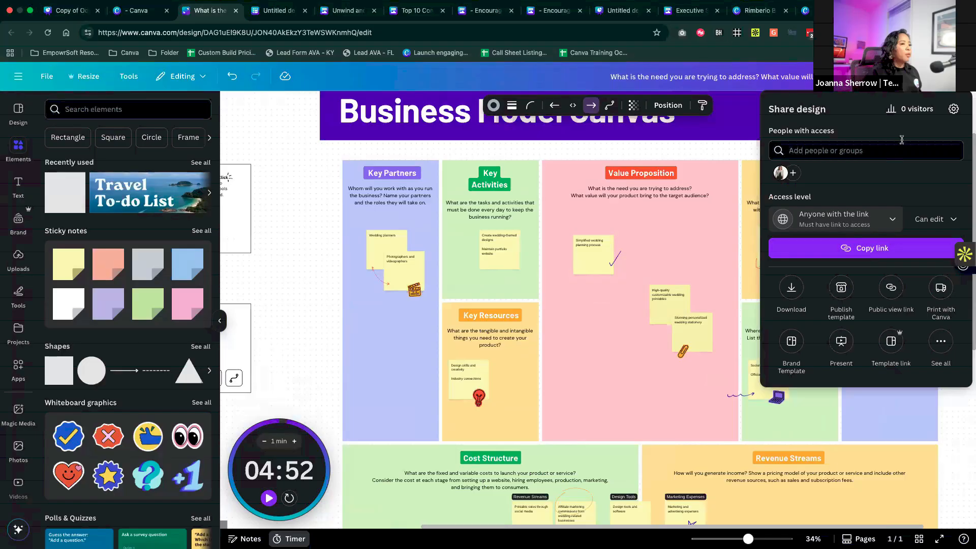
click(899, 111)
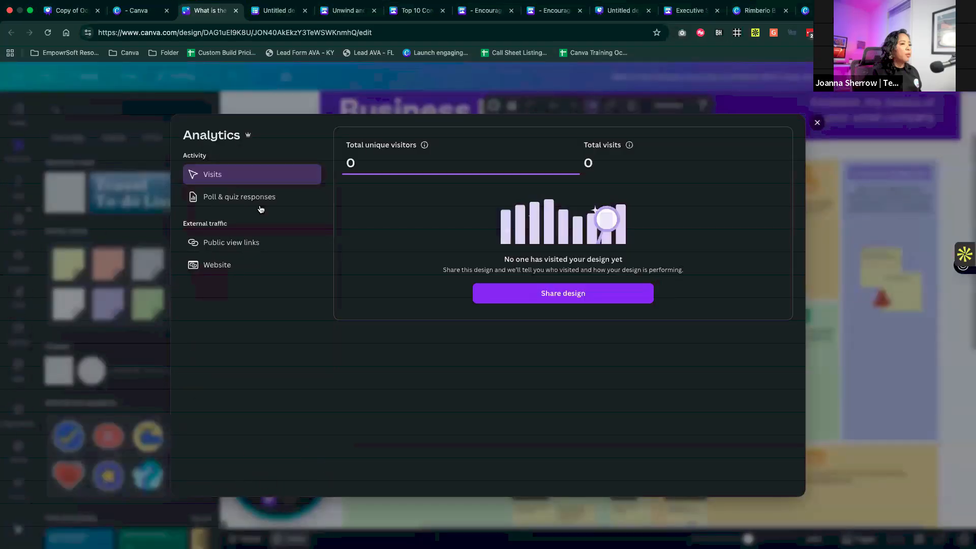
click(817, 122)
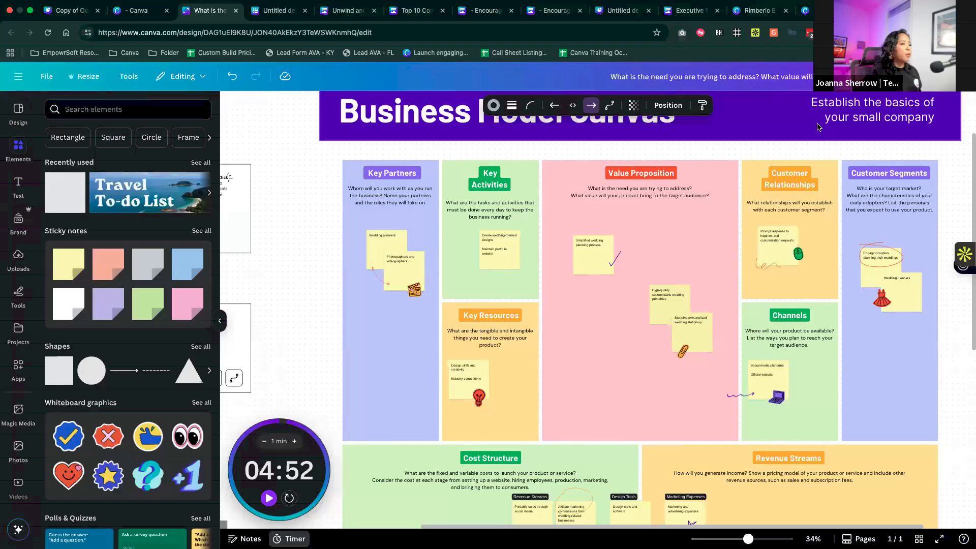
- Add the blue check-mark badge graphic and the blue "Guess the answer" quiz to the Key Resources area of the whiteboard
scroll(743, 216, down, 5)
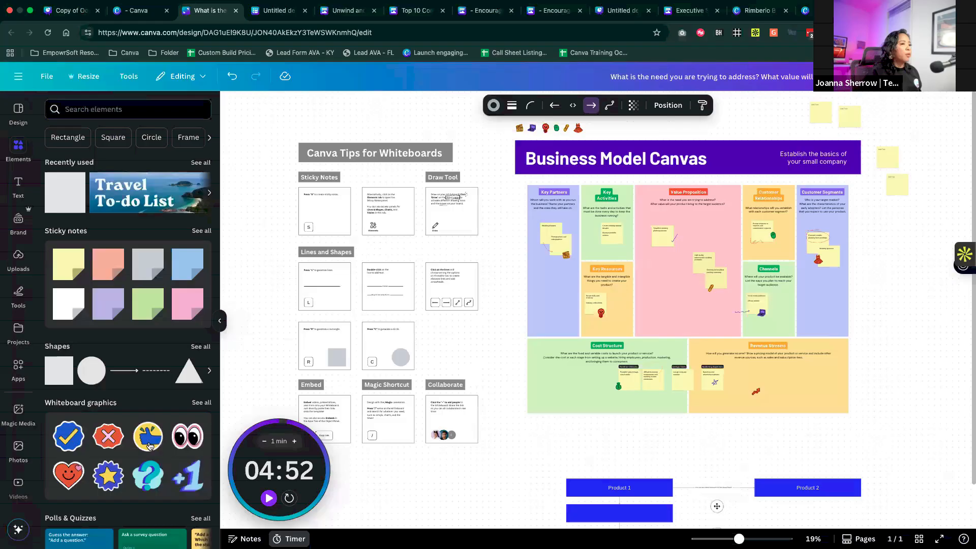
click(71, 438)
scroll(145, 491, down, 3)
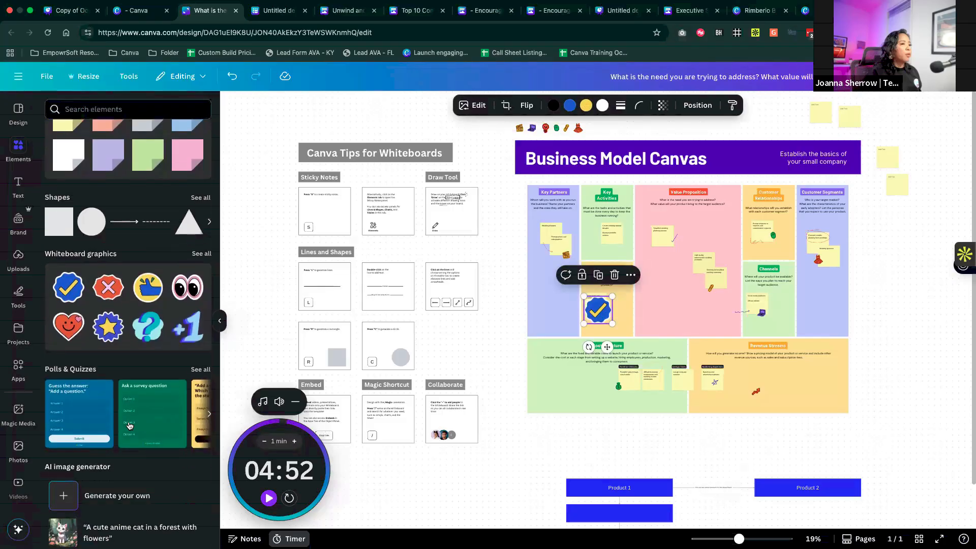
click(86, 412)
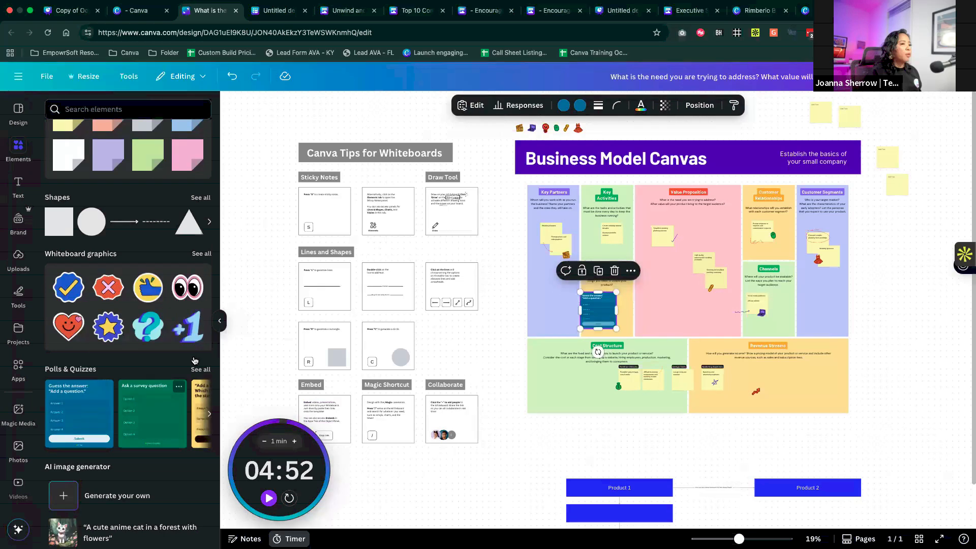
- Place an enlarged "Guess the answer" quiz in the empty space beneath the Canva Tips for Whiteboards section, beside the product bars
drag(578, 333, 453, 466)
drag(528, 323, 421, 497)
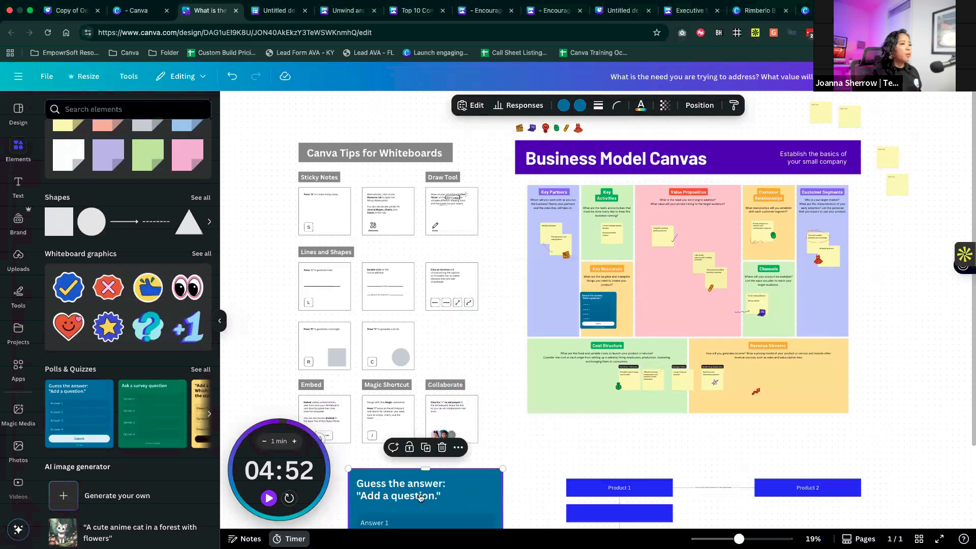
scroll(421, 498, down, 5)
scroll(425, 492, down, 1)
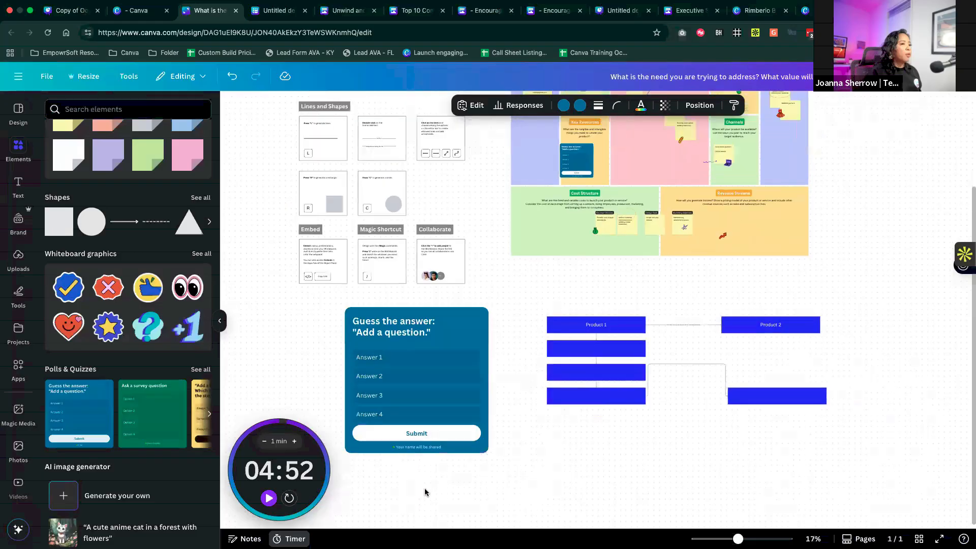
scroll(425, 492, down, 1)
scroll(400, 295, up, 1)
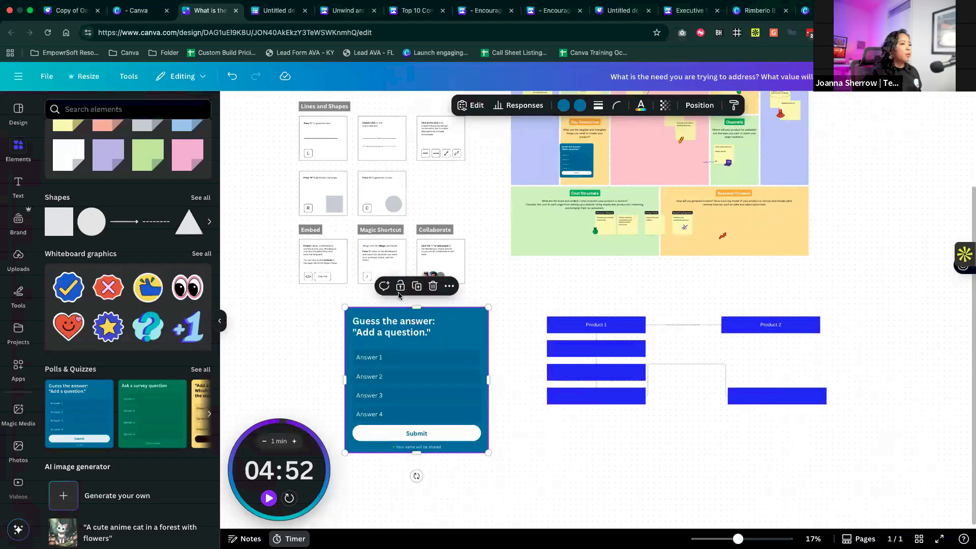
scroll(596, 230, up, 3)
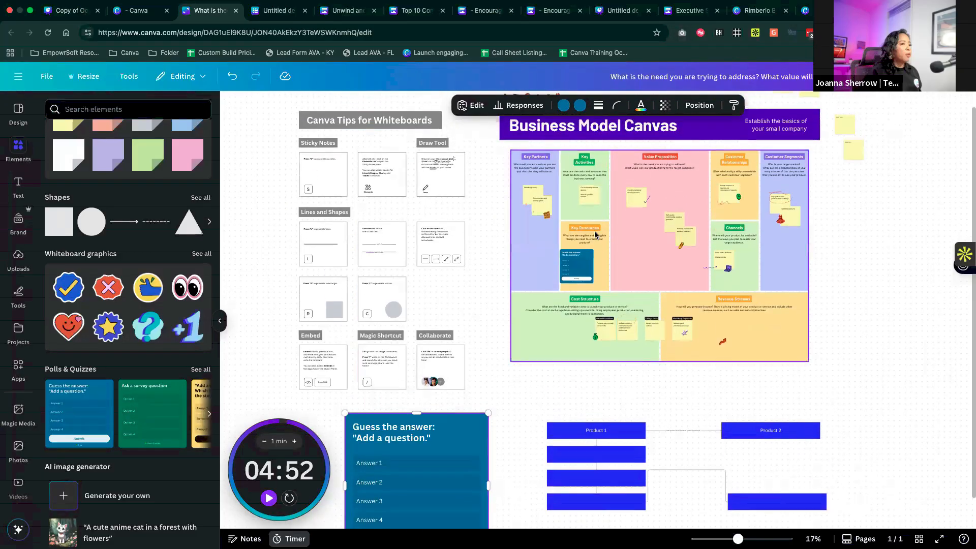
- Post the comment "What do you mean by this" on the "Simplified wedding planning process" sticky note, mentioning and assigning it to a teammate
scroll(597, 234, up, 6)
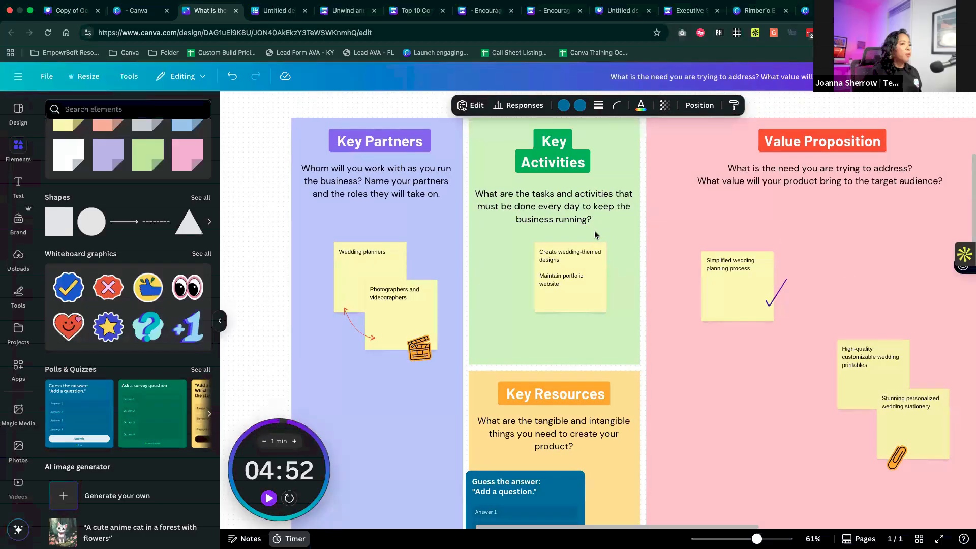
scroll(595, 234, right, 2)
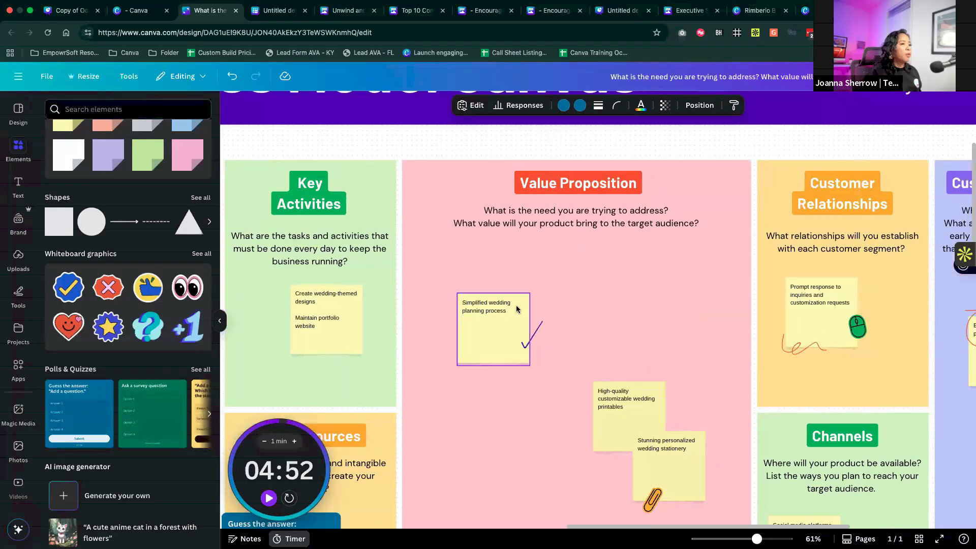
click(484, 319)
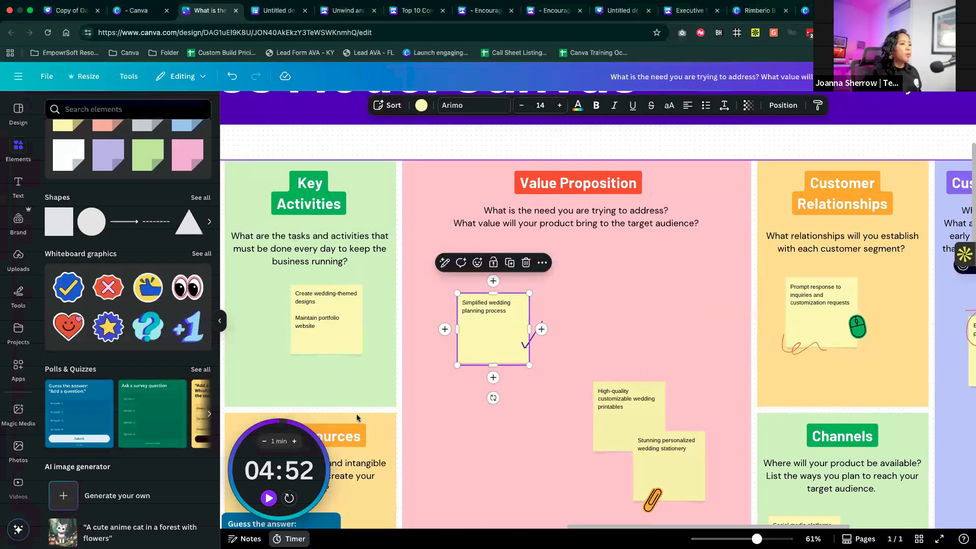
click(460, 263)
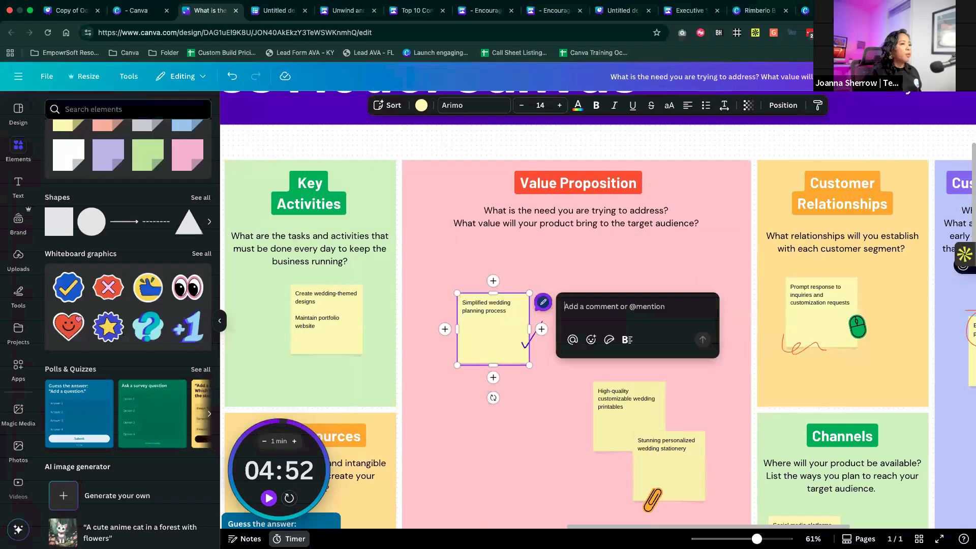
text(What do you mean by this @)
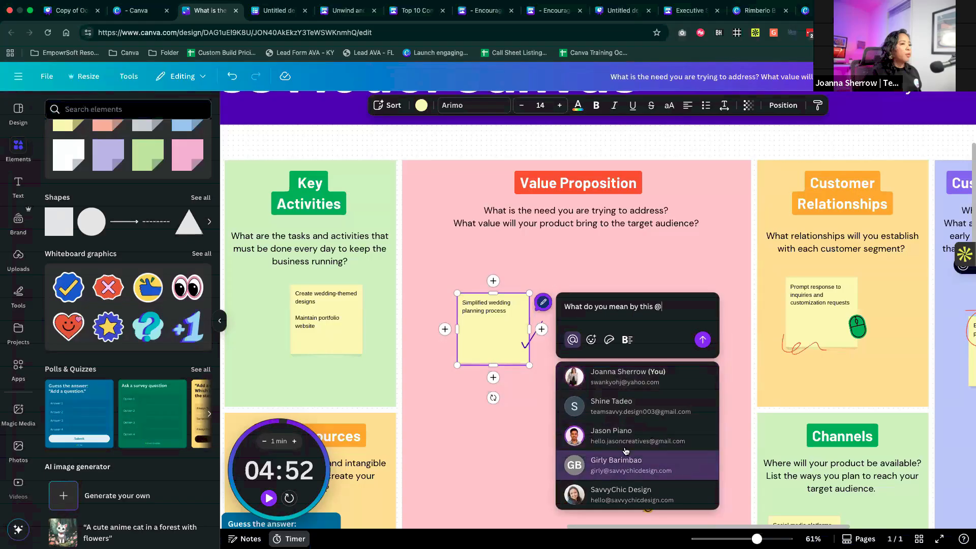
click(625, 437)
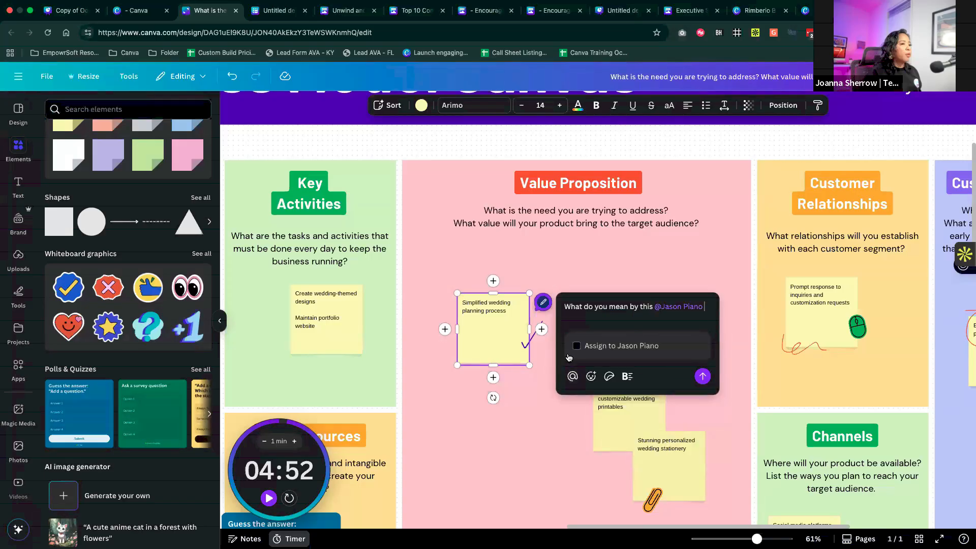
click(576, 346)
click(702, 377)
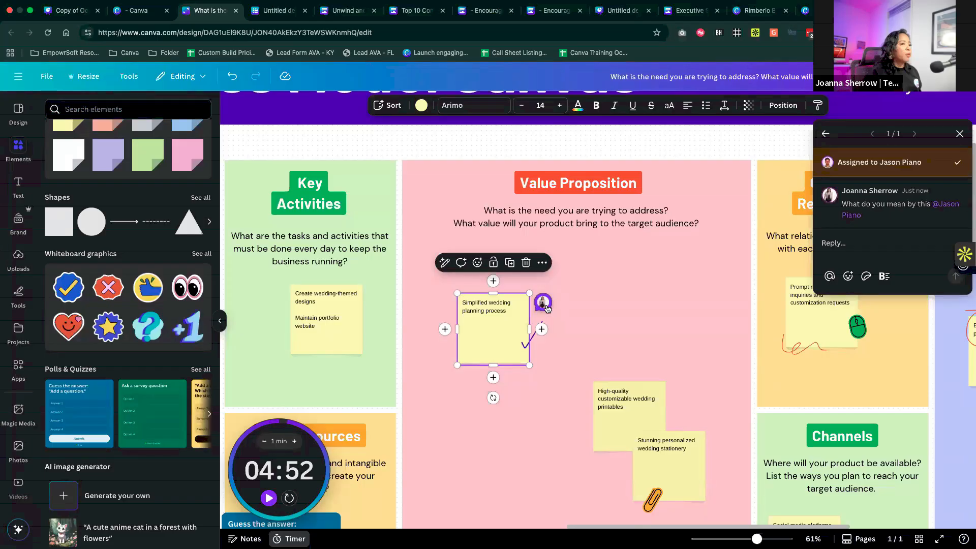
- Switch to the Canva Tour webinar deck, present it full screen through to the "Power-ups with Canva" slide and exit the presentation
click(81, 13)
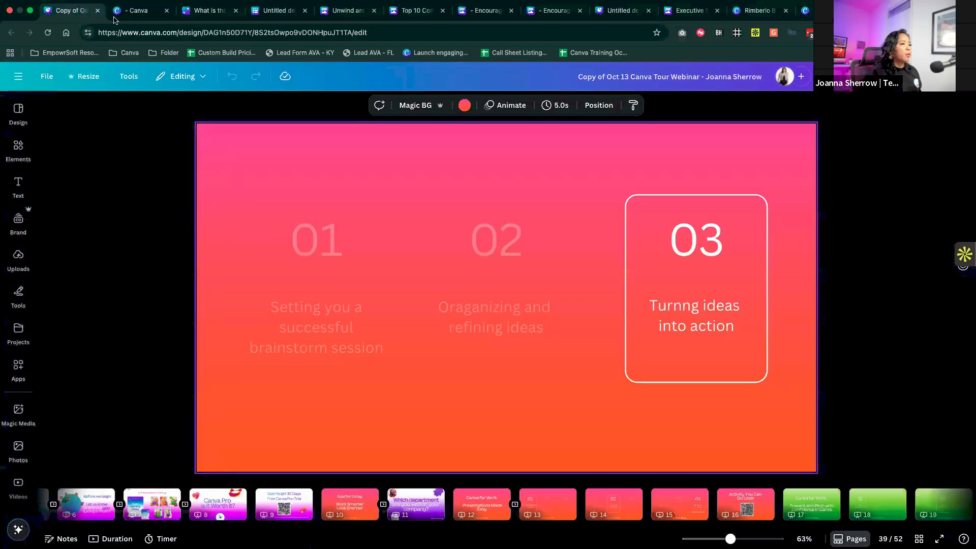
click(940, 538)
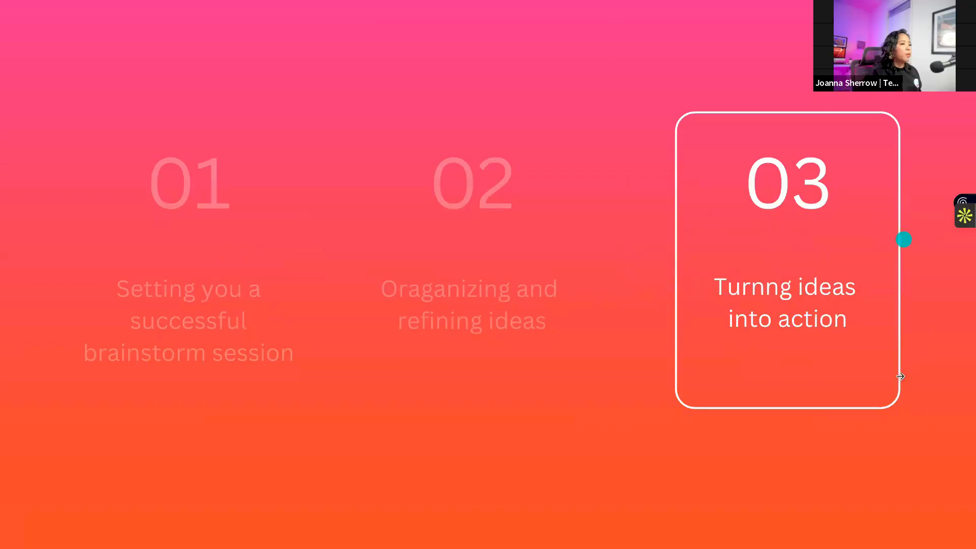
click(918, 350)
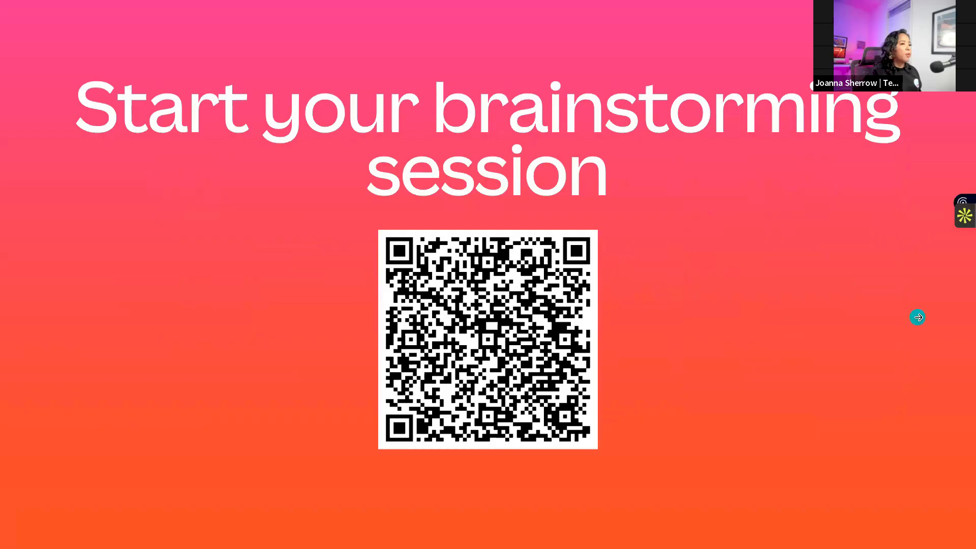
click(918, 317)
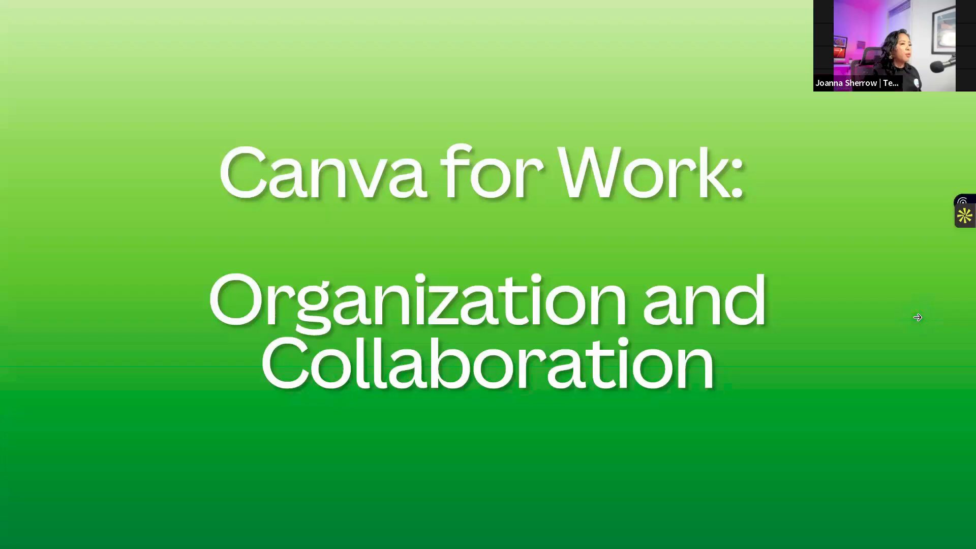
click(907, 329)
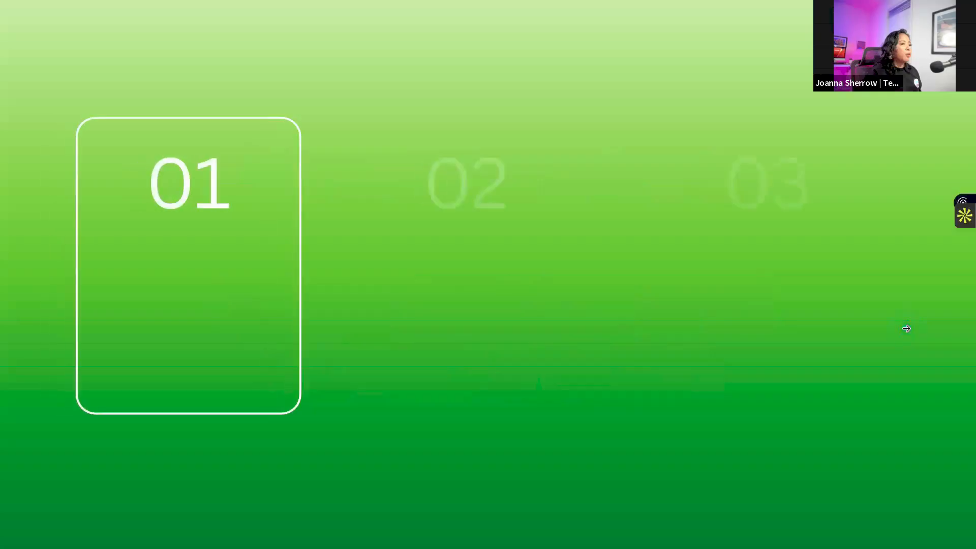
click(890, 390)
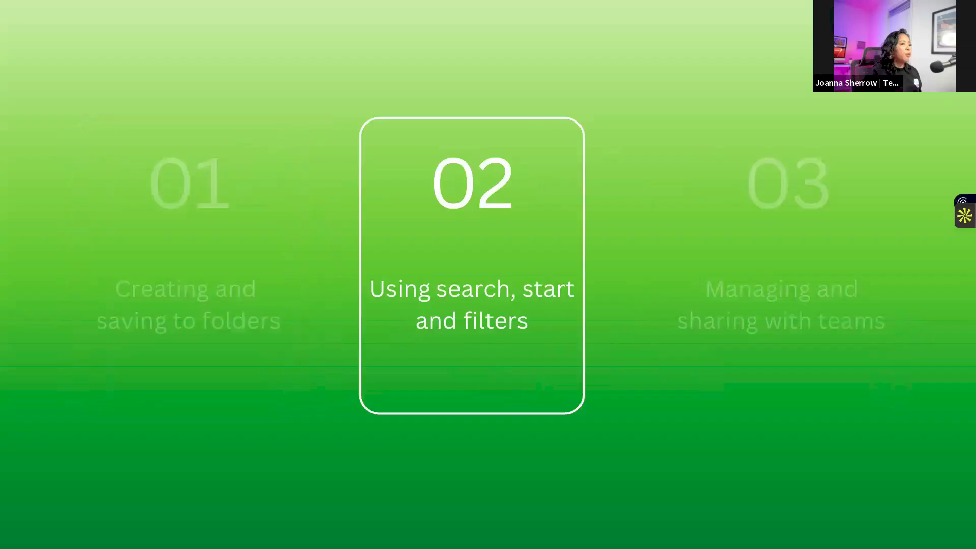
click(889, 390)
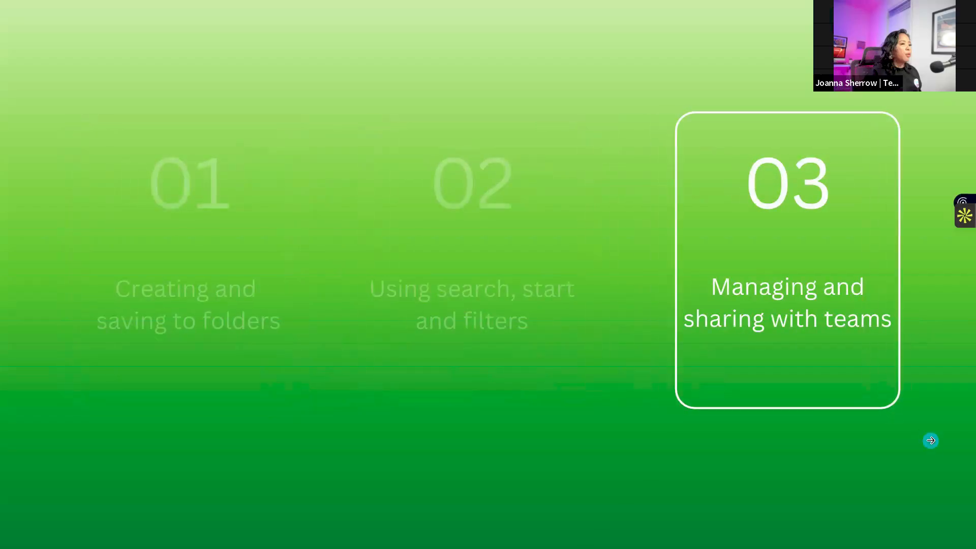
click(932, 441)
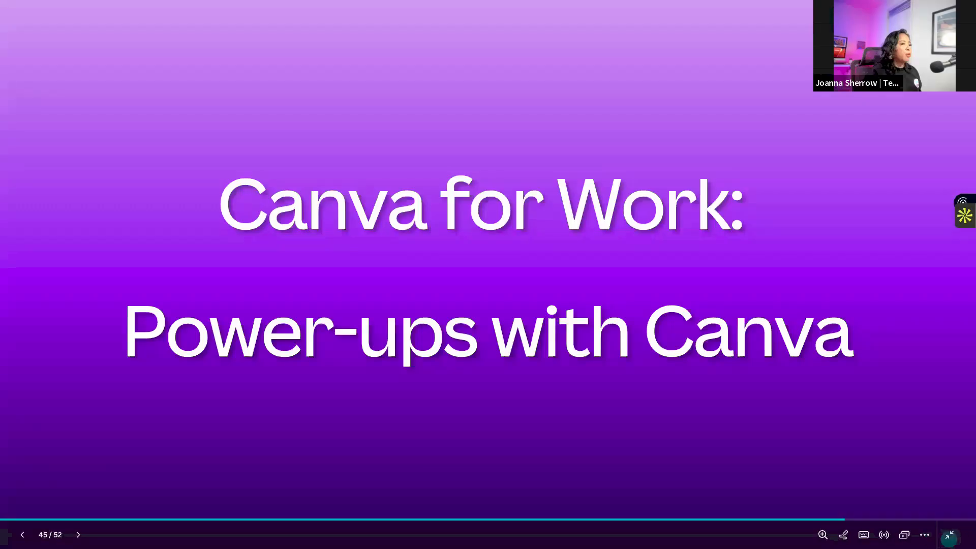
click(949, 535)
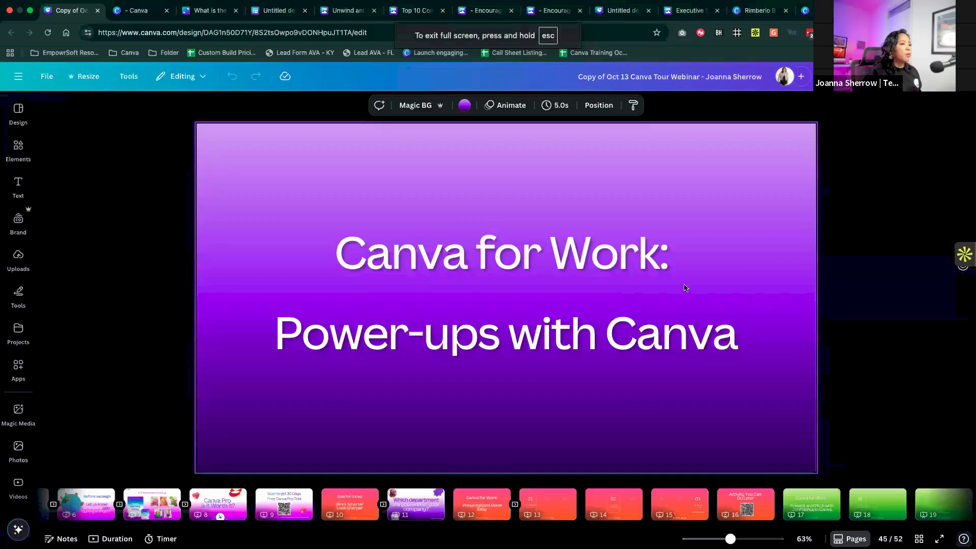
- Switch to the Canva home page, open all projects and expand the list of folders
click(134, 11)
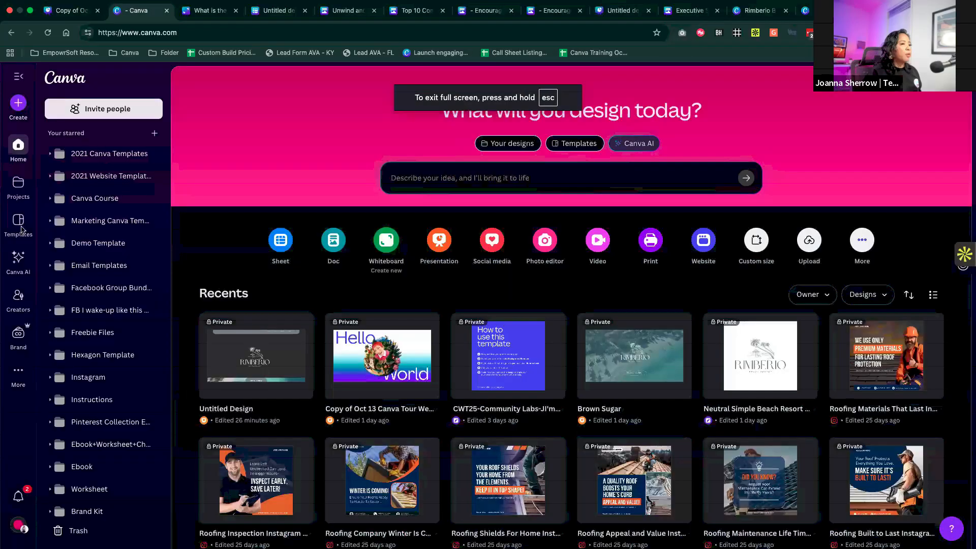
click(19, 183)
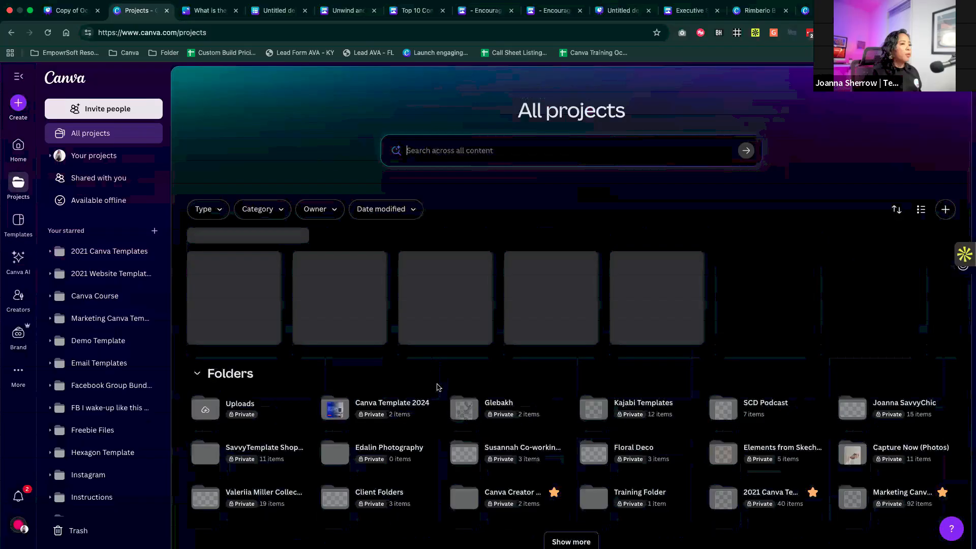
scroll(437, 388, down, 5)
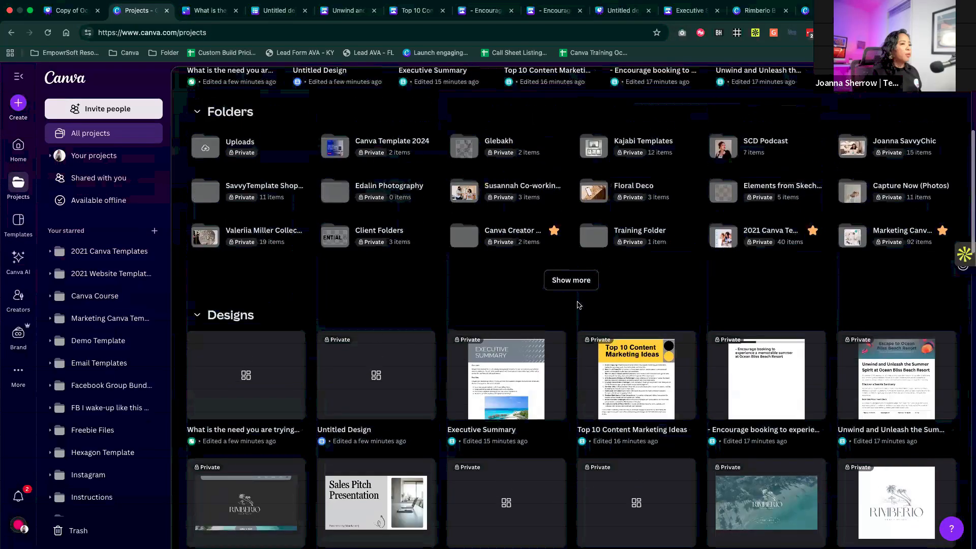
click(572, 280)
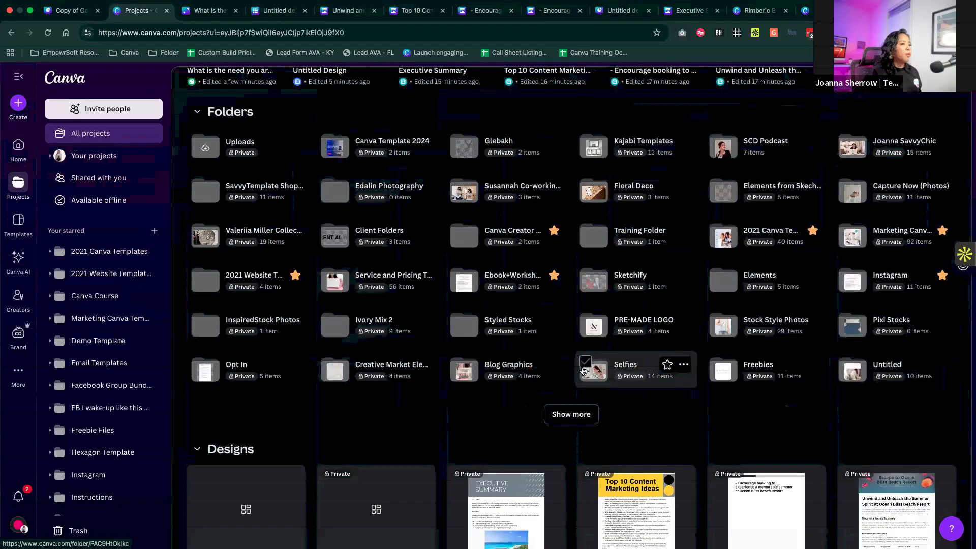
scroll(583, 370, up, 5)
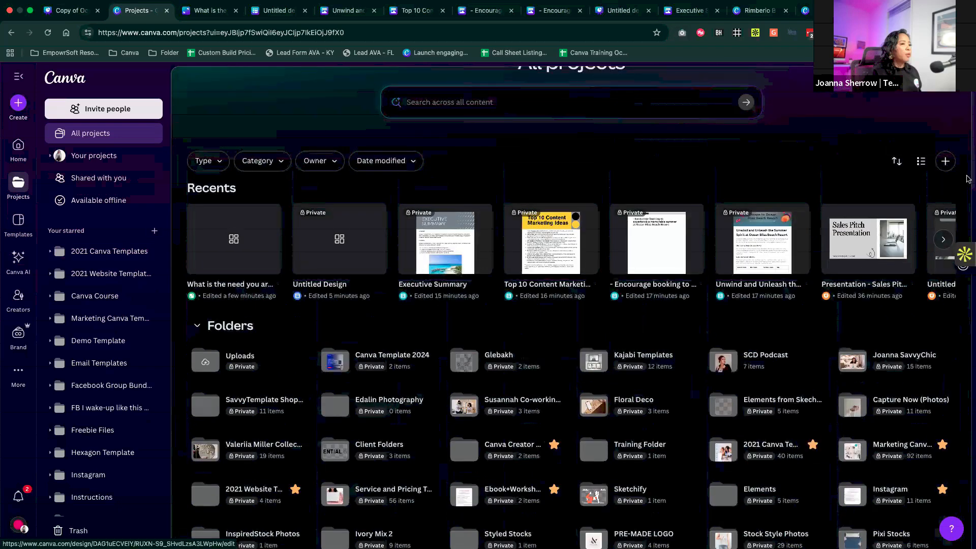
- Create a new unshared folder named "Sales Team" in all projects
click(945, 161)
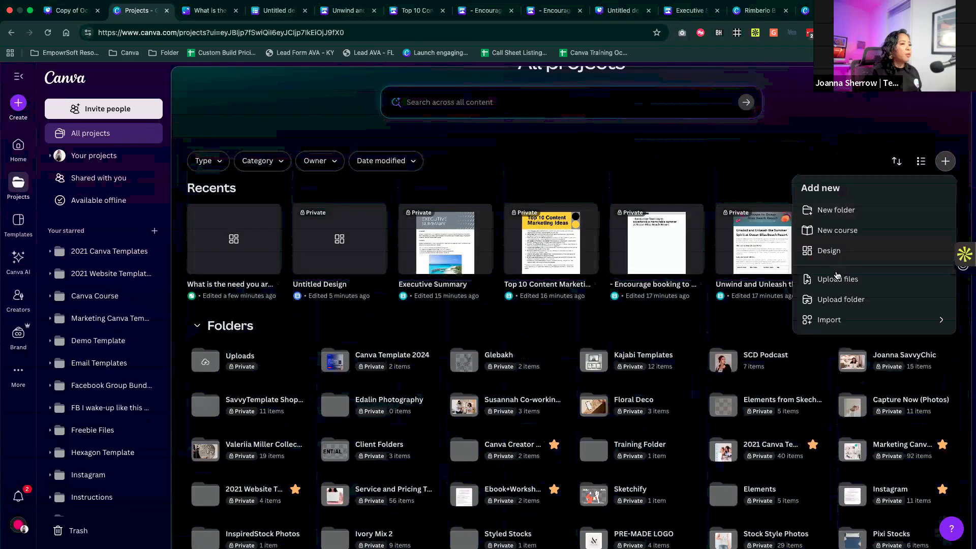
click(837, 210)
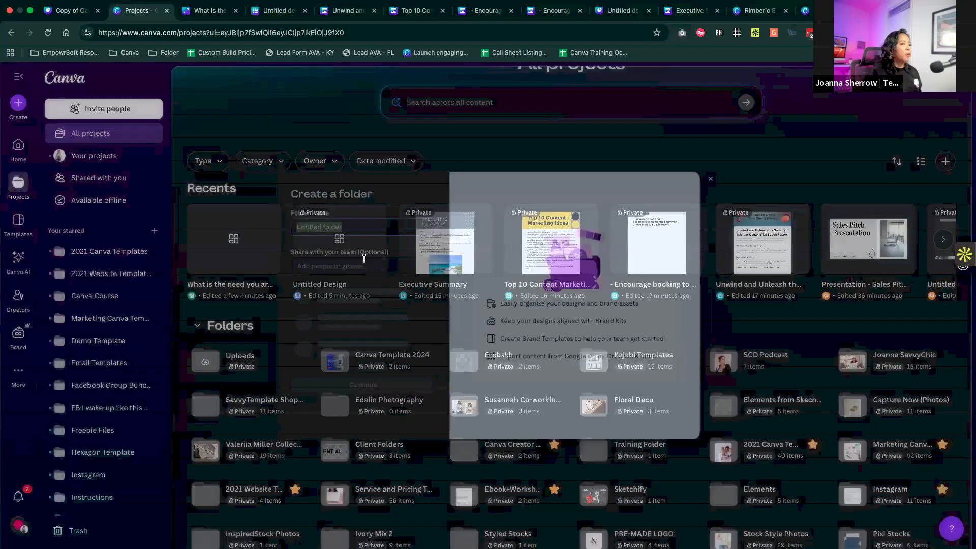
text(Sales Team)
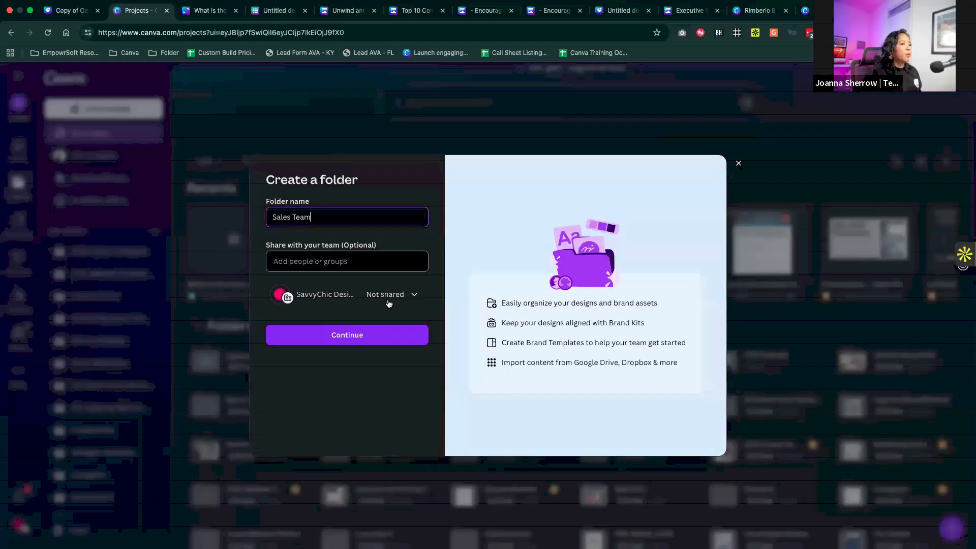
click(370, 334)
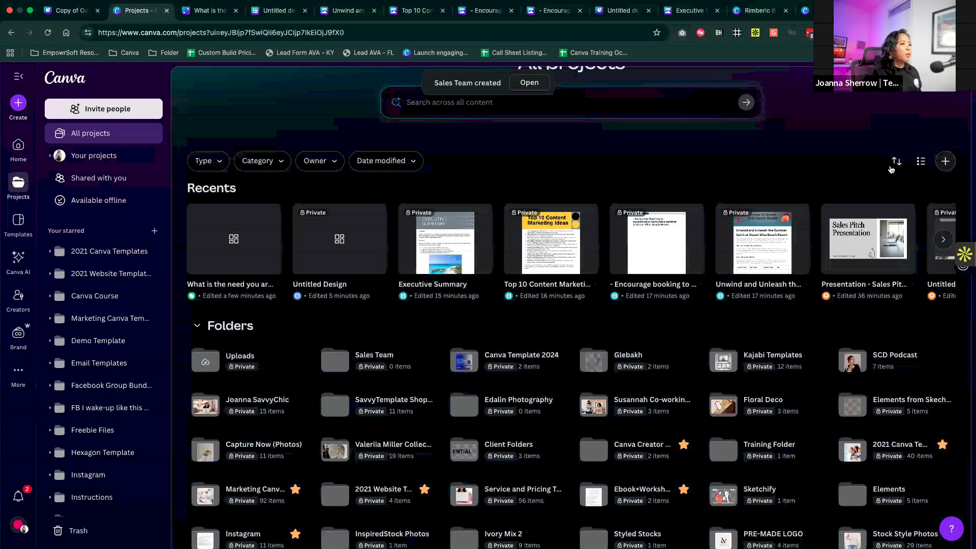
- Create another unshared folder named "Marketing" in all projects
click(946, 161)
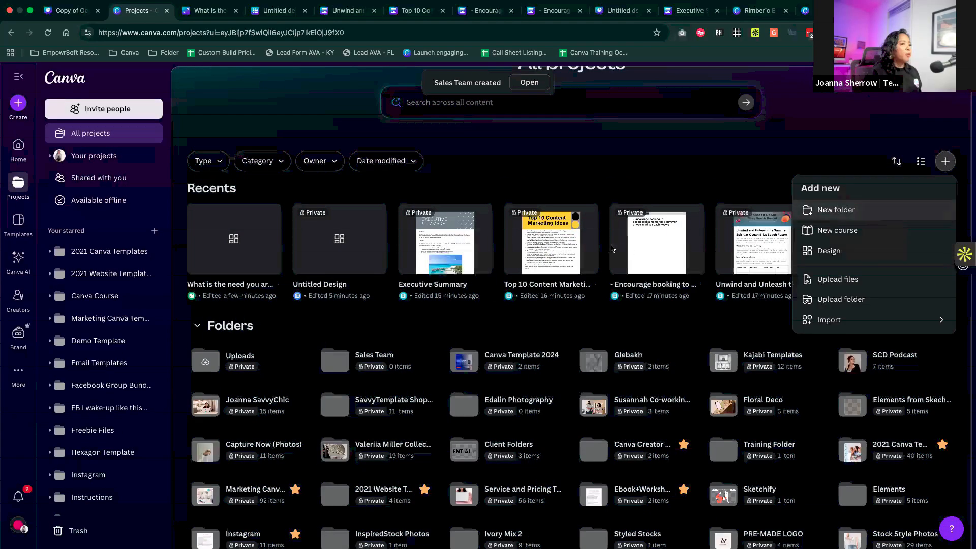
key(Return)
text(Marekti)
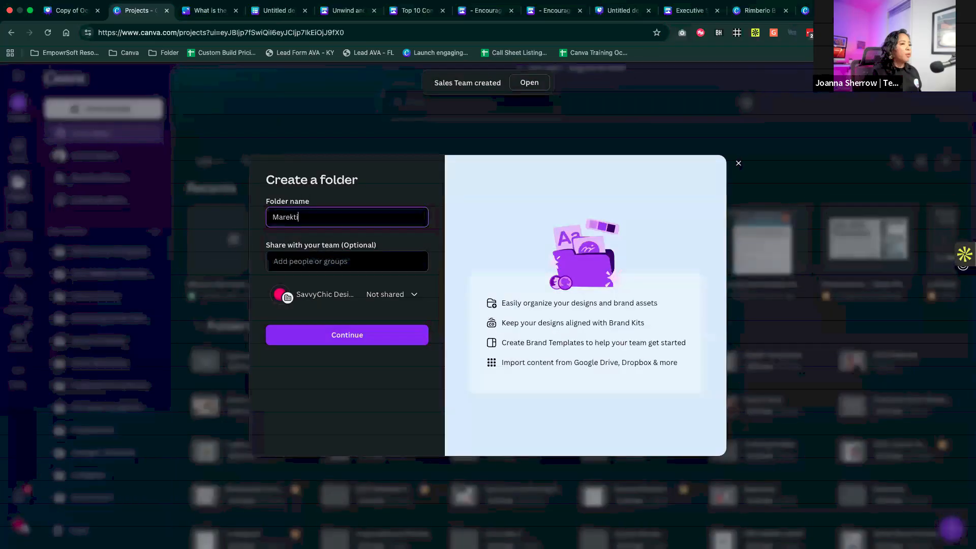
text(keting)
click(388, 336)
- Open the new Marketing folder and bring up its sharing options
scroll(387, 333, down, 3)
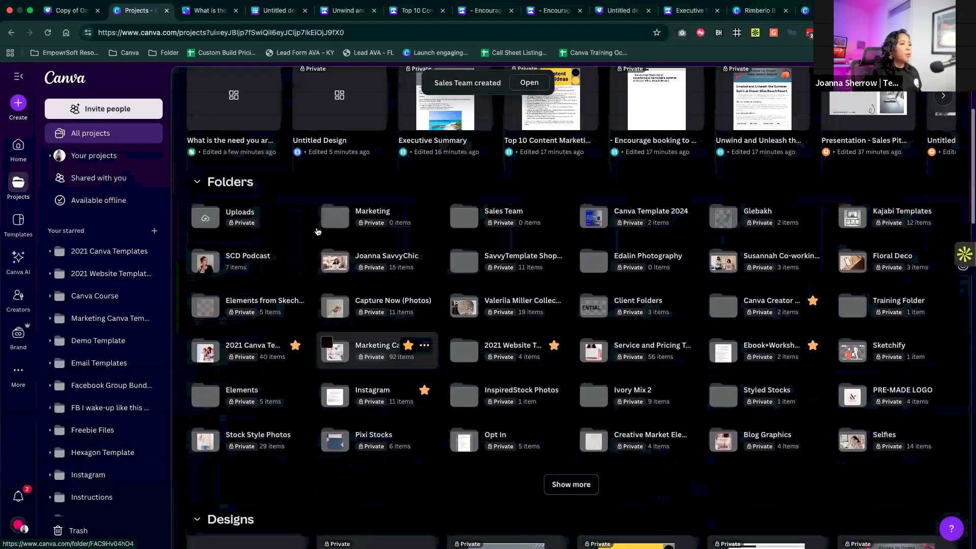
click(345, 221)
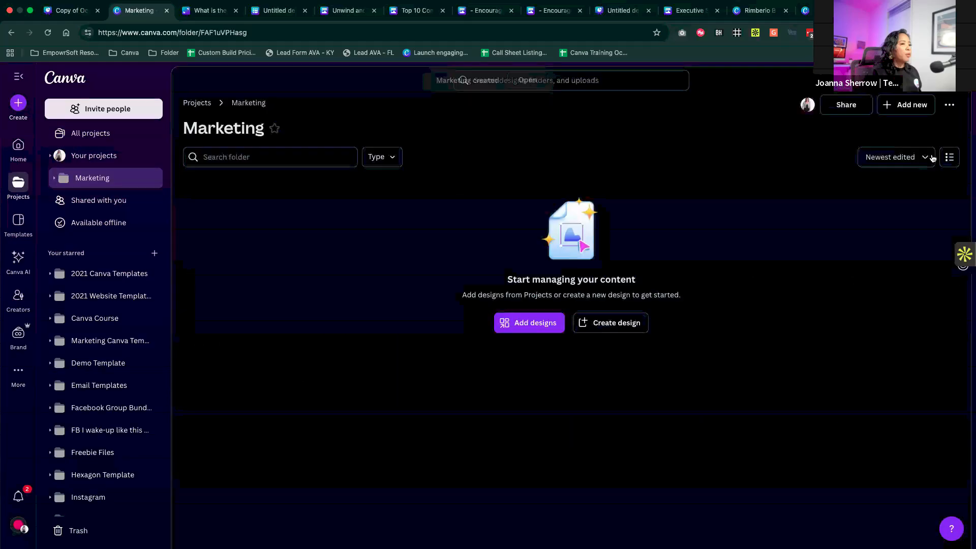
click(846, 105)
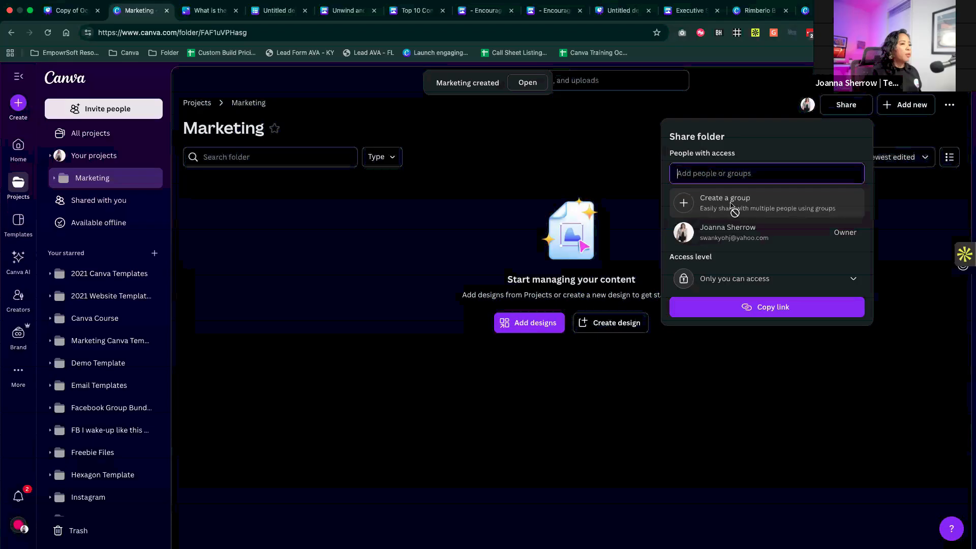
- Create a sharing group named "Marketing Group" for the Marketing folder
click(732, 209)
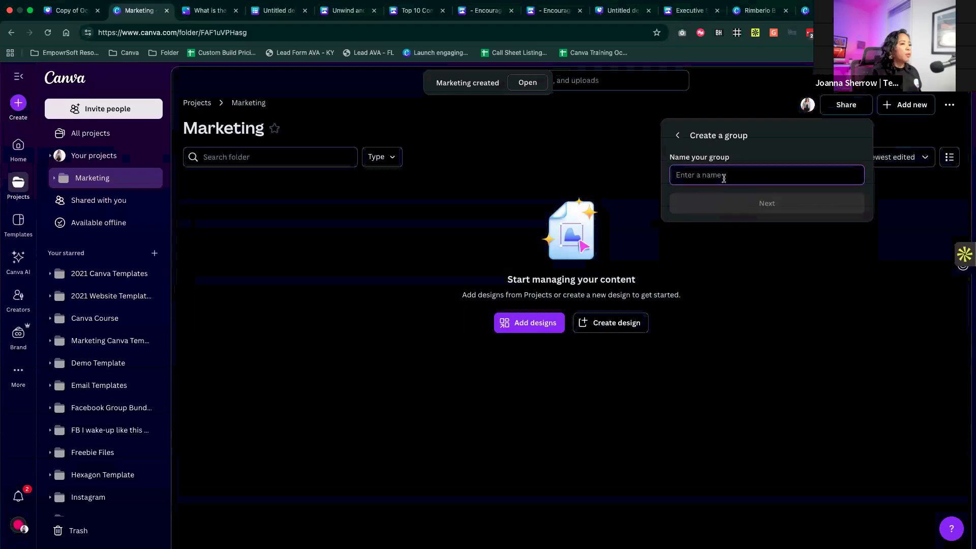
text(Mat)
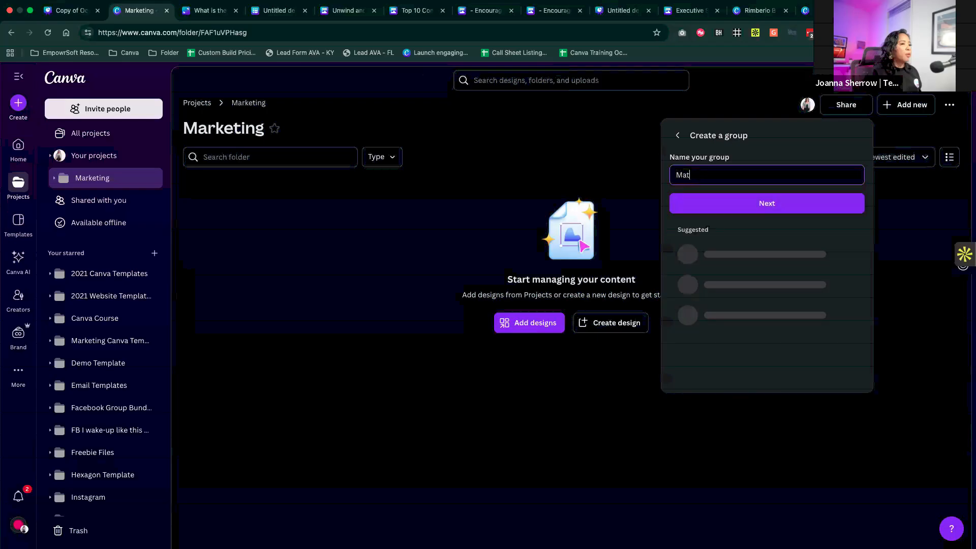
key(BackSpace)
text(w)
key(BackSpace)
text(arketing Group)
key(BackSpace)
text(p)
click(746, 206)
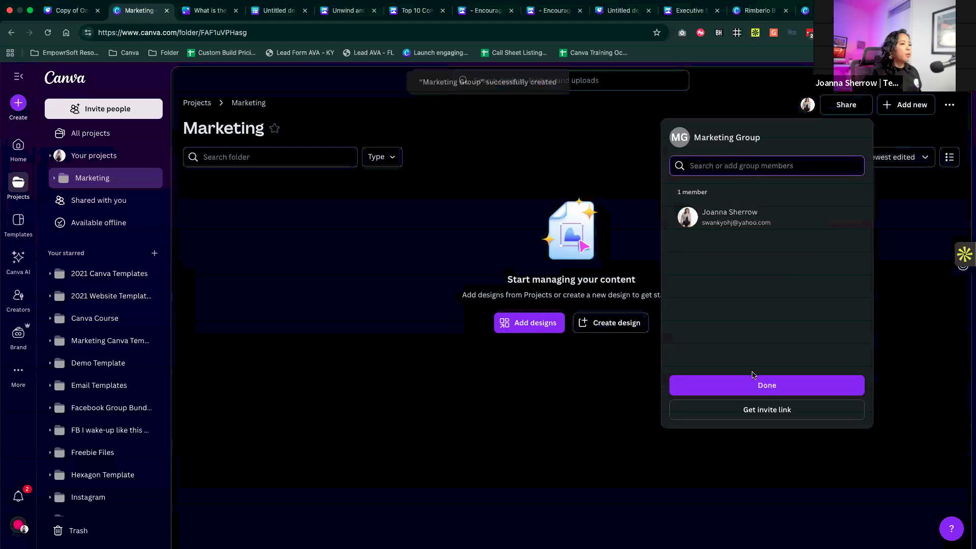
- Add two teammates to the Marketing Group and finish the group so it is selected as a recipient of the folder
click(849, 275)
click(849, 307)
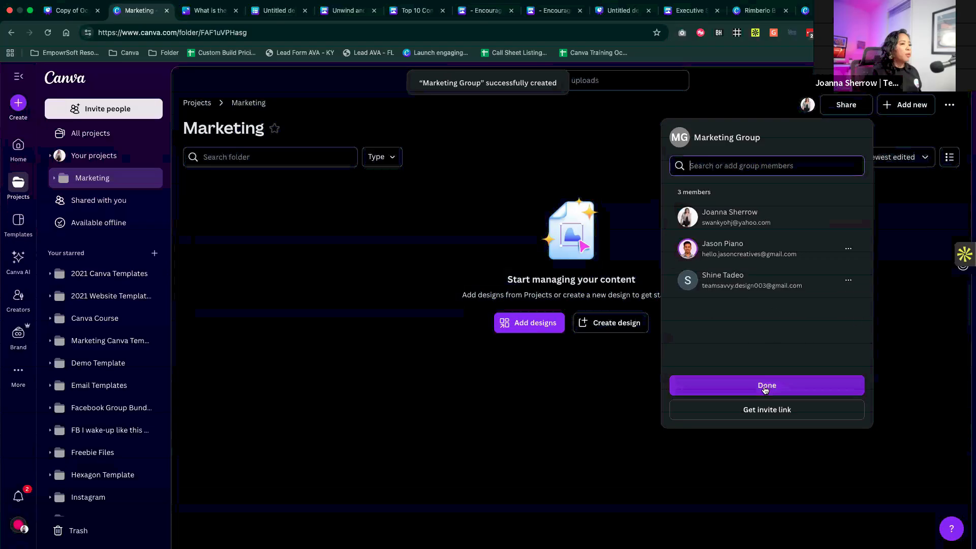
click(767, 387)
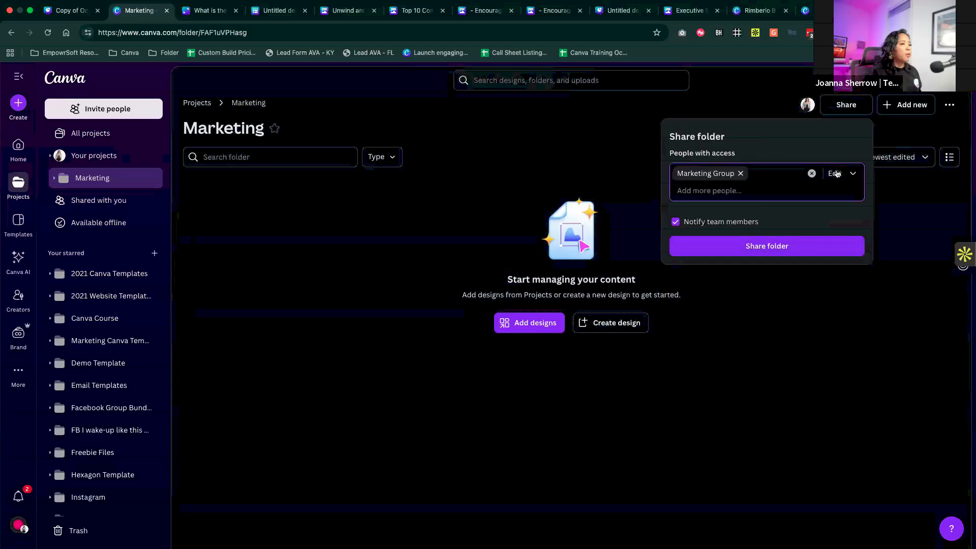
- Share the Marketing folder with the Marketing Group, close the sharing options and return to all projects
click(749, 246)
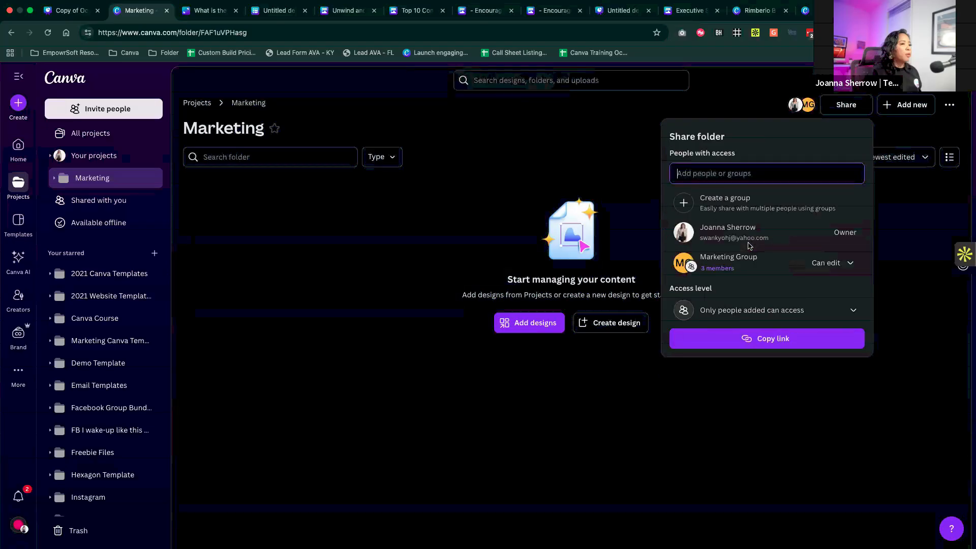
click(928, 271)
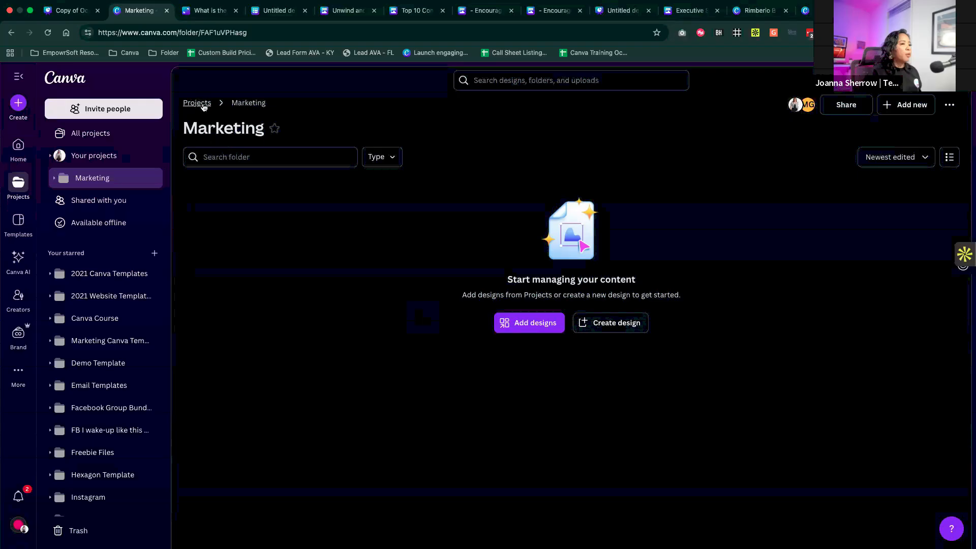
click(203, 106)
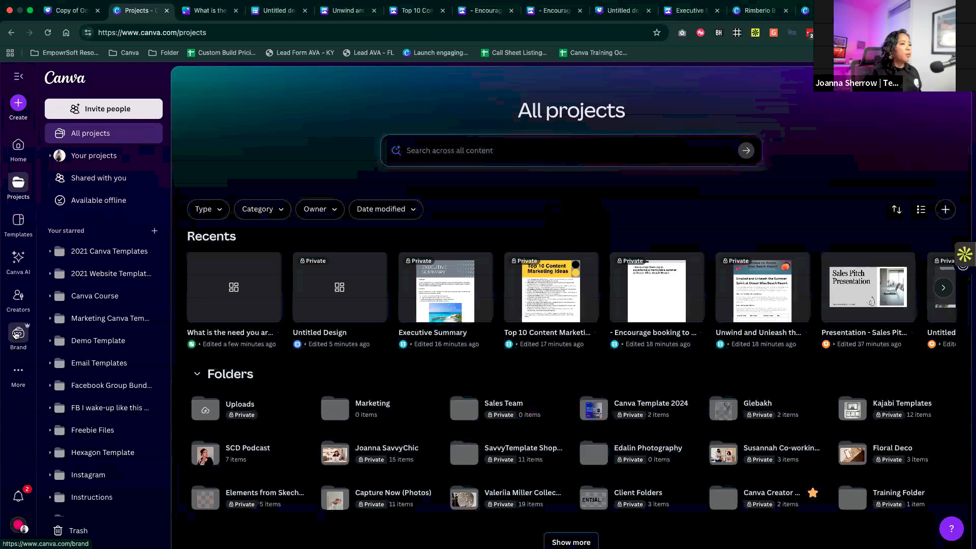
- In the Brand Controls, restrict the team to brand colors only and brand fonts only
click(15, 334)
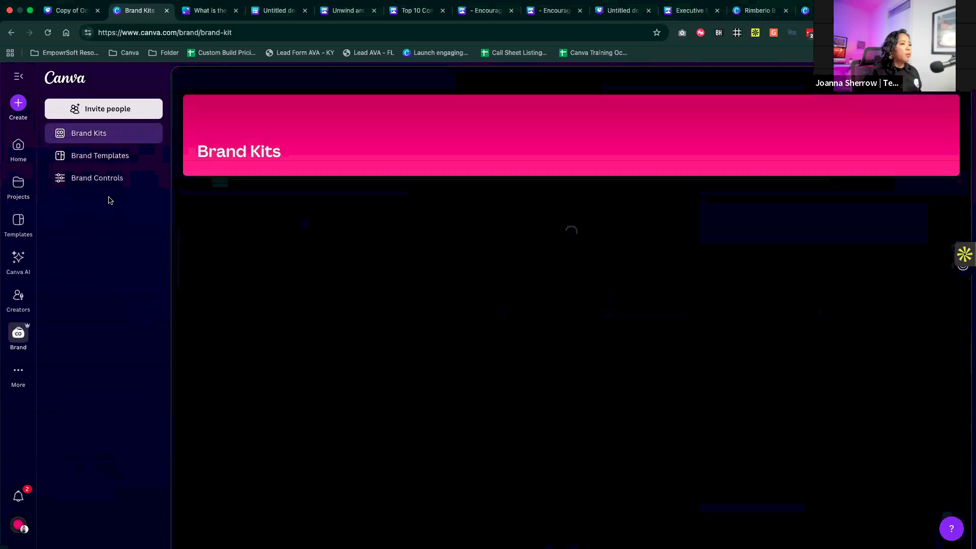
click(102, 181)
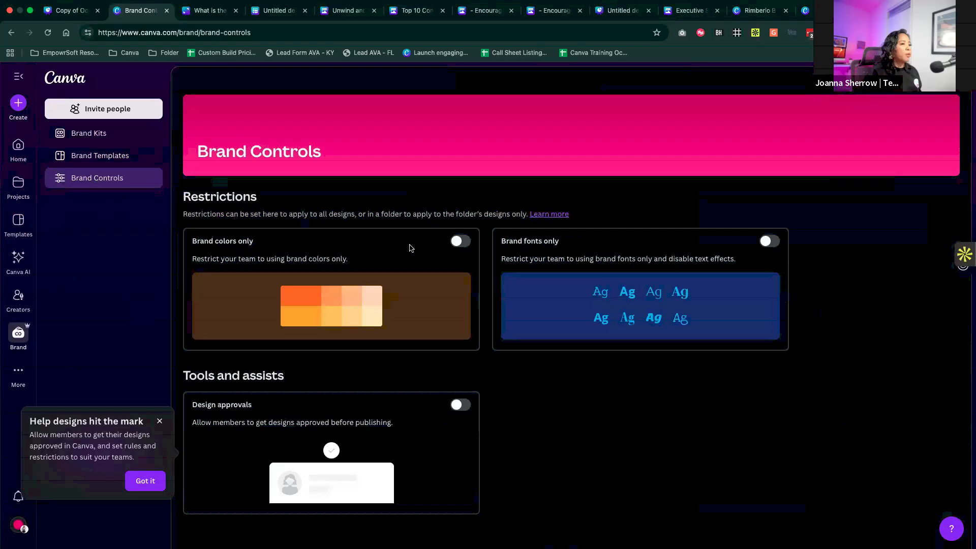
click(160, 421)
click(462, 241)
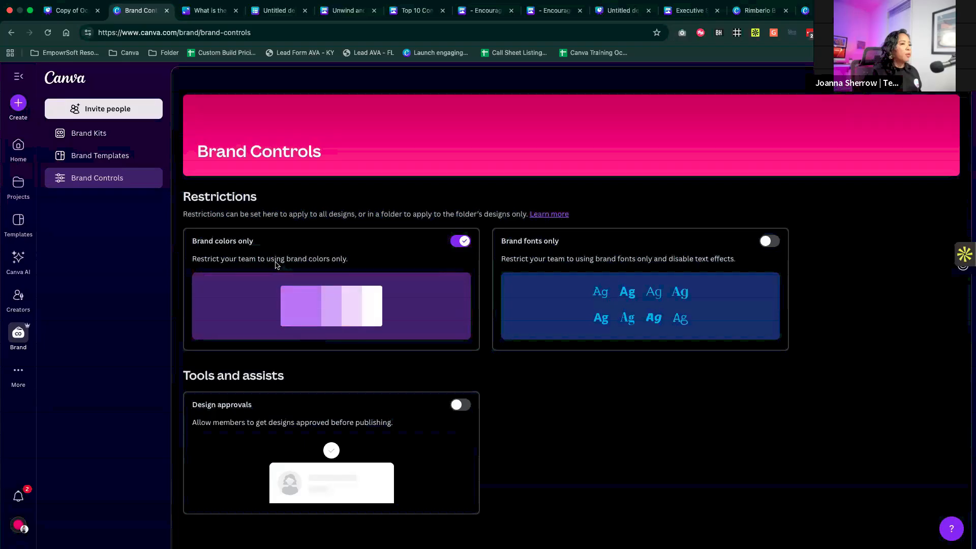
click(771, 242)
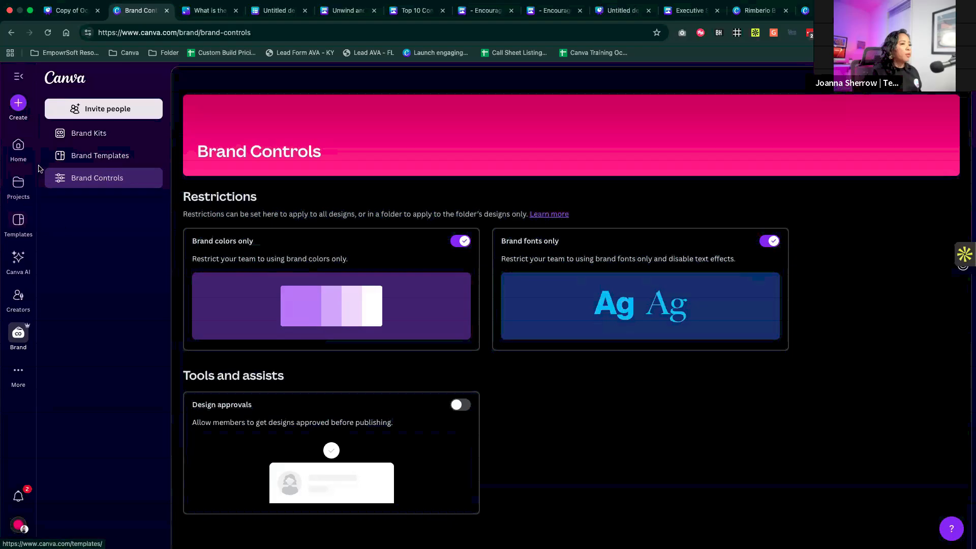
click(19, 221)
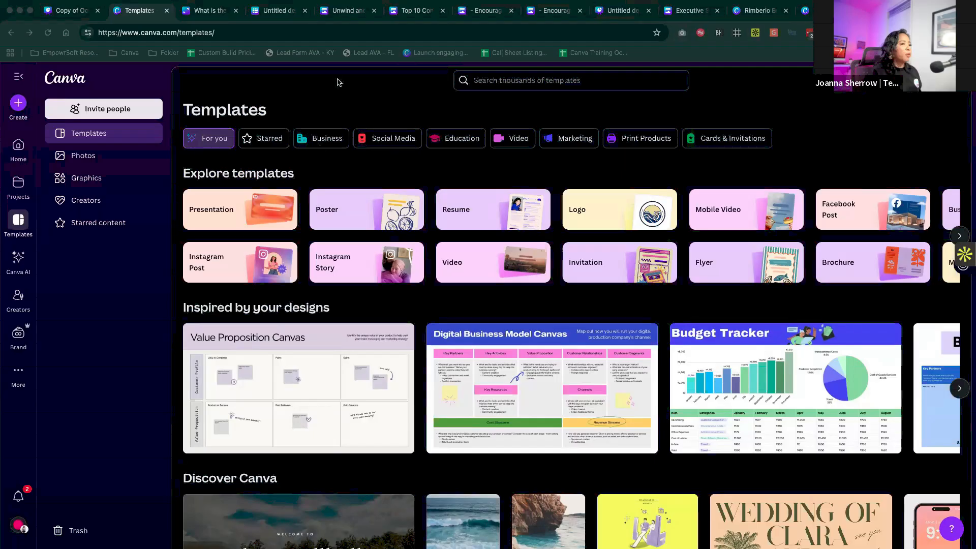
click(294, 30)
text(https://www.canva.com/work-kits/home/)
key(Return)
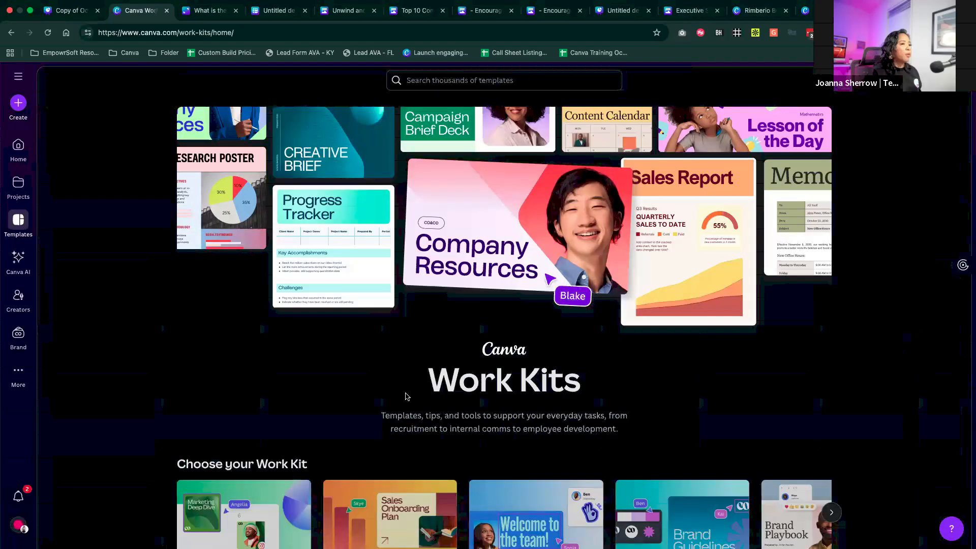
scroll(406, 396, down, 3)
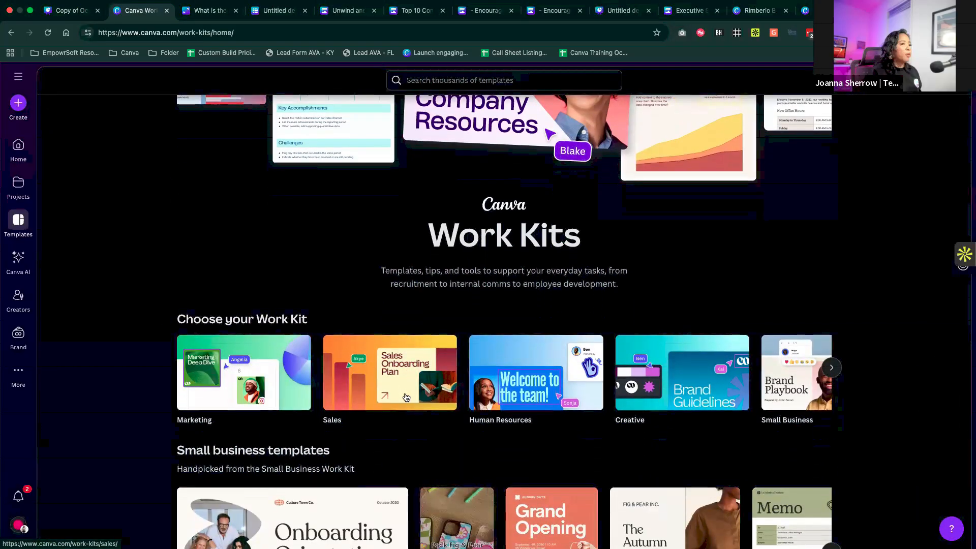
scroll(402, 394, down, 1)
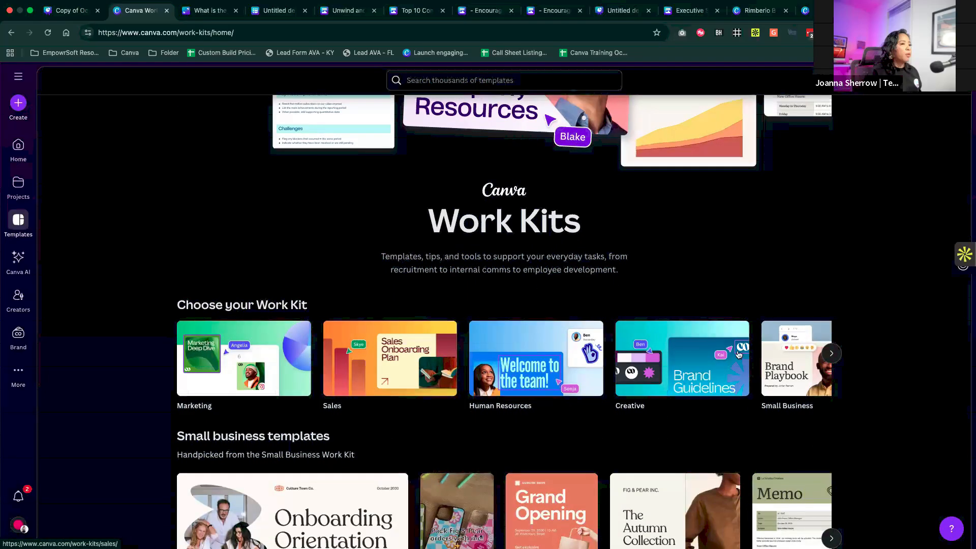
click(832, 353)
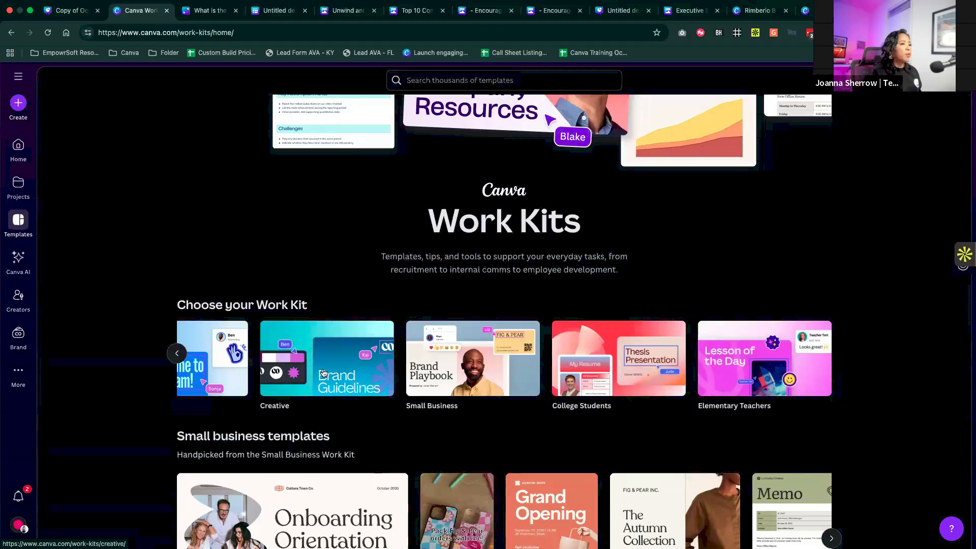
scroll(323, 372, left, 5)
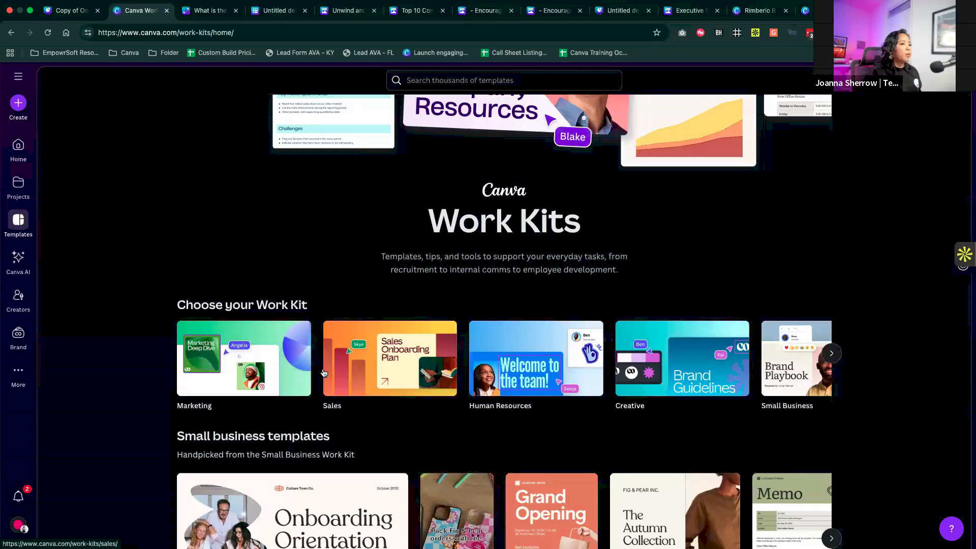
- Open the Marketing Work Kit and examine its template sections from campaign management through market insights and thought starters
click(243, 362)
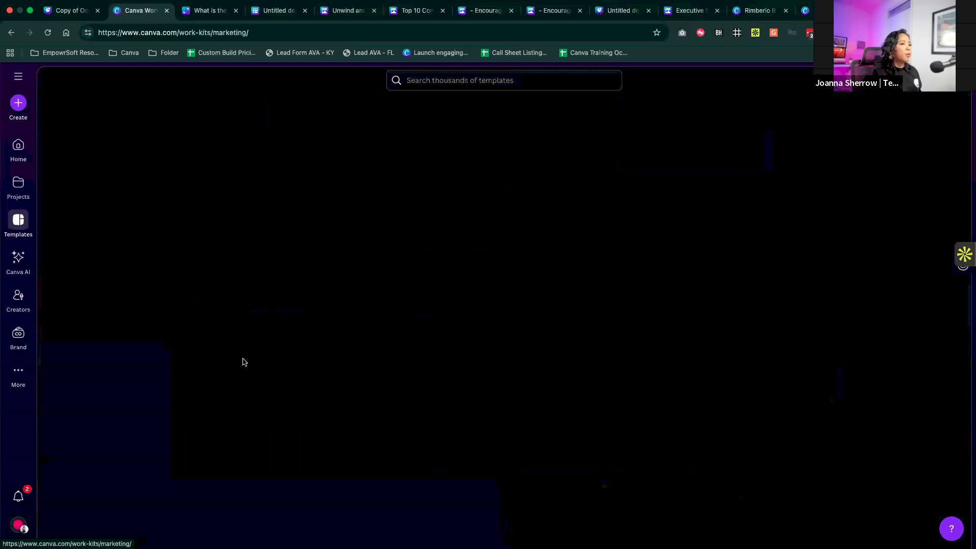
scroll(243, 362, down, 3)
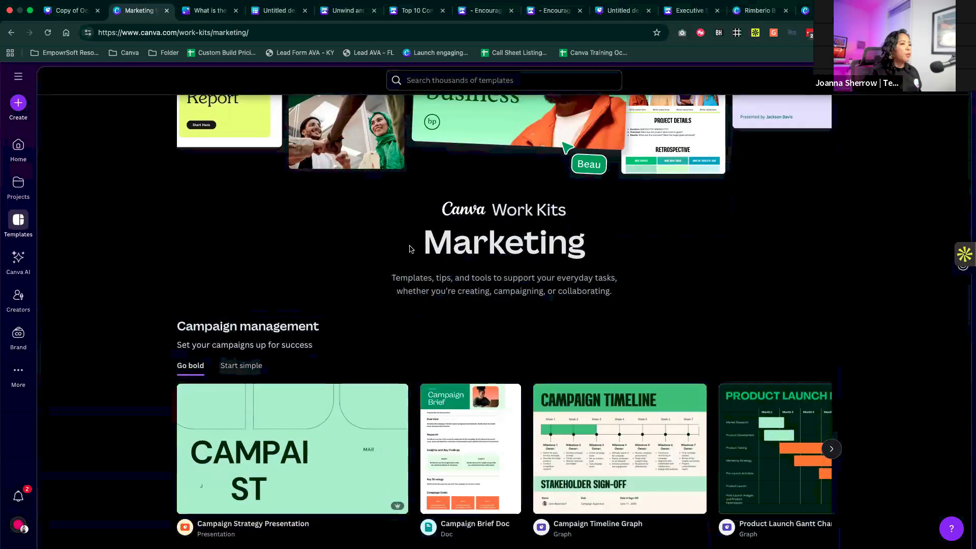
scroll(417, 260, down, 3)
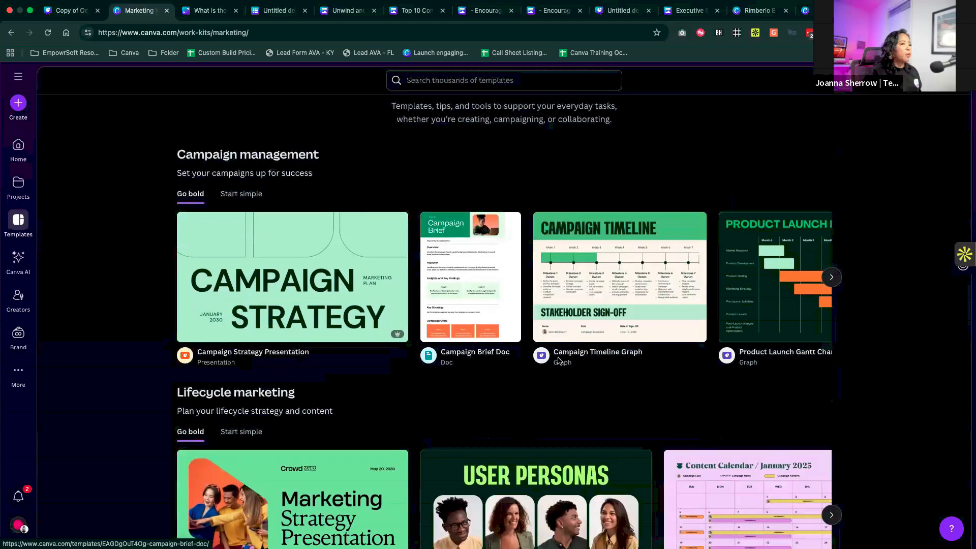
scroll(493, 407, down, 3)
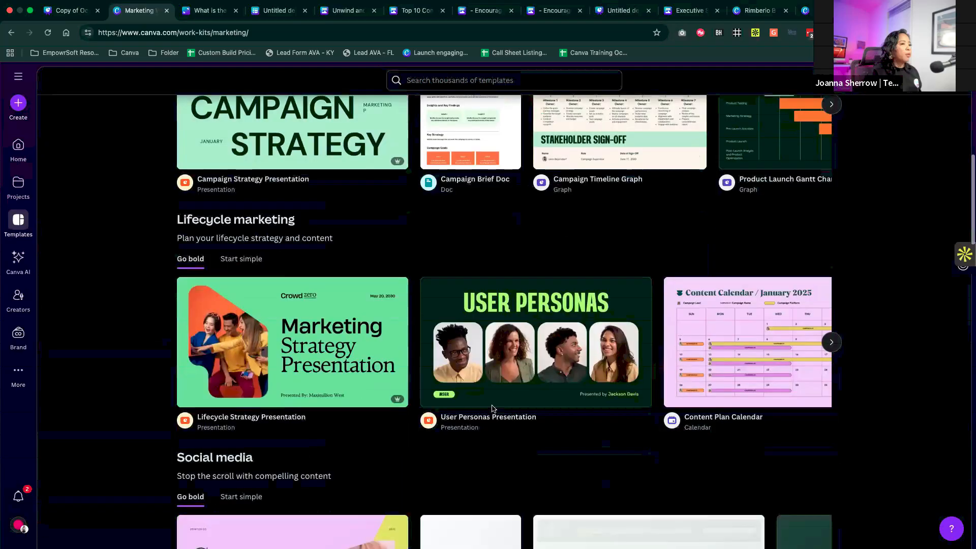
scroll(492, 410, down, 5)
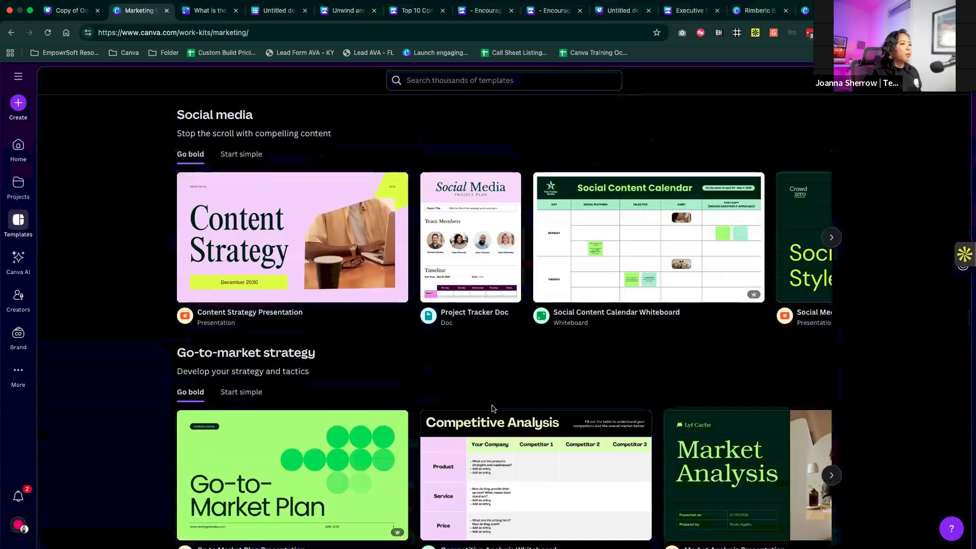
scroll(493, 409, down, 6)
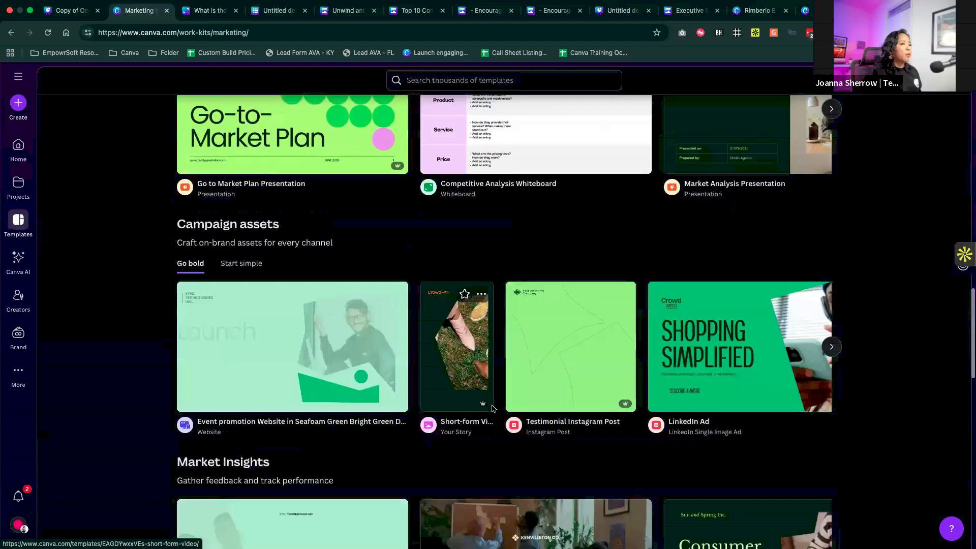
scroll(493, 409, down, 2)
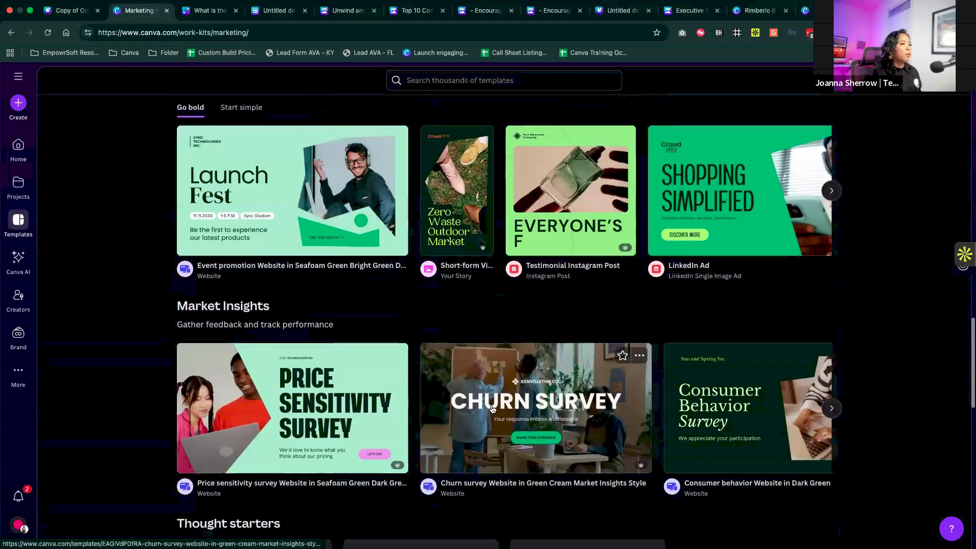
scroll(493, 409, down, 6)
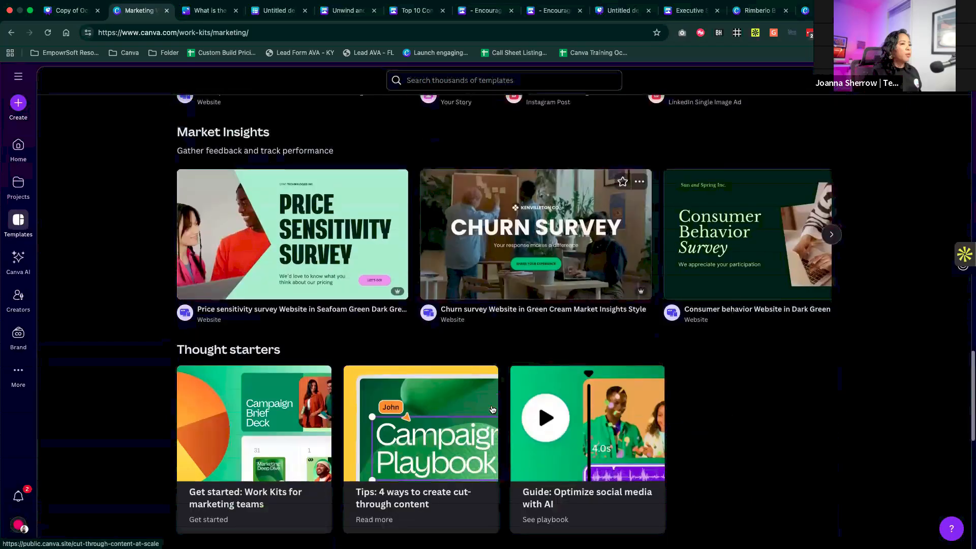
scroll(492, 409, up, 6)
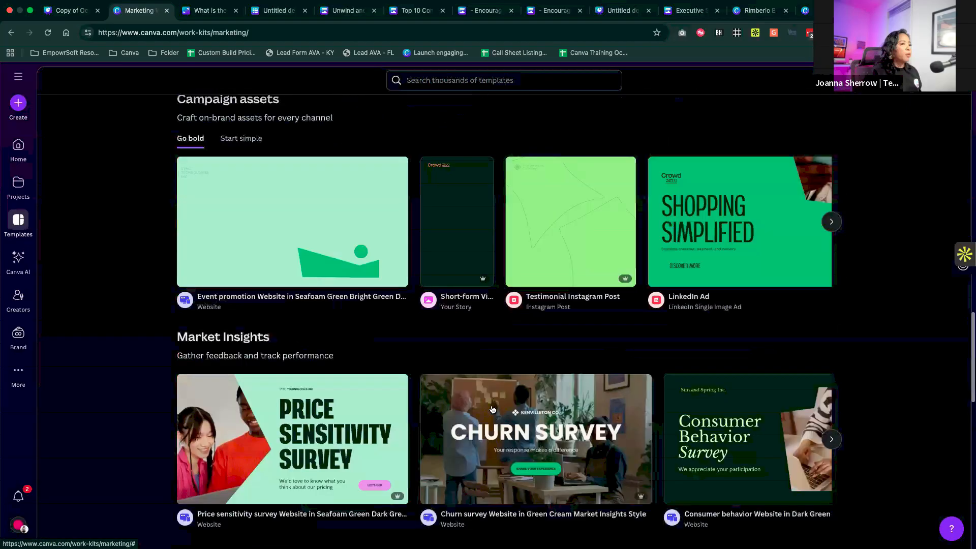
scroll(492, 410, up, 10)
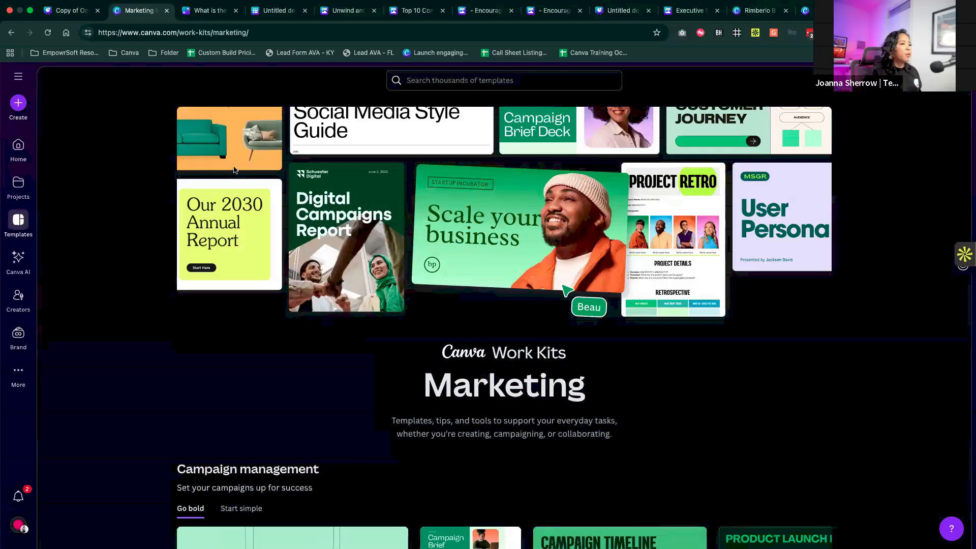
- Return to the Work Kits overview, open the Small Business kit and review its tips, templates and recommended apps
click(12, 33)
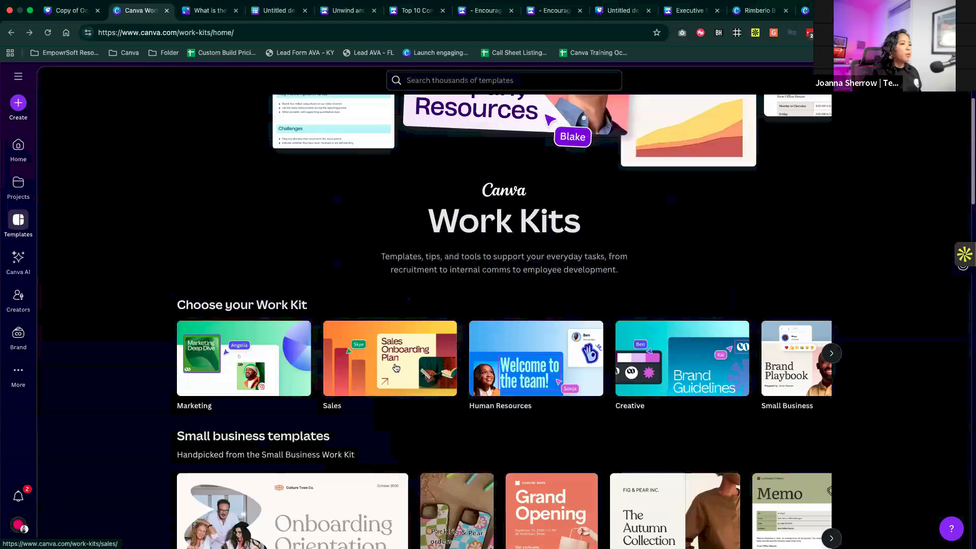
scroll(396, 368, down, 1)
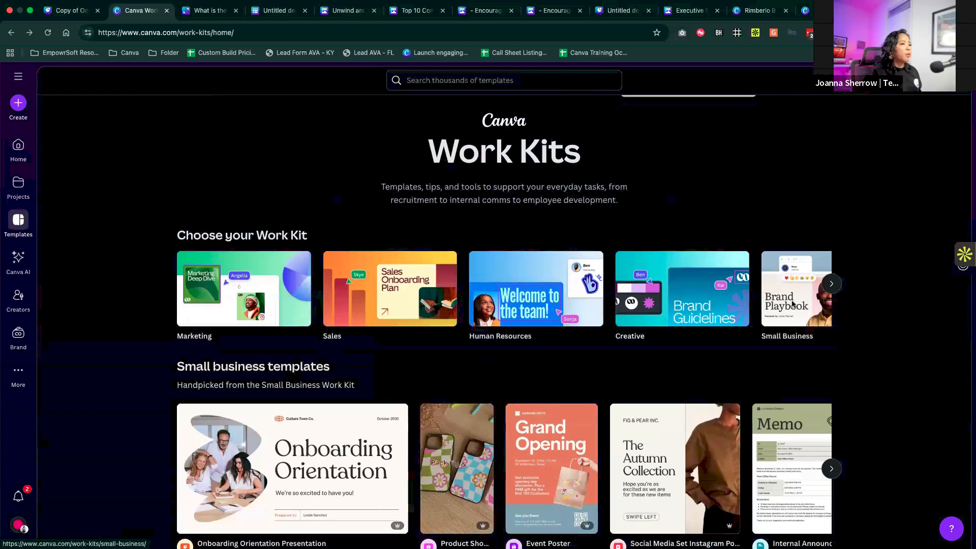
click(792, 304)
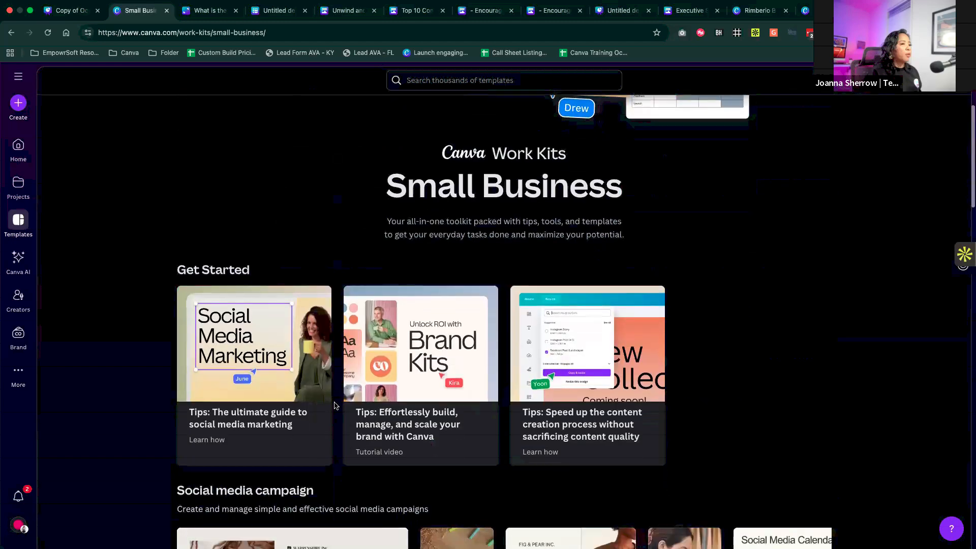
scroll(335, 406, down, 5)
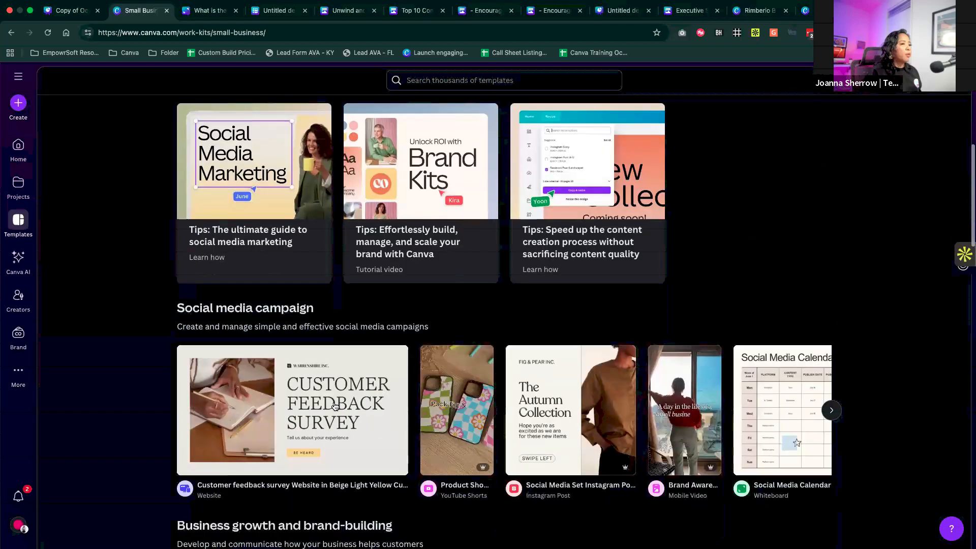
scroll(335, 406, down, 6)
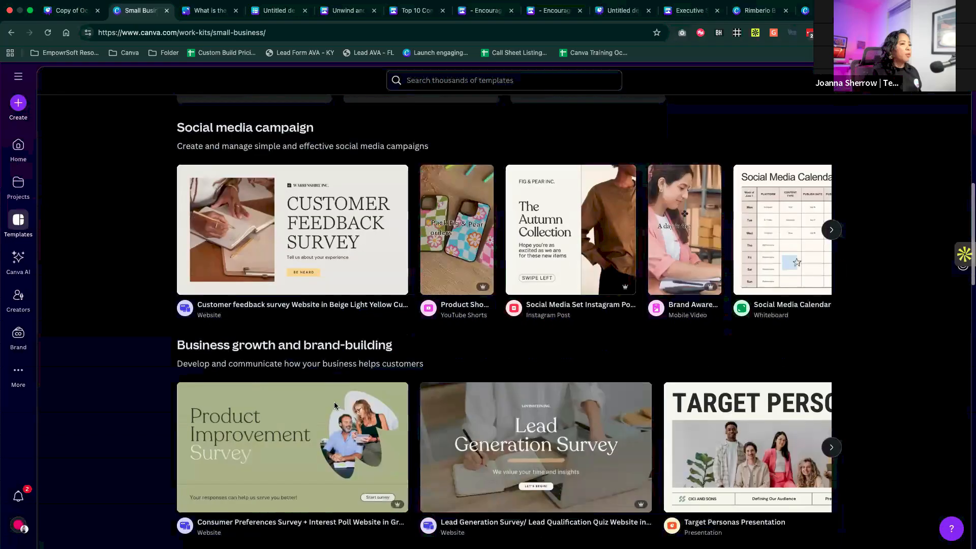
scroll(335, 405, down, 13)
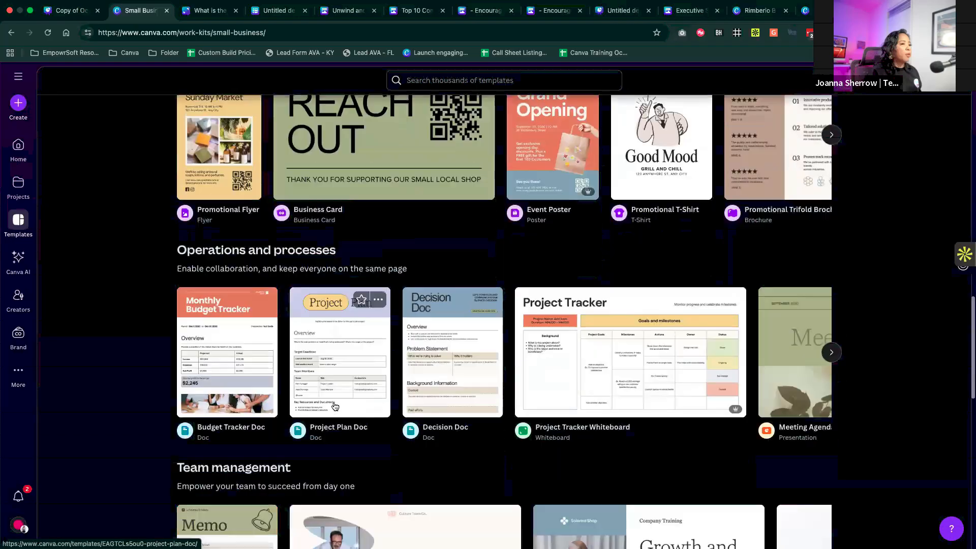
scroll(335, 406, down, 10)
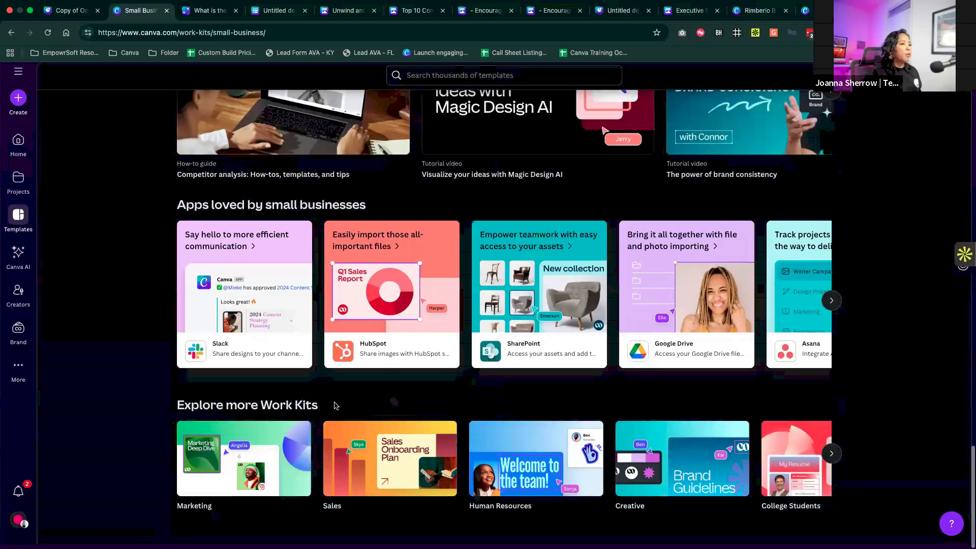